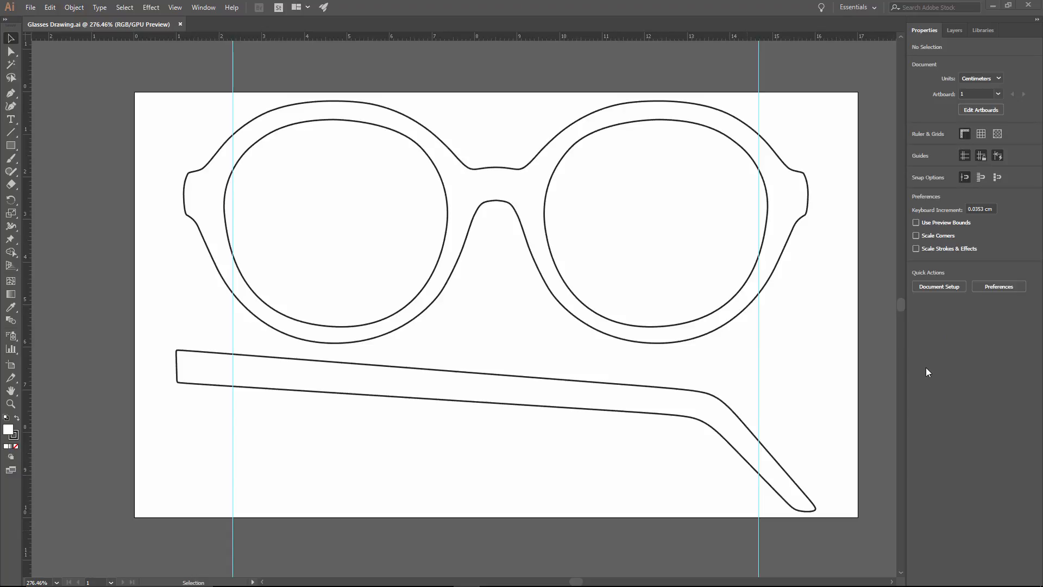
- Save the glasses artwork as the Adobe Illustrator file Glasses Drawing, in the Illustrator CC version
click(30, 7)
click(60, 108)
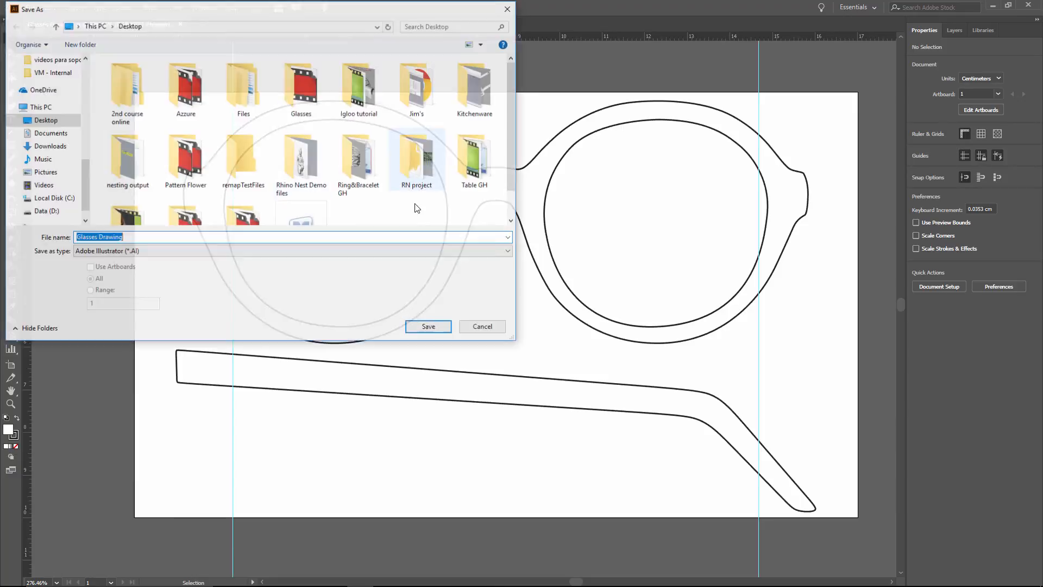
click(437, 327)
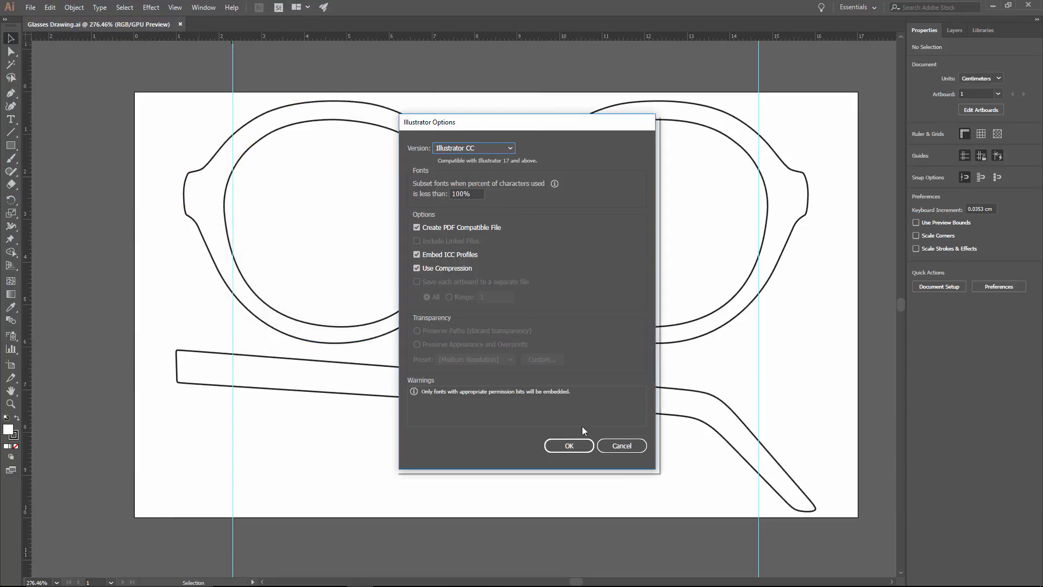
click(576, 447)
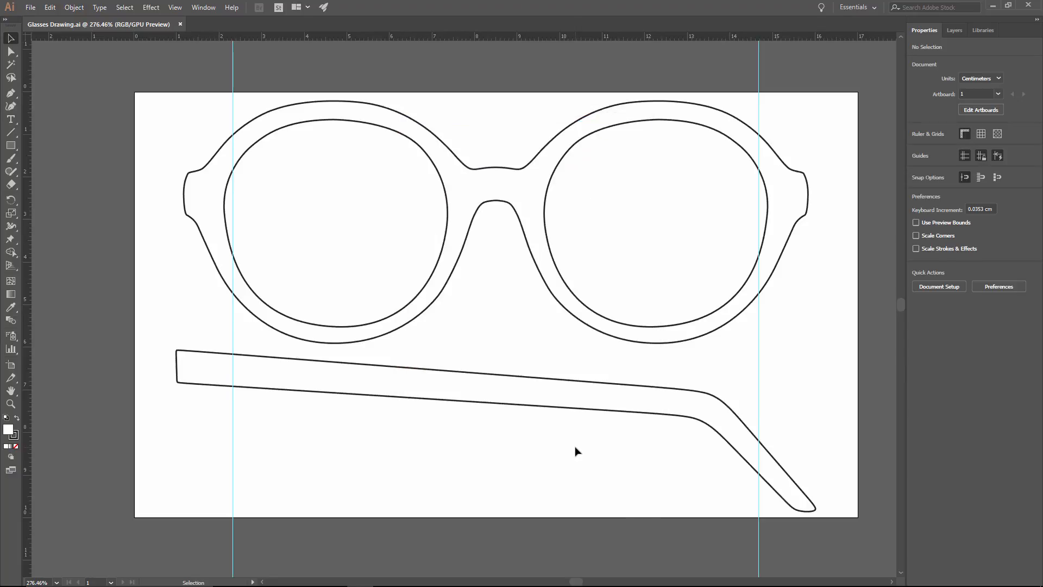
- Switch to Rhinoceros and import the Glasses Drawing file from the desktop, scaled to fit the default screen
click(992, 5)
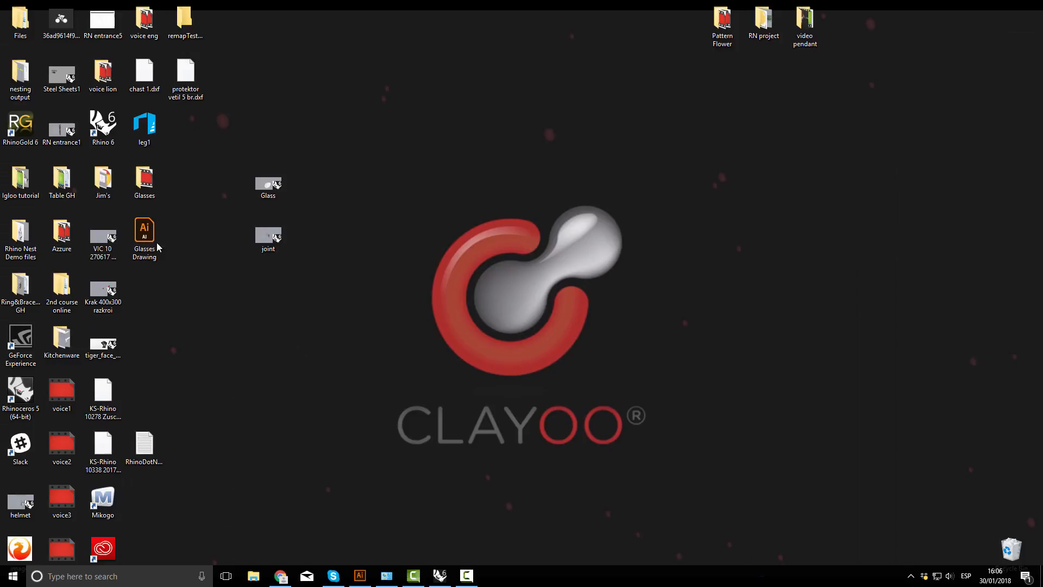
mouse_move(145, 235)
mouse_down()
mouse_move(405, 443)
mouse_move(363, 531)
mouse_move(399, 575)
mouse_move(442, 573)
mouse_move(739, 78)
mouse_move(696, 221)
mouse_up()
click(496, 324)
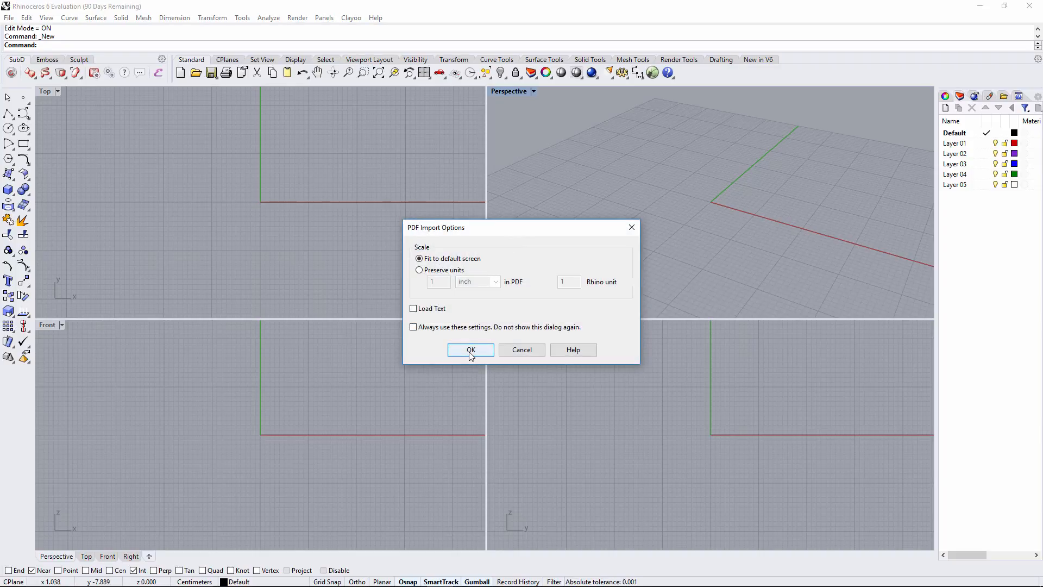
click(470, 351)
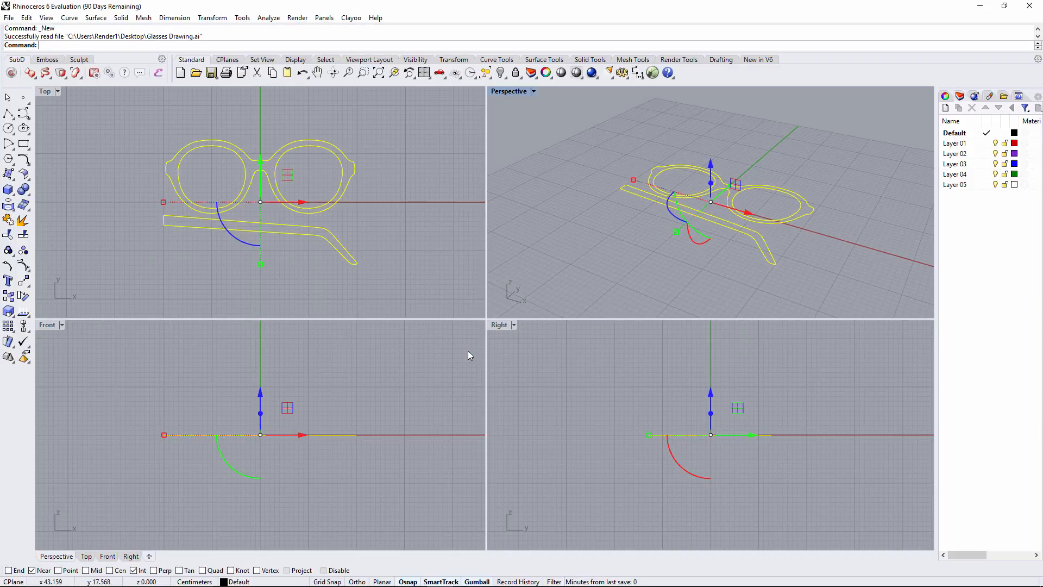
- Assign the temple arm curve below the front frame to Layer 01
click(145, 116)
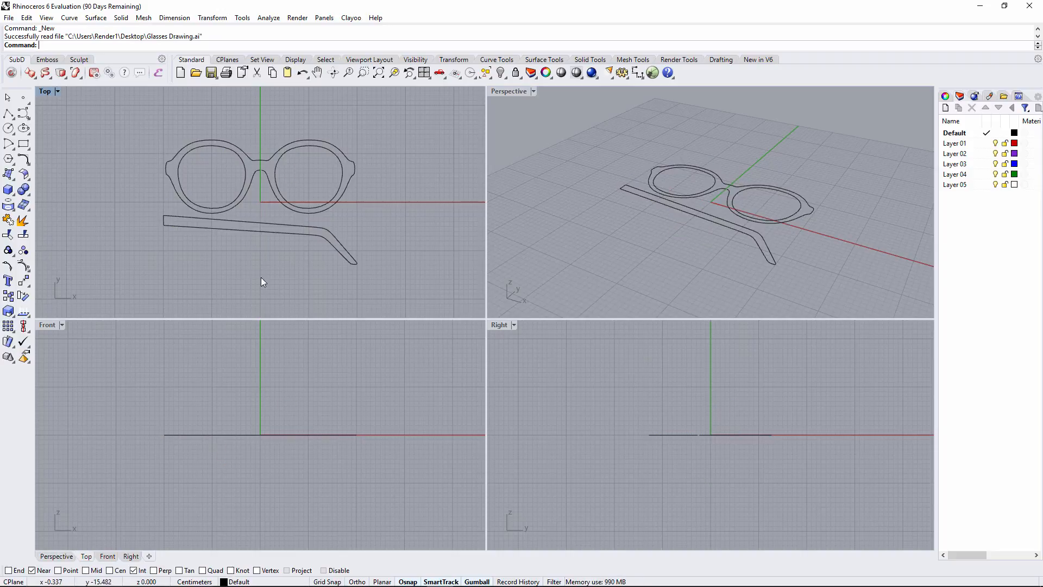
click(262, 226)
right_click(959, 144)
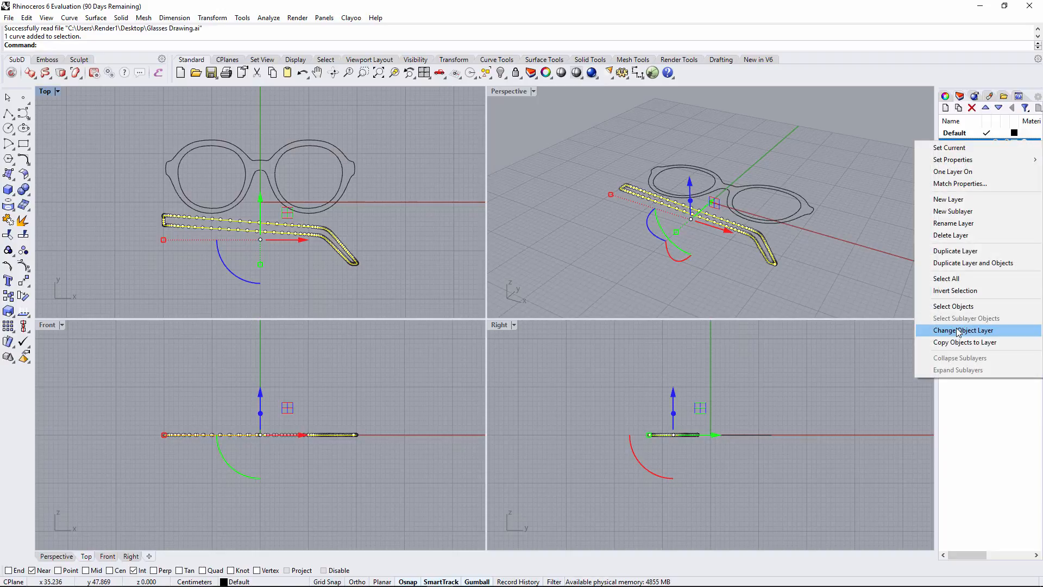
click(959, 330)
- Rename Layer 01 as Arm curves
click(960, 144)
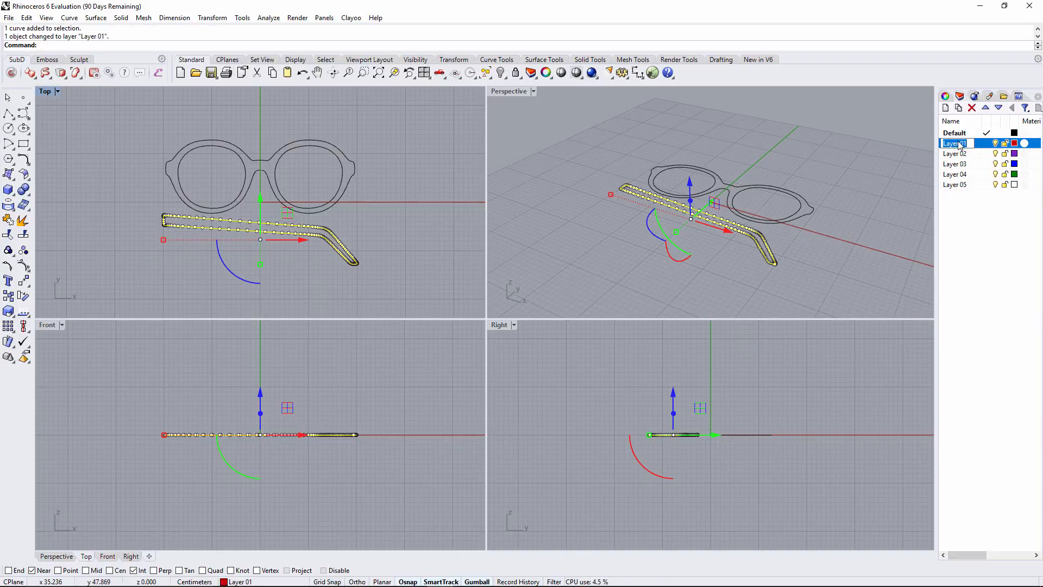
text(A)
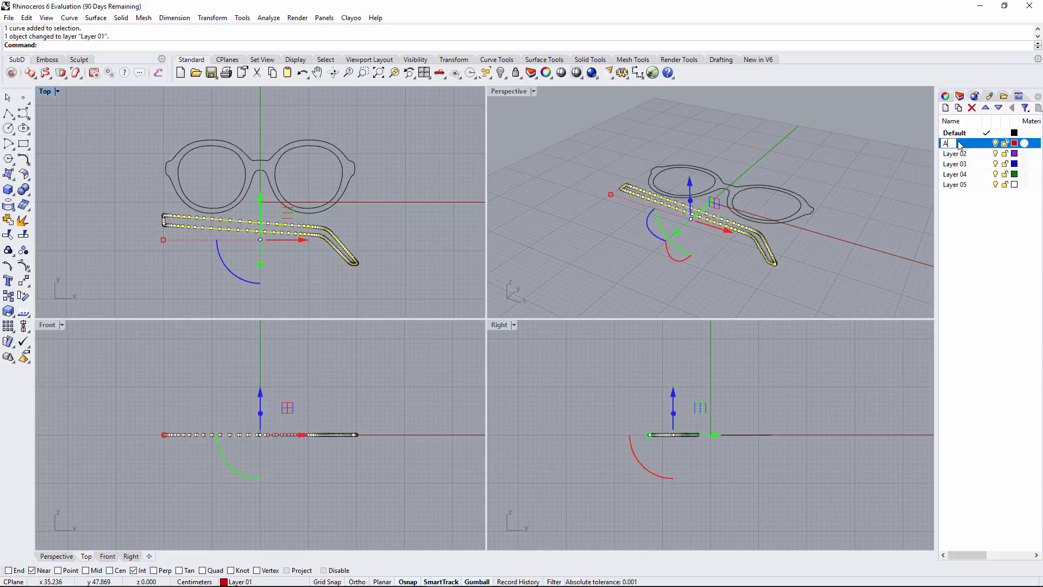
text(rm Curves)
key(Return)
- Assign the three front frame curves, the outer outline and both lens openings, to Layer 02
drag(328, 115, 194, 168)
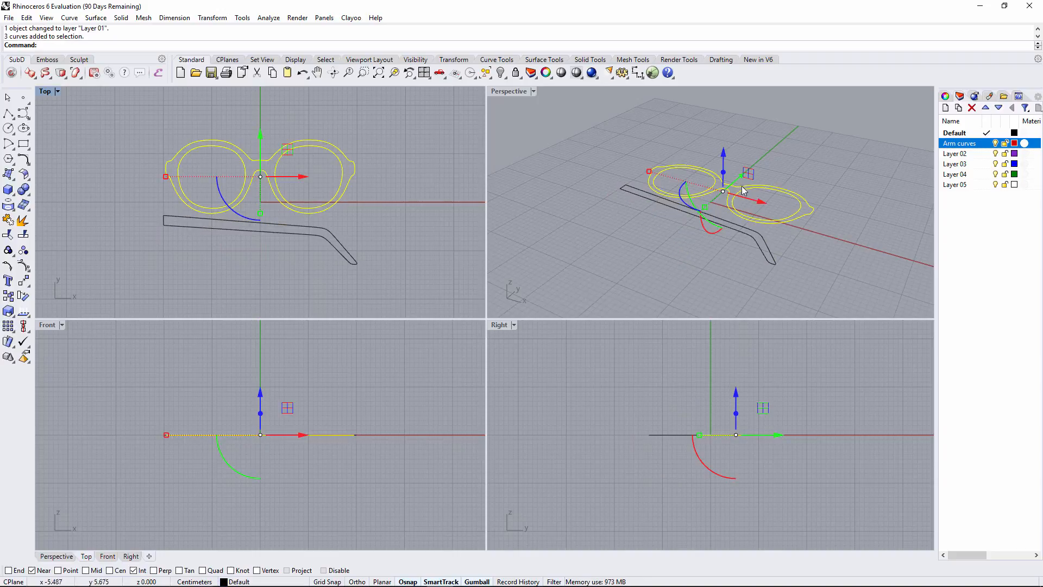
click(961, 154)
right_click(962, 155)
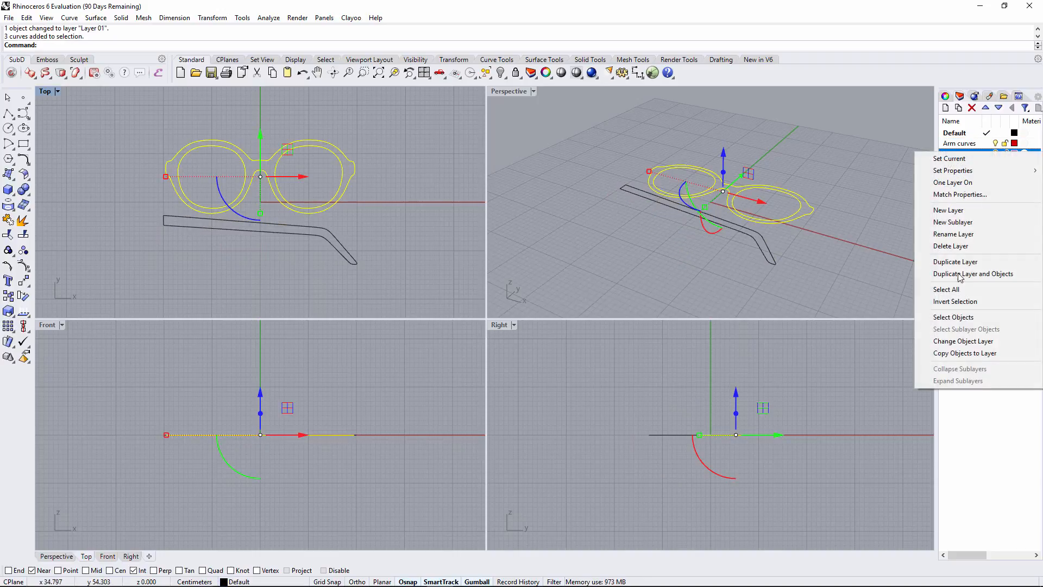
click(965, 344)
- Rename Layer 02 as Front curves
double_click(955, 155)
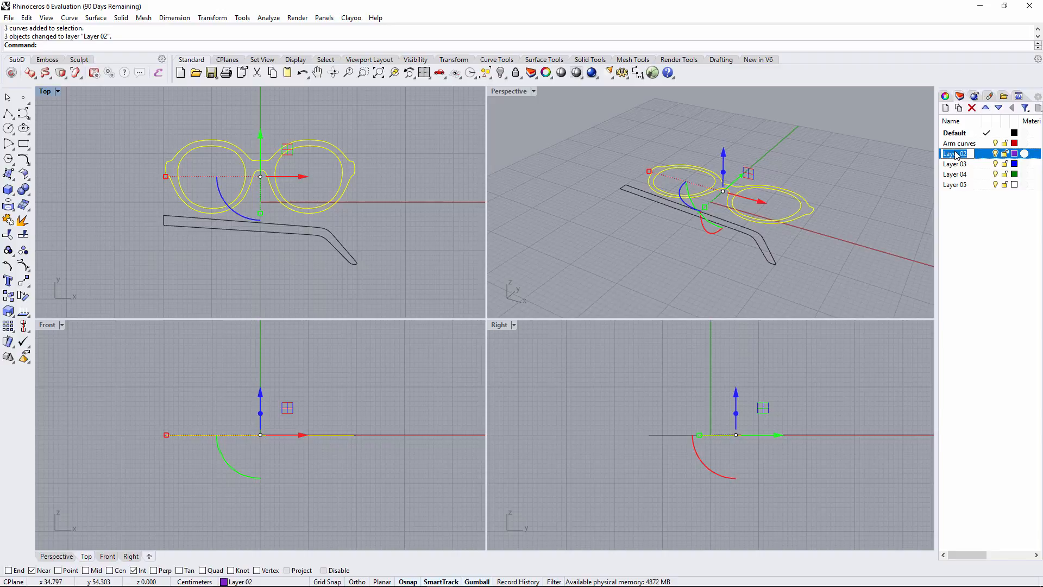
text(Fr)
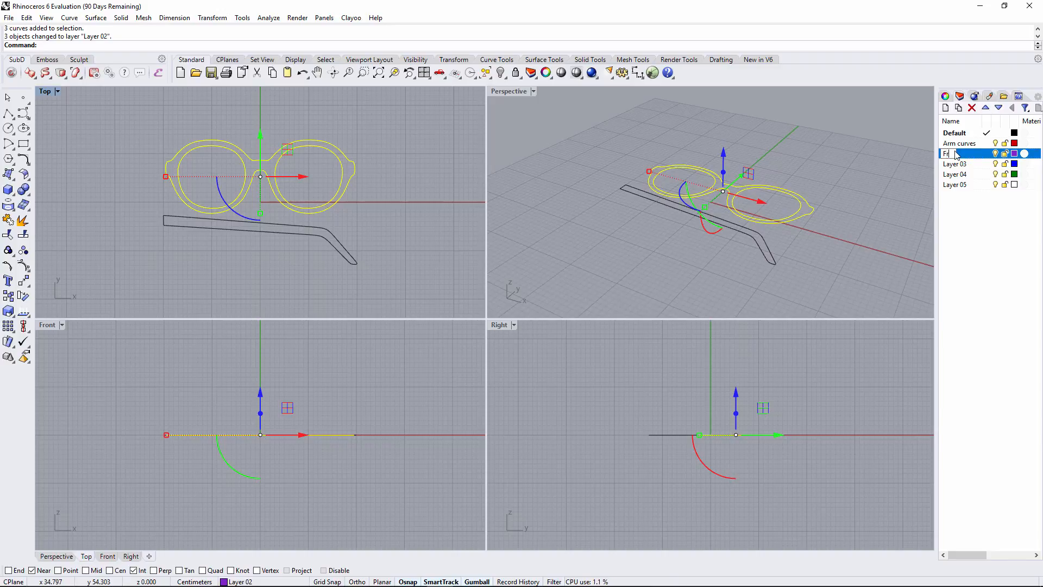
text(ont curves)
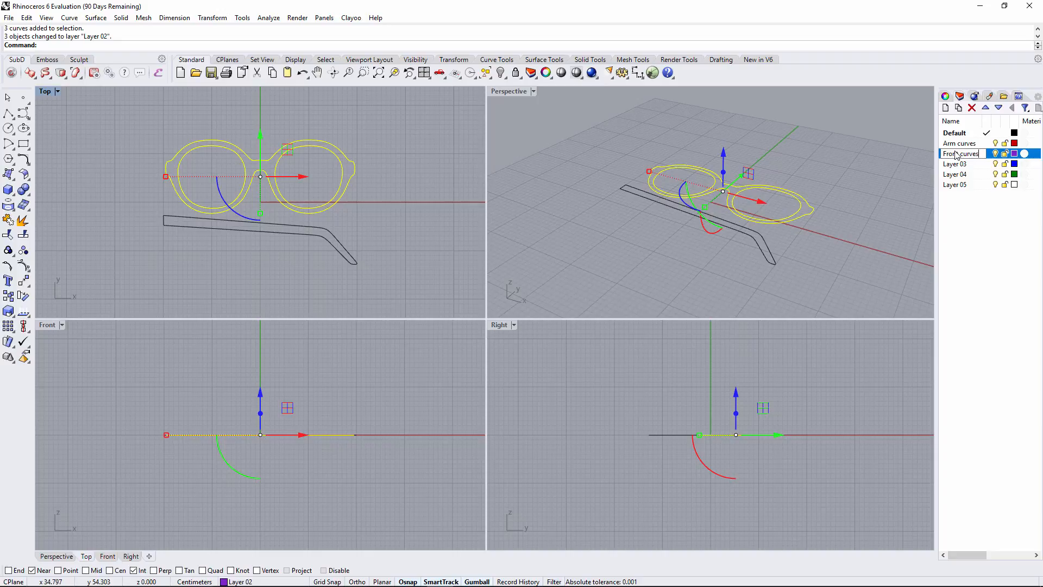
key(Return)
- Hide the Arm curves layer and rotate the front frame curves 90 degrees about the X axis to stand upright
click(962, 143)
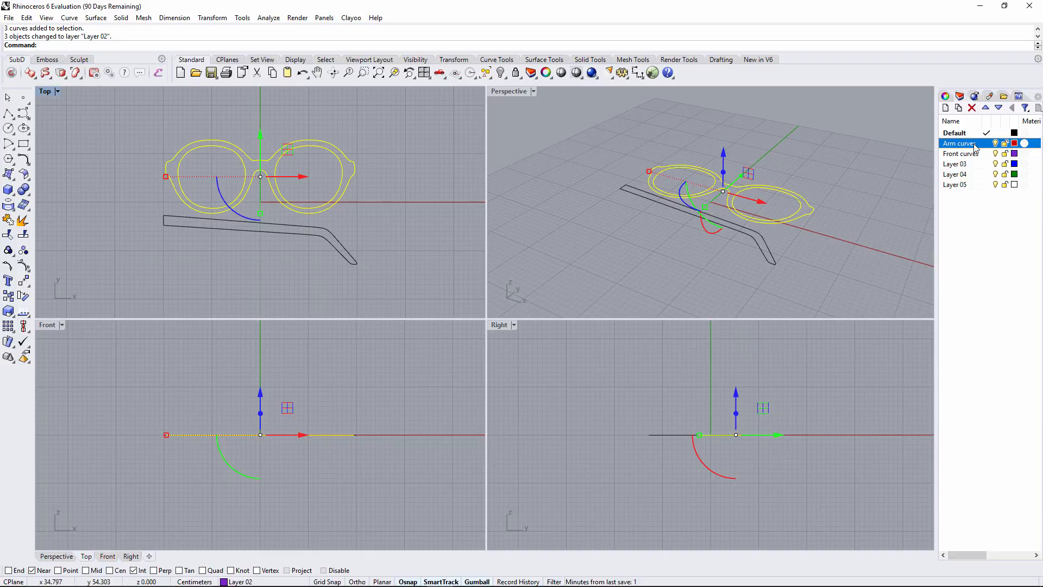
click(995, 143)
right_drag(520, 235, 723, 203)
click(724, 226)
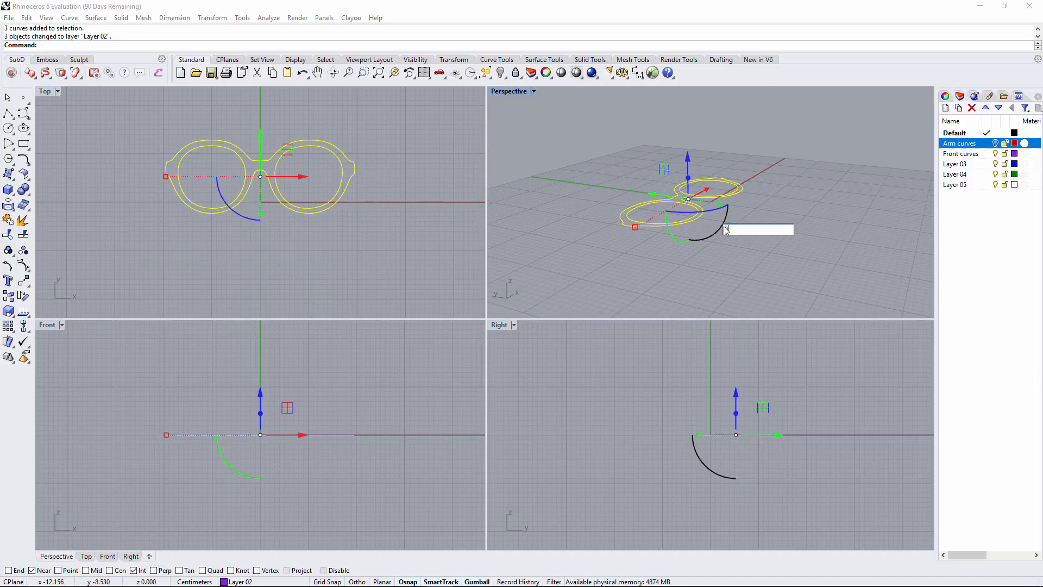
text(90)
key(Return)
shift+click(723, 226)
text(Align)
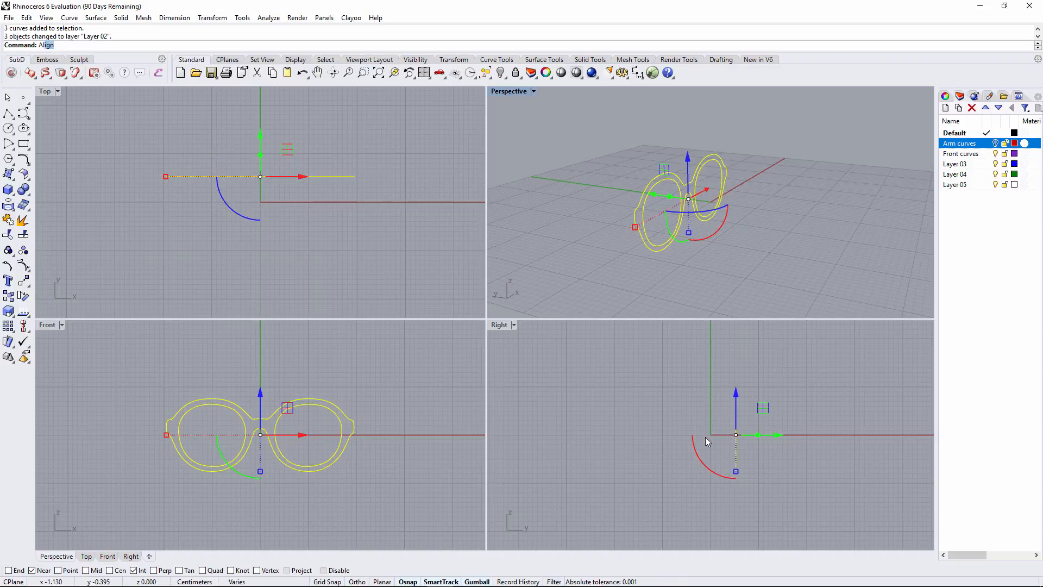
key(Return)
text(v)
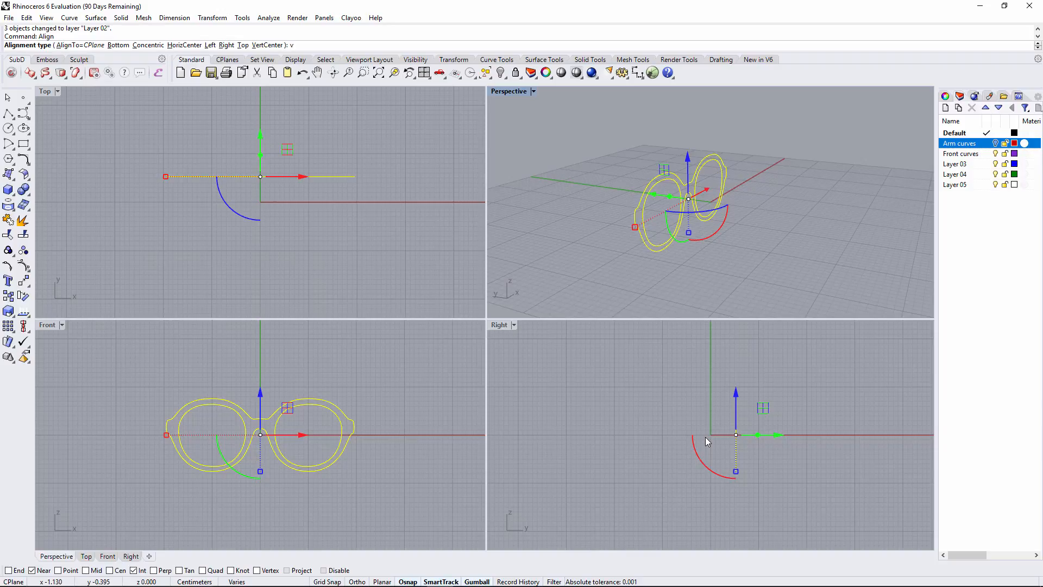
key(Return)
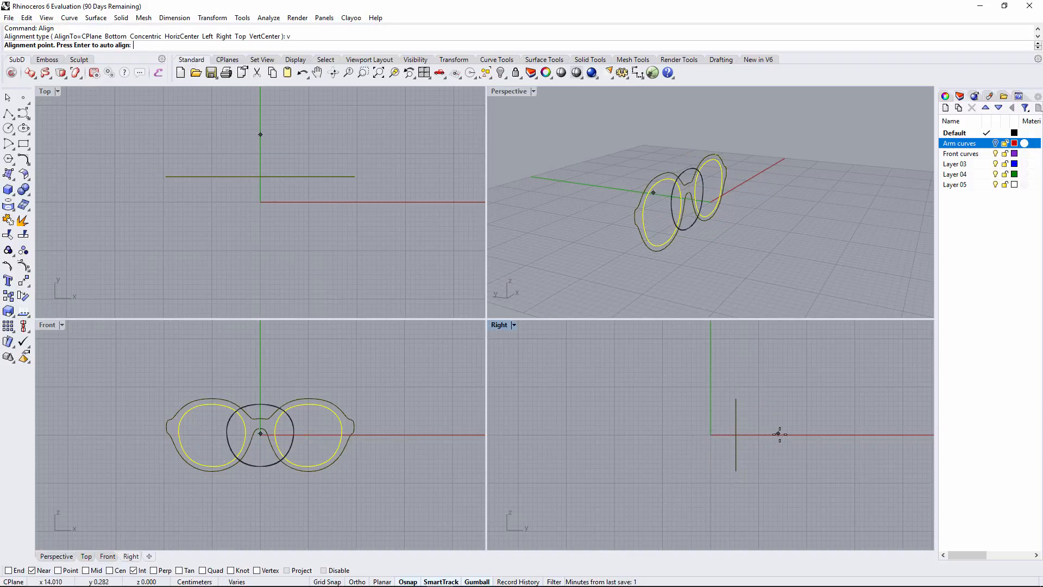
scroll(723, 426, up, 3)
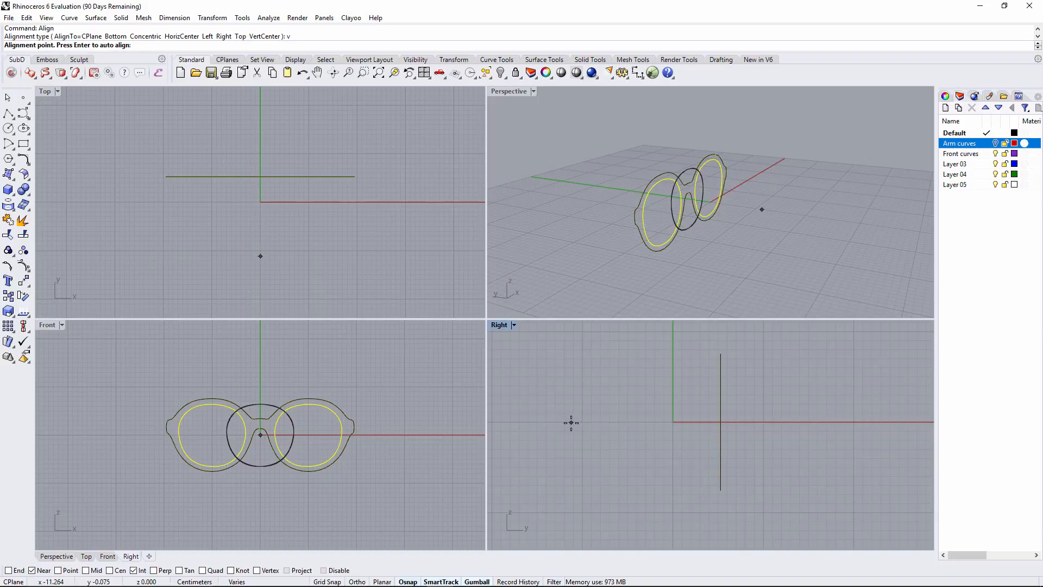
key(Return)
- Align the front frame curves by their vertical centre to the origin point 0 in the Right view
key(Return)
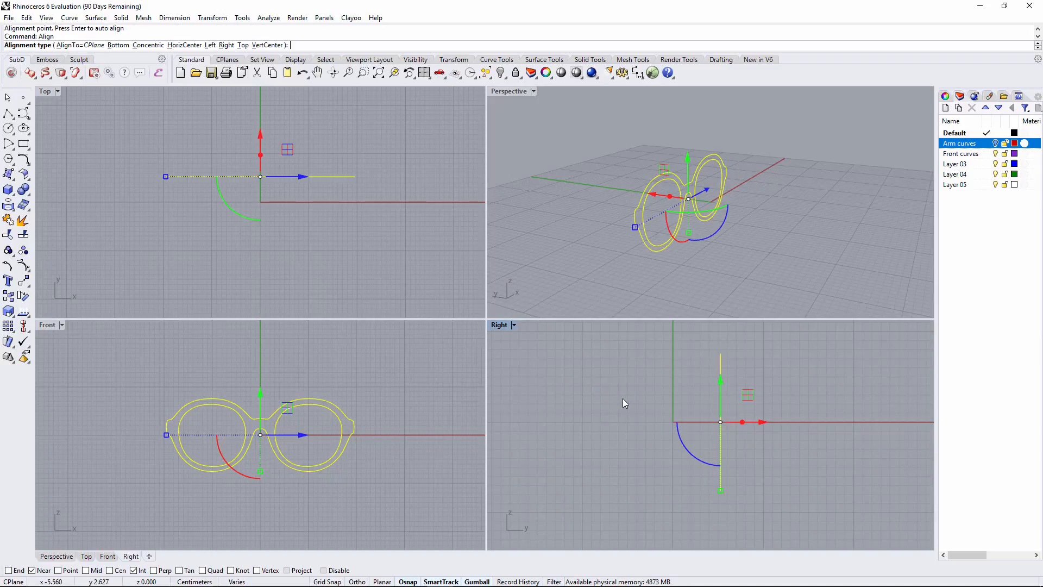
text(v)
key(Return)
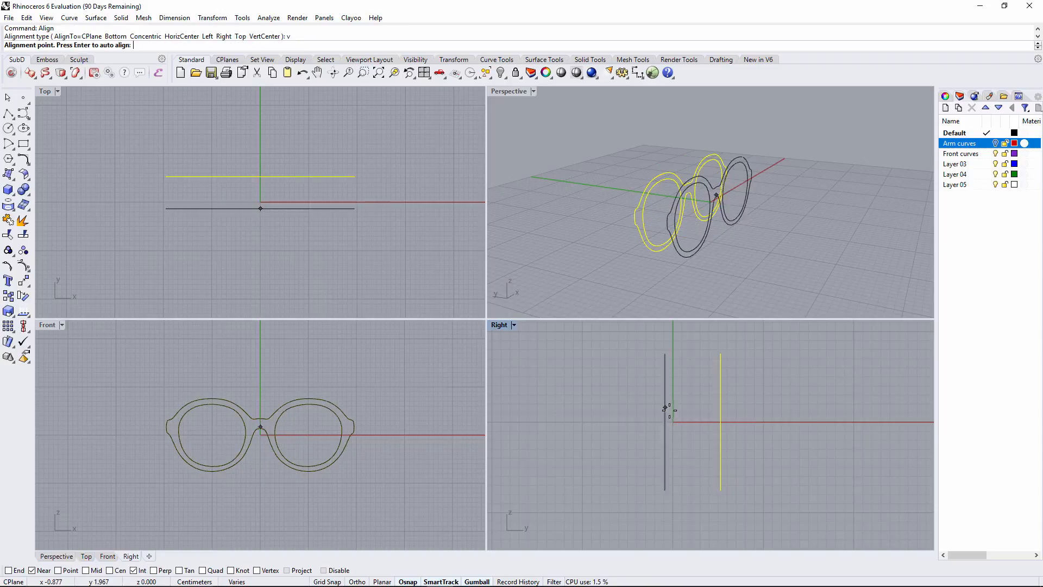
text(0+)
key(Return)
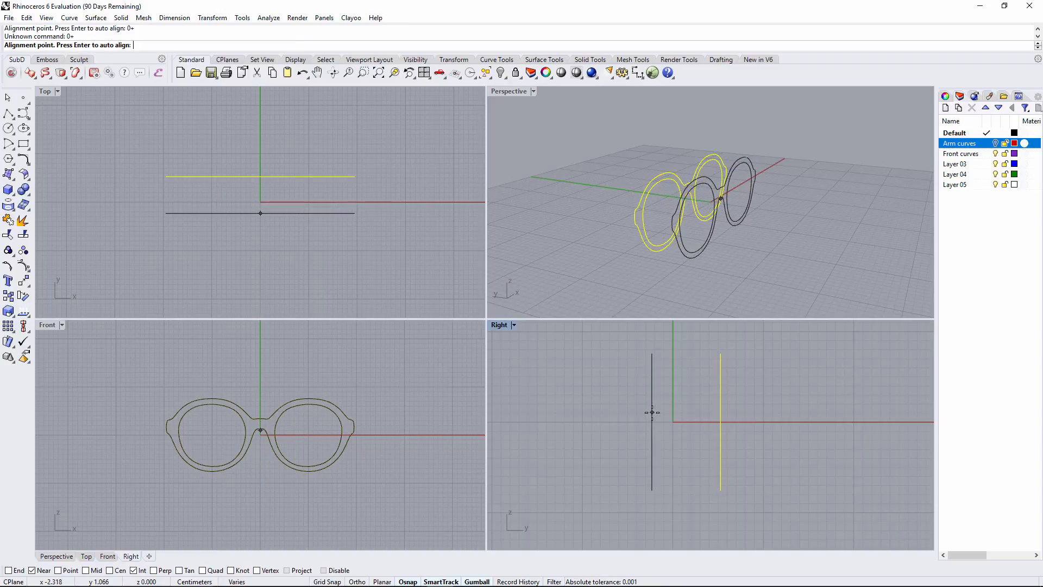
text(0)
key(Return)
click(621, 367)
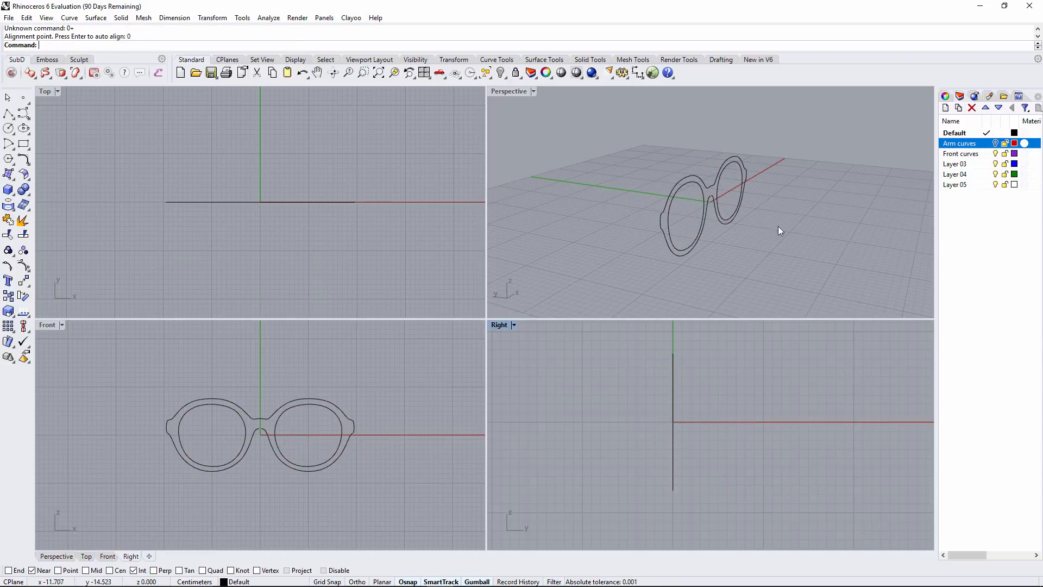
- Duplicate the outer front frame outline in place, with the Front view maximized
right_drag(778, 226, 706, 200)
scroll(680, 180, up, 6)
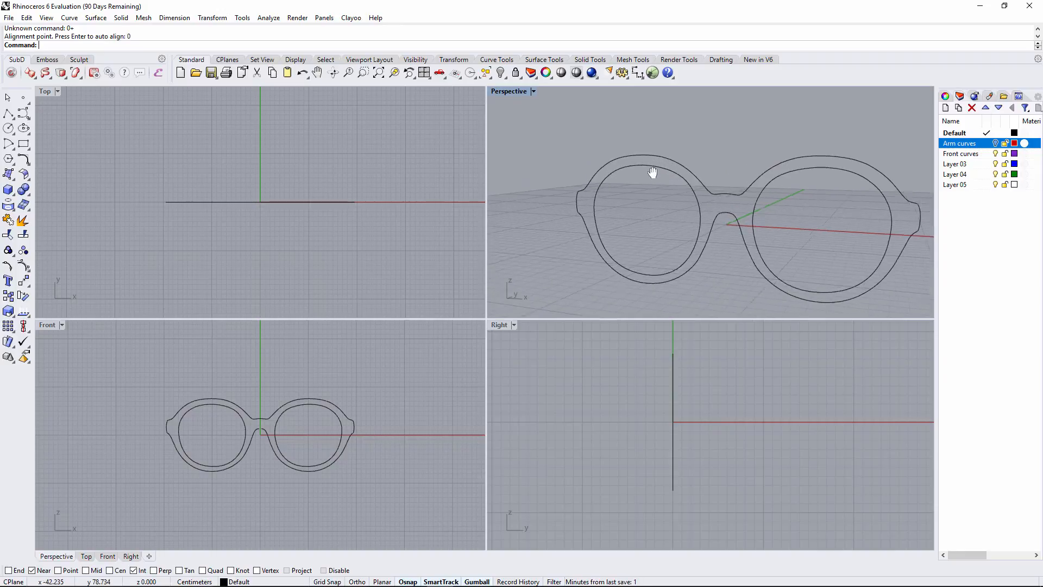
scroll(269, 402, up, 4)
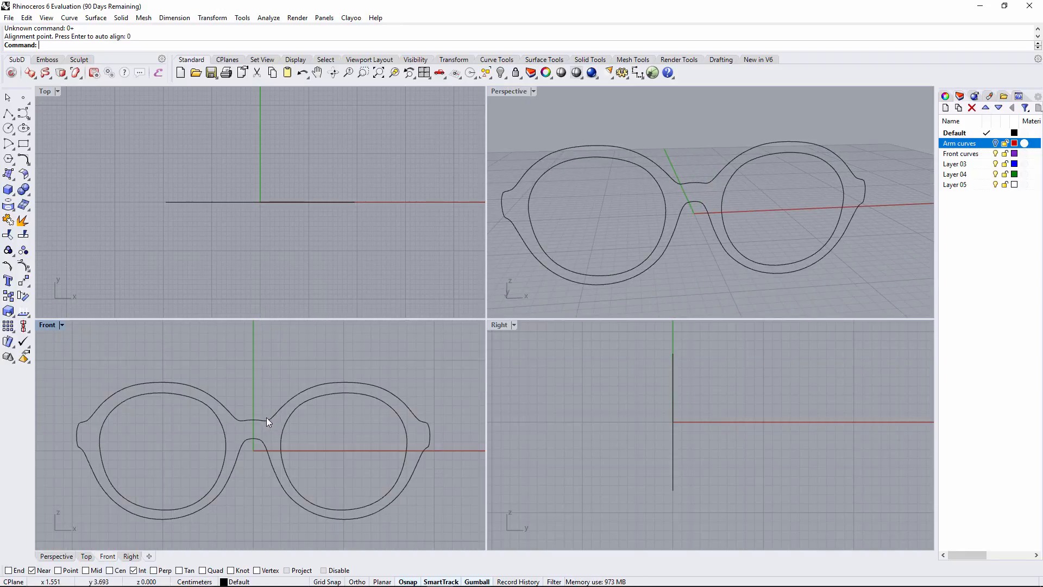
click(266, 418)
double_click(51, 325)
right_drag(424, 271, 396, 254)
key(ctrl+c)
key(ctrl+v)
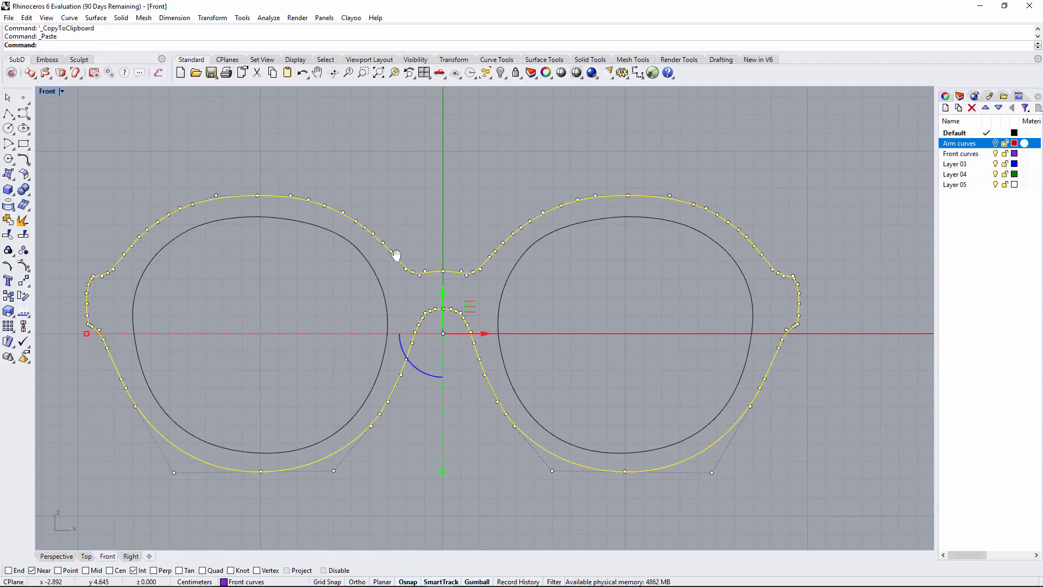
key(Escape)
- Hide one of the two coincident outer frame outlines
click(389, 252)
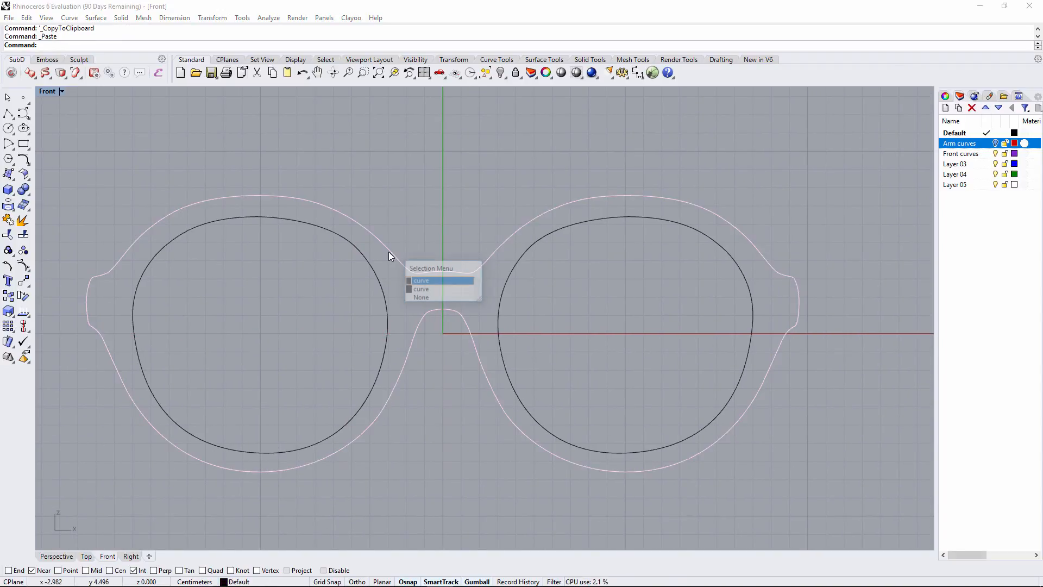
click(421, 281)
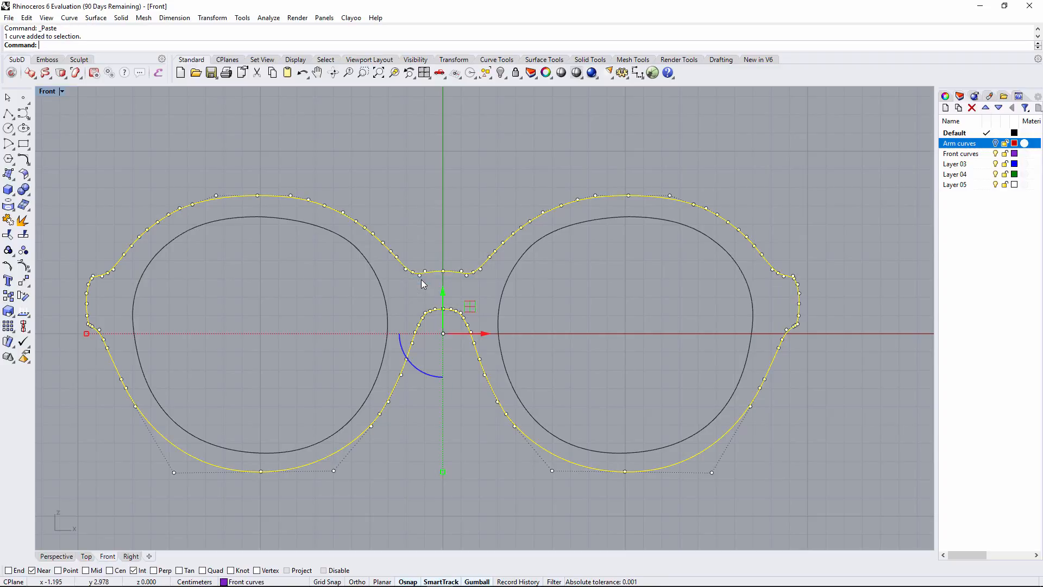
key(Return)
right_drag(206, 275, 345, 282)
scroll(260, 277, up, 2)
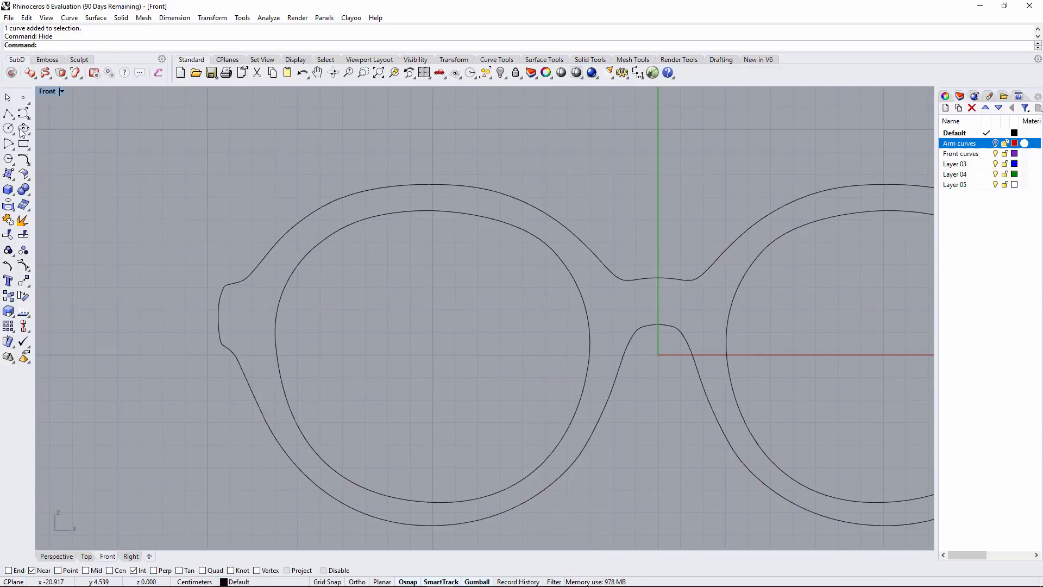
click(9, 144)
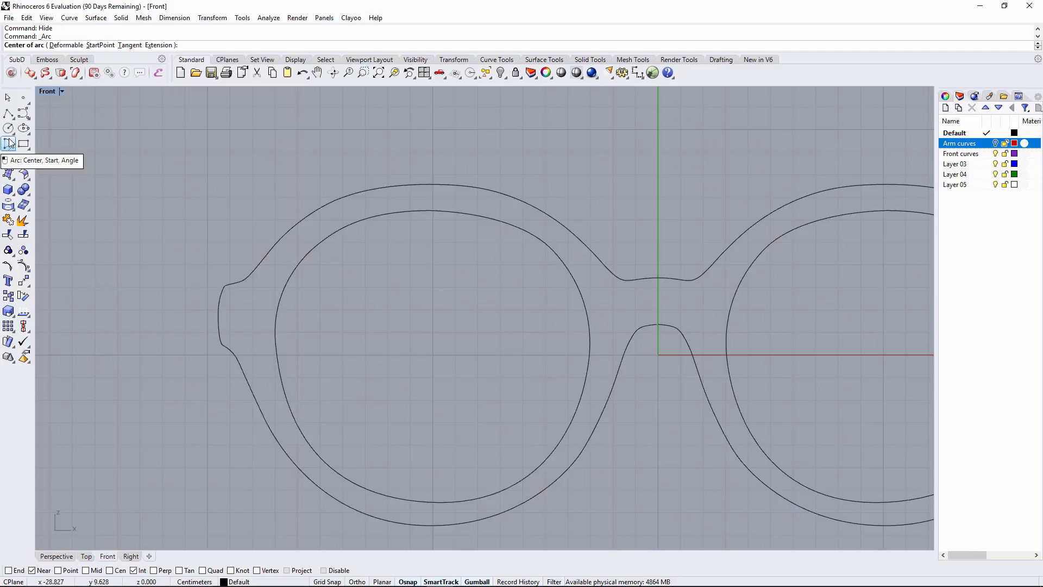
click(129, 45)
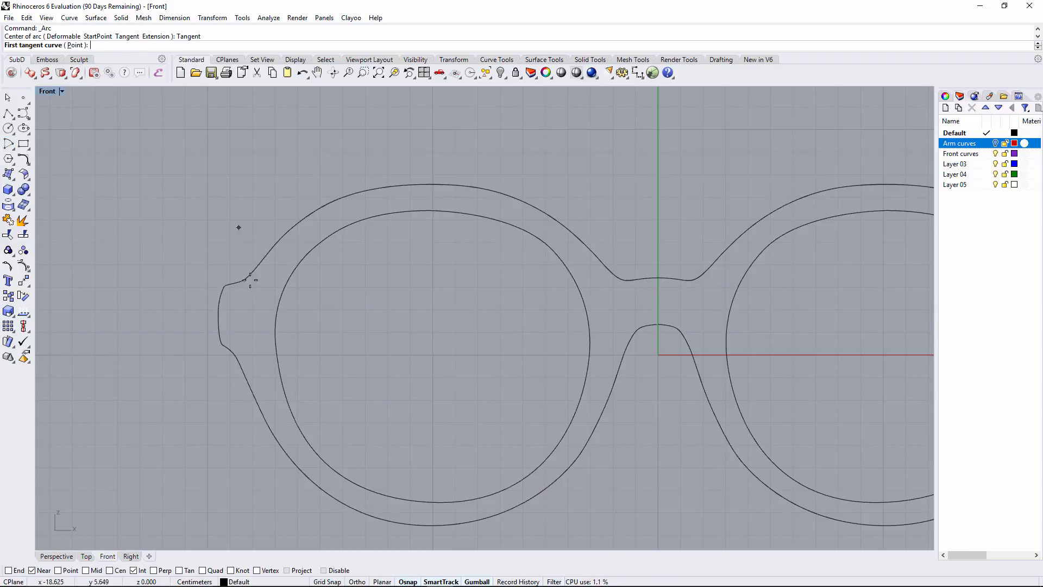
click(275, 439)
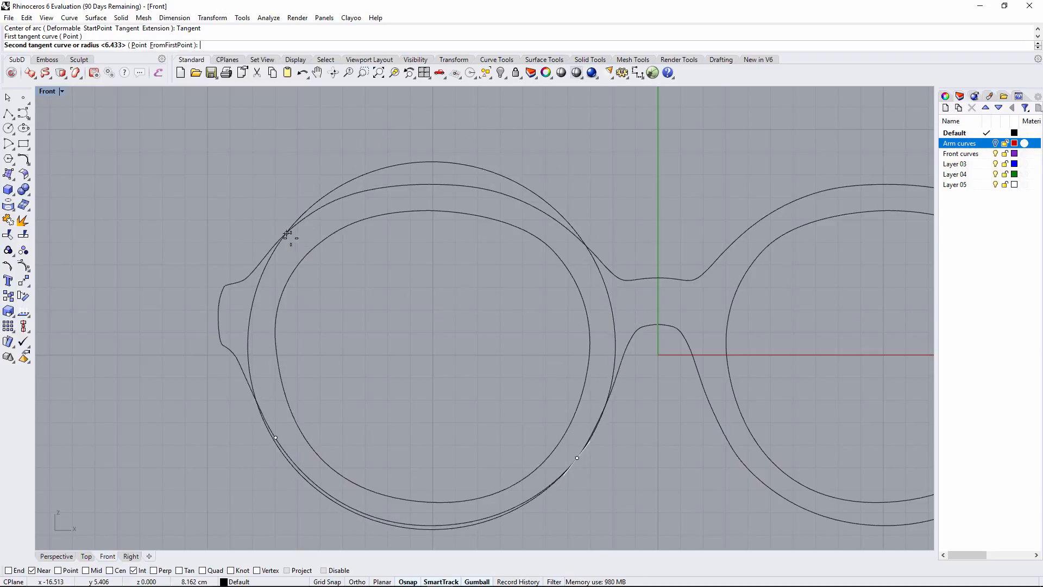
key(Return)
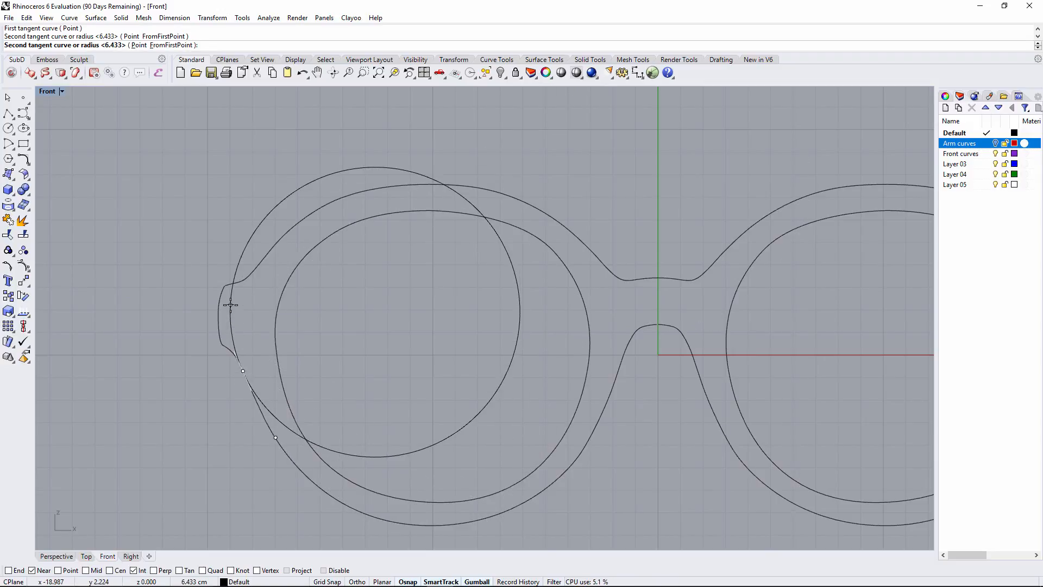
key(Escape)
- Draw an arc of about 6.98 cm radius tangent to the left rim outline above and below the hinge tab, closing off the tab
key(Return)
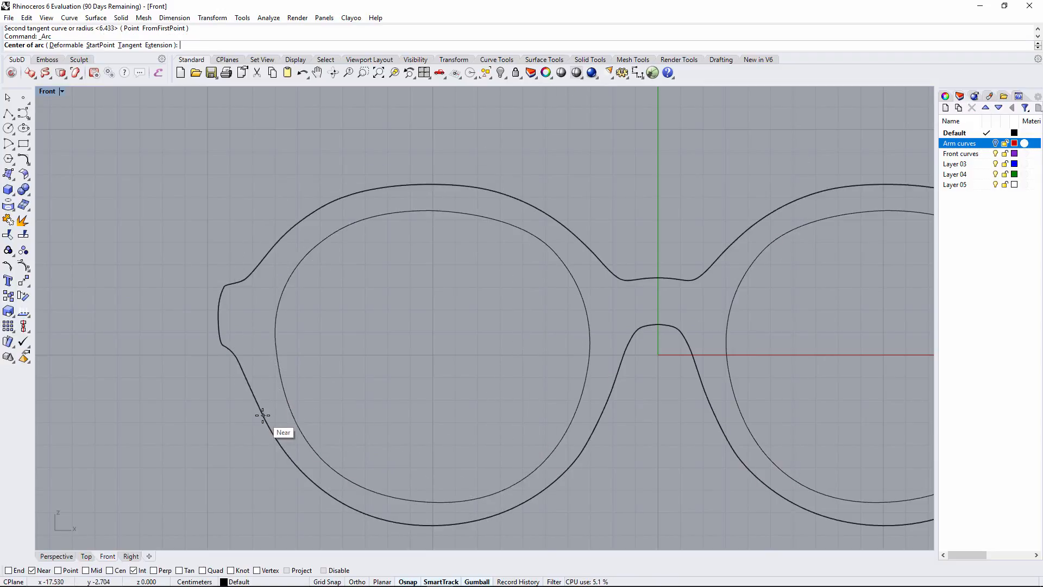
text(t)
key(Return)
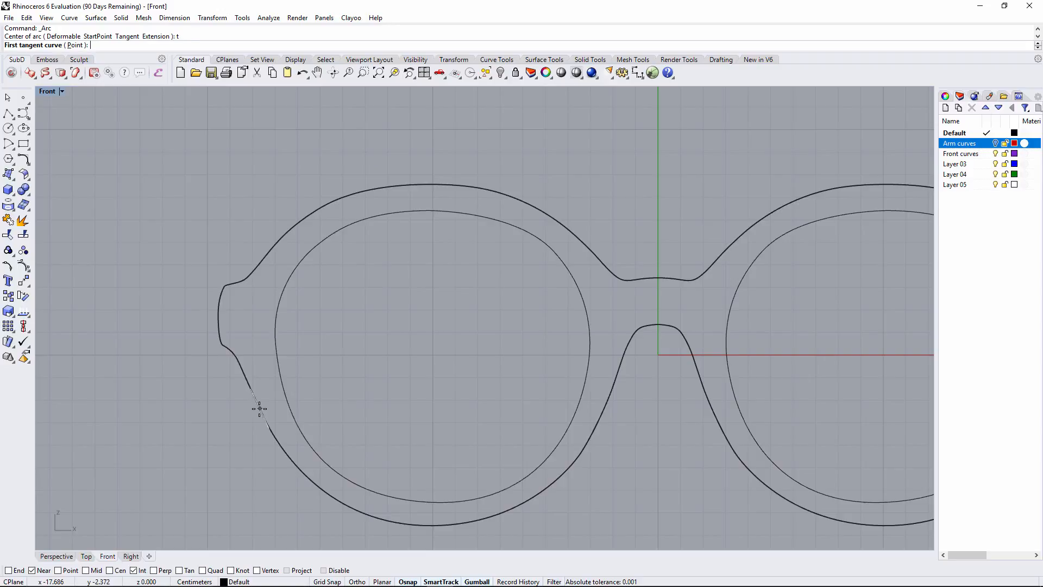
click(260, 408)
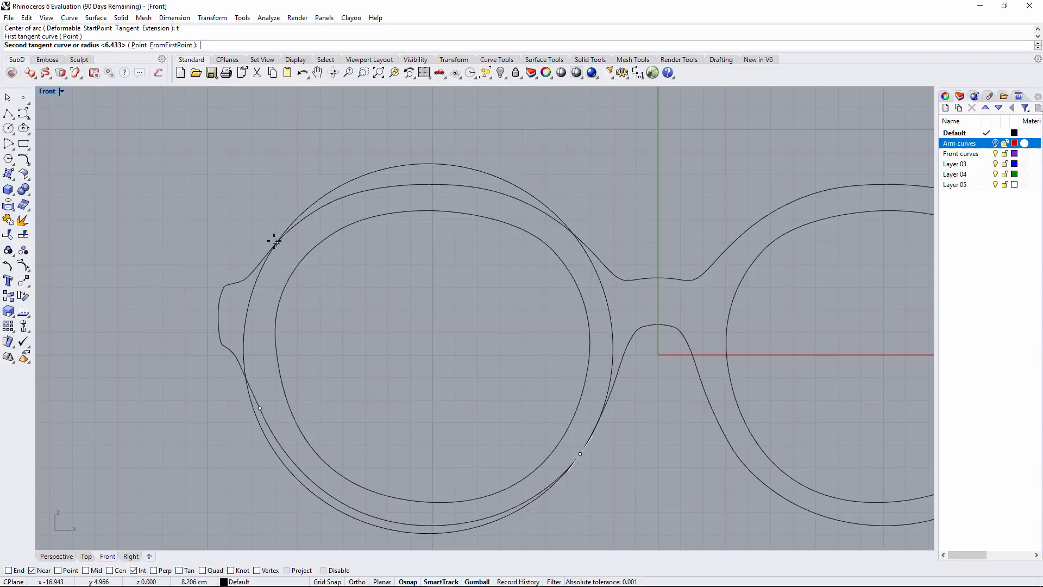
click(313, 212)
click(218, 275)
click(198, 261)
right_drag(535, 330, 536, 328)
- Draw an arc tangent to the left rim outline above and below the bridge, closing off the rim's inner side
key(Return)
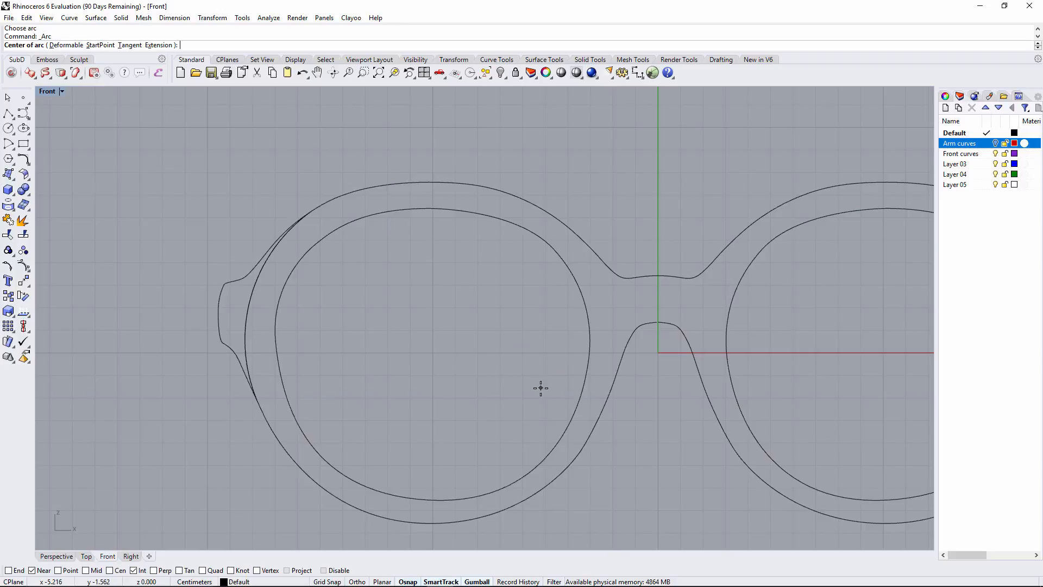
text(t)
key(Return)
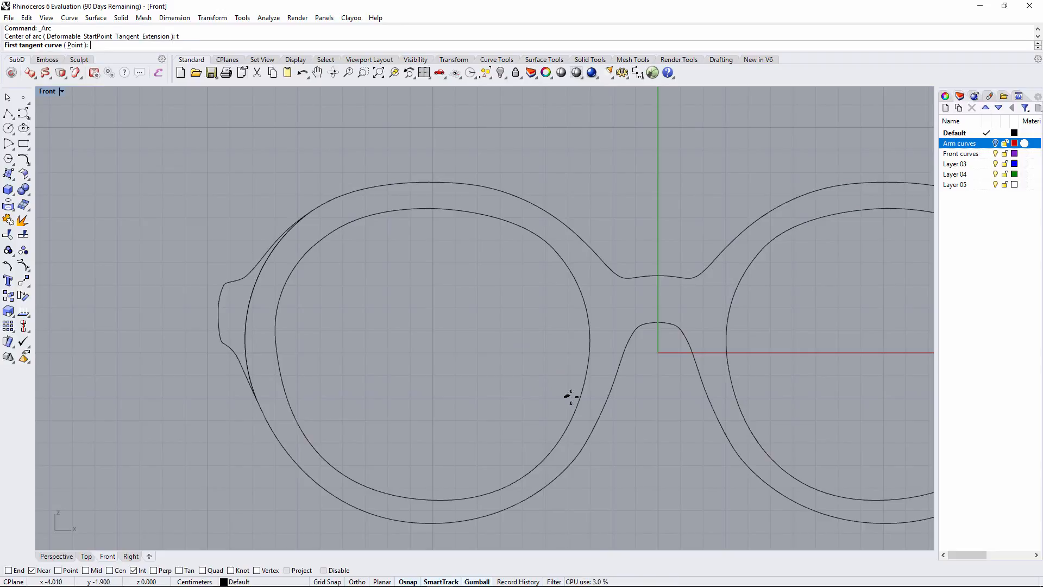
click(601, 410)
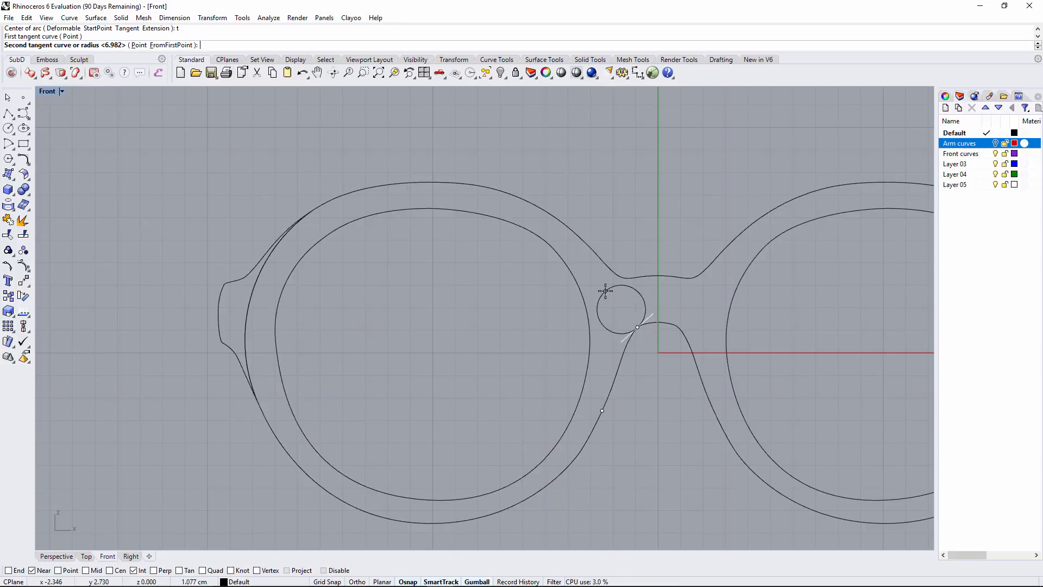
click(586, 246)
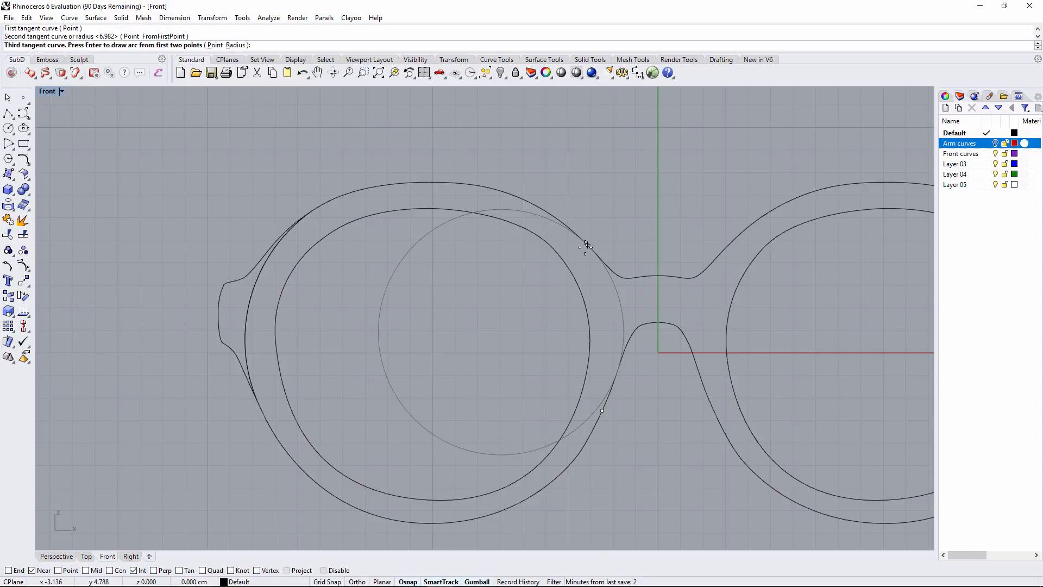
key(Return)
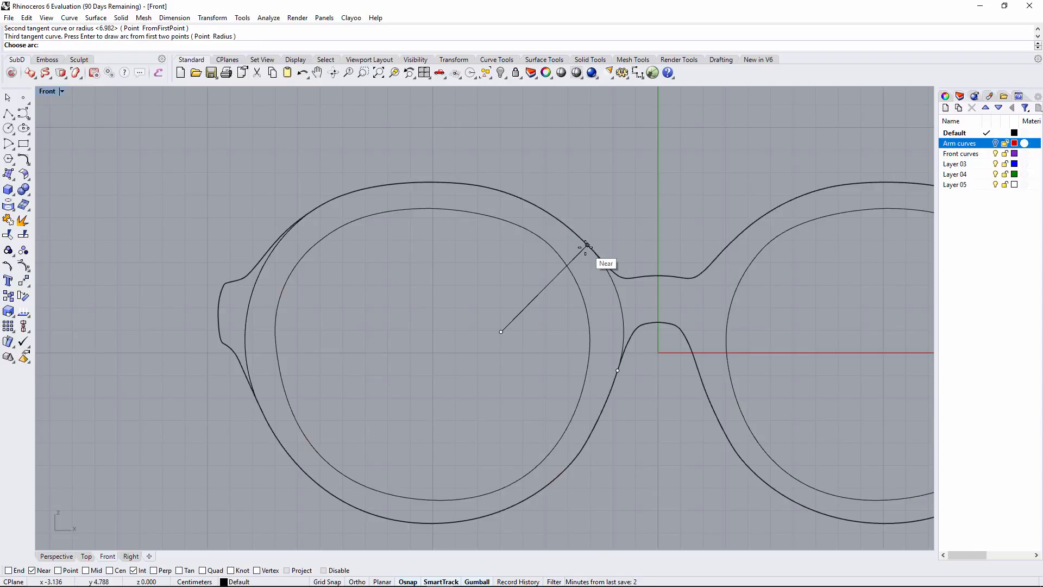
click(602, 311)
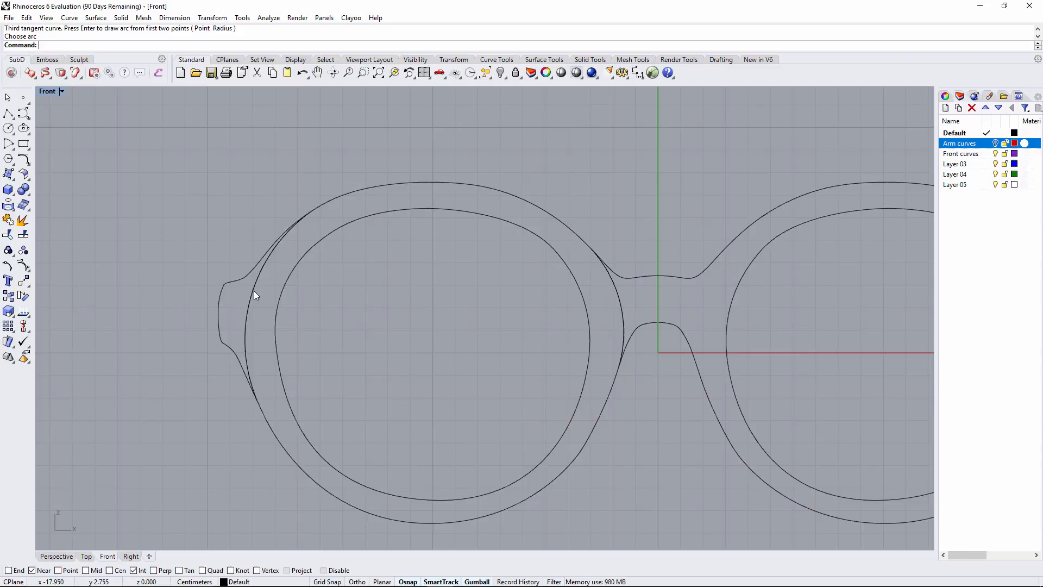
- Trim away the outer frame outline beyond the two arcs, removing the hinge tab and the bridge with the right rim
click(253, 292)
shift+click(623, 307)
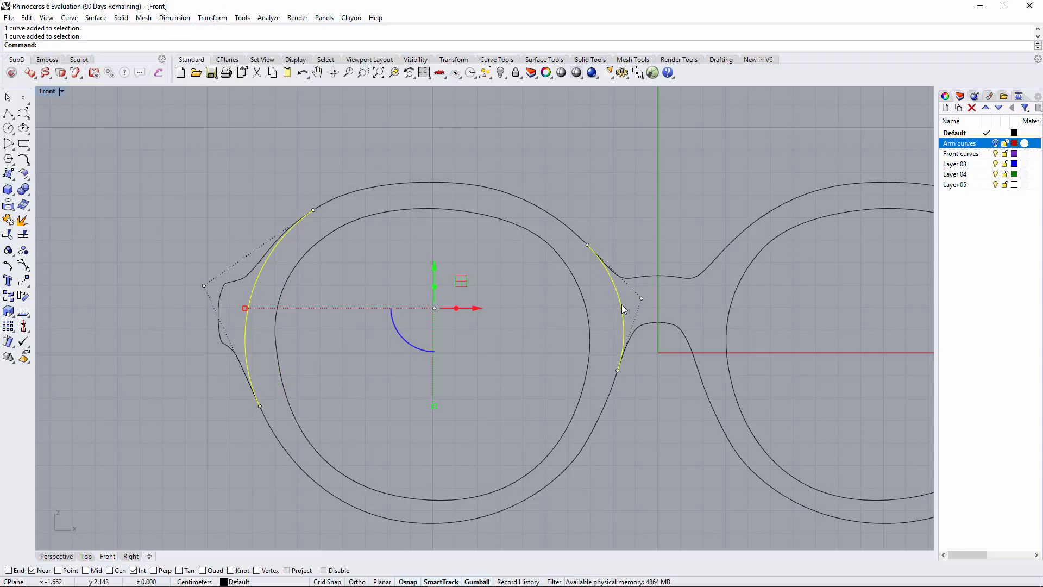
key(Return)
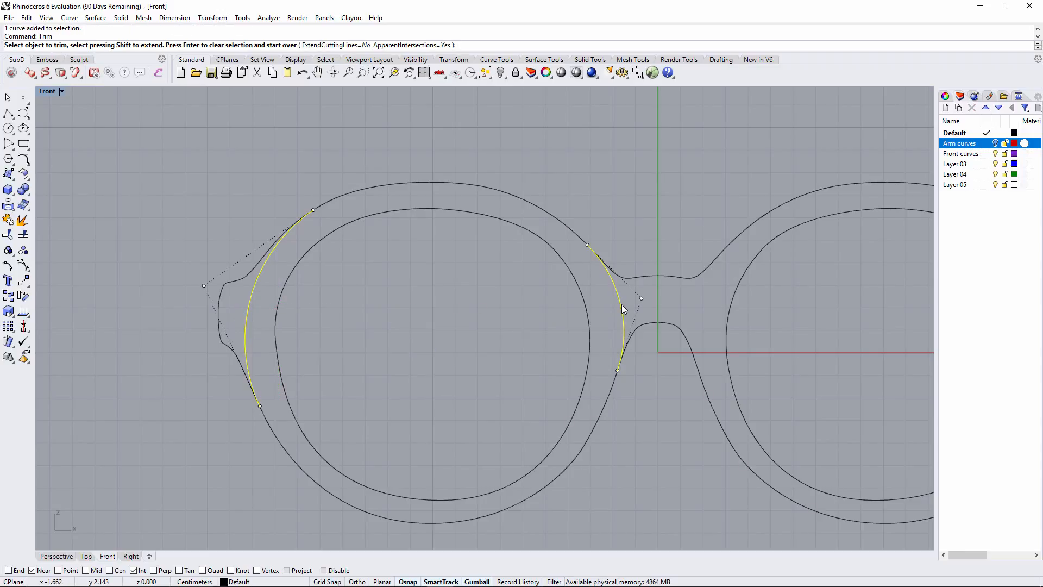
scroll(232, 281, up, 5)
click(237, 265)
scroll(236, 265, down, 3)
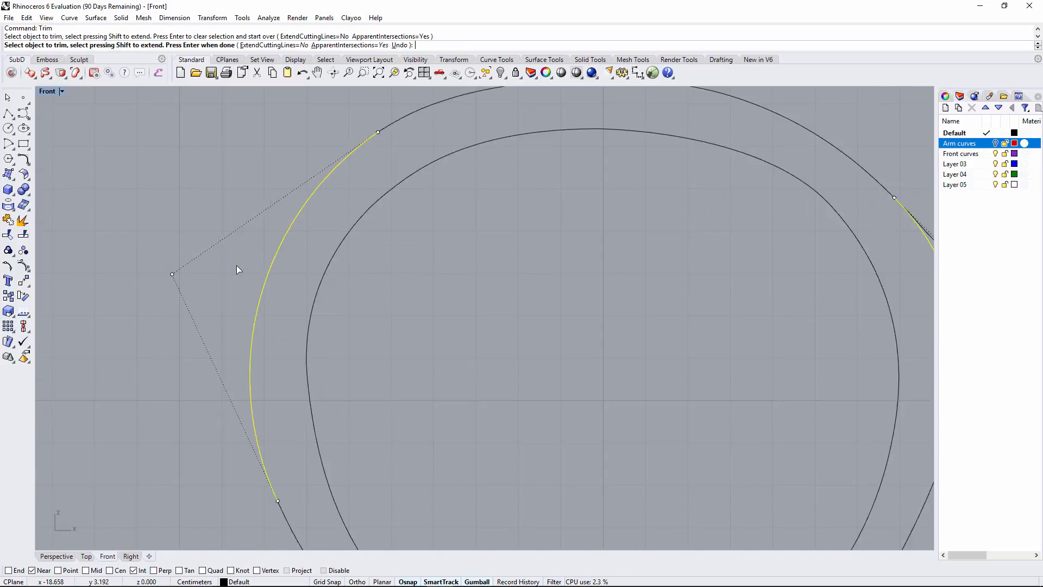
scroll(271, 402, up, 2)
scroll(305, 408, down, 3)
scroll(333, 246, up, 5)
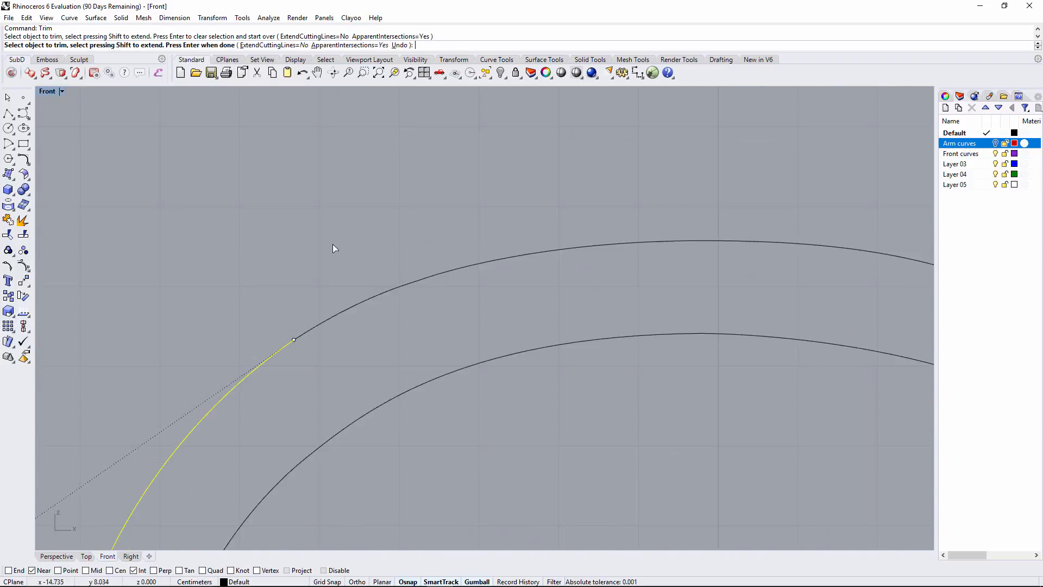
scroll(288, 408, down, 3)
scroll(388, 432, down, 2)
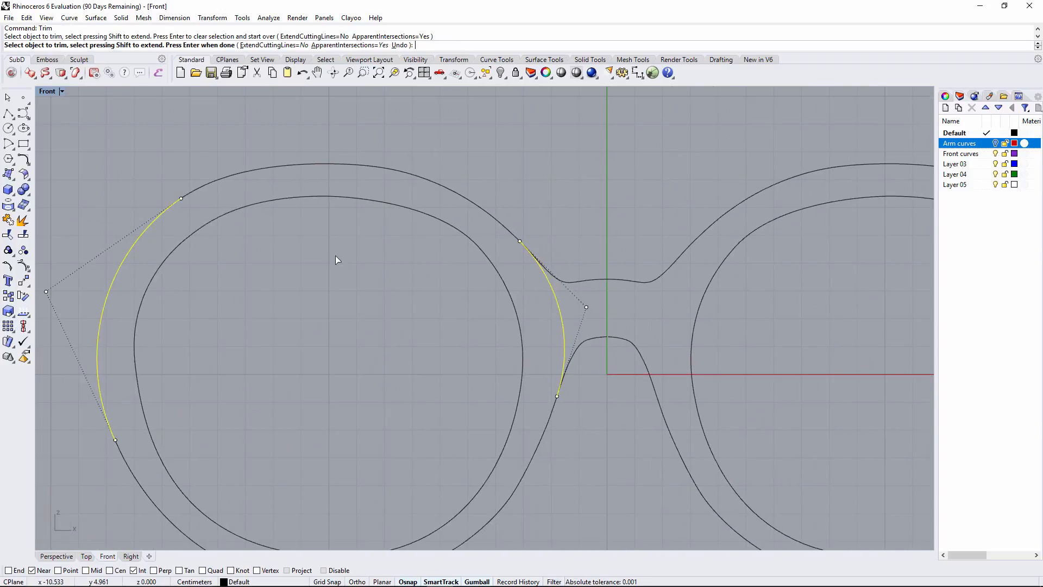
click(611, 284)
key(Return)
- Select all curves of the left lens and rim and join the trimmed outline pieces with the two arcs
scroll(564, 212, down, 10)
right_drag(532, 232, 442, 222)
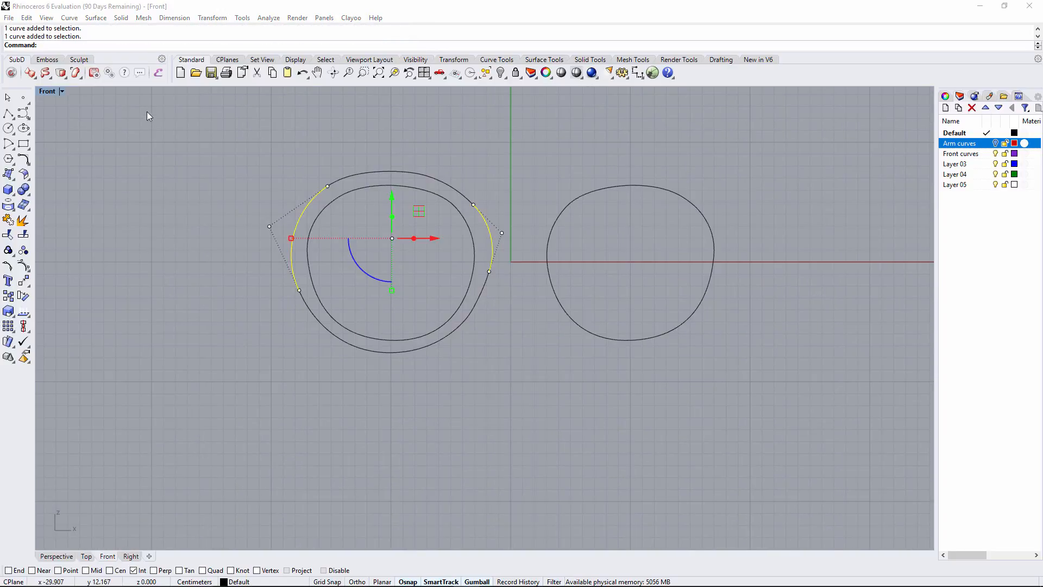
drag(216, 136, 521, 427)
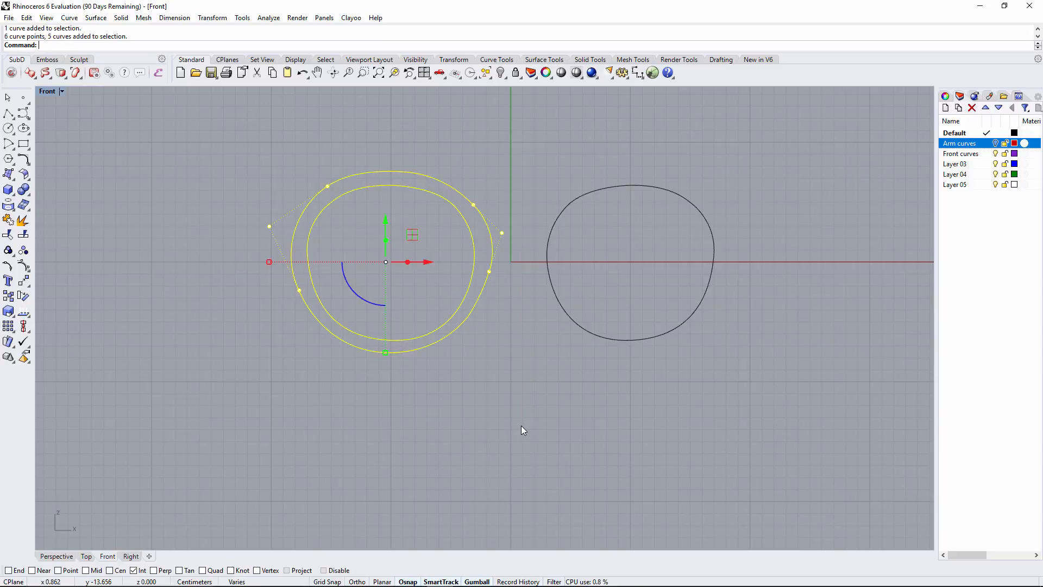
key(Return)
- Rebuild the left rim and lens curves with a point count of 25 and degree 3, deleting the input
text(rebuild)
key(Return)
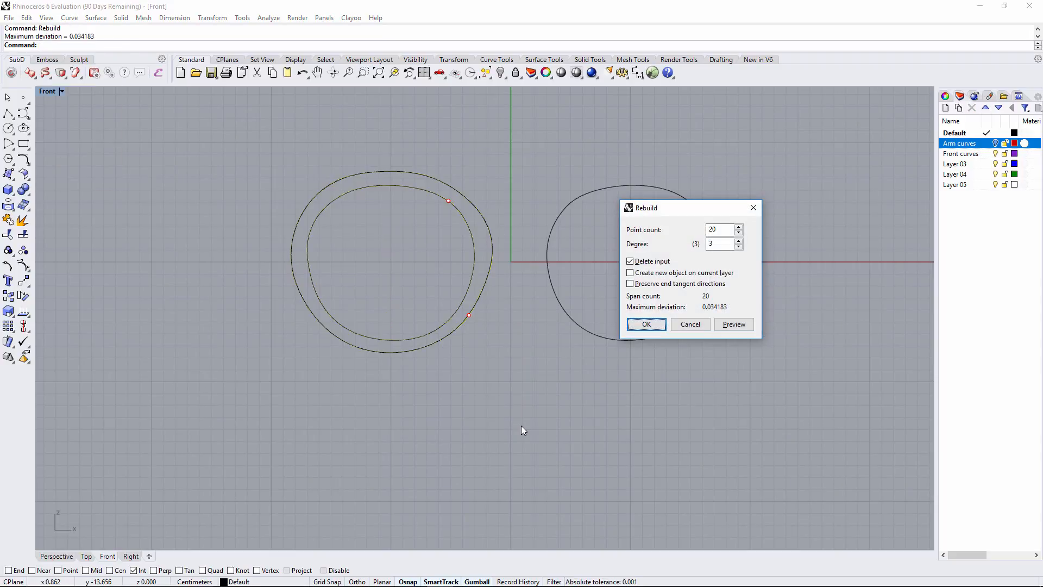
scroll(439, 191, up, 5)
right_drag(450, 302, 470, 276)
click(731, 228)
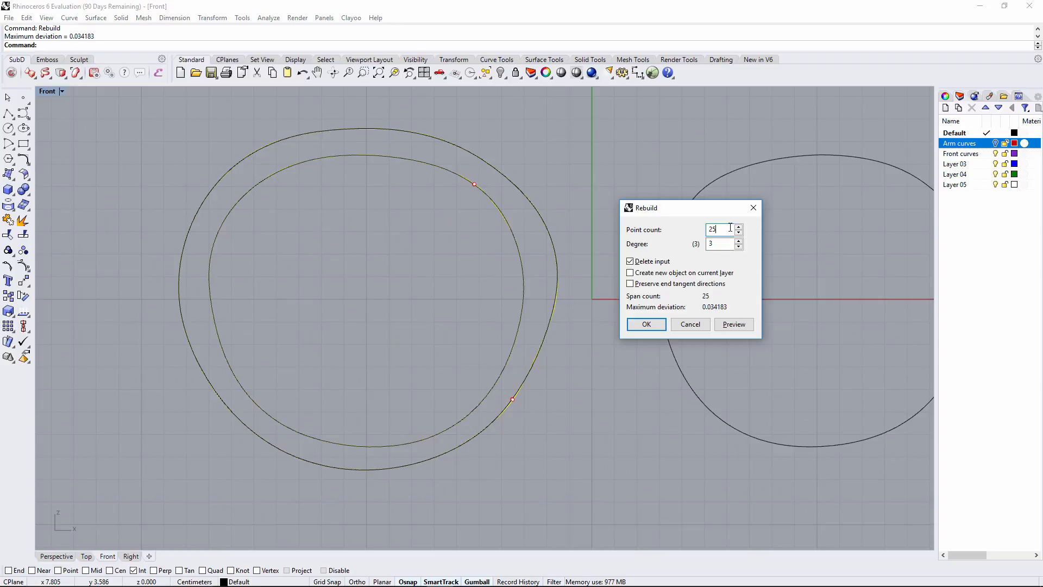
click(648, 326)
- Hide the right lens curve
click(679, 222)
text(Hide)
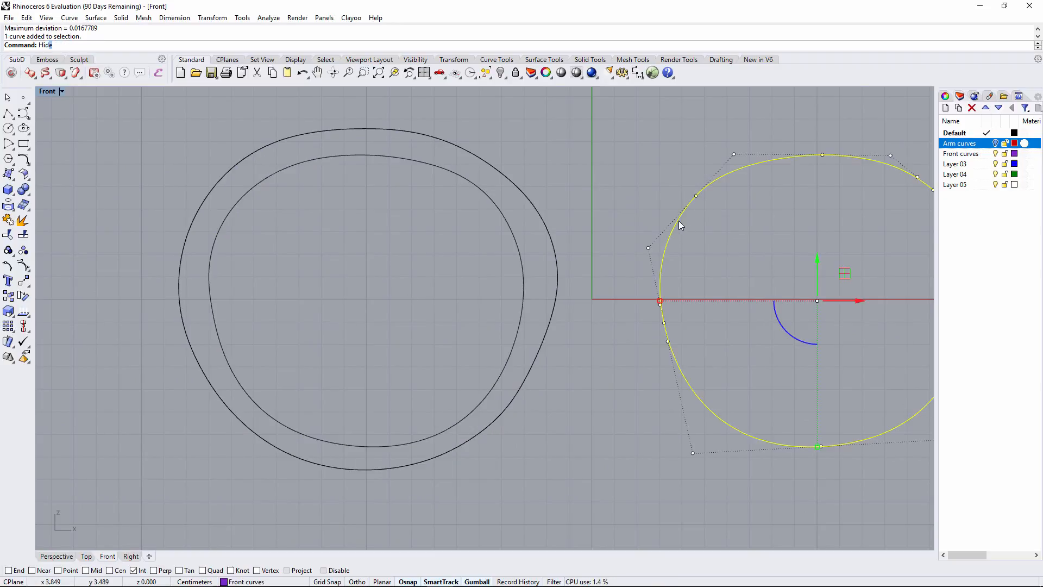
key(Return)
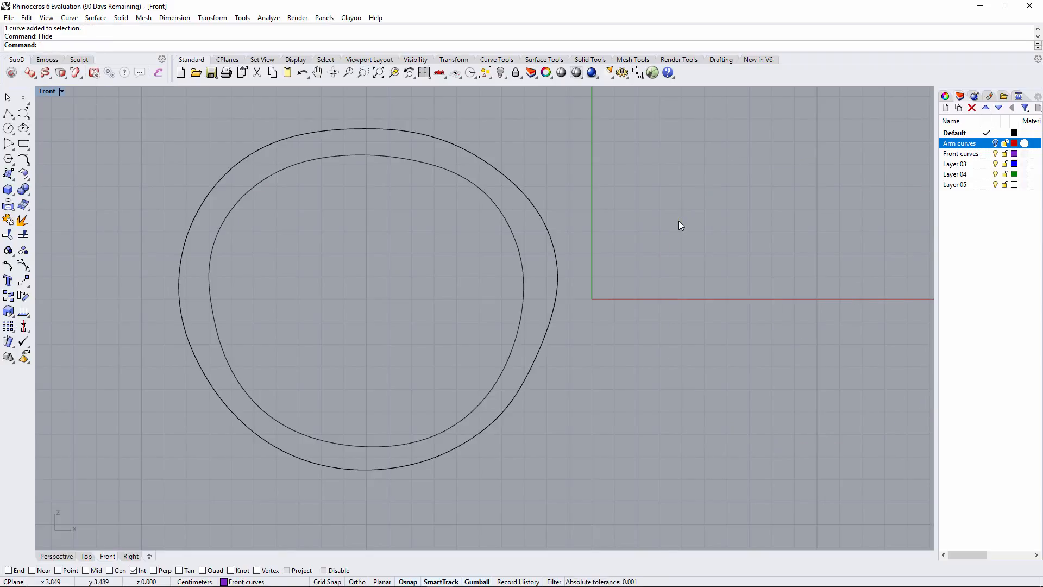
- Begin a three-point rectangle with a vertical first edge, about 1.17 cm long, from the top of the outer rim curve to the inner curve
double_click(44, 90)
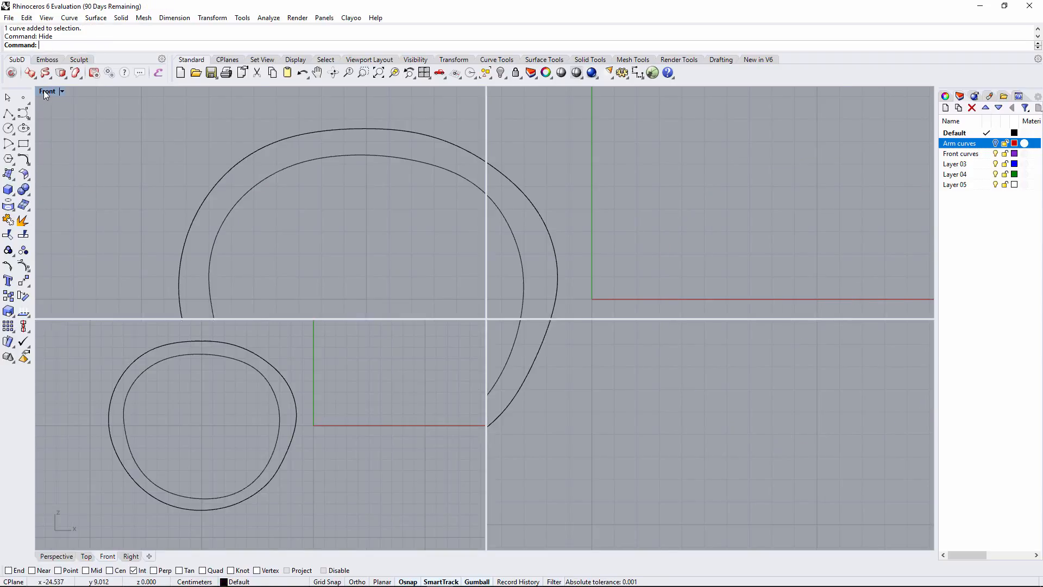
scroll(650, 212, down, 5)
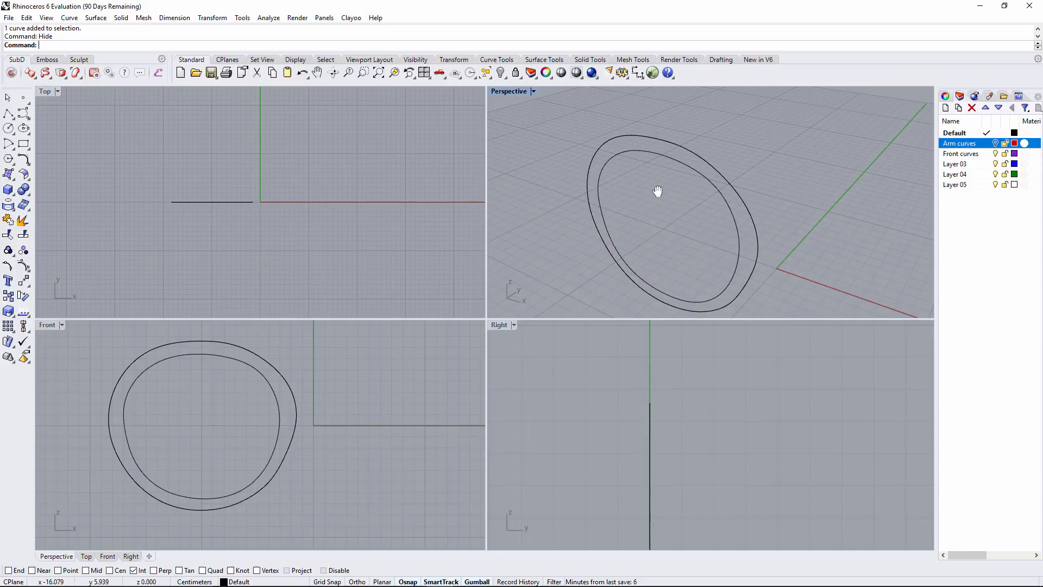
mouse_move(664, 154)
right_down()
mouse_move(643, 140)
mouse_move(664, 149)
right_up()
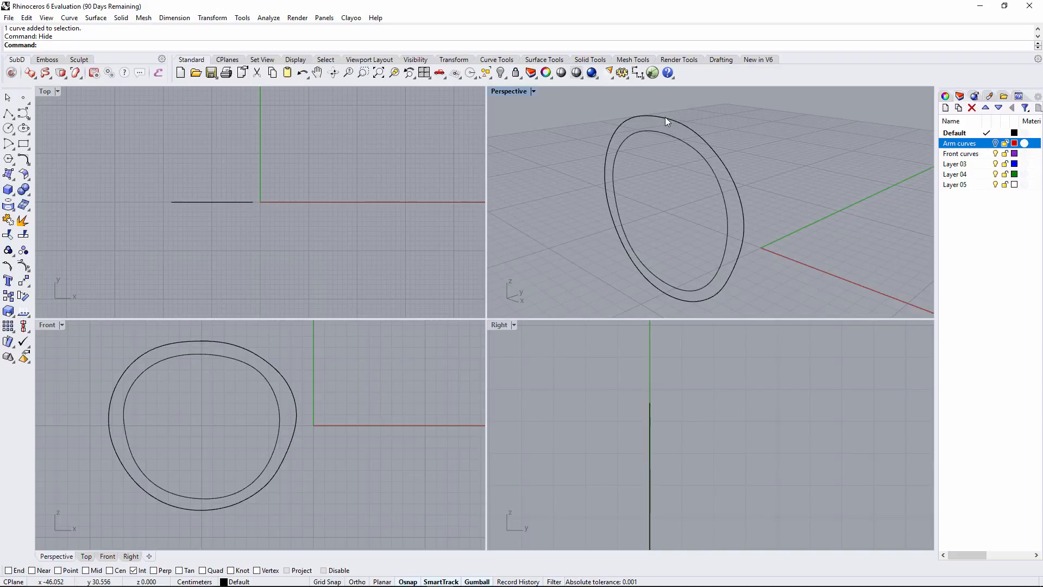
scroll(665, 117, up, 2)
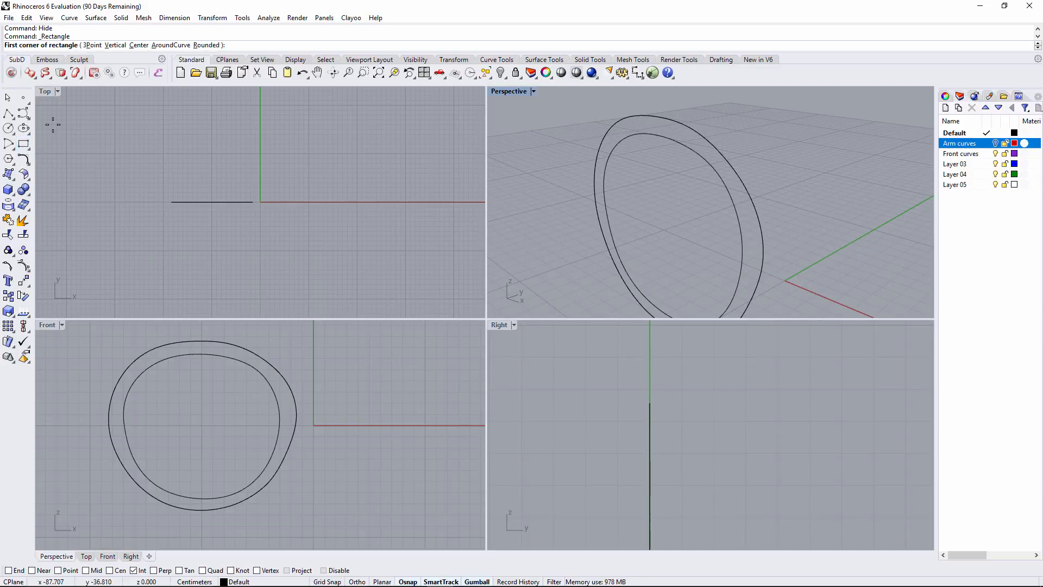
click(92, 45)
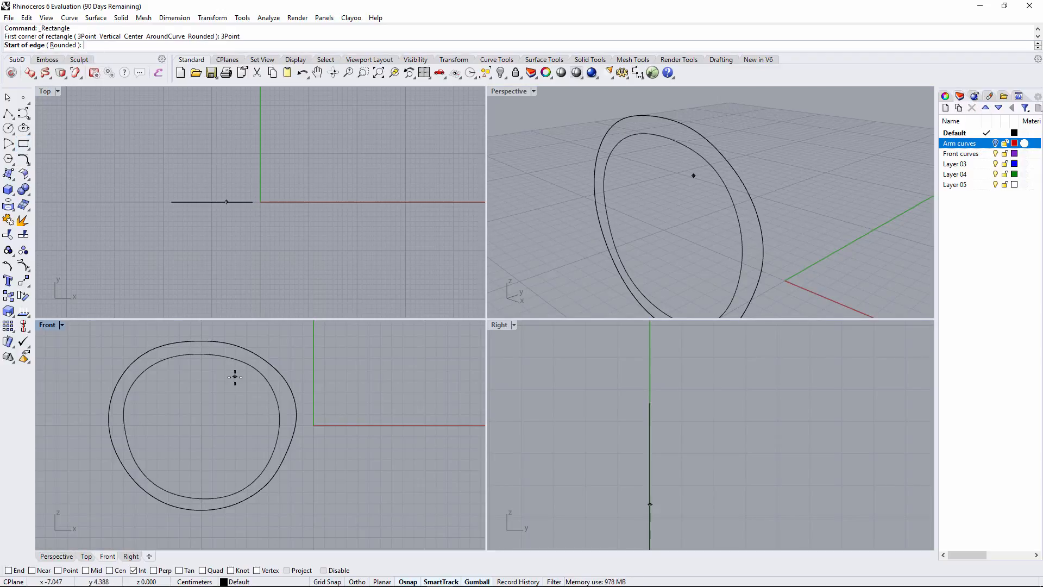
scroll(201, 342, up, 1)
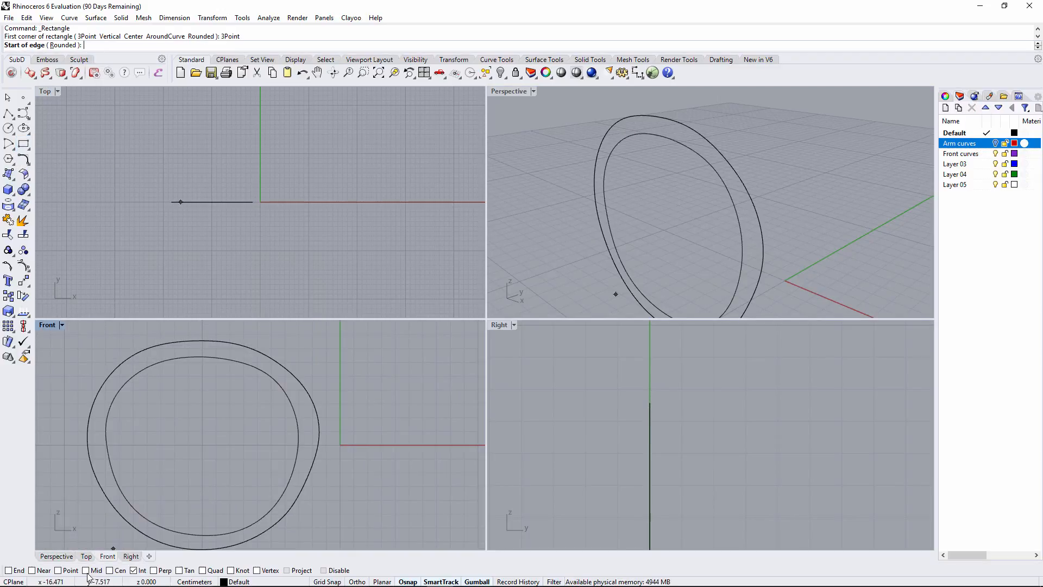
click(32, 571)
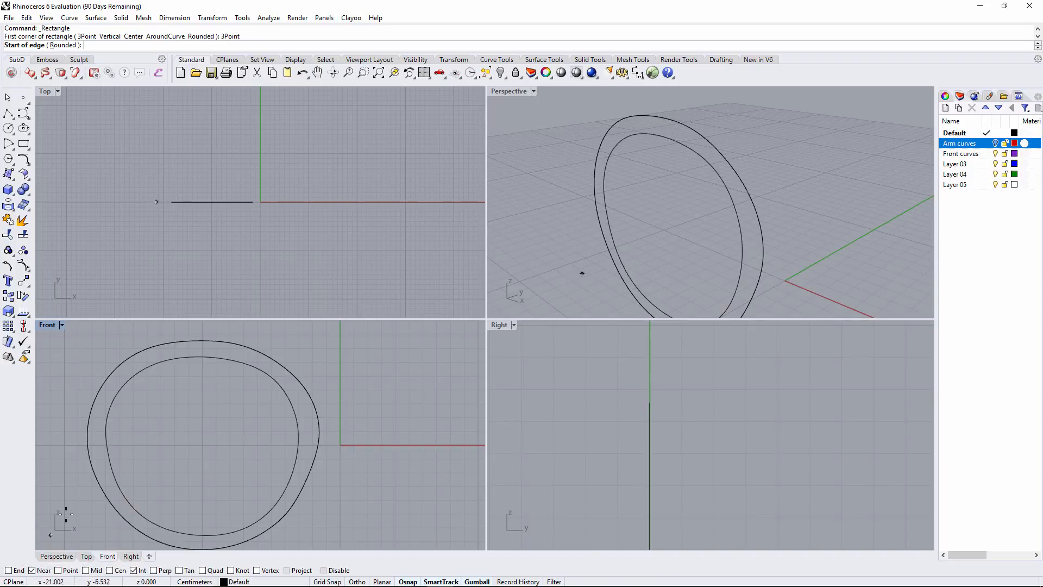
click(202, 340)
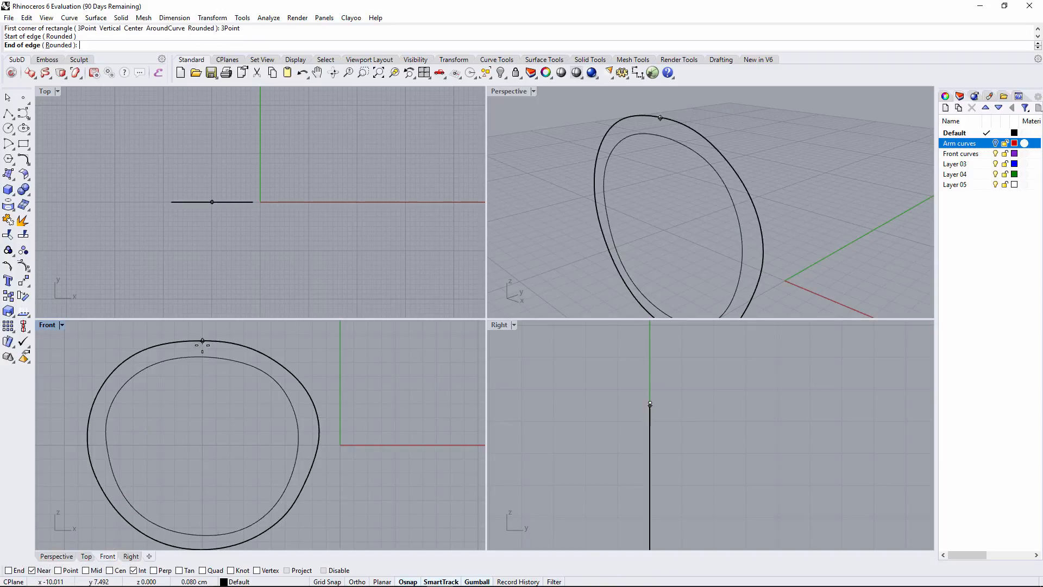
scroll(204, 353, up, 2)
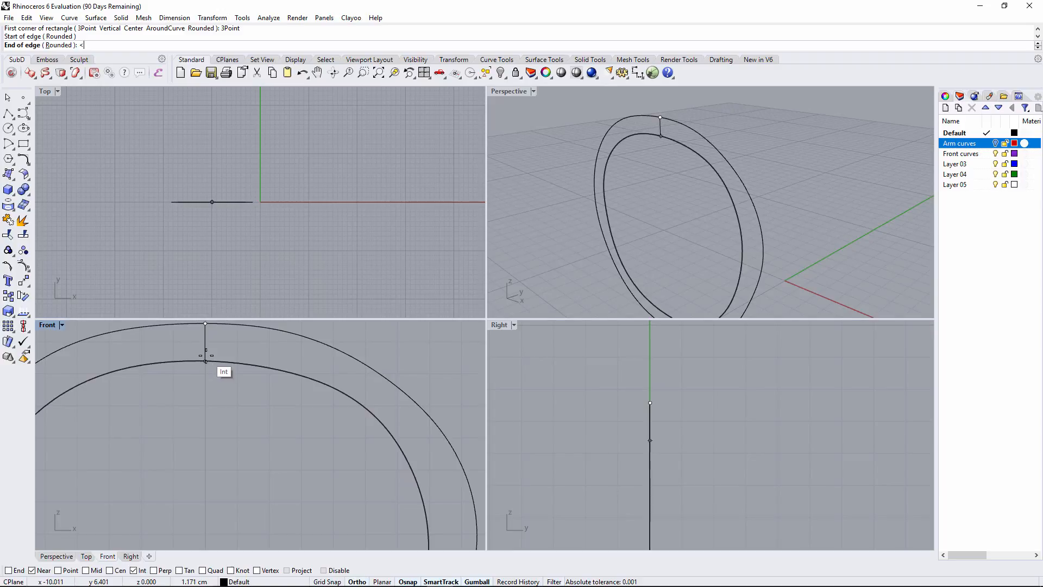
click(204, 360)
- Complete the rectangle as a square perpendicular to the rim, using the first edge's length as its width
right_drag(711, 141, 639, 146)
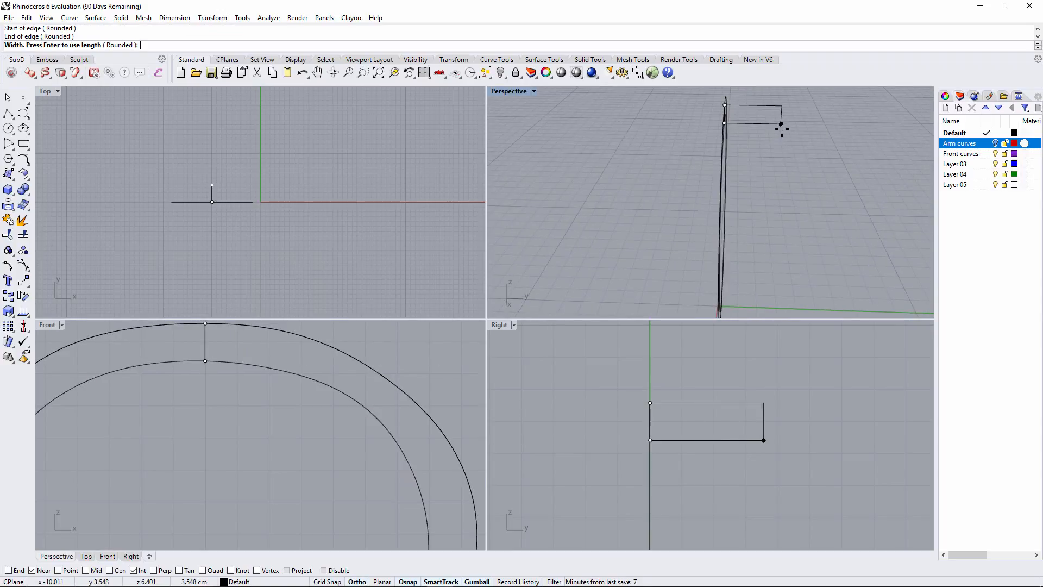
key(Return)
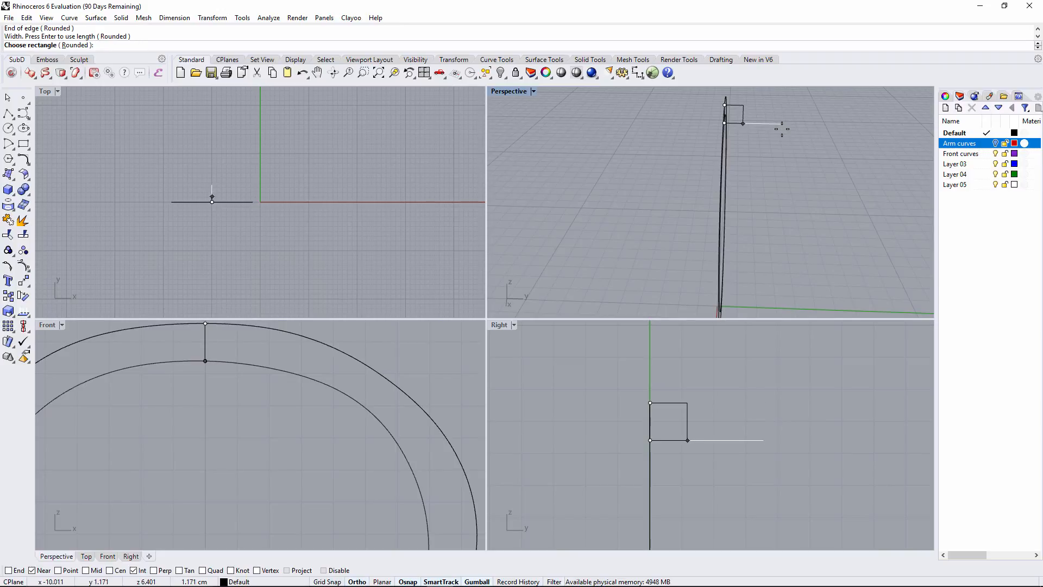
key(F8)
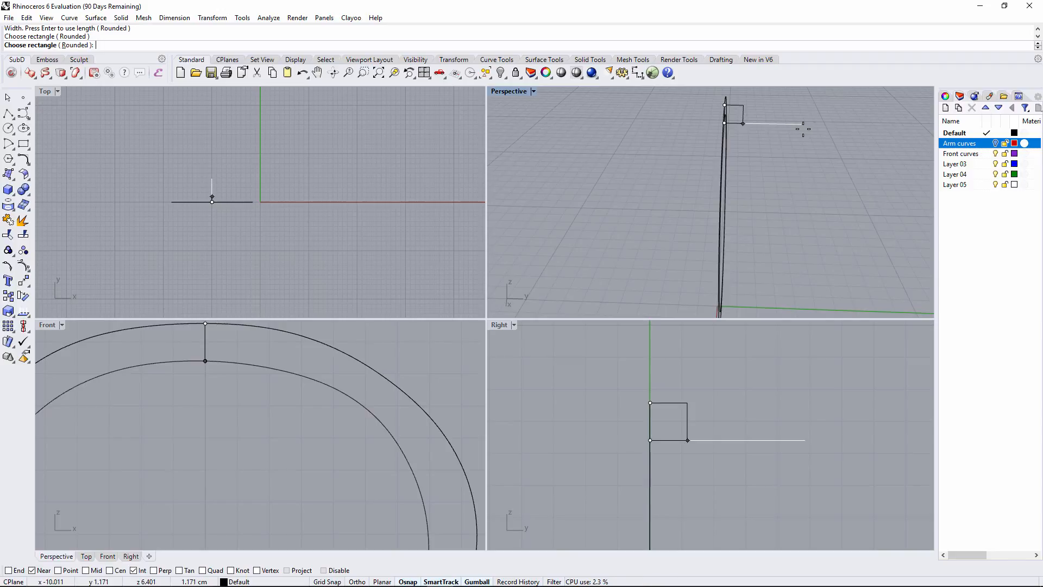
click(803, 129)
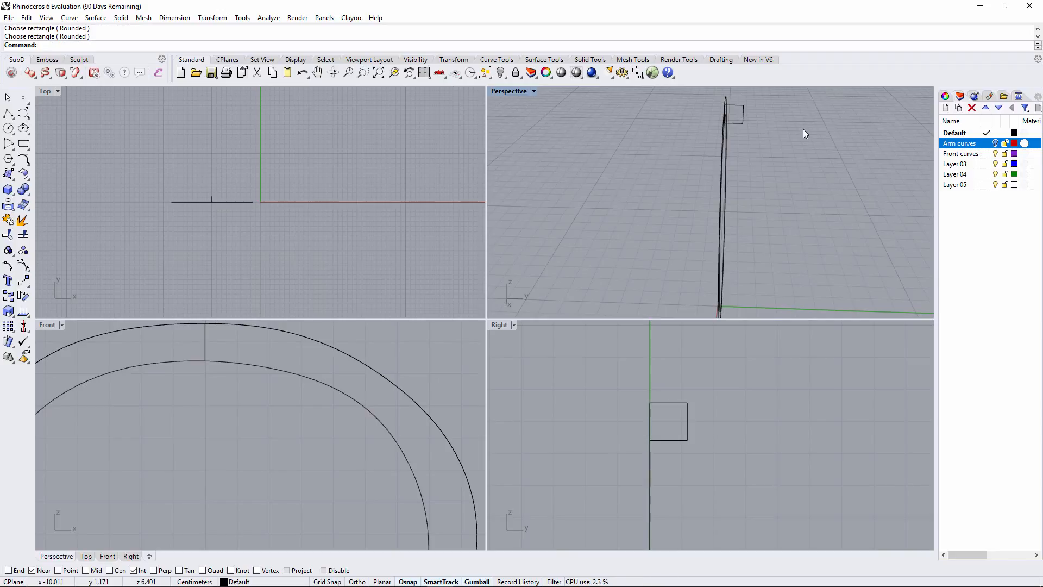
- Align the square profile in the Right view by its vertical center to the origin (0), centring it on the rim curves
scroll(683, 413, up, 2)
click(668, 398)
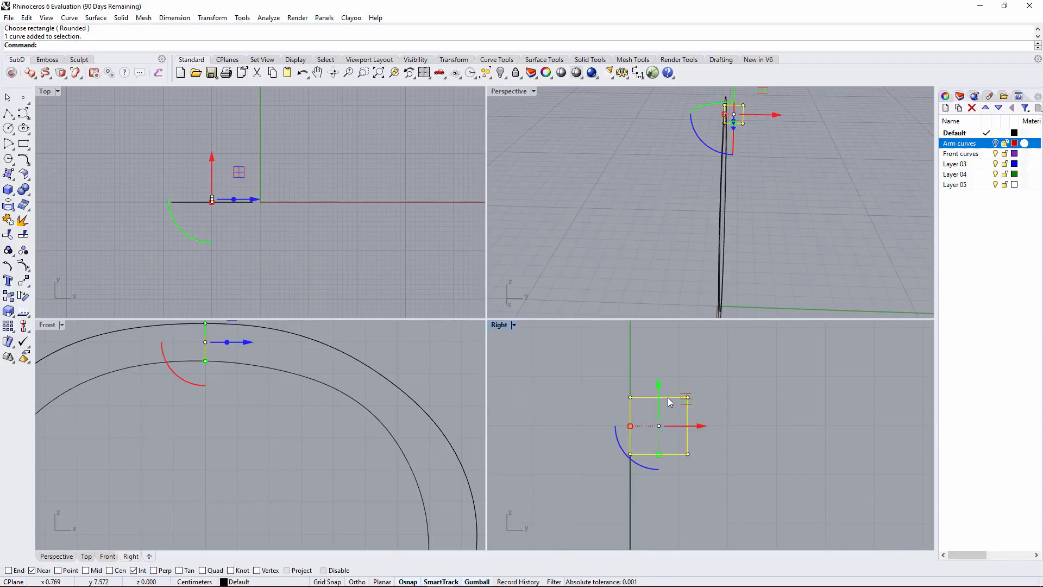
text(Align)
key(Return)
text(v)
key(Return)
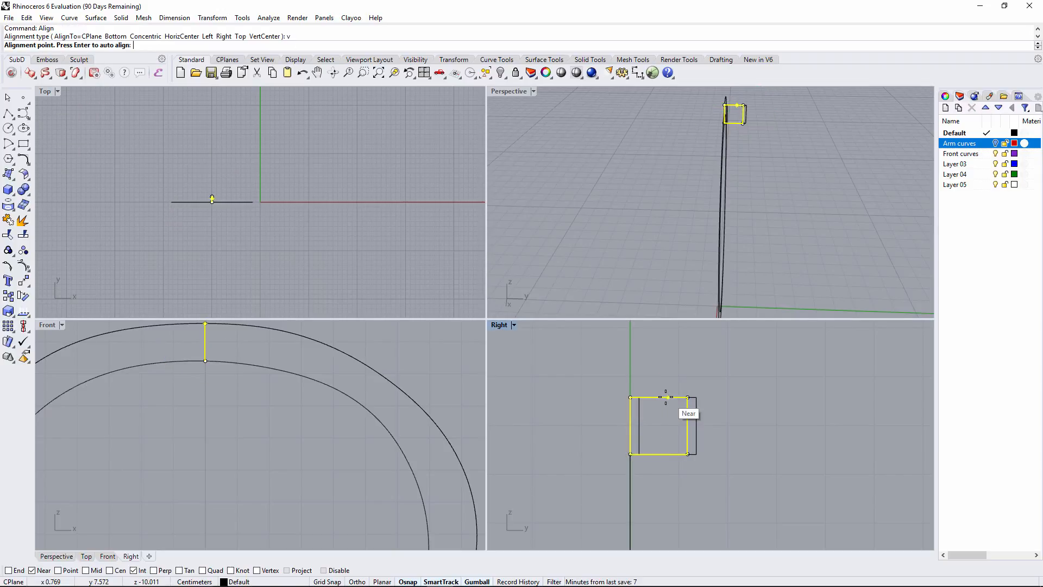
text(0)
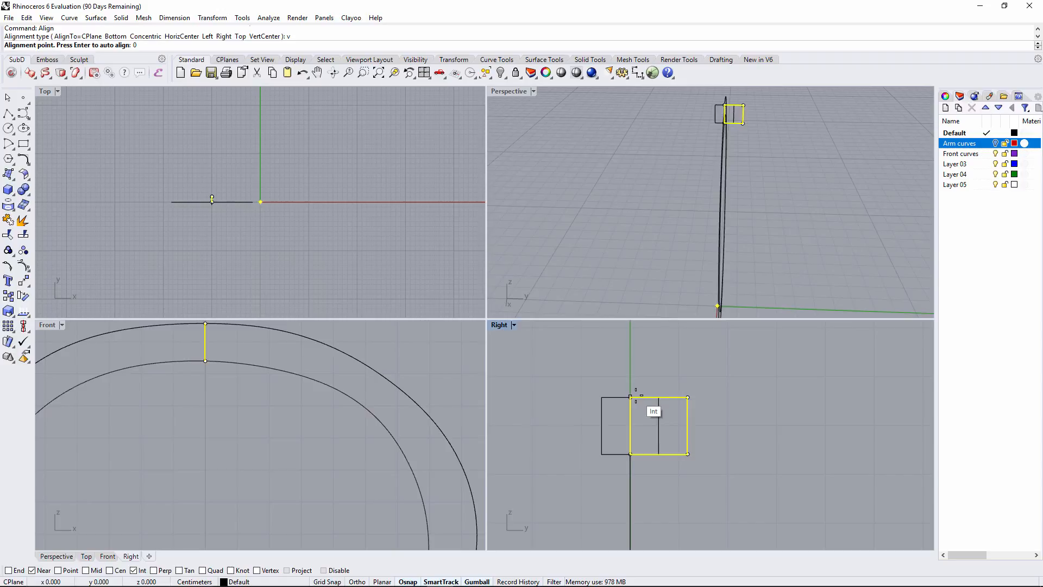
key(Return)
- Turn on Clayoo edit mode
right_drag(668, 171, 771, 221)
click(676, 139)
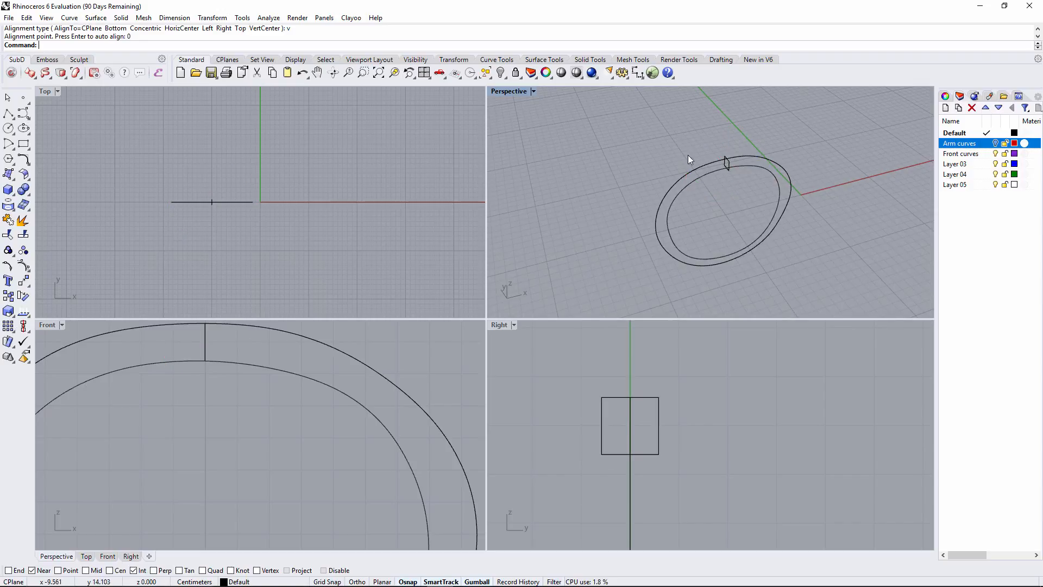
scroll(729, 209, up, 2)
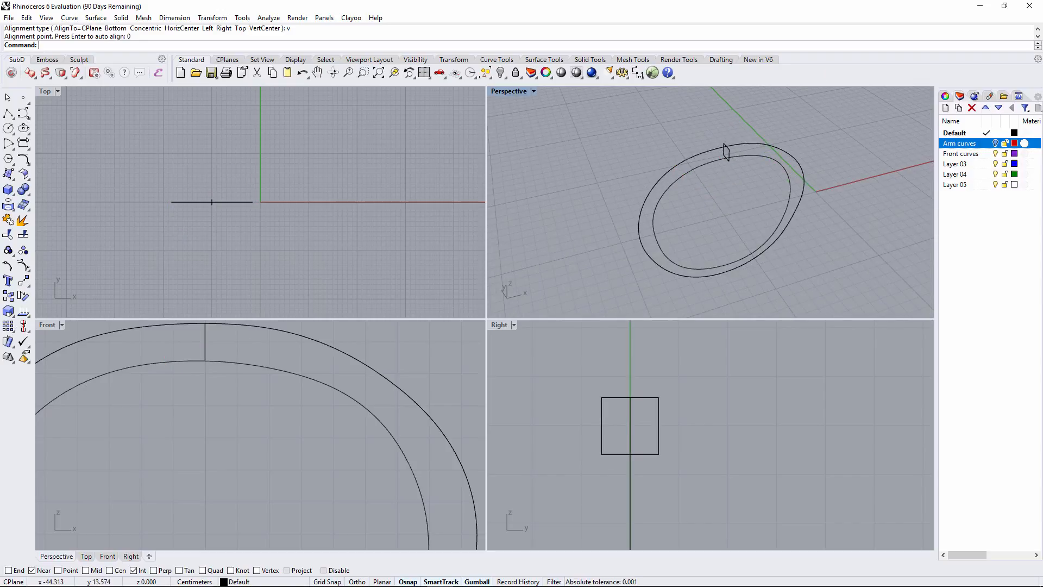
click(13, 75)
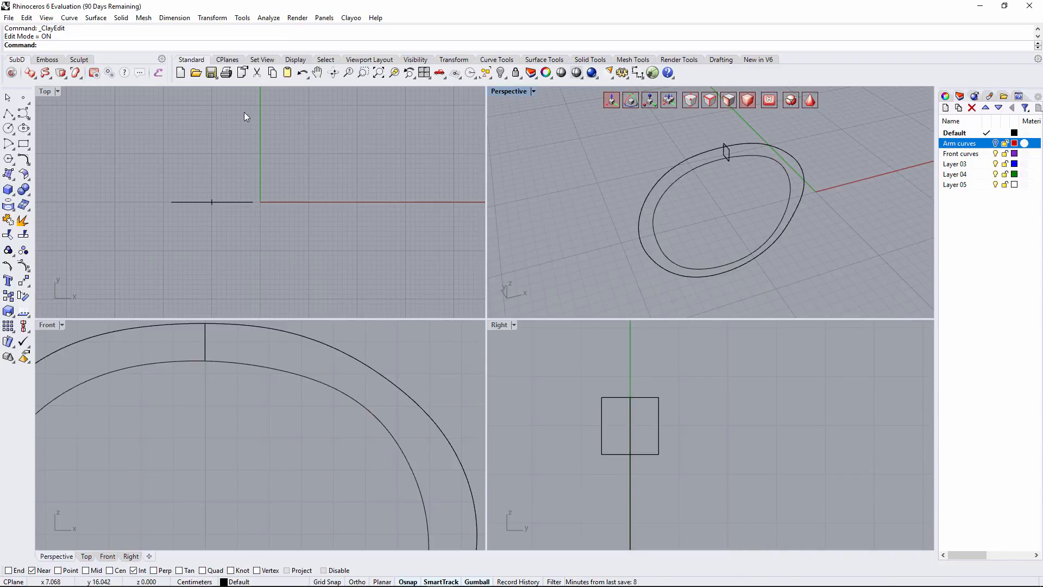
- Create a Clayoo Sweep 2 preview with the outer and inner rim curves as rails and the square as the only profile
click(63, 79)
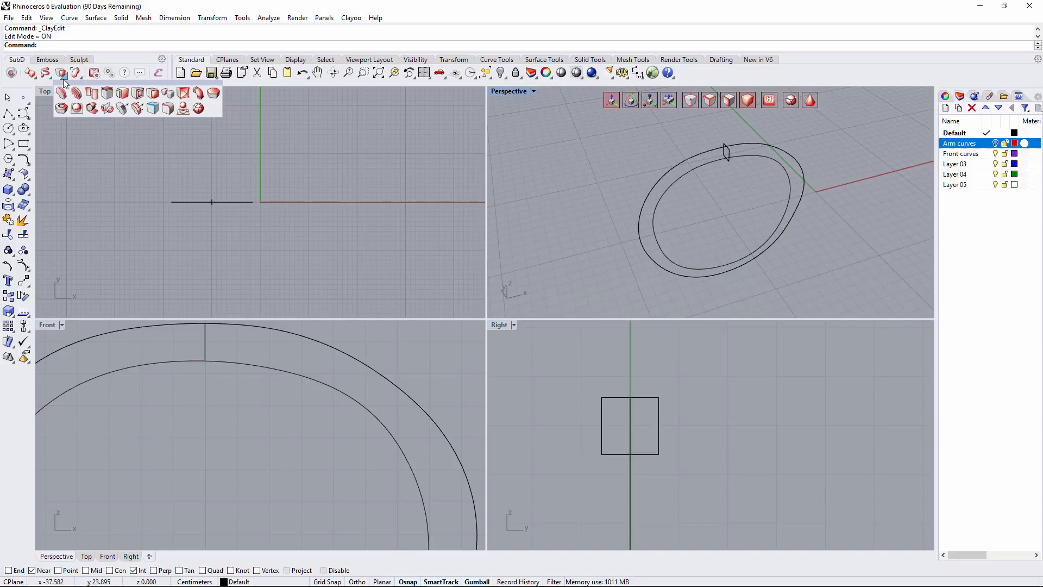
click(50, 79)
click(111, 95)
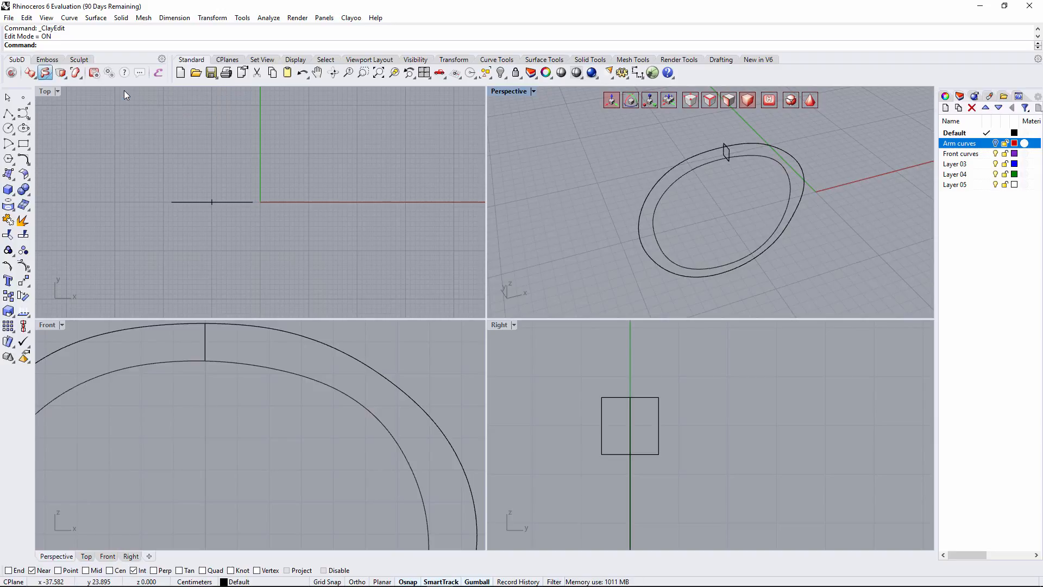
right_drag(637, 212, 697, 158)
click(702, 166)
click(699, 154)
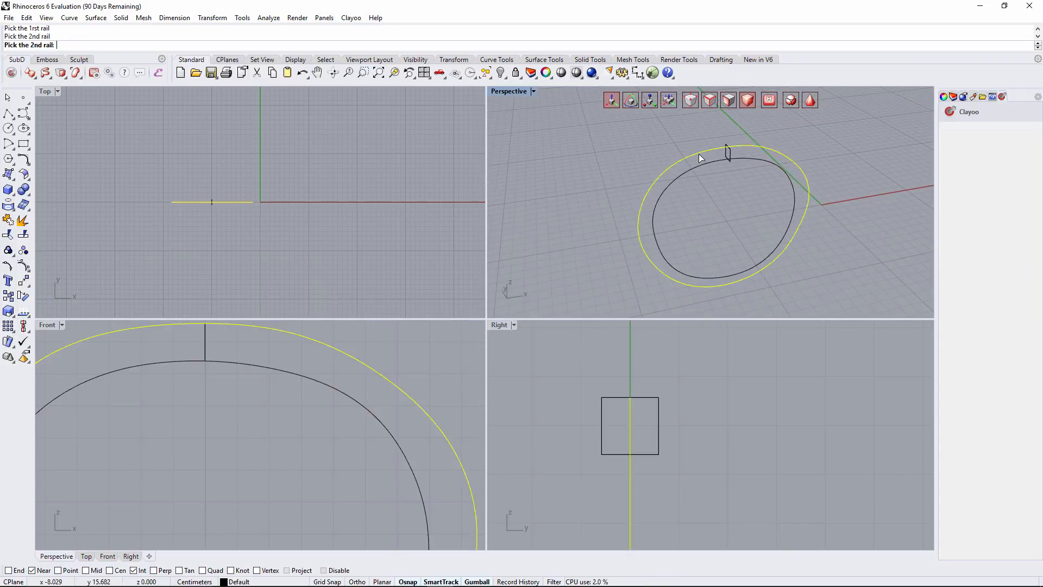
scroll(719, 154, up, 4)
right_drag(738, 154, 687, 156)
click(687, 158)
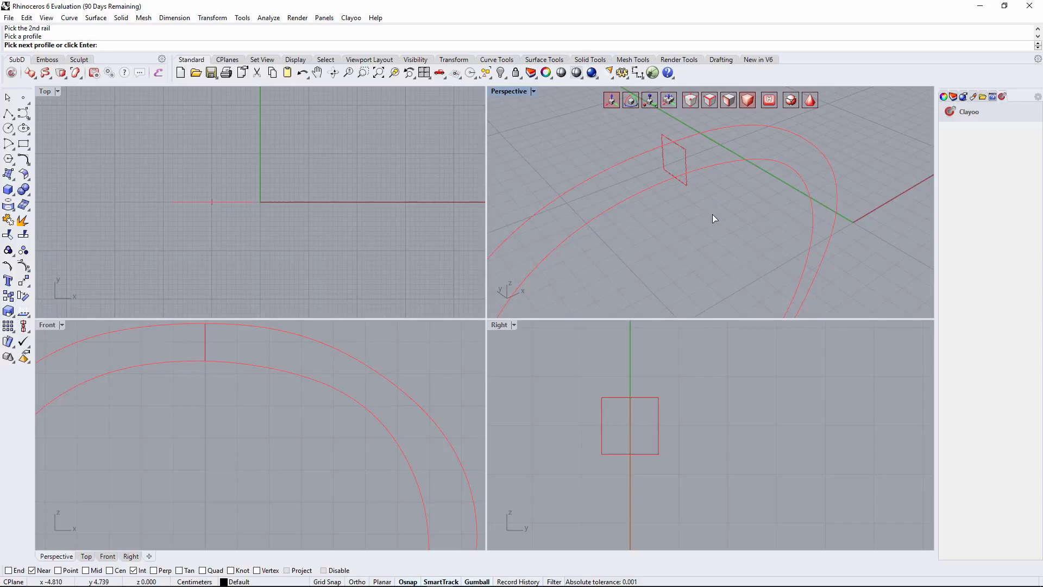
key(Return)
- Reverse the direction of the inner rail to match the outer rail and untwist the sweep
scroll(674, 180, down, 4)
scroll(686, 194, up, 5)
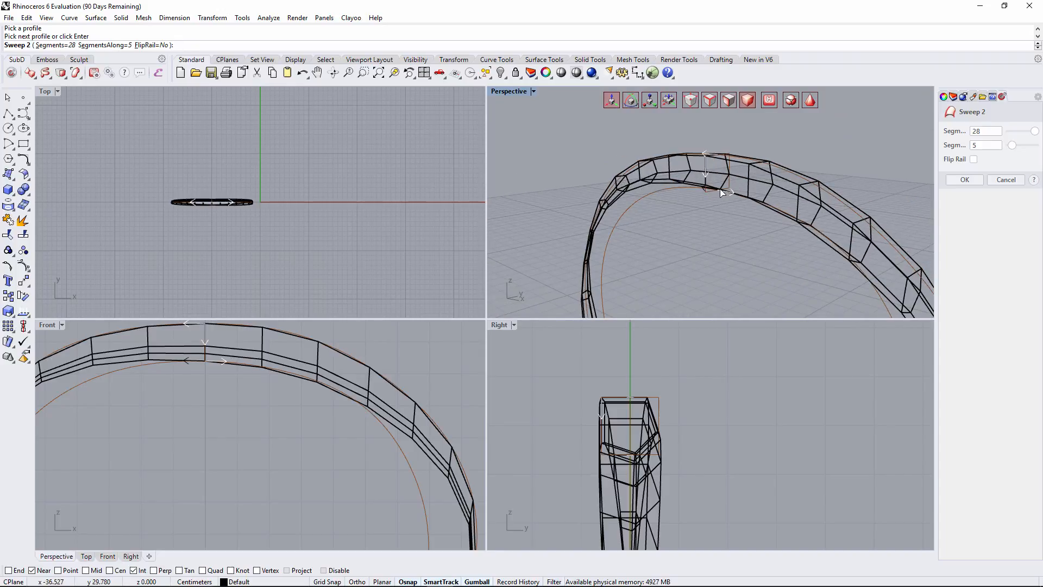
click(725, 194)
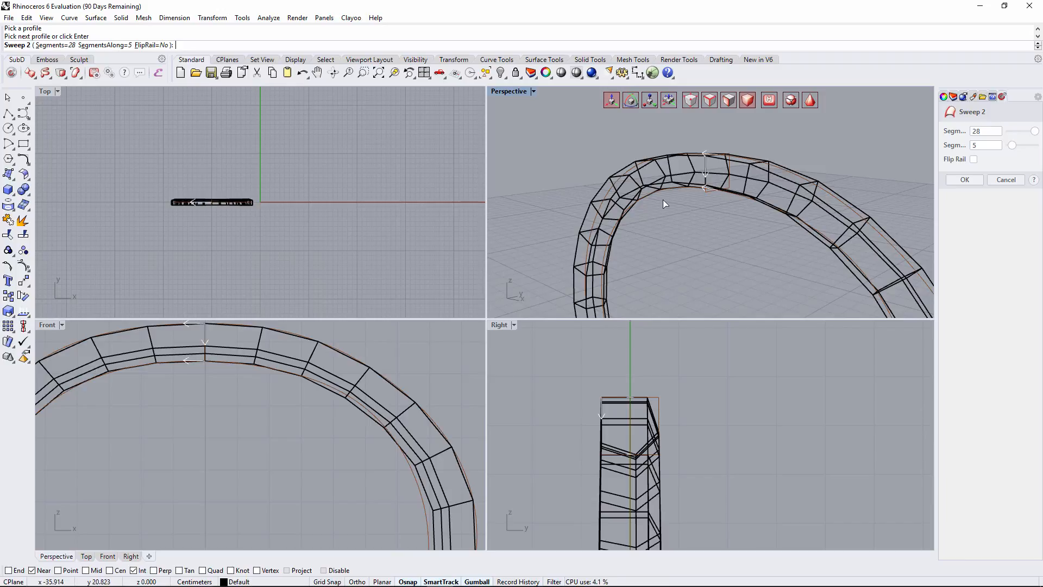
- Set the sweep's Segments Along to 4 and widen the options area so its labels are readable
scroll(712, 202, down, 3)
scroll(697, 216, up, 5)
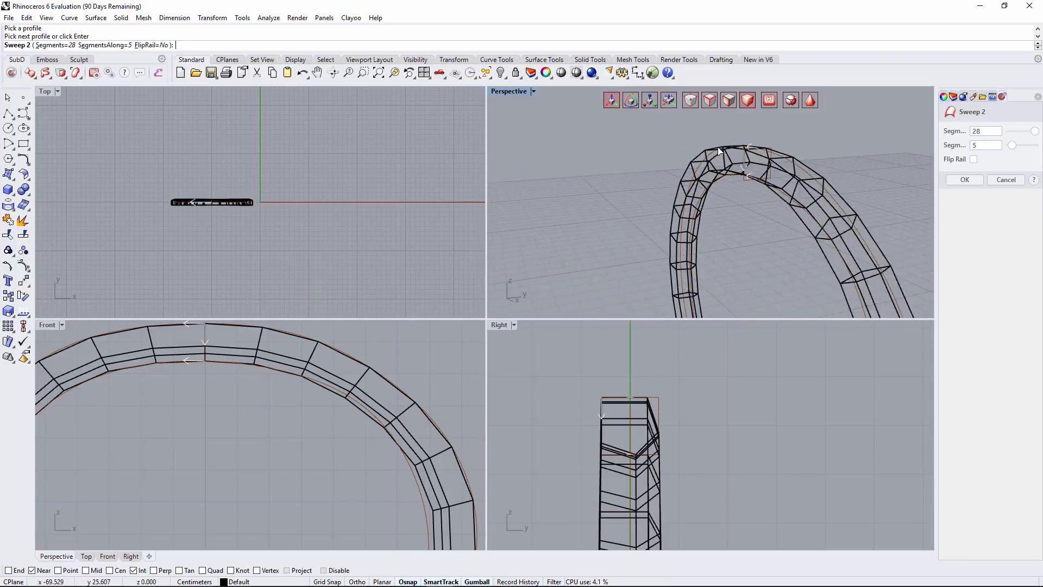
scroll(651, 418, up, 2)
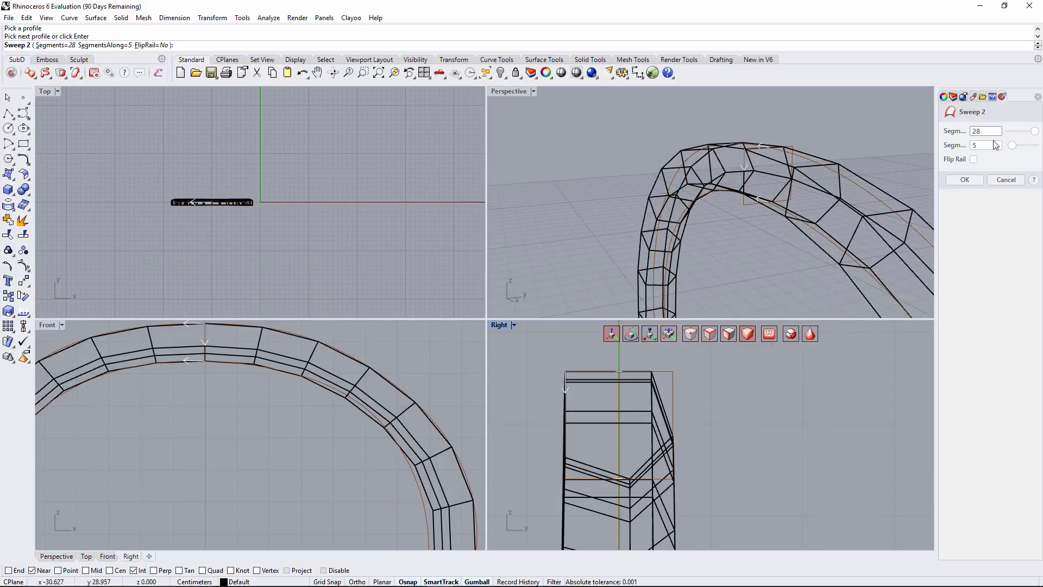
drag(1013, 146, 1011, 146)
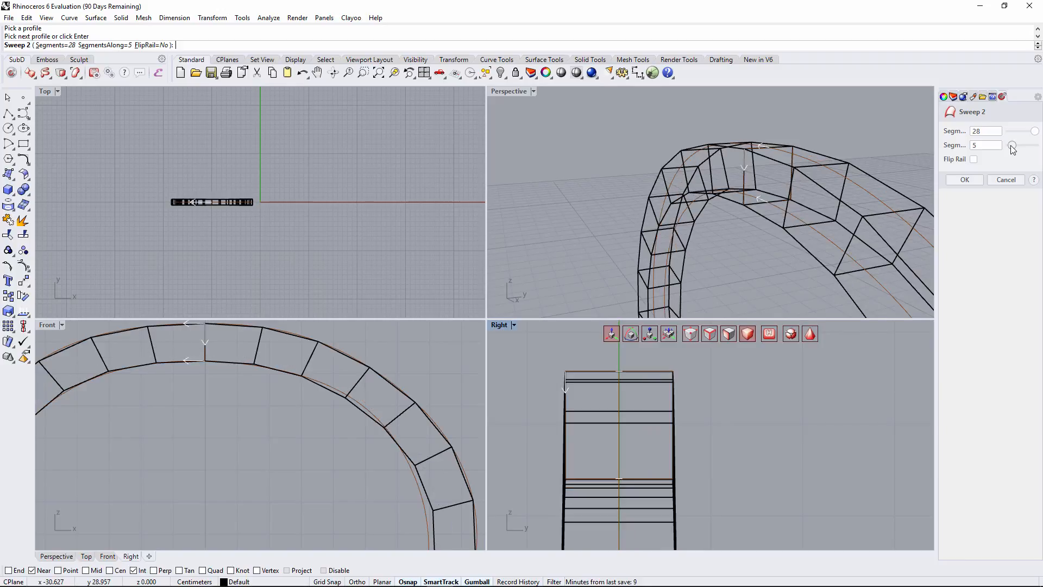
drag(936, 215, 880, 214)
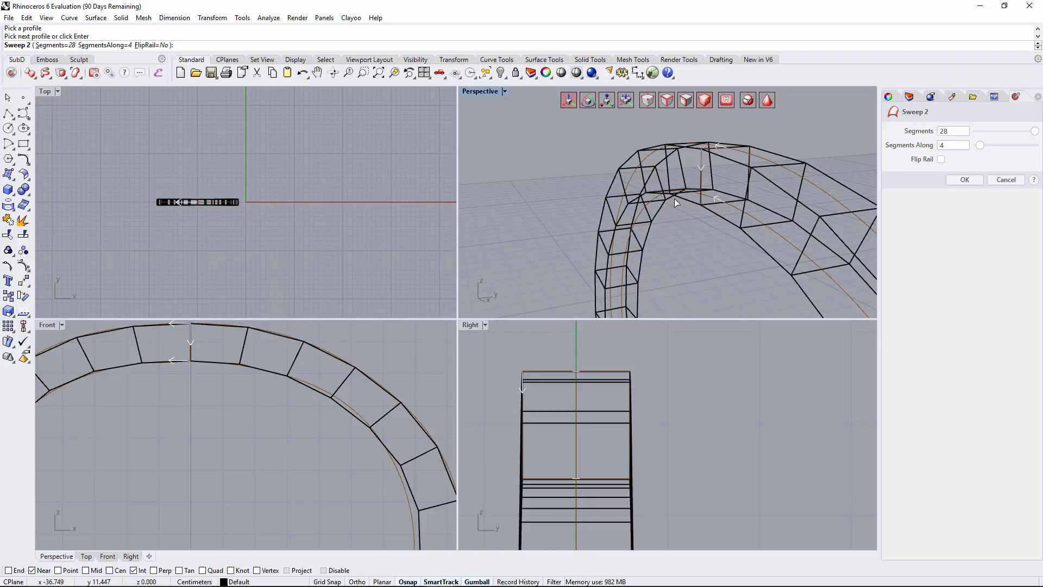
- Reduce the sweep's Segments to 19, comparing the mesh with the rim curves in the Front view
right_drag(679, 201, 663, 194)
scroll(642, 207, down, 8)
scroll(295, 421, down, 5)
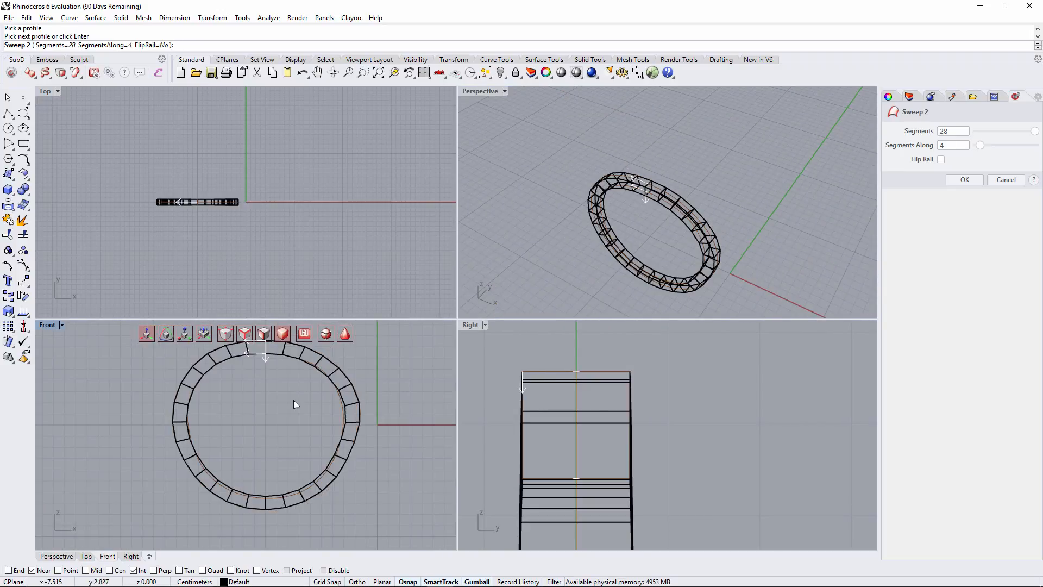
right_drag(293, 399, 302, 444)
scroll(294, 437, up, 2)
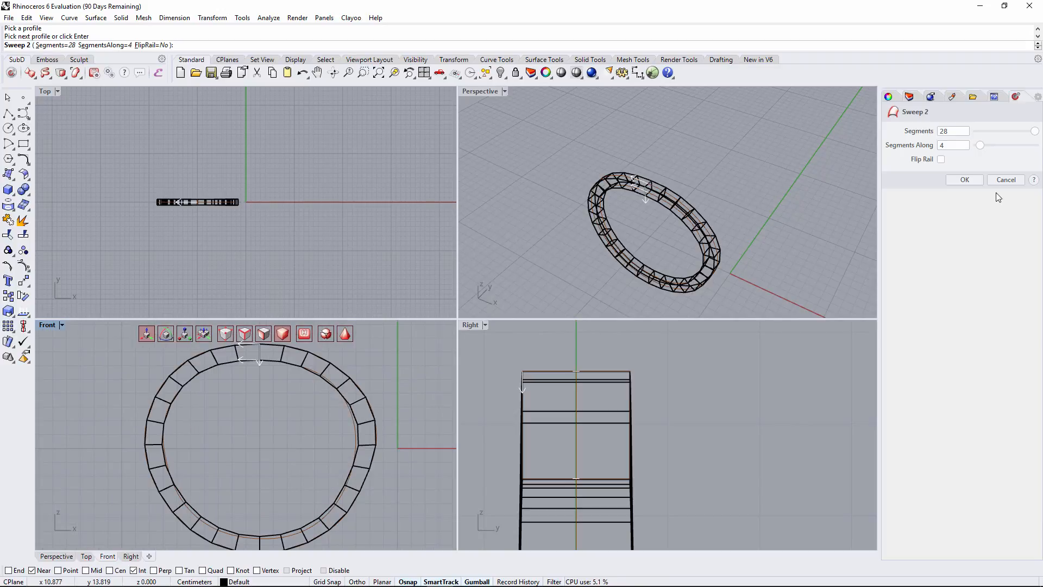
drag(1032, 135, 1026, 135)
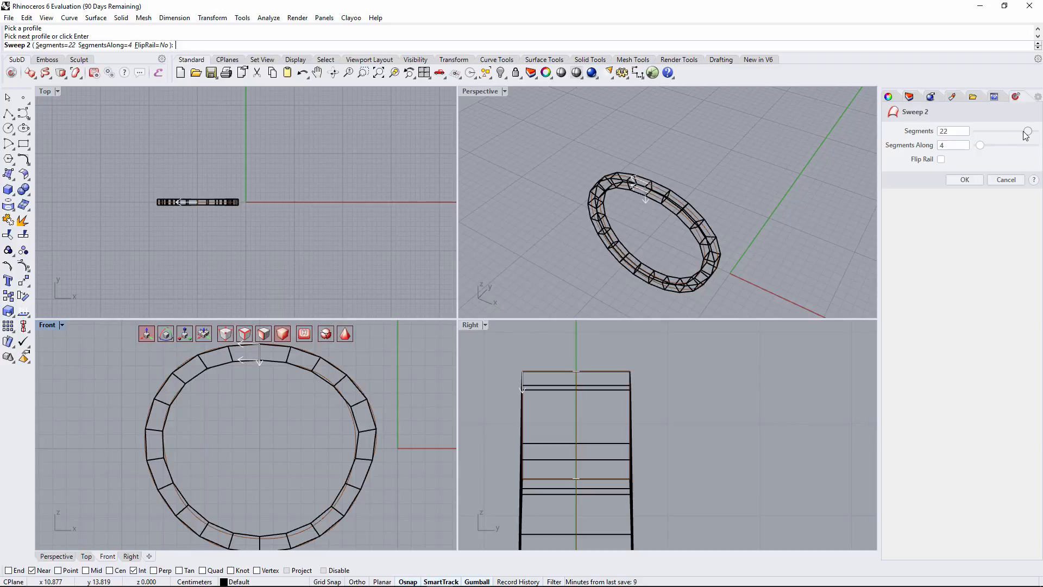
drag(1026, 135, 1020, 135)
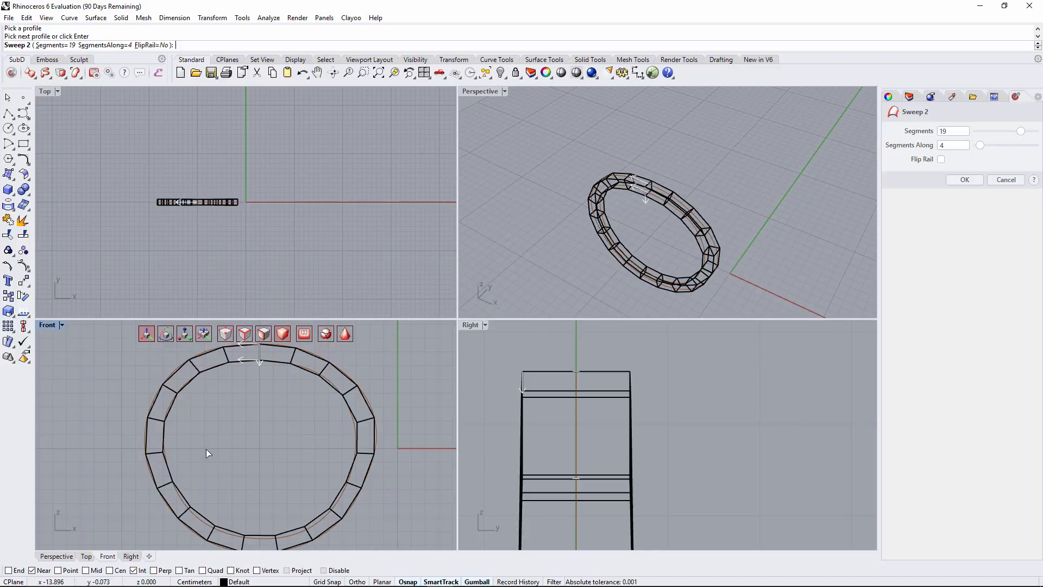
right_drag(207, 456, 233, 441)
click(1025, 132)
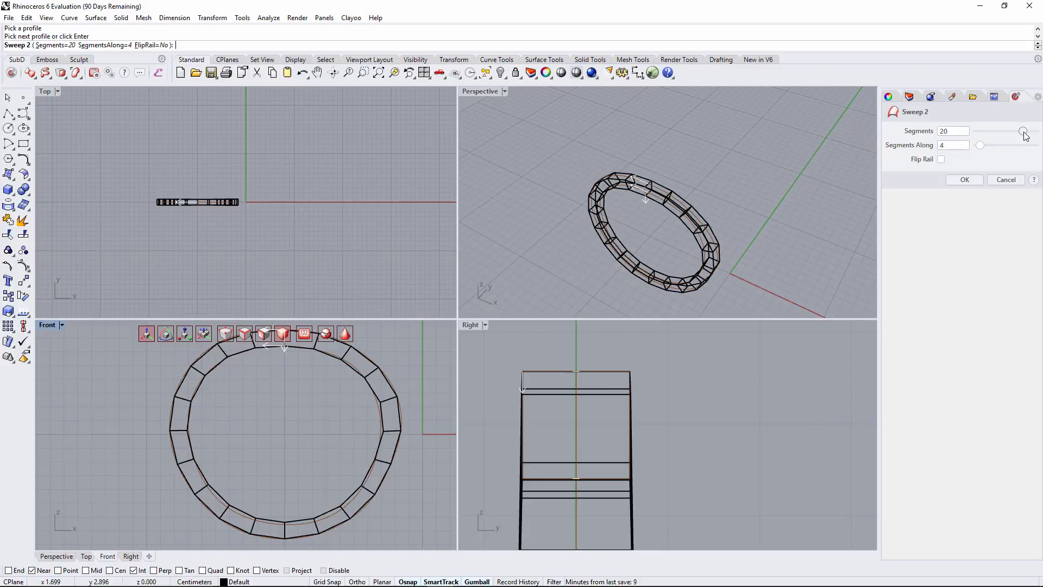
drag(1024, 132, 1022, 132)
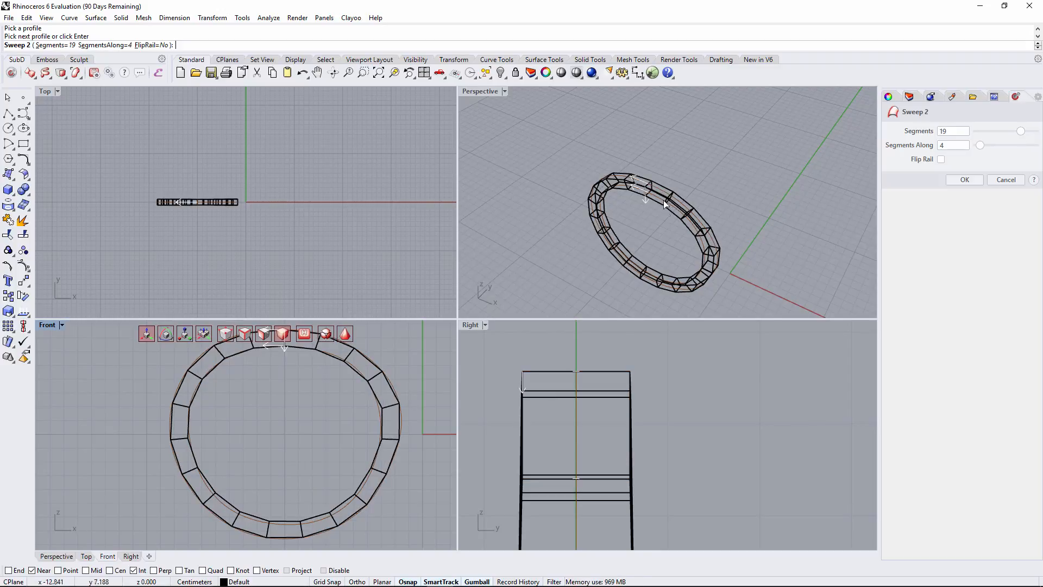
- Accept the Sweep 2 rim with 19 segments and unhide the hidden glasses curves
right_drag(677, 218, 668, 174)
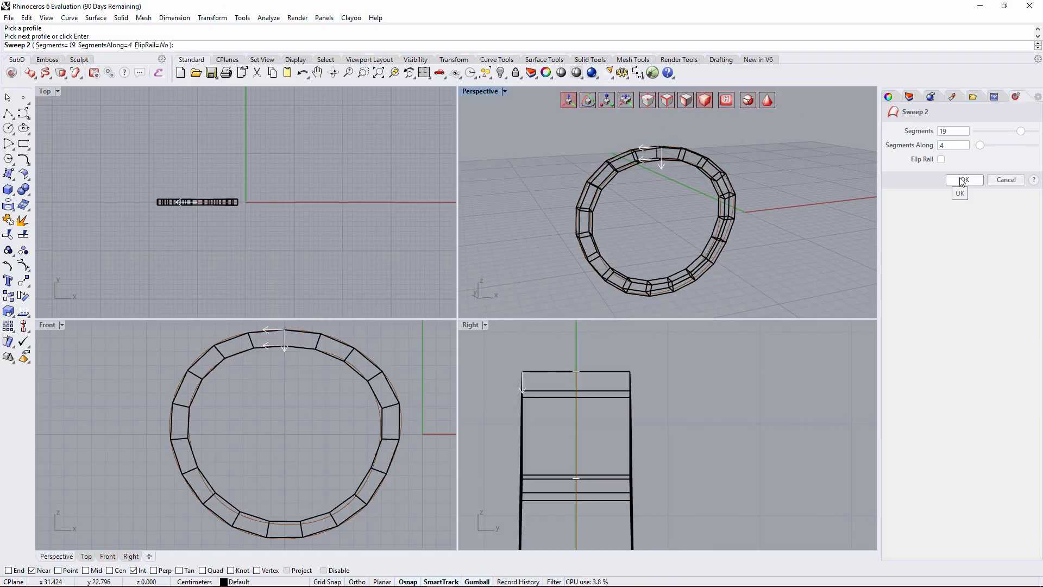
click(963, 180)
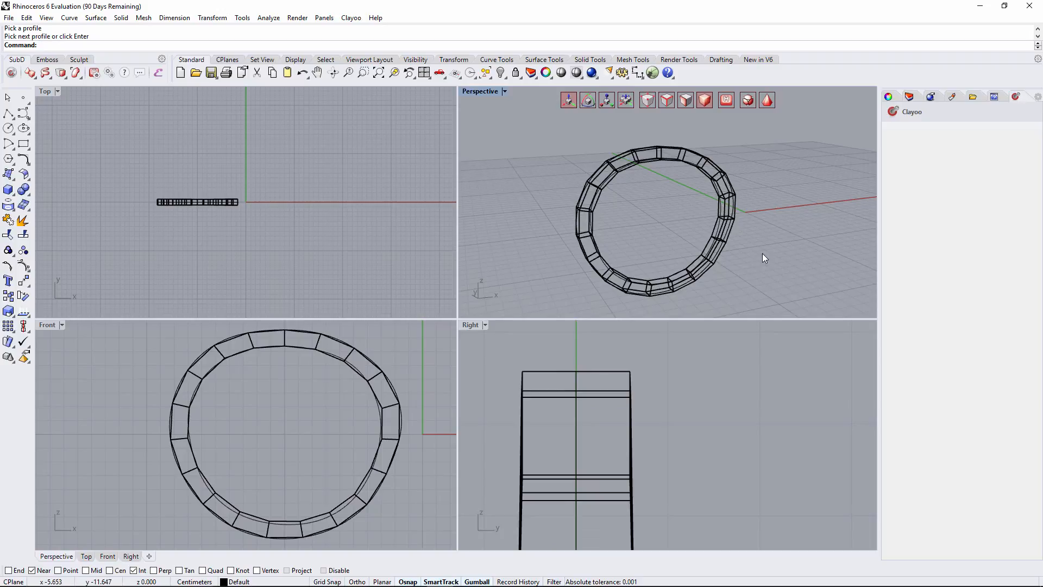
scroll(282, 410, down, 3)
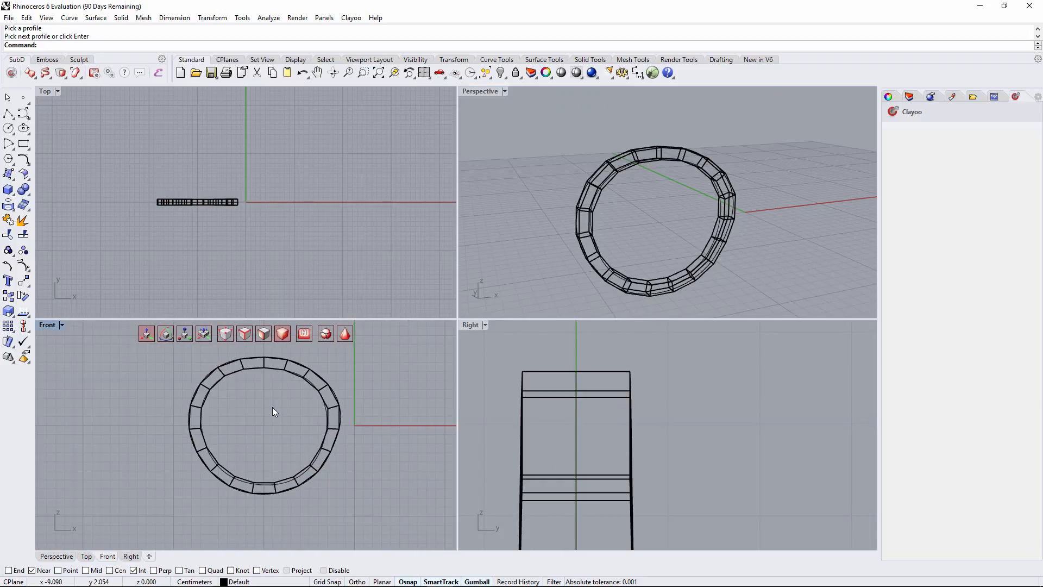
text(Show)
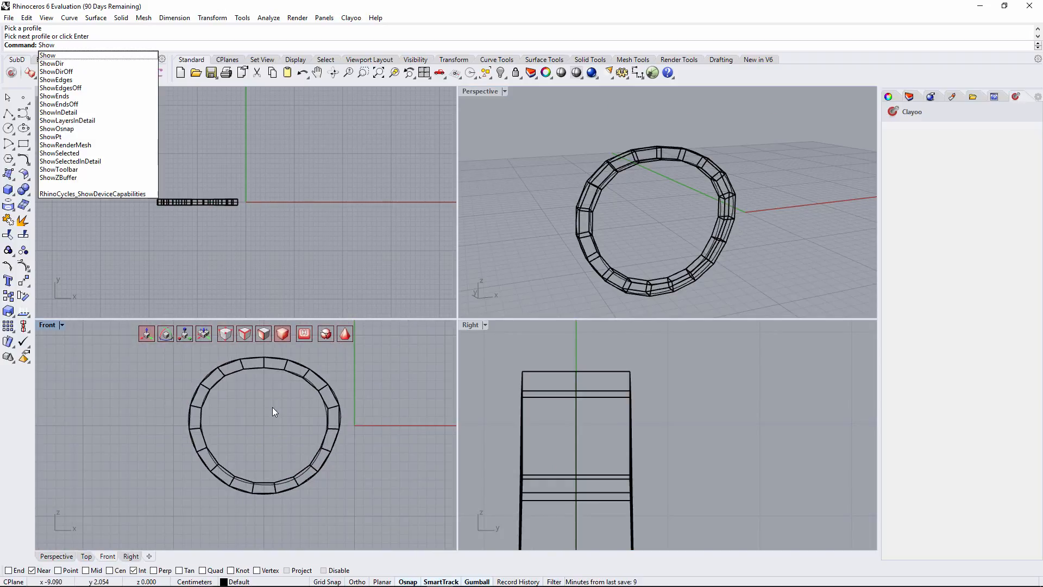
key(Return)
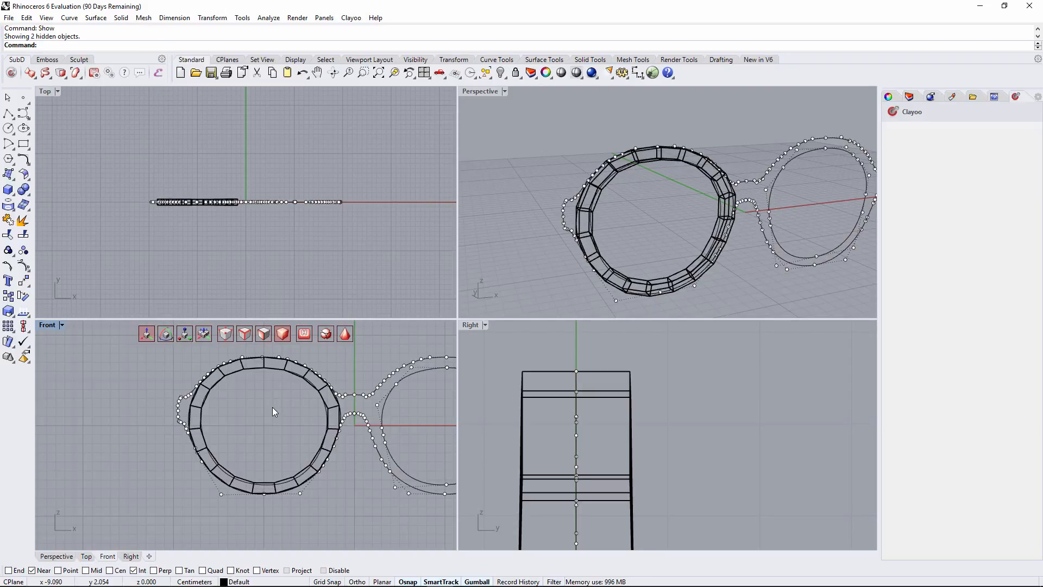
- Turn on Clayoo edit mode for the rim mesh and set the Perspective view to Ghosted display
click(537, 182)
scroll(543, 190, up, 2)
mouse_move(548, 196)
shift+right_down()
mouse_move(543, 186)
mouse_move(575, 201)
shift+right_up()
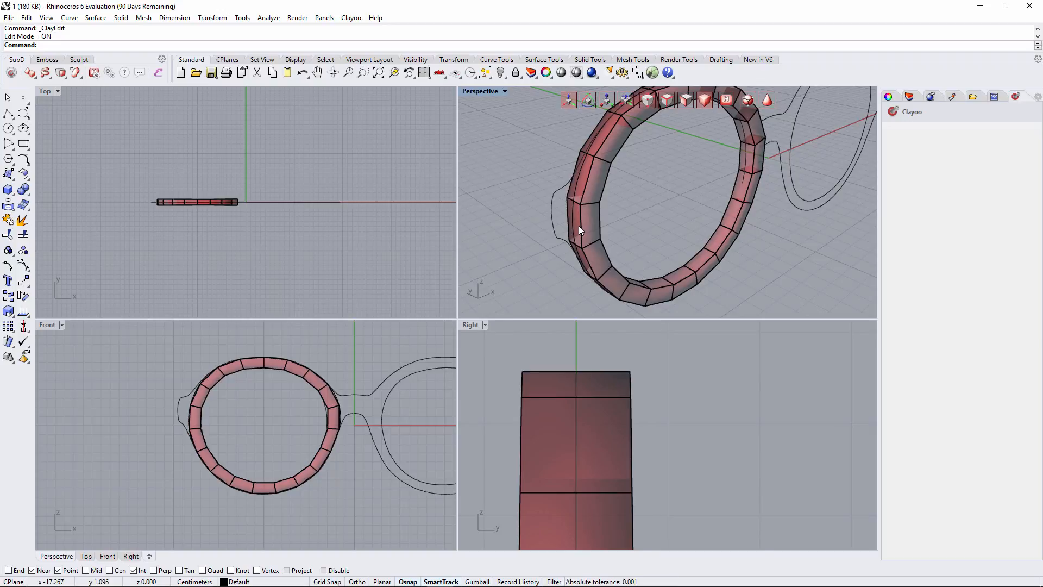
key(w)
scroll(163, 429, up, 8)
right_drag(225, 395, 184, 468)
right_drag(178, 429, 178, 408)
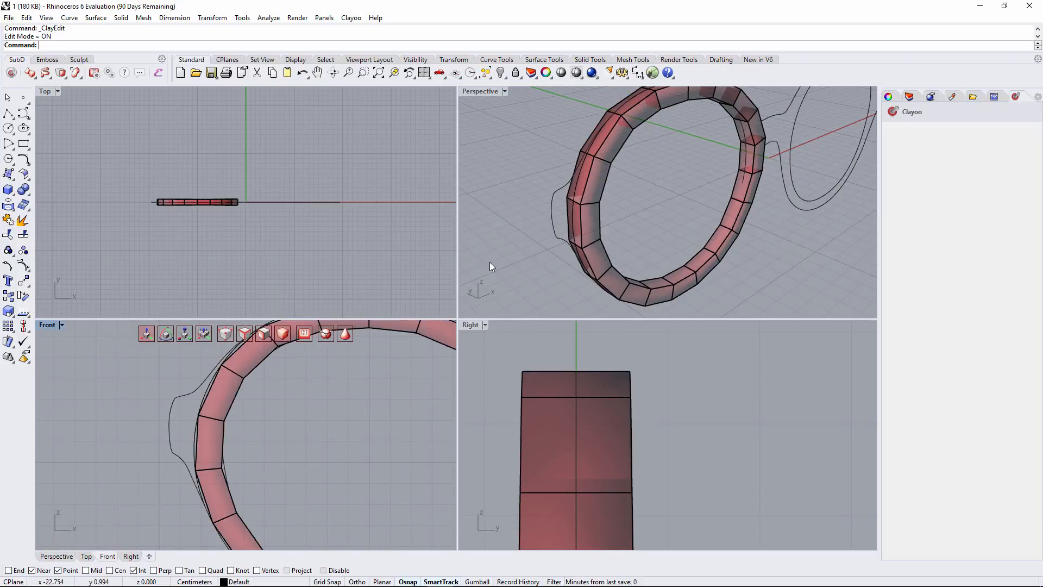
click(503, 92)
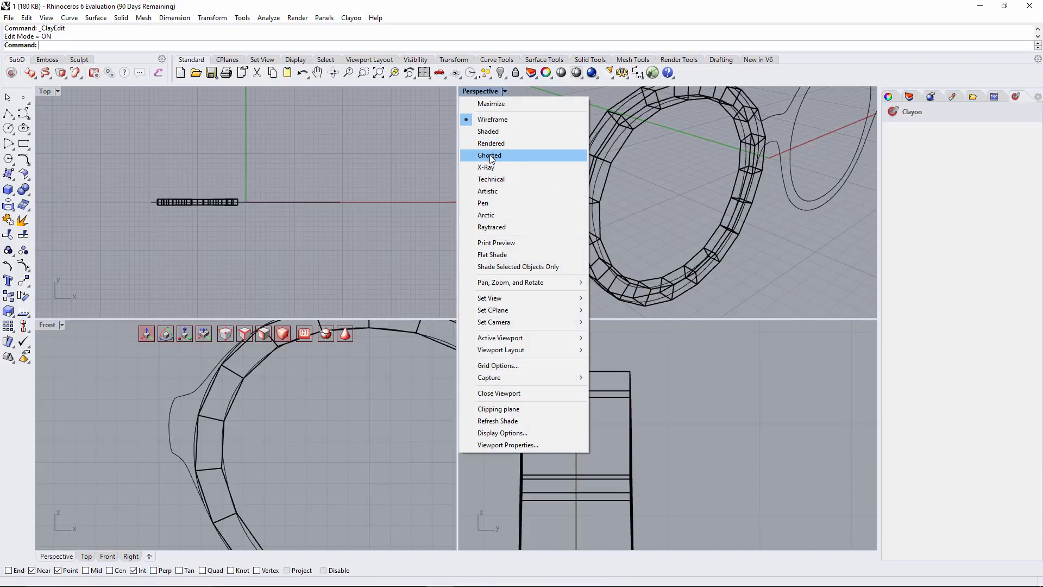
click(490, 155)
scroll(576, 188, up, 5)
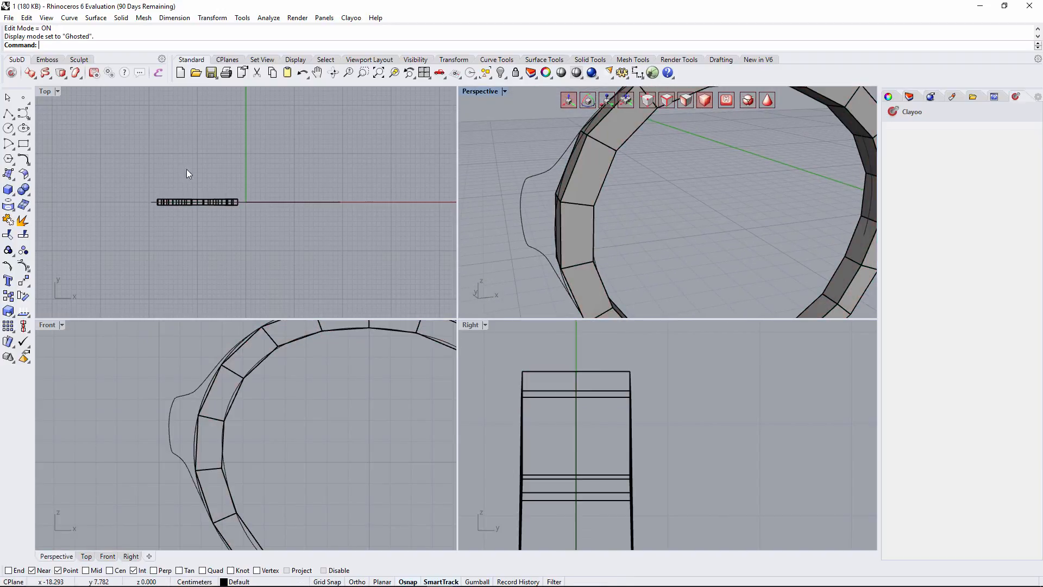
- Divide the rim mesh across two segments beside the hinge lug outline, one near its upper end and one near its lower end
click(63, 78)
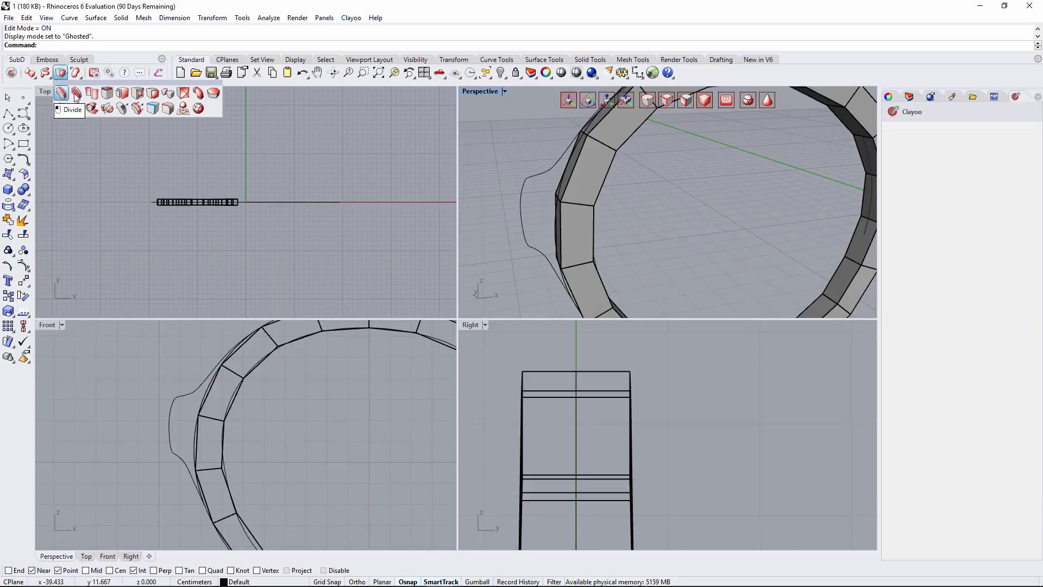
click(70, 99)
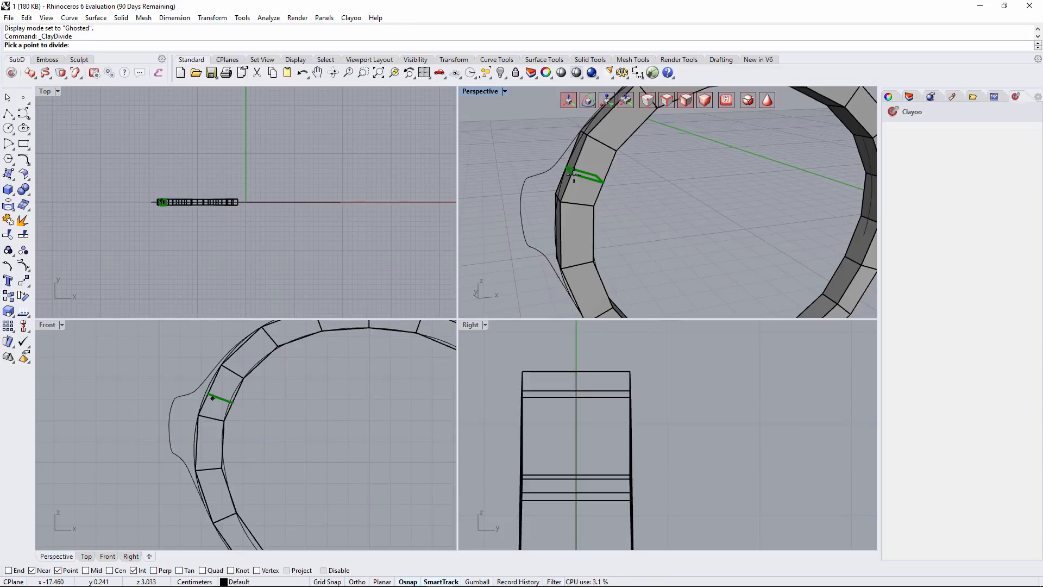
click(574, 174)
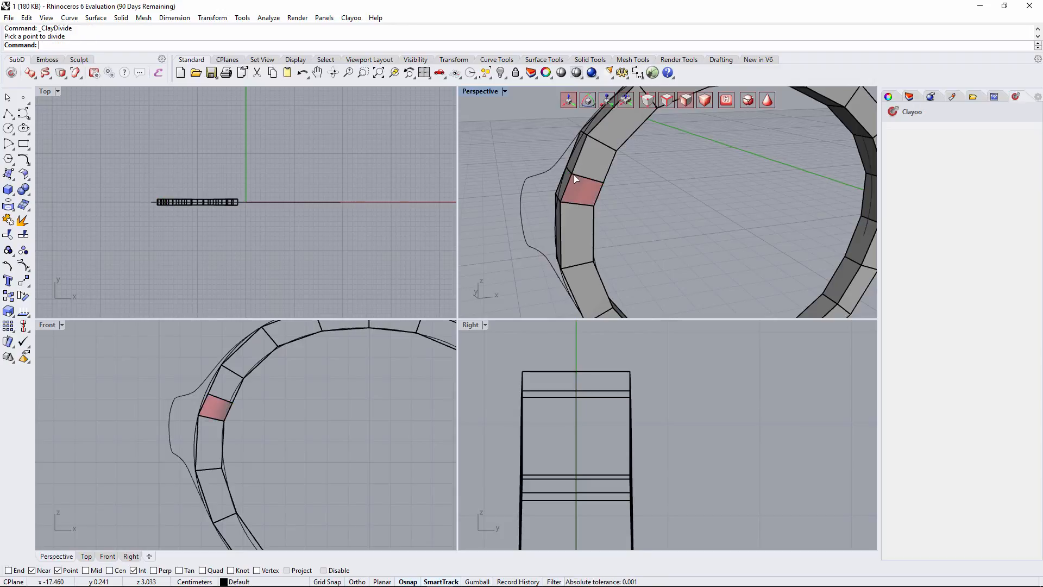
right_click(202, 444)
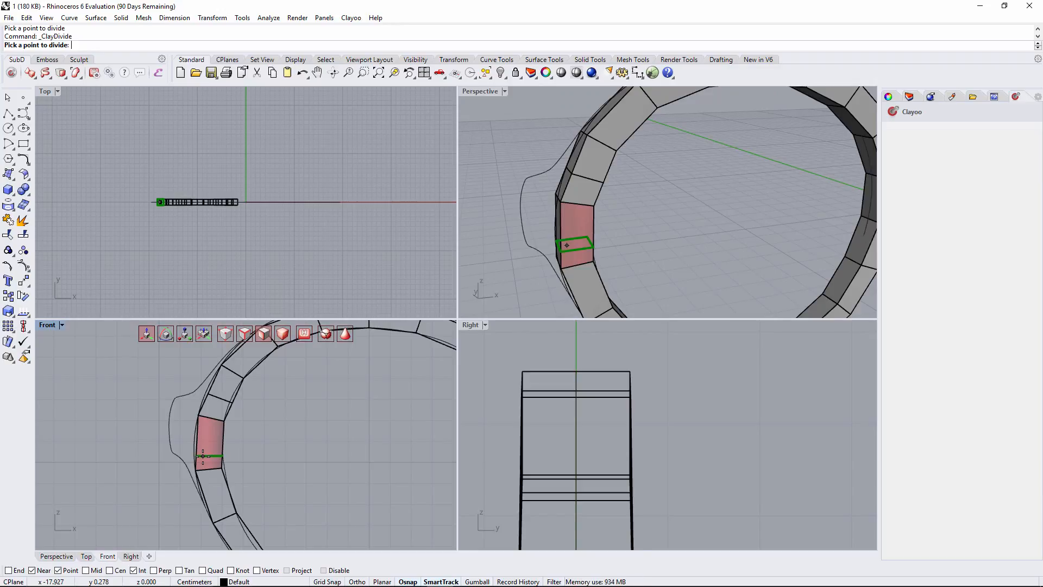
click(203, 455)
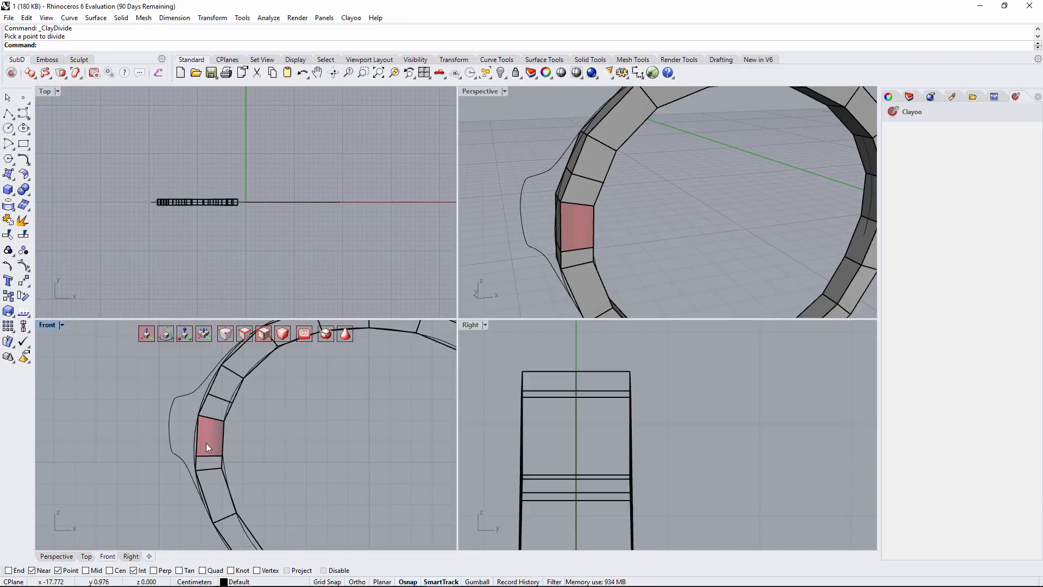
- Move the edge loop just below the new lower division further down and slightly inward to follow the rim curves
scroll(206, 442, up, 2)
drag(178, 448, 252, 462)
scroll(257, 469, up, 2)
drag(125, 491, 251, 494)
right_drag(200, 454, 201, 371)
scroll(202, 376, down, 2)
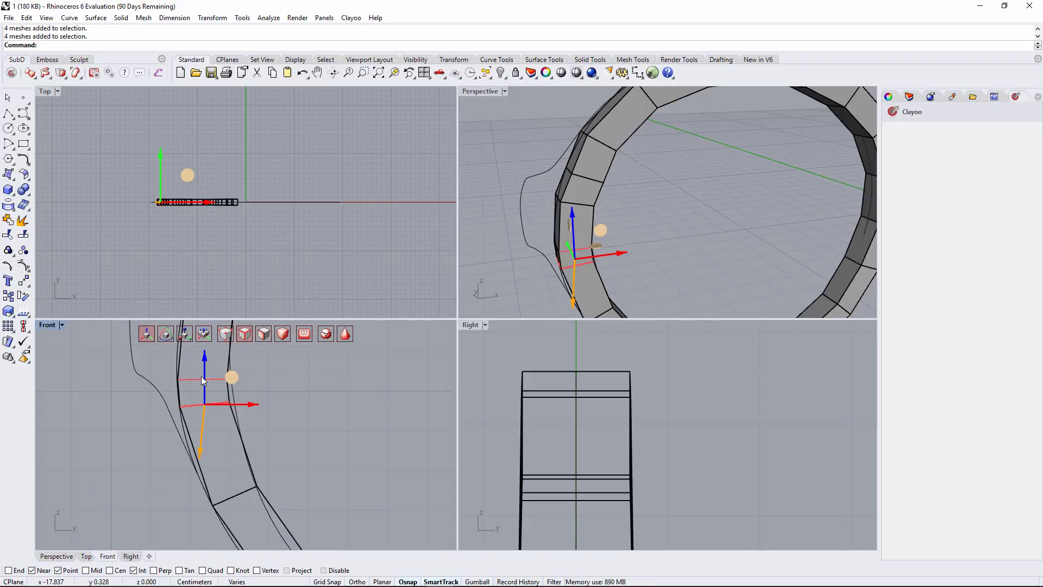
drag(206, 362, 214, 390)
drag(248, 433, 256, 435)
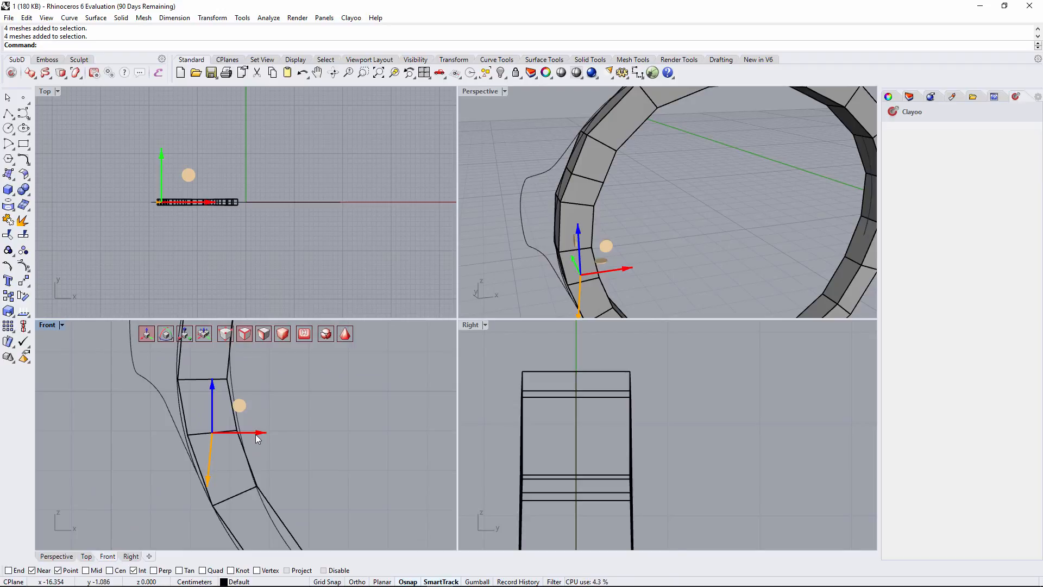
- Reposition the two edge loops at the upper end of the hinge lug along the rim, rotating the lower one slightly
right_drag(194, 398, 179, 453)
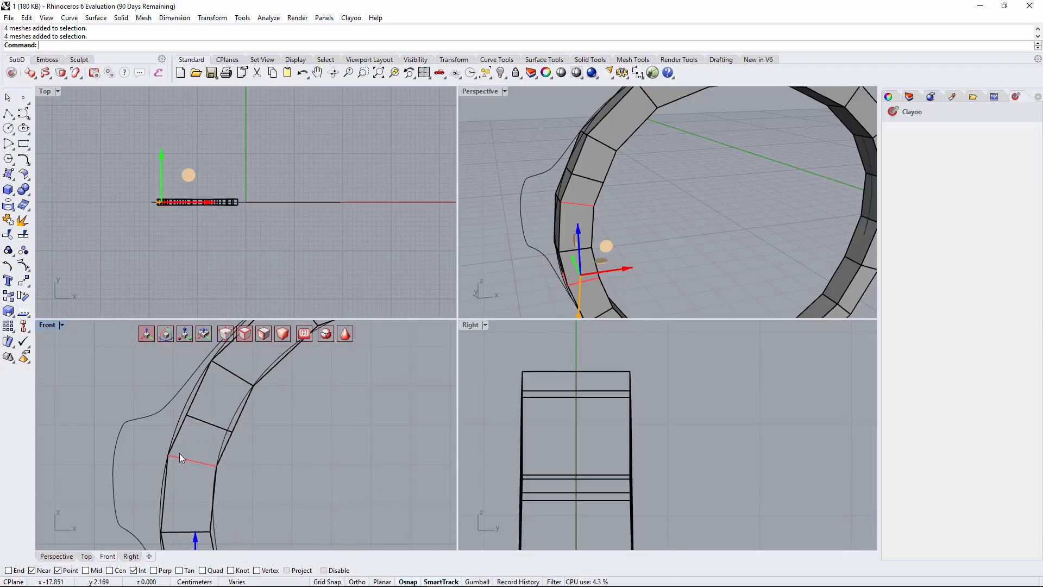
drag(141, 397, 259, 439)
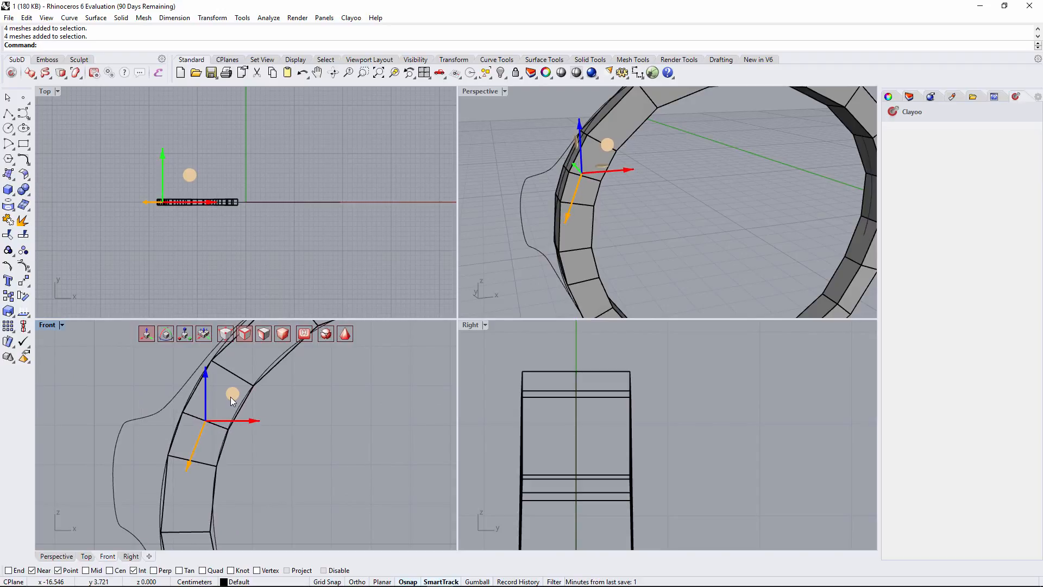
drag(230, 397, 206, 471)
drag(190, 428, 187, 448)
drag(232, 480, 230, 476)
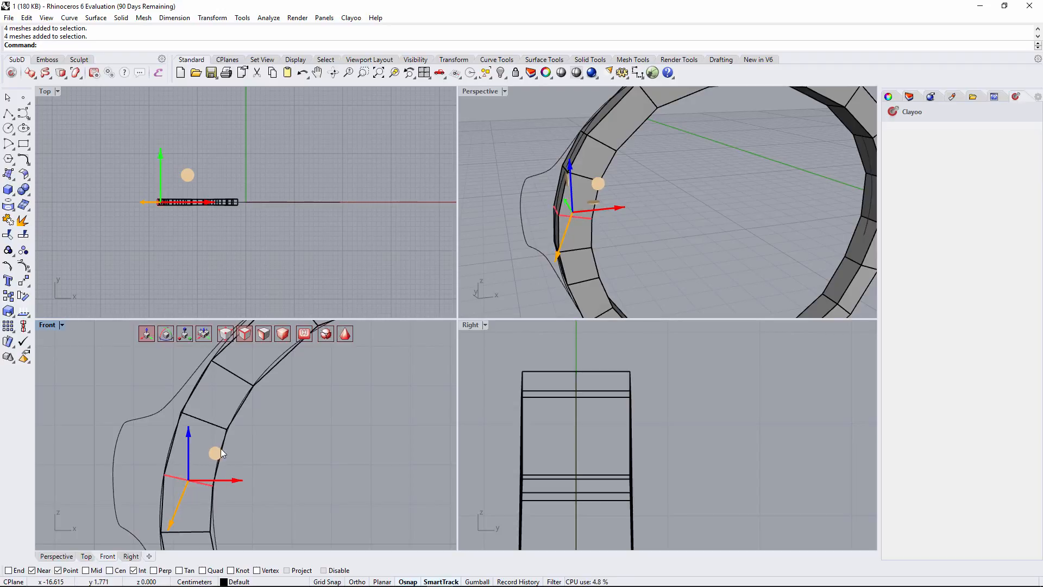
click(165, 334)
drag(223, 522, 233, 513)
- Select the edge loop near the hinge lug's lower end and scale it slightly to match the rim's width
right_drag(276, 479, 276, 412)
drag(138, 436, 238, 452)
click(146, 335)
drag(239, 452, 240, 452)
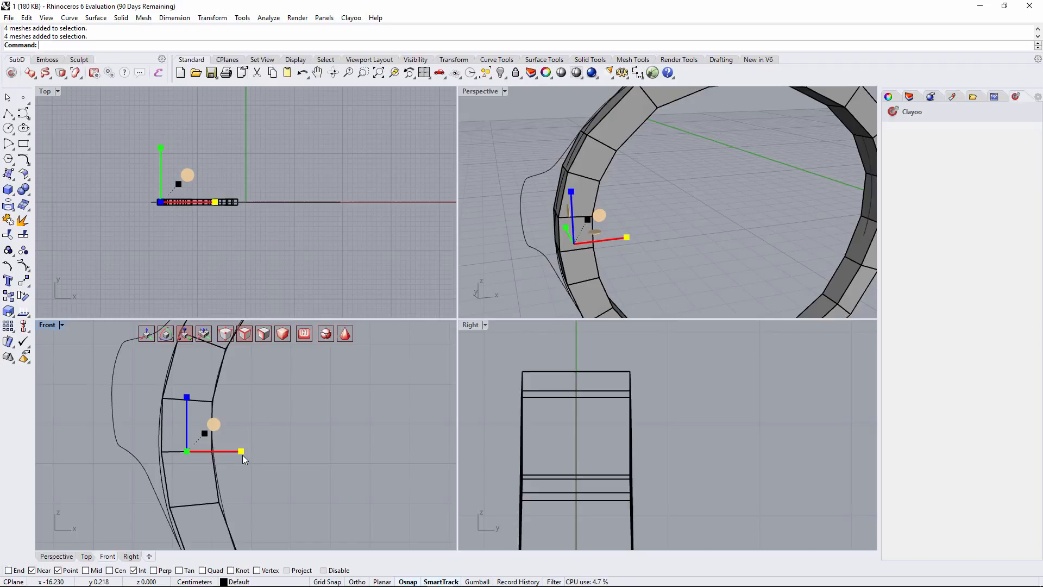
click(530, 145)
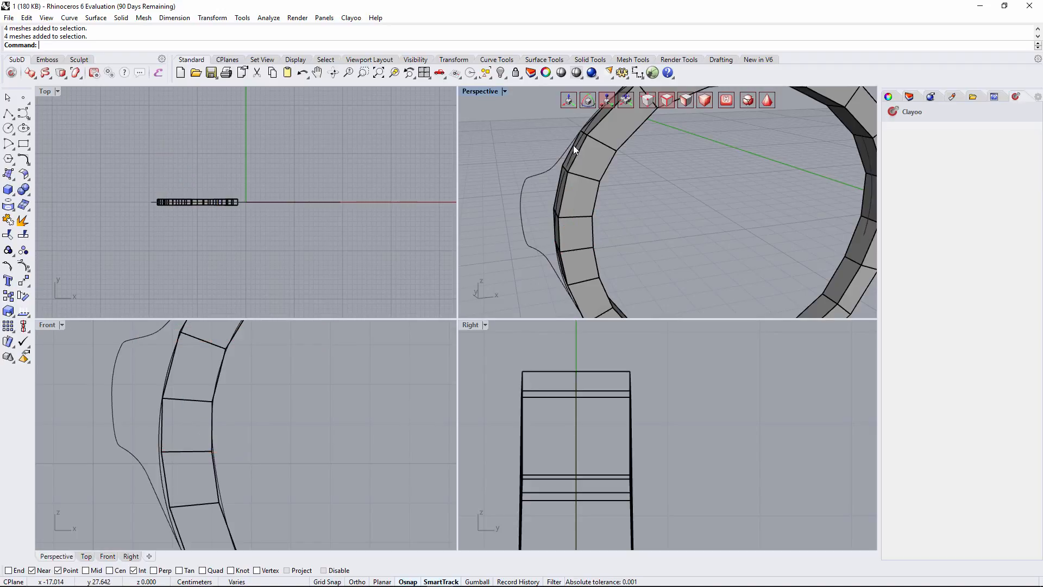
- Inspect the smoothed shape of the rim in the Perspective view and return to the faceted mesh
click(765, 101)
scroll(396, 252, down, 8)
scroll(589, 215, down, 6)
right_drag(598, 205, 663, 227)
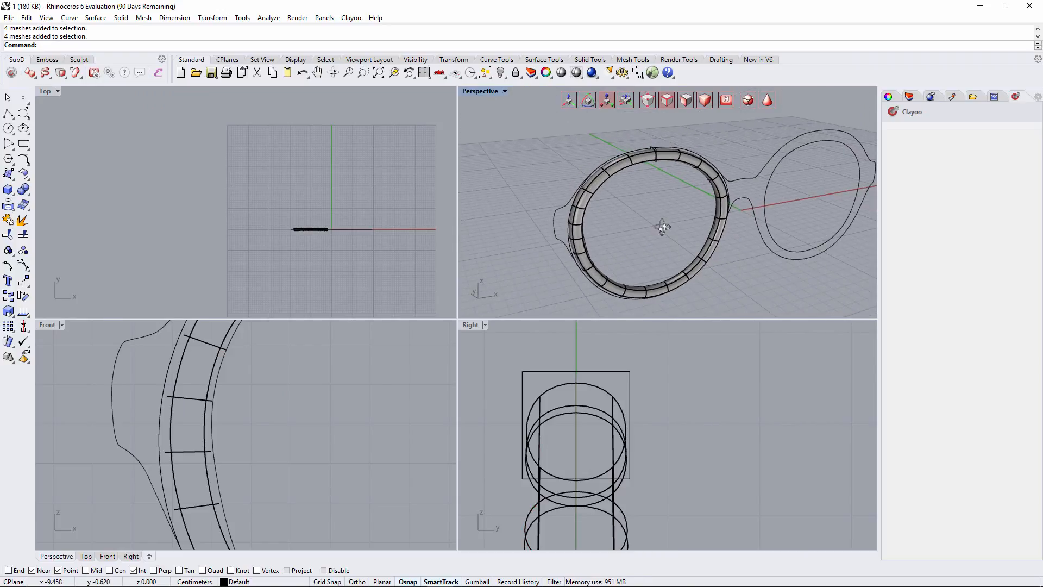
click(768, 103)
- Select the two outer rim faces beside the hinge lug outline and move them outward toward it
scroll(575, 225, up, 5)
right_drag(575, 225, 639, 176)
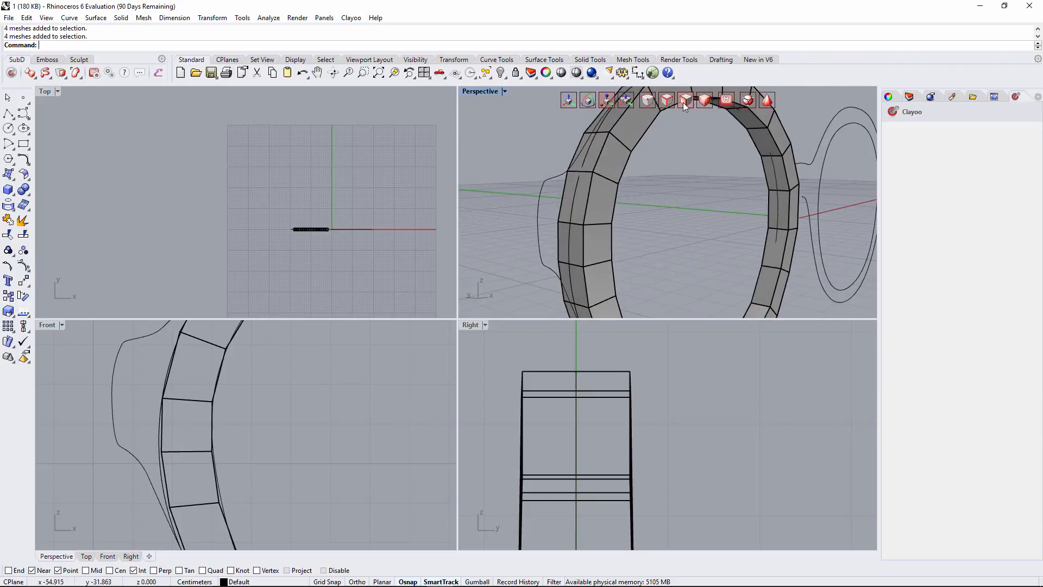
ctrl+shift+click(566, 200)
ctrl+shift+click(562, 245)
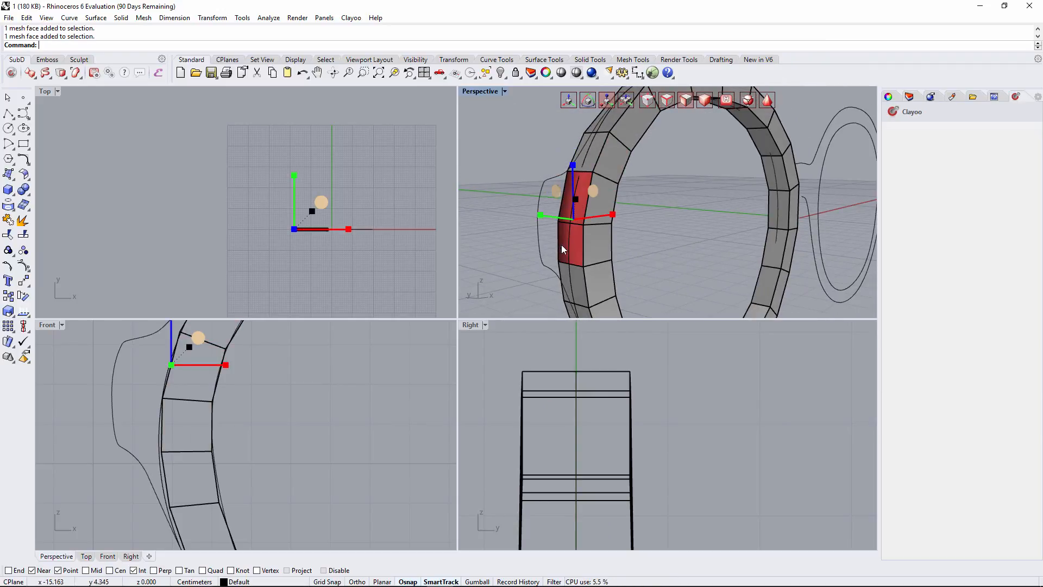
right_drag(156, 402, 187, 436)
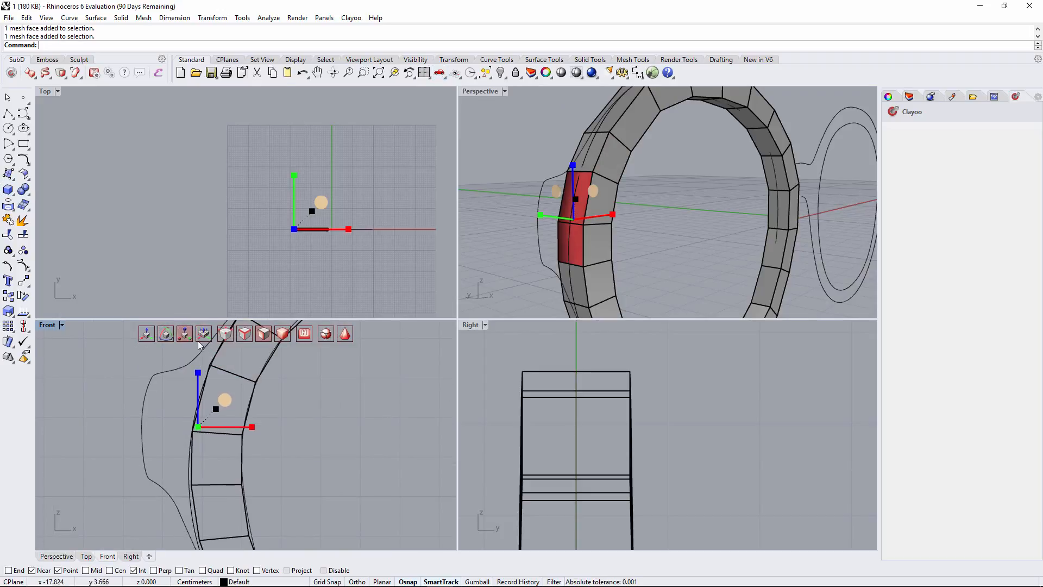
click(151, 330)
drag(245, 429, 227, 435)
- Rotate the two selected outer faces slightly, shift them a little down and bring them back closer to the rim
right_drag(508, 214, 633, 179)
click(587, 101)
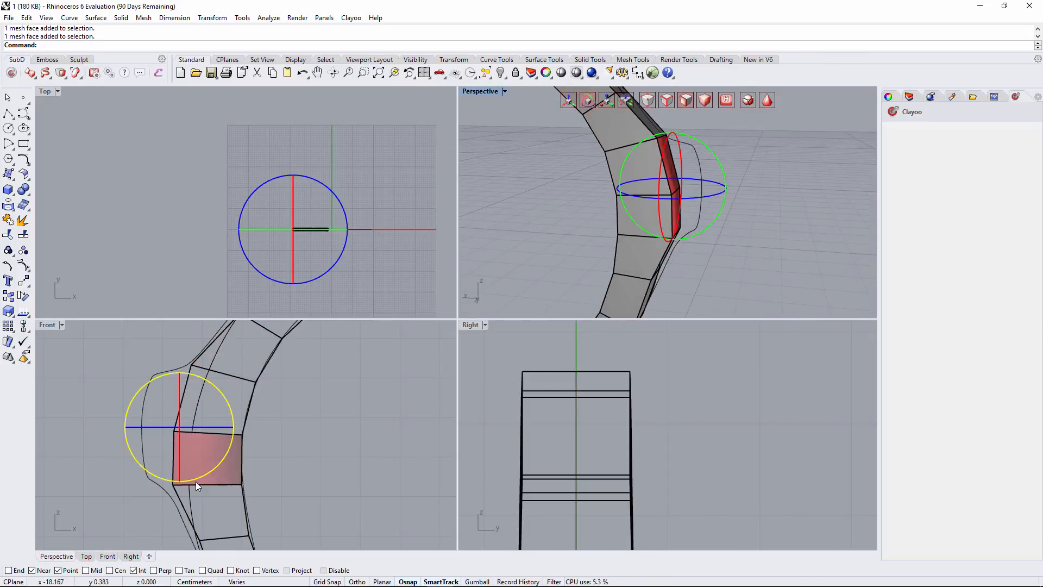
click(197, 481)
click(198, 481)
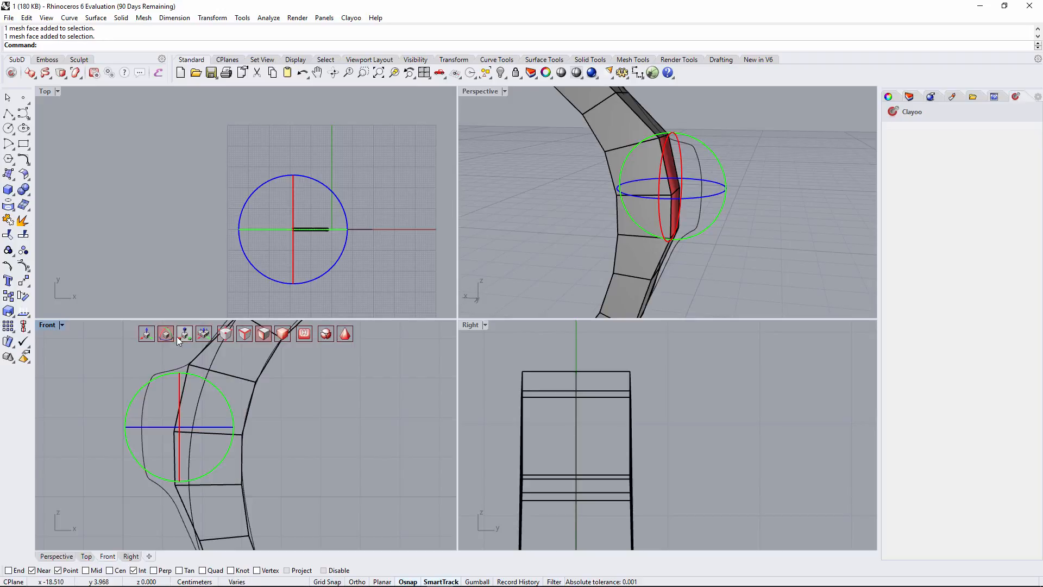
click(150, 336)
drag(182, 389, 182, 394)
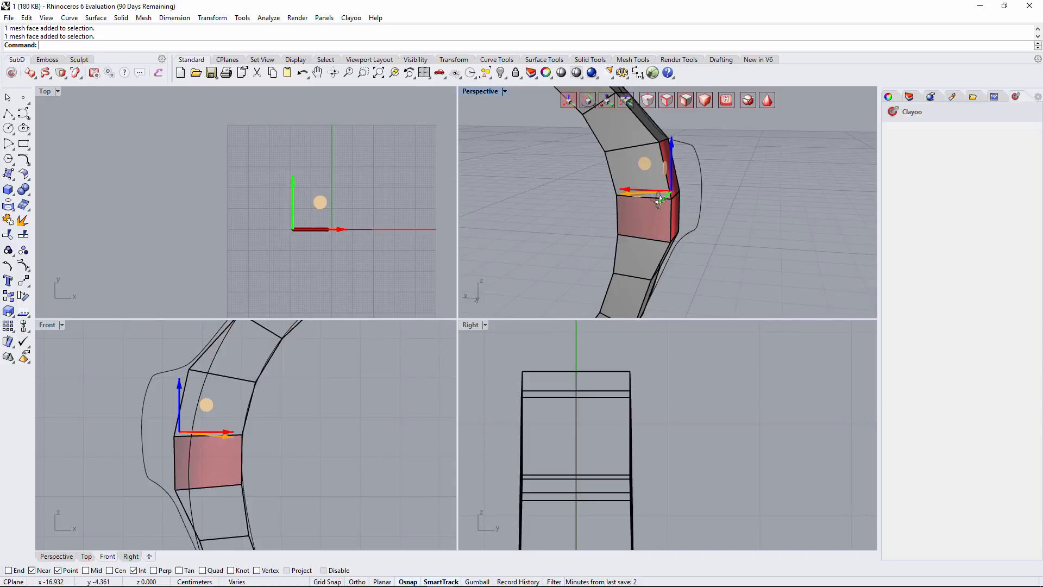
right_drag(661, 201, 670, 192)
drag(625, 193, 622, 191)
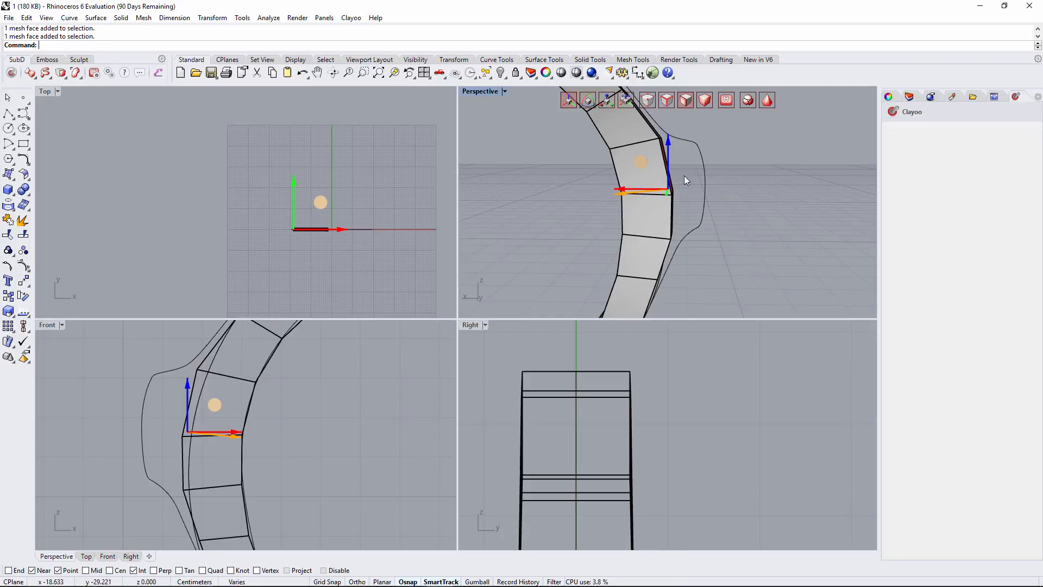
- Extrude the two outer faces as a group to the hinge lug outline with height about 1.102, 2 segments and taper about -0.221
right_drag(684, 175, 596, 183)
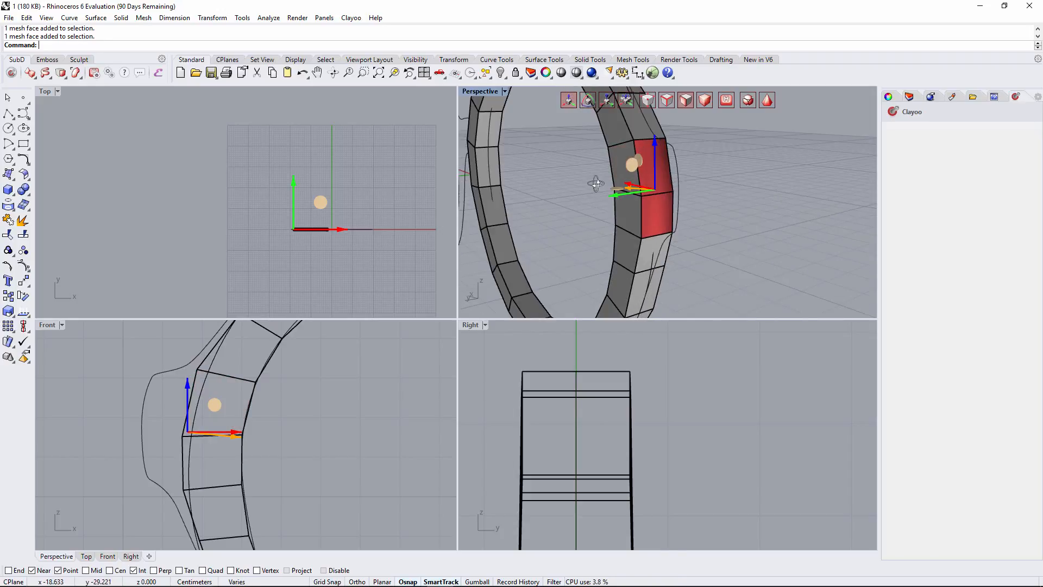
click(63, 76)
click(157, 93)
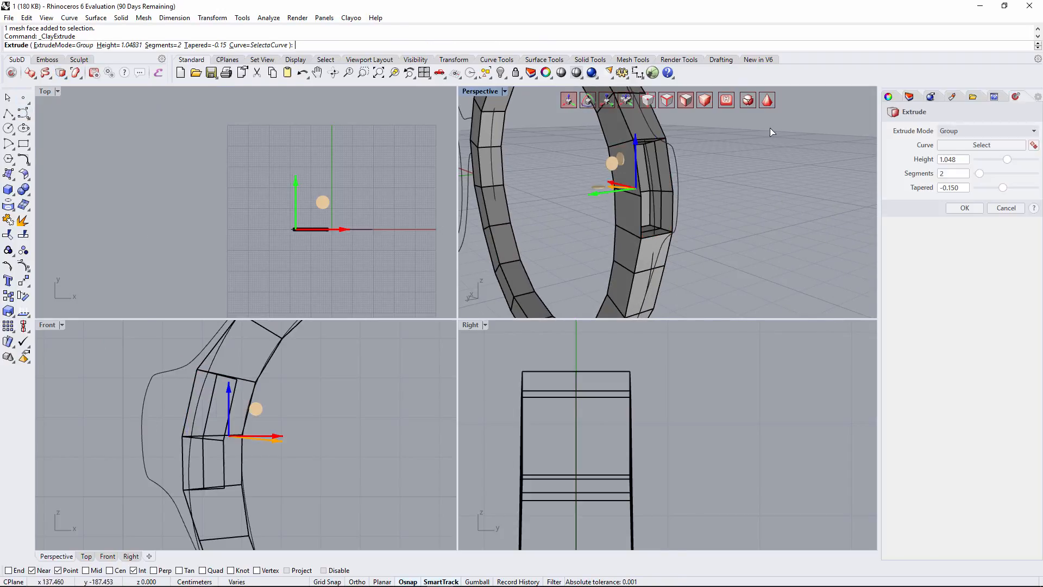
drag(283, 434, 195, 432)
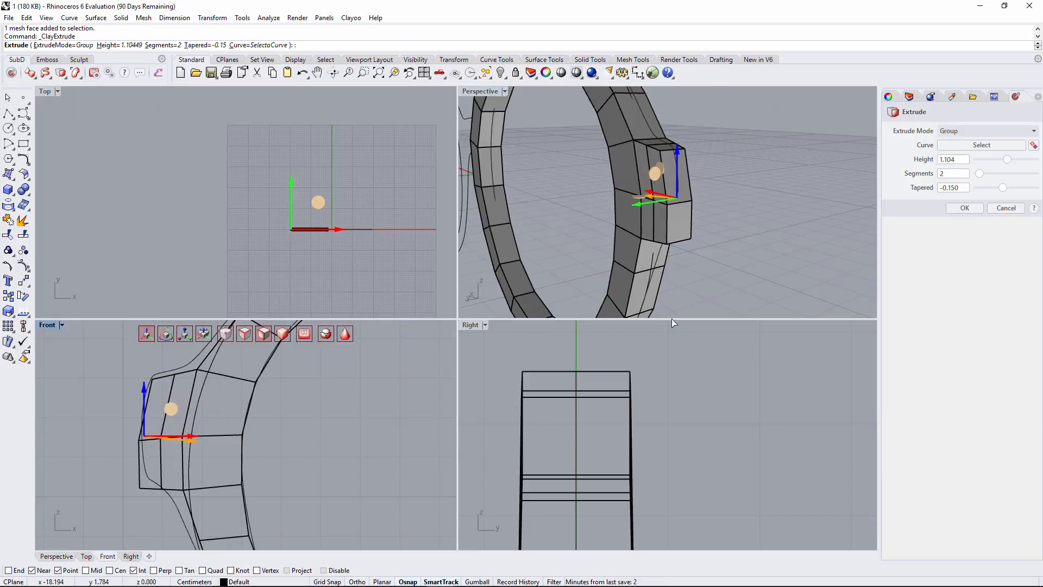
drag(1002, 186, 1003, 188)
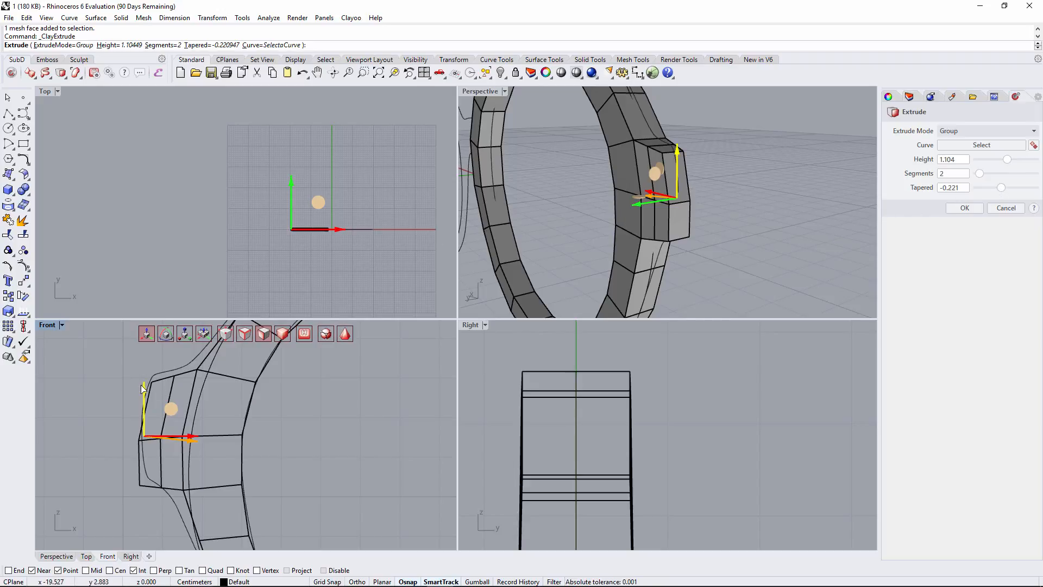
drag(143, 389, 150, 383)
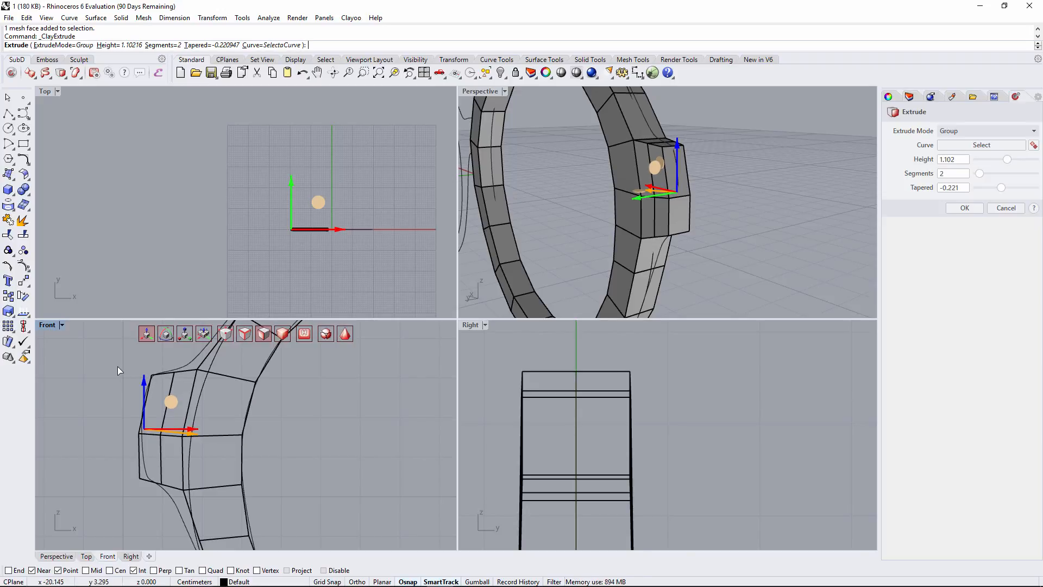
click(965, 208)
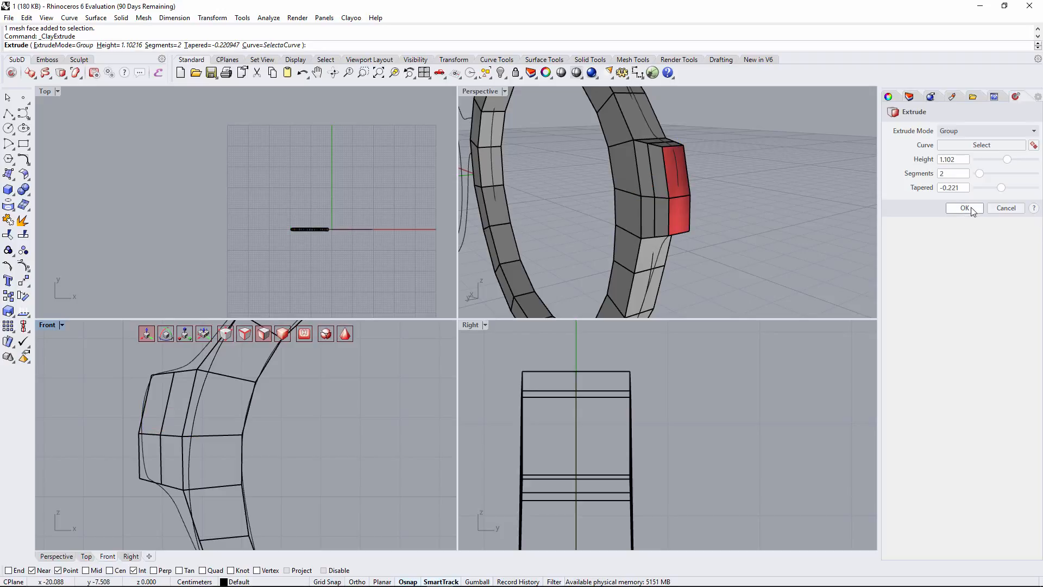
- Finish the lug extrusion and move its two upper outer corners slightly down onto the outline in the Front view
right_drag(742, 157, 597, 161)
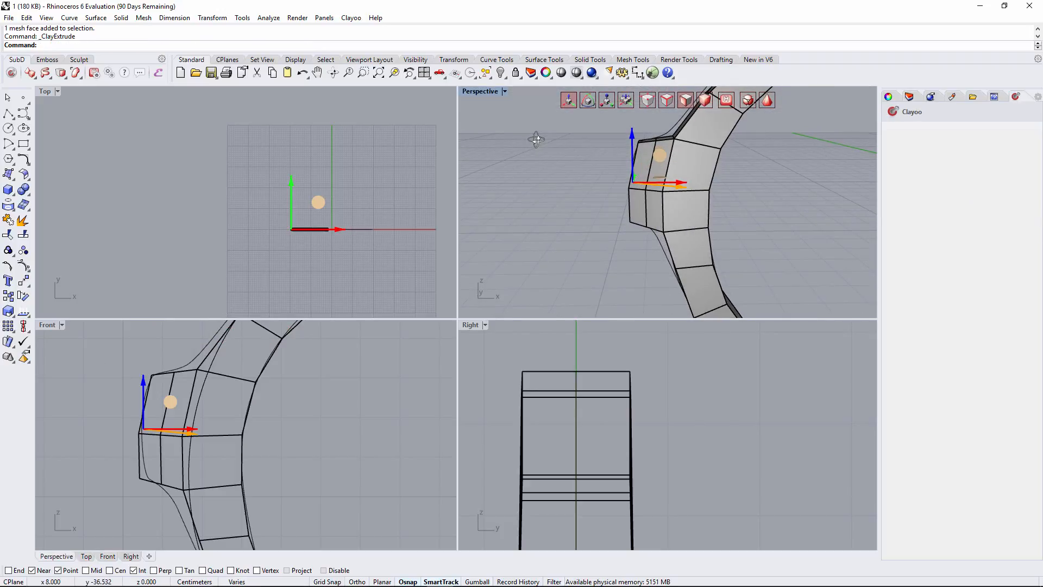
scroll(171, 391, up, 3)
right_drag(201, 374, 204, 418)
click(249, 328)
click(180, 413)
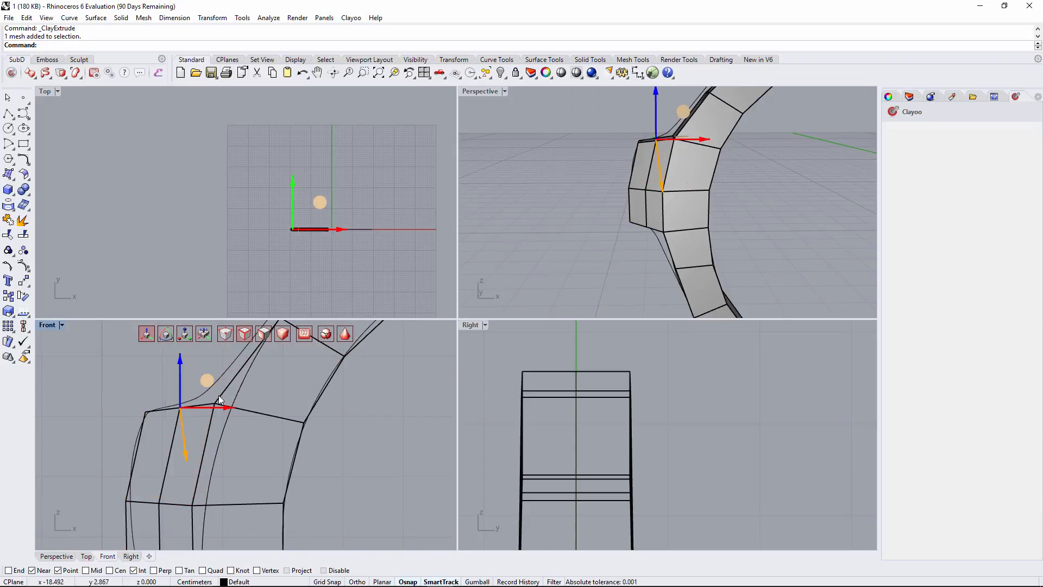
drag(184, 359, 180, 364)
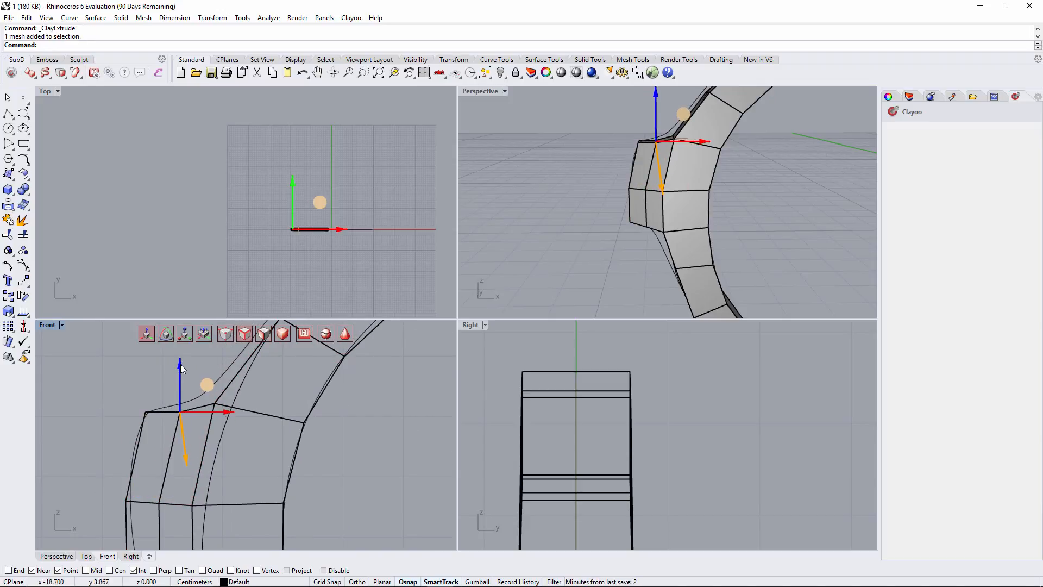
drag(113, 384, 149, 432)
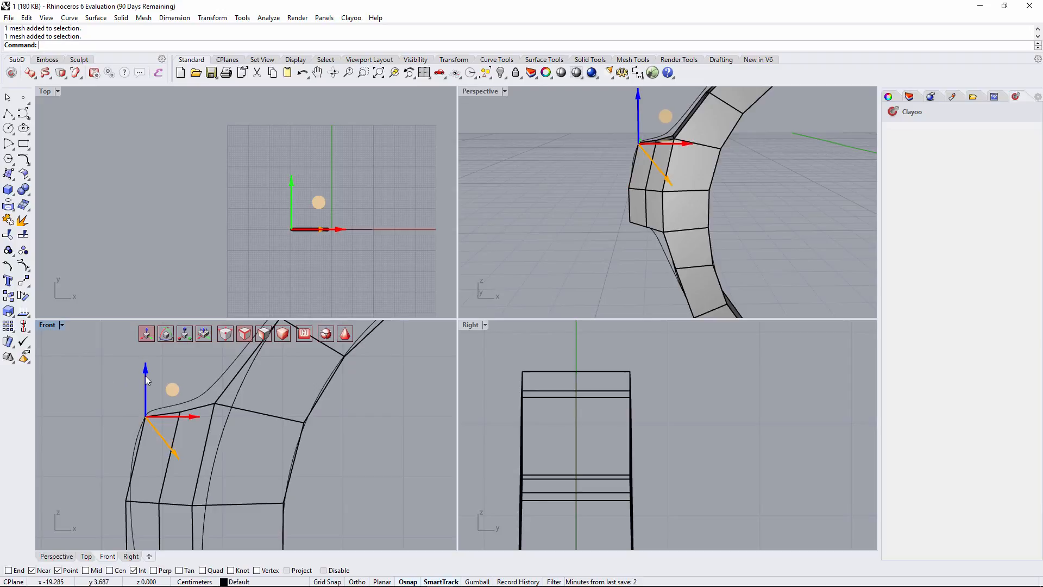
drag(146, 376, 146, 374)
- Select the middle row of edges across the lug and shift it up and slightly inward toward the rim
right_drag(100, 488, 142, 393)
drag(142, 393, 184, 414)
drag(250, 428, 250, 428)
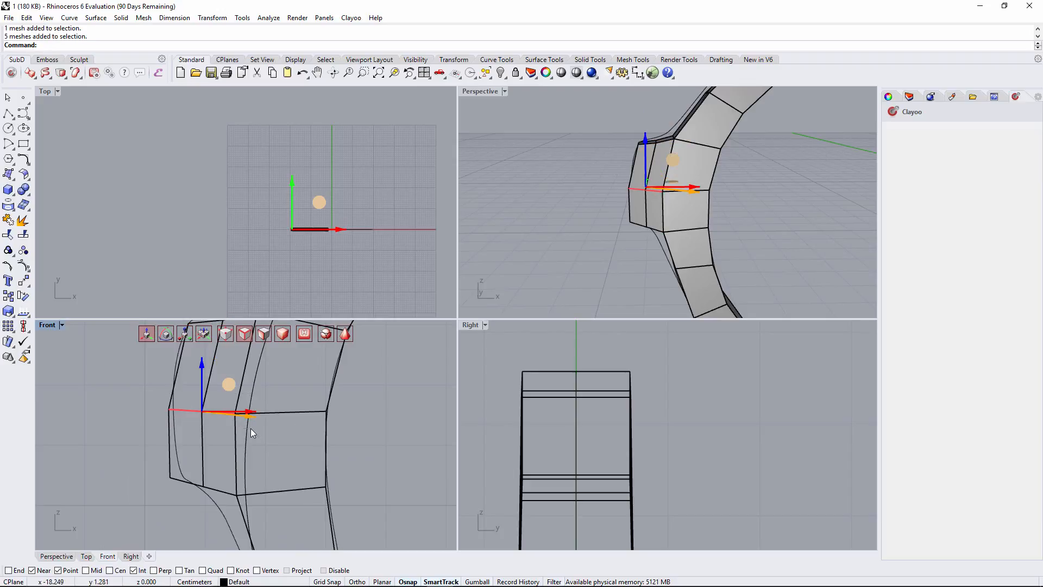
right_drag(652, 223, 766, 200)
drag(207, 370, 216, 354)
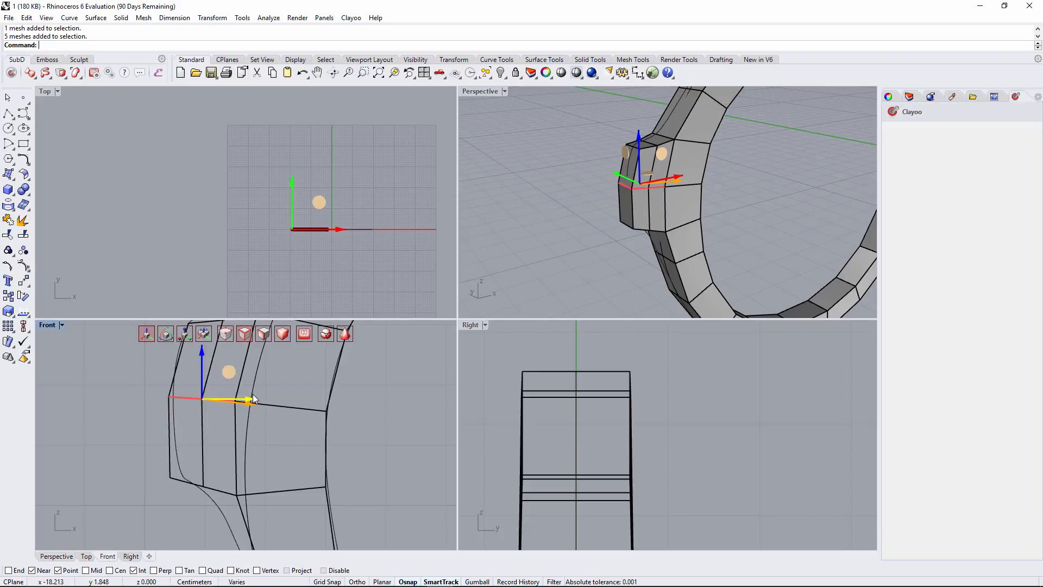
drag(254, 399, 258, 400)
- Fit the lug's two lower outer corners to the outline by moving each one inward toward the rim
drag(143, 463, 185, 491)
drag(211, 456, 187, 442)
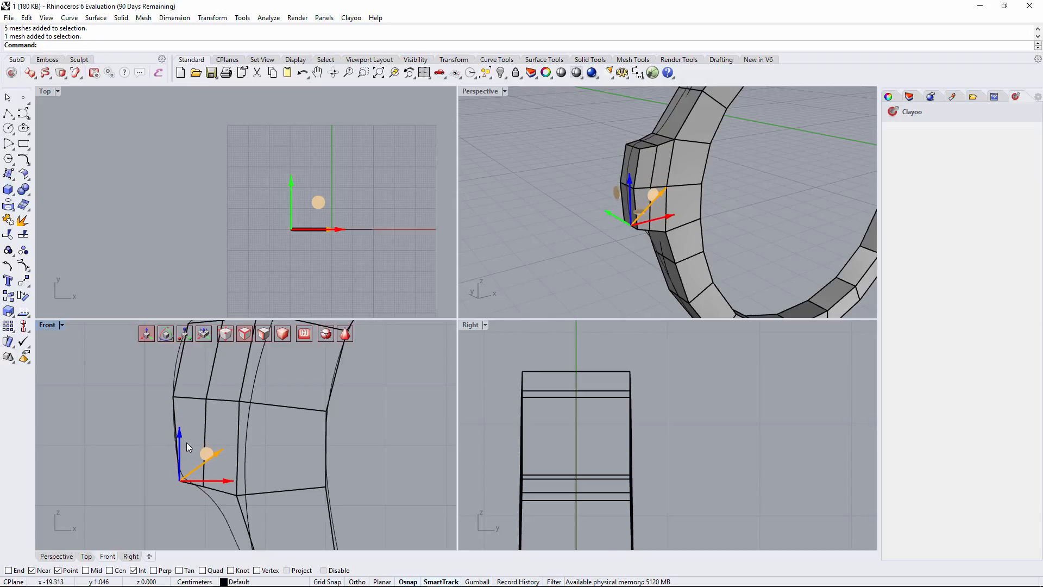
drag(214, 481, 220, 483)
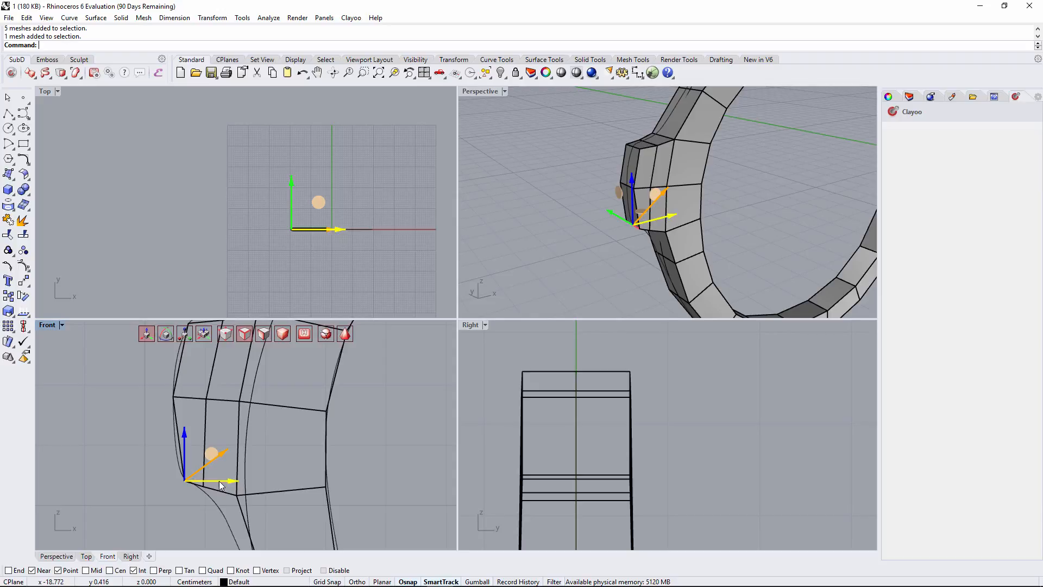
click(194, 497)
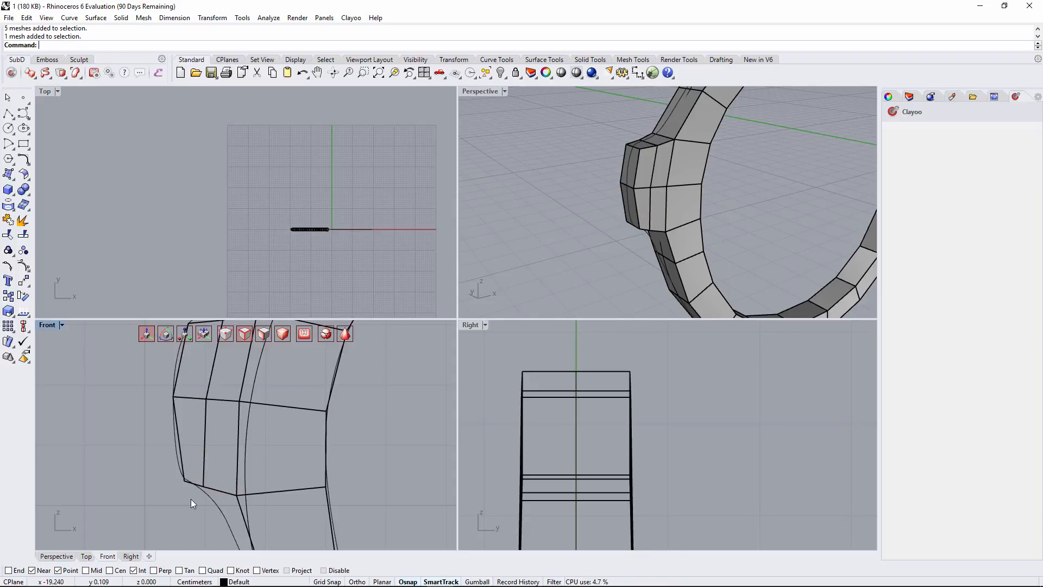
click(213, 479)
drag(231, 484, 255, 488)
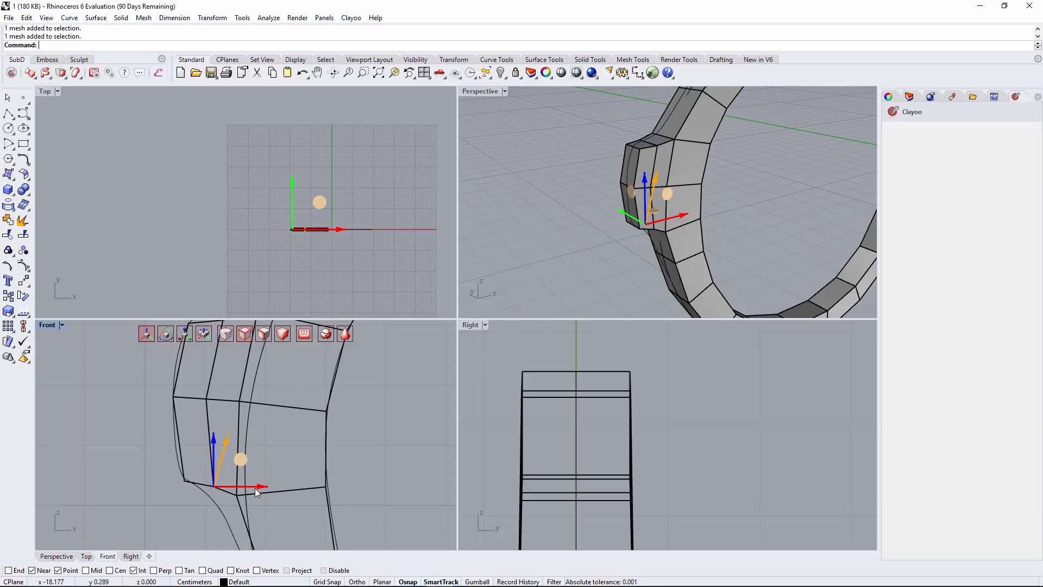
click(195, 530)
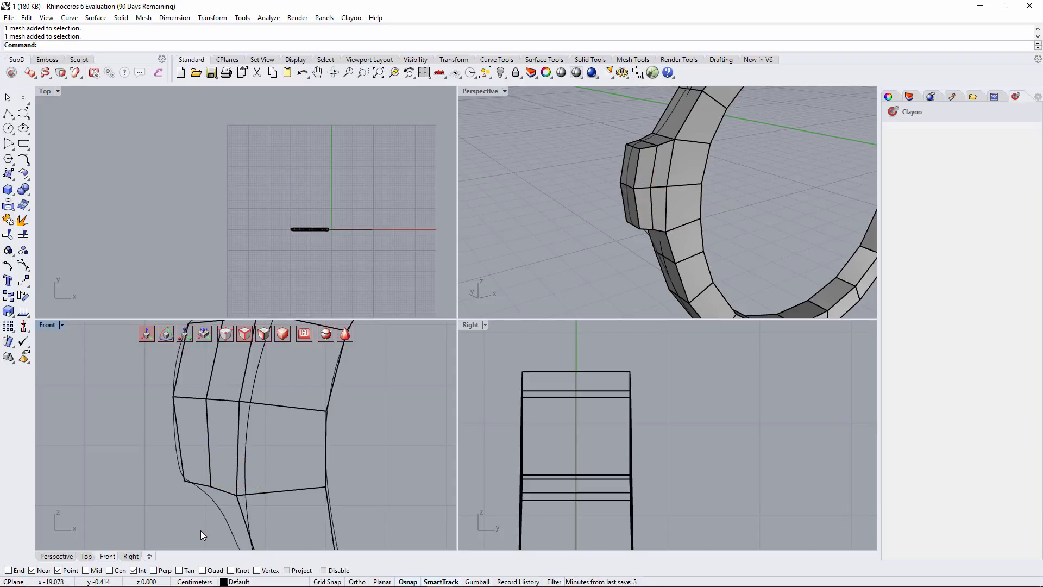
- Push the edge where the lug's underside meets the rim slightly outward along its normal and deselect it
click(252, 490)
right_drag(683, 246, 682, 184)
drag(677, 172, 680, 176)
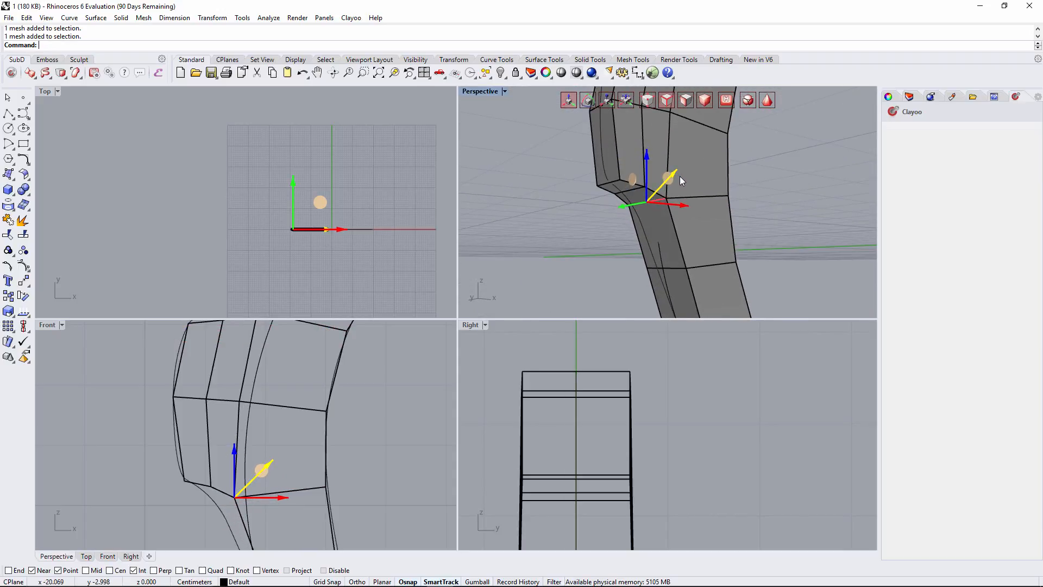
right_drag(289, 332, 261, 461)
click(201, 367)
- Switch the rim to its smoothed shape and pull the lower lug junction edge outward toward the outline
scroll(233, 358, down, 4)
scroll(679, 177, down, 5)
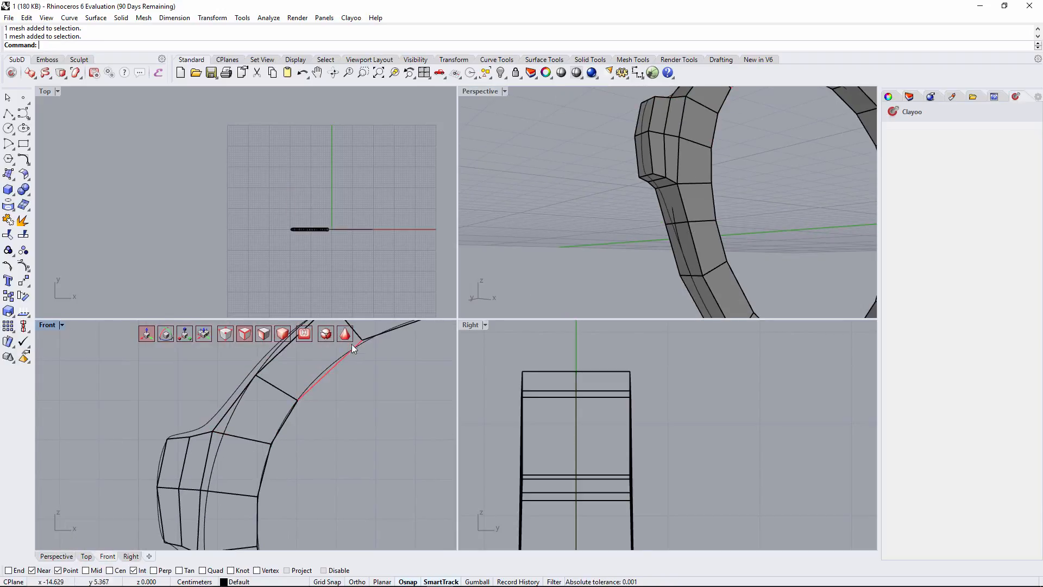
click(348, 332)
mouse_move(661, 221)
right_down()
mouse_move(663, 163)
mouse_move(635, 223)
mouse_move(634, 204)
mouse_move(654, 216)
right_up()
scroll(158, 491, up, 3)
scroll(250, 446, up, 2)
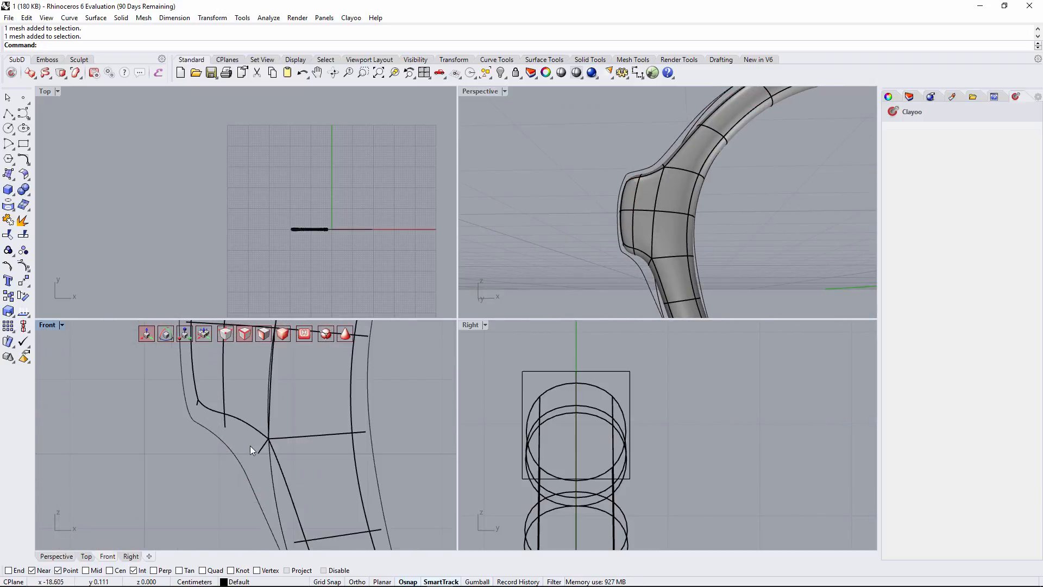
click(263, 448)
drag(285, 417, 281, 423)
right_drag(282, 423, 270, 521)
right_drag(292, 441, 283, 512)
- Set the Front view to Ghosted display and move the upper lug junction edge slightly up toward the outline
click(62, 324)
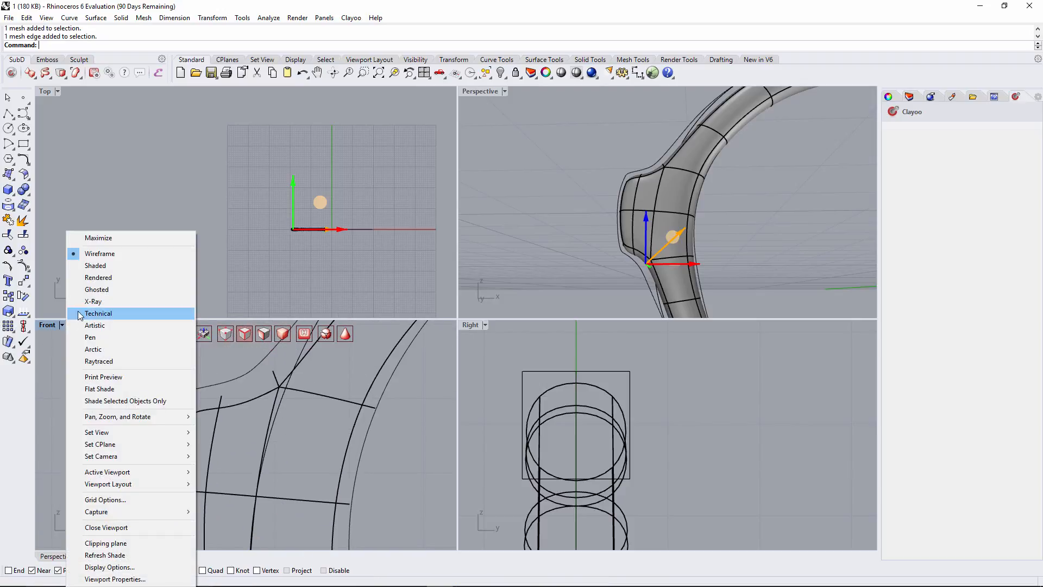
click(91, 289)
right_drag(175, 492, 198, 442)
scroll(194, 403, down, 6)
scroll(232, 408, up, 3)
ctrl+shift+click(238, 406)
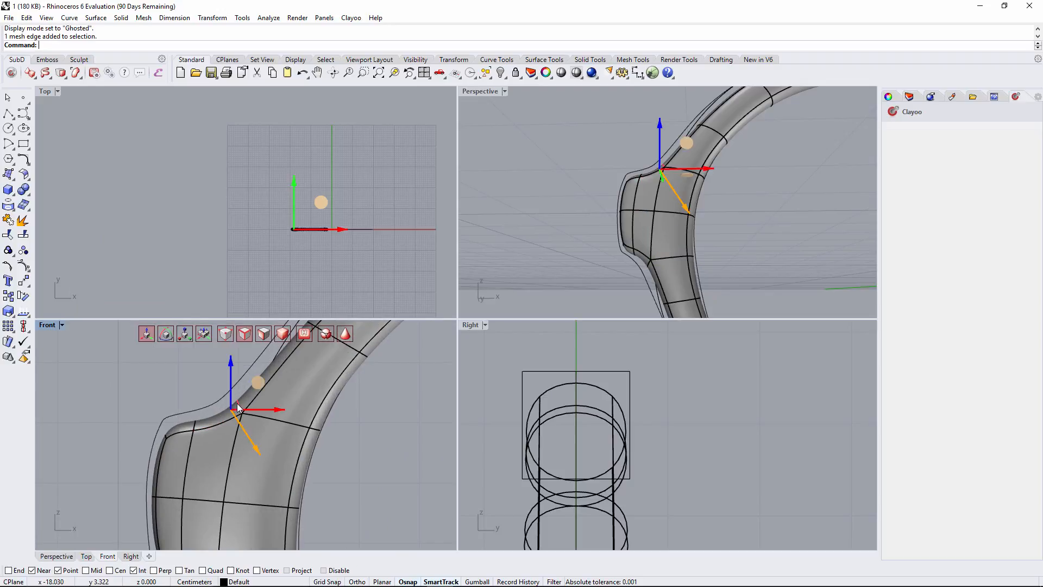
drag(229, 382, 231, 378)
- Select all edges at the lug's outer end and scale them slightly taller in the vertical direction
right_drag(191, 449, 242, 387)
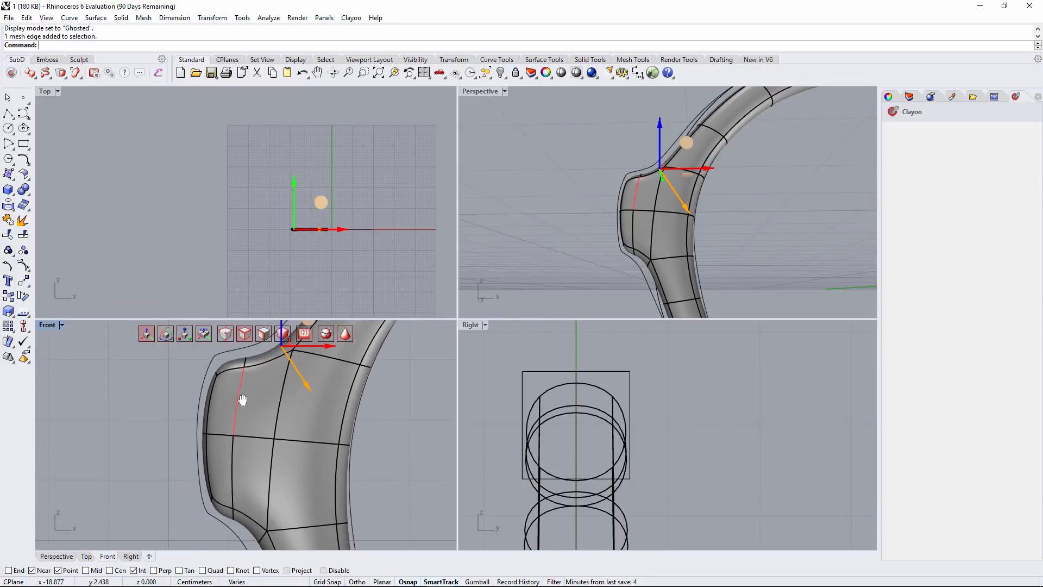
scroll(212, 403, down, 2)
drag(179, 356, 242, 510)
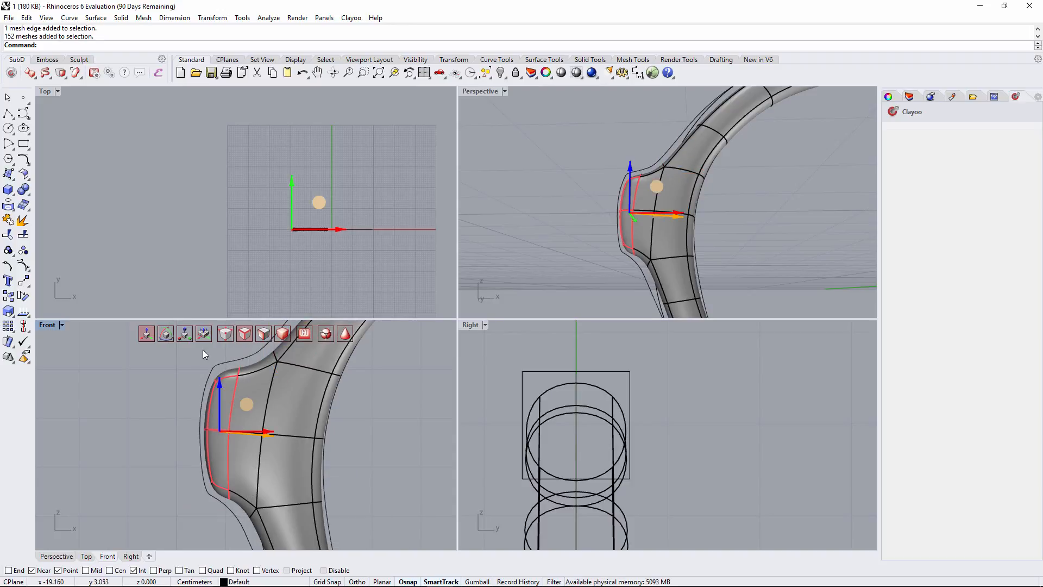
right_drag(566, 181, 661, 234)
drag(228, 341, 196, 431)
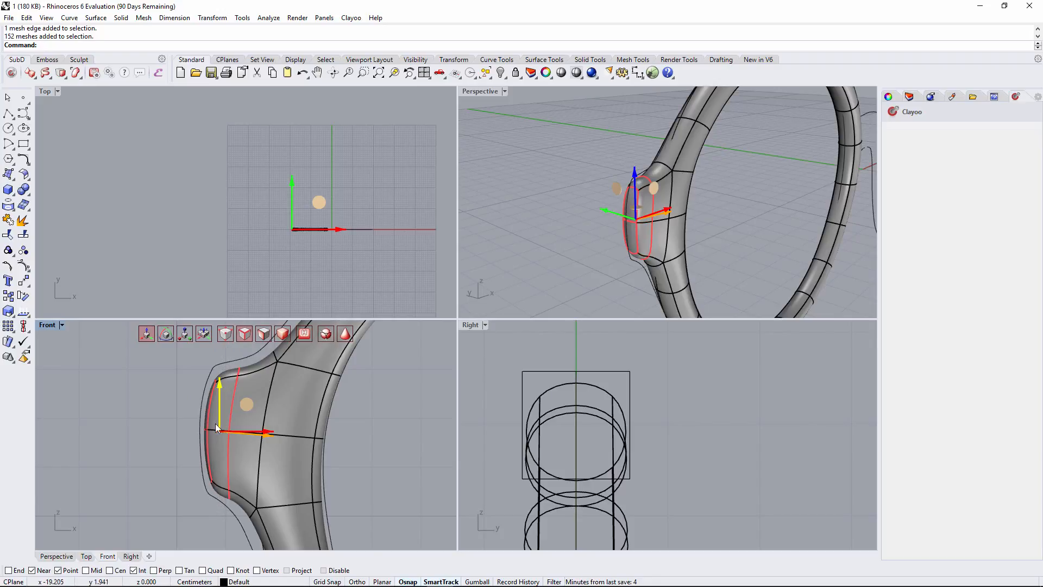
right_drag(616, 233, 541, 155)
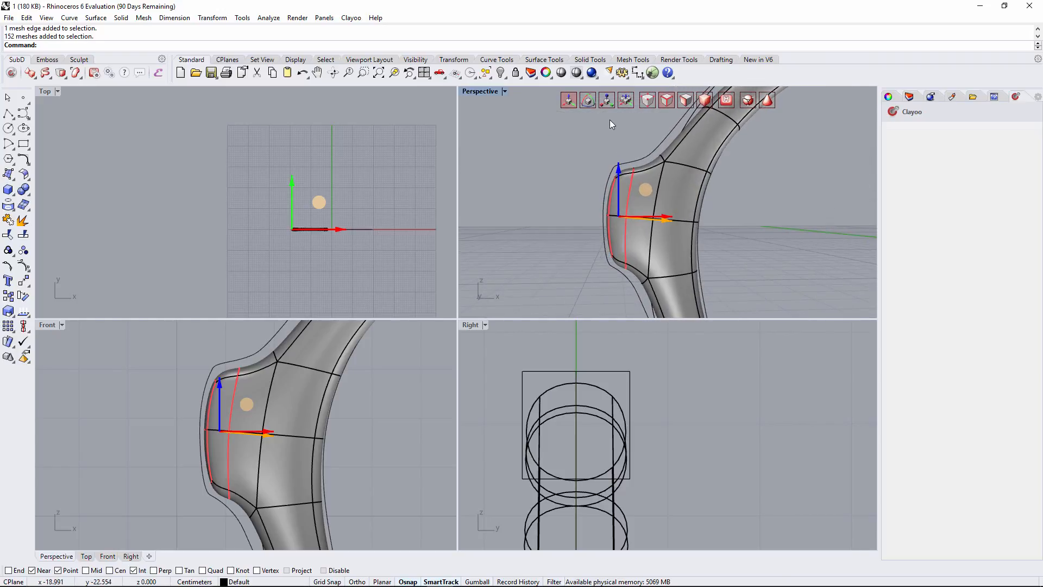
click(608, 101)
drag(620, 164, 622, 161)
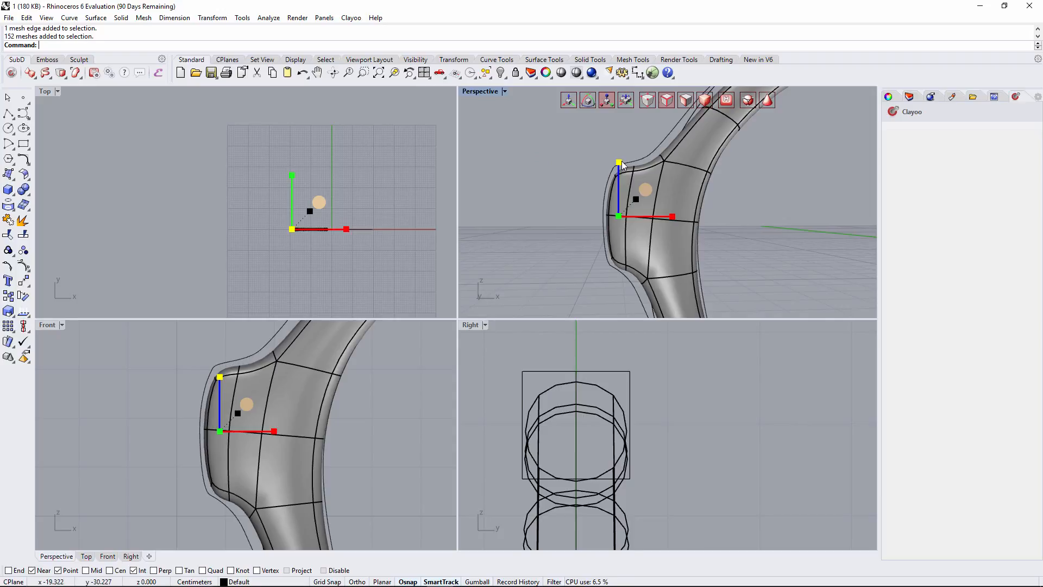
click(562, 174)
- Check the whole rim in the Perspective and Front views and return it to the faceted mesh
right_drag(563, 174, 714, 263)
right_drag(664, 190, 696, 220)
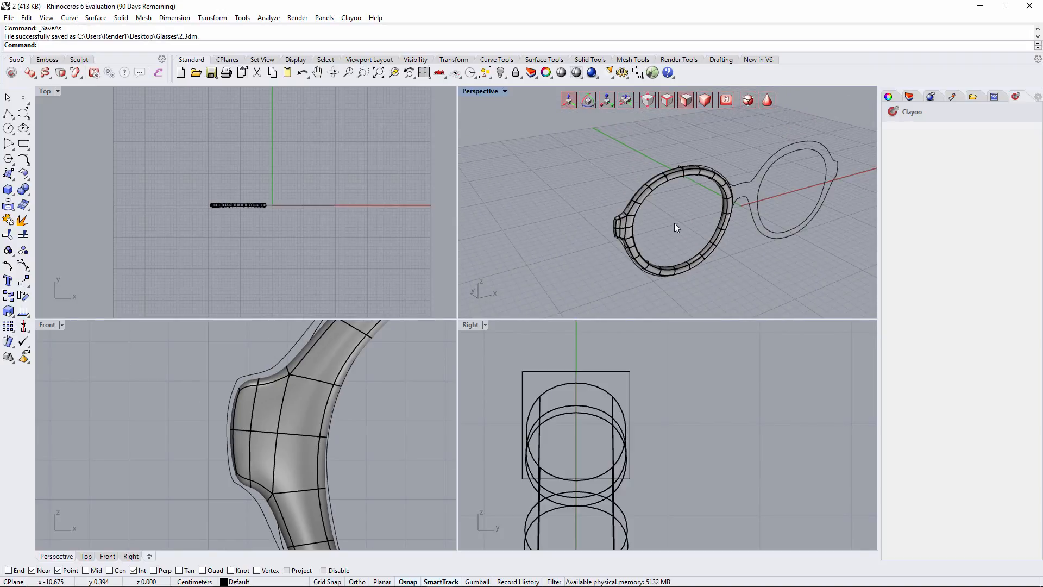
shift+right_drag(674, 223, 623, 223)
scroll(653, 227, up, 3)
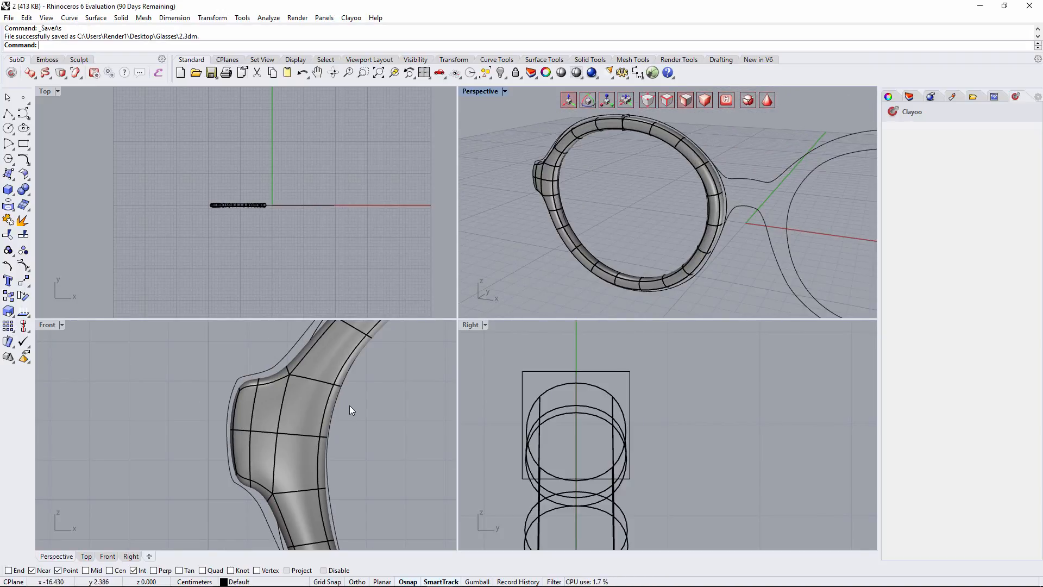
scroll(243, 417, down, 7)
right_drag(293, 426, 173, 415)
right_drag(686, 248, 667, 231)
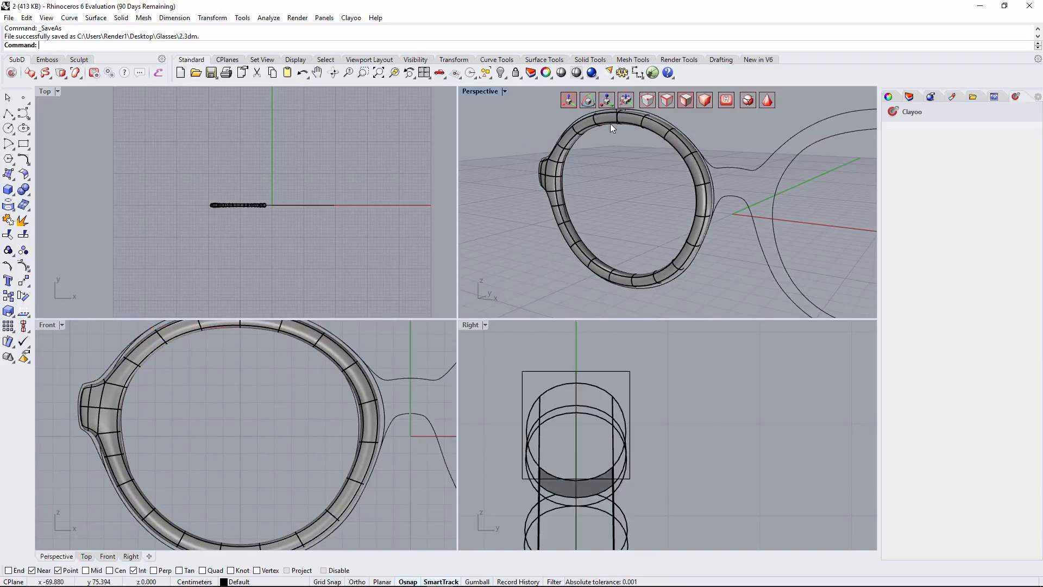
click(767, 100)
scroll(733, 193, up, 5)
right_drag(740, 186, 759, 184)
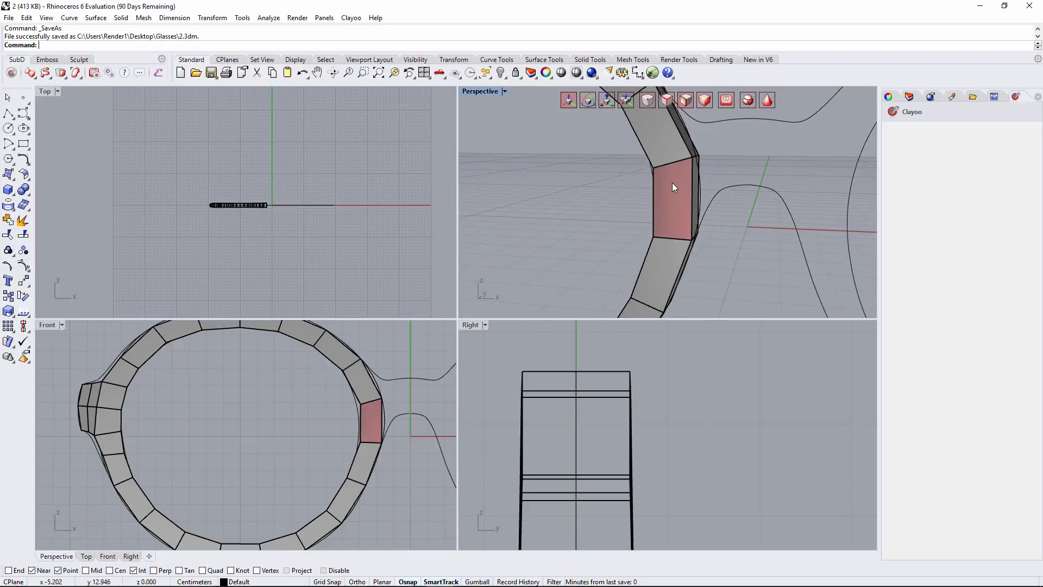
- Divide two neighbouring rim segments beside the bridge, each with a cross cut near its middle
right_drag(364, 394, 310, 401)
scroll(337, 391, up, 3)
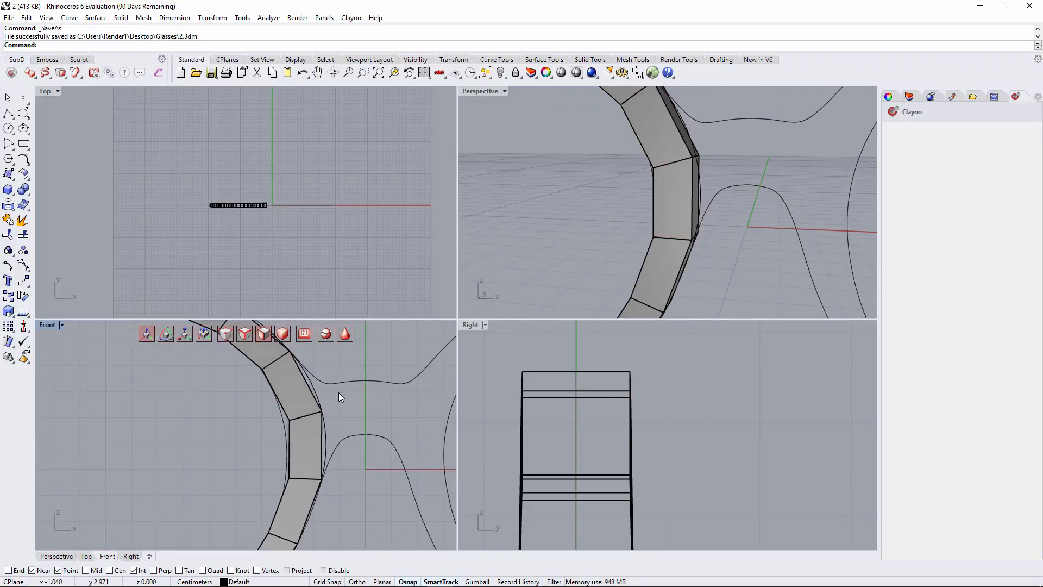
click(63, 79)
click(63, 92)
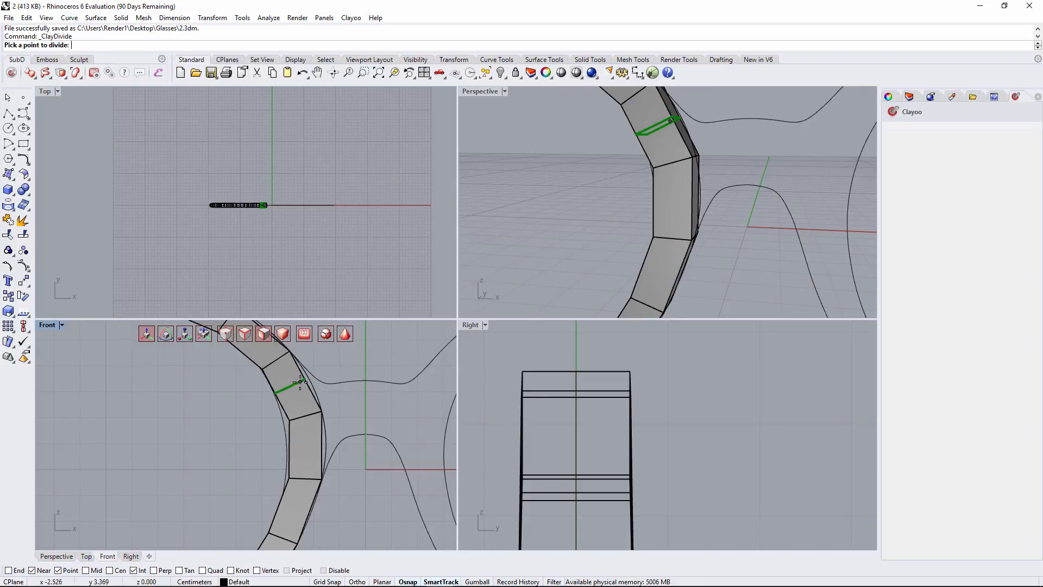
right_click(308, 438)
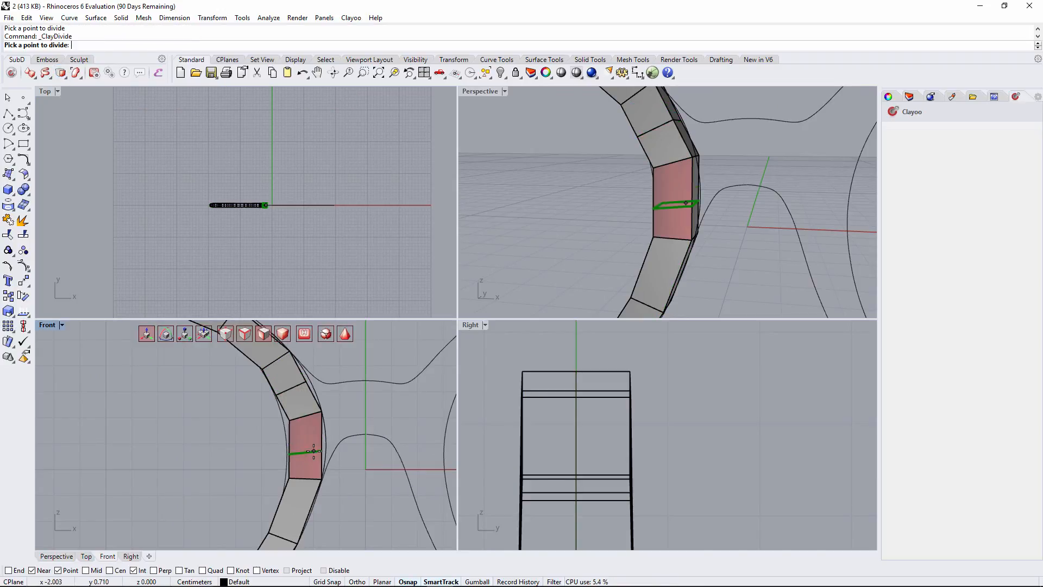
click(318, 447)
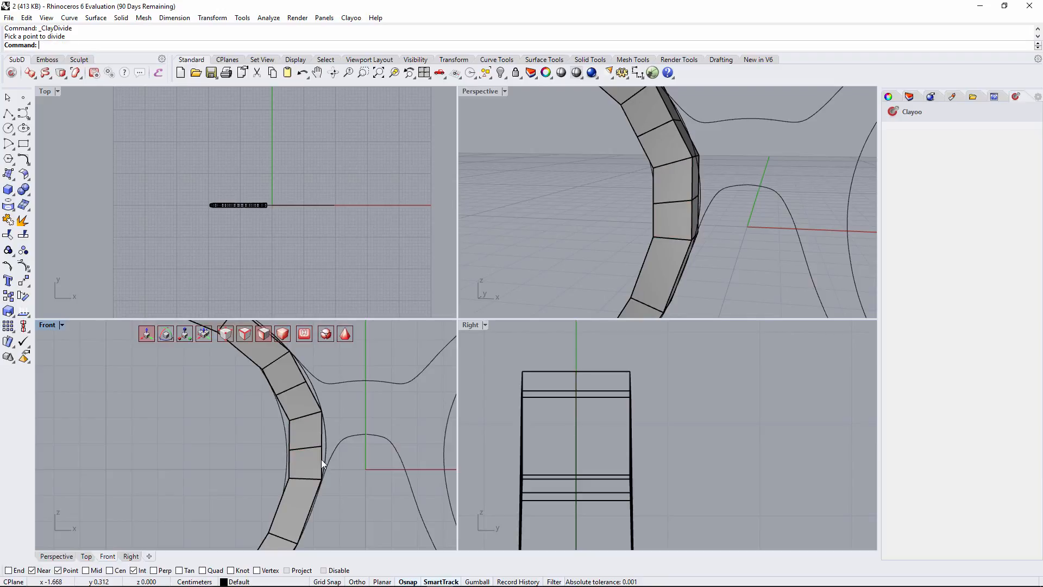
- Select the two outer rim faces facing the bridge, move them outward toward the bridge curves and deselect them
right_drag(716, 172, 690, 146)
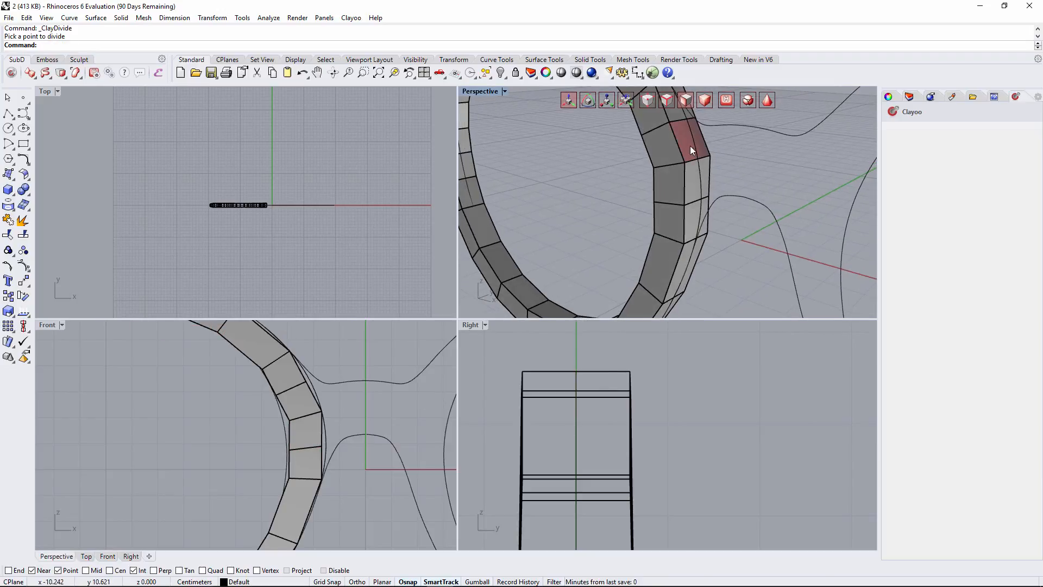
ctrl+shift+click(690, 147)
ctrl+shift+click(689, 185)
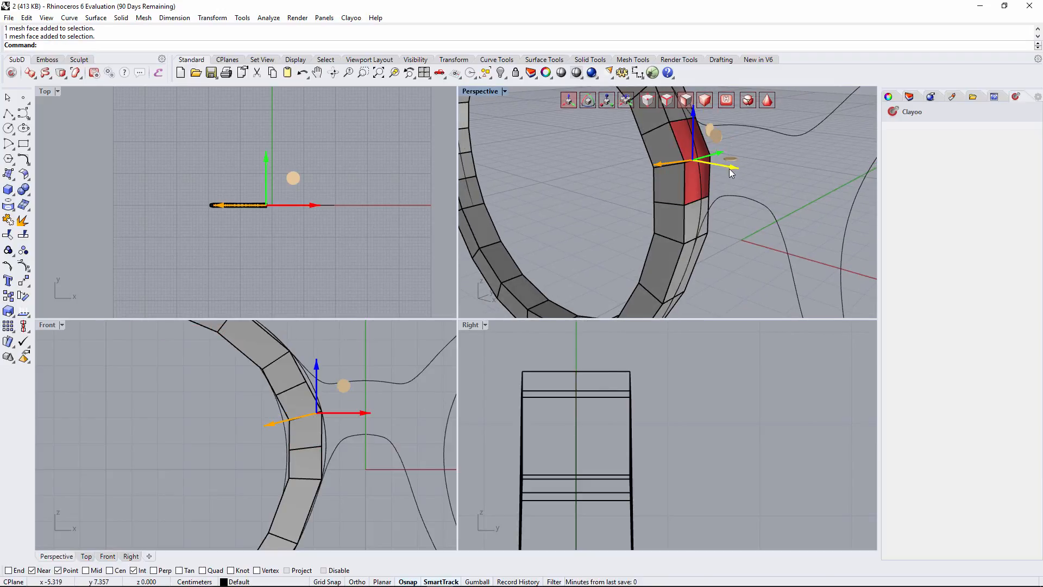
drag(732, 173, 735, 175)
scroll(259, 389, up, 2)
scroll(246, 429, up, 4)
key(Escape)
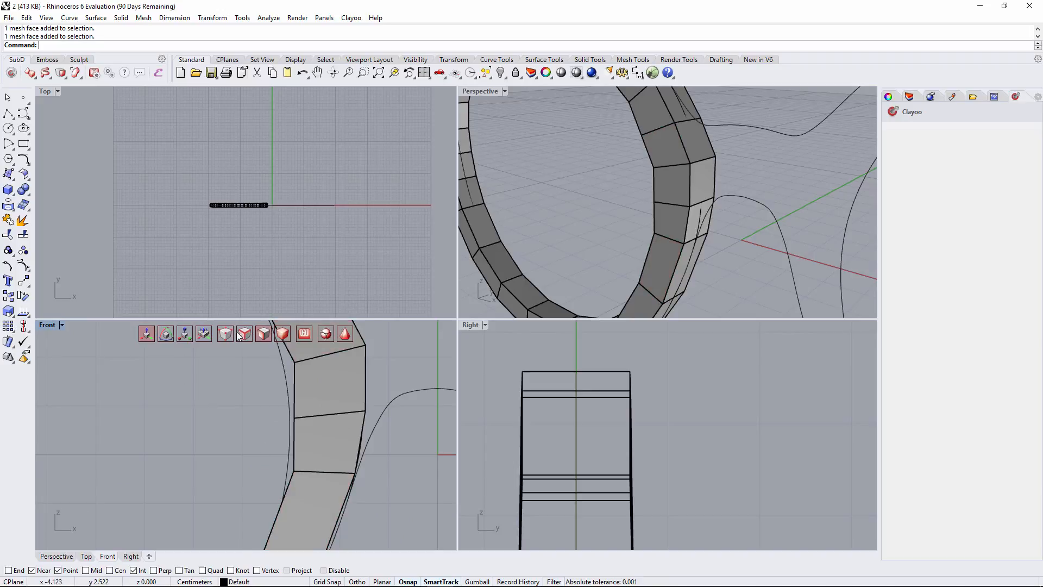
- Move the two lower cross sections of the rim beside the bridge slightly down, one after the other
drag(250, 442, 380, 513)
right_drag(354, 456, 340, 405)
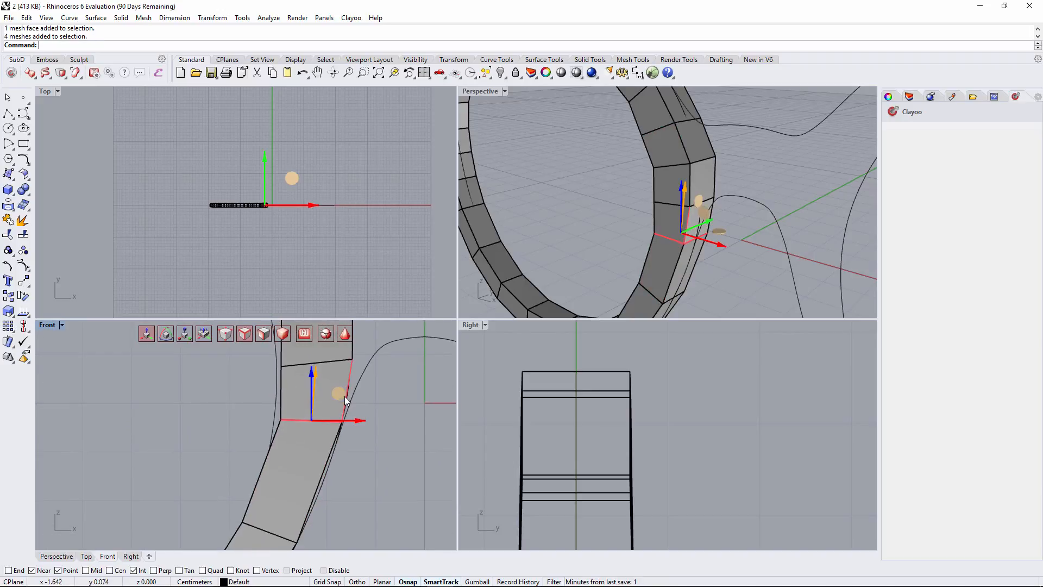
drag(340, 405, 340, 406)
right_drag(230, 372, 196, 447)
drag(191, 426, 334, 458)
drag(290, 407, 304, 422)
right_drag(236, 384, 209, 434)
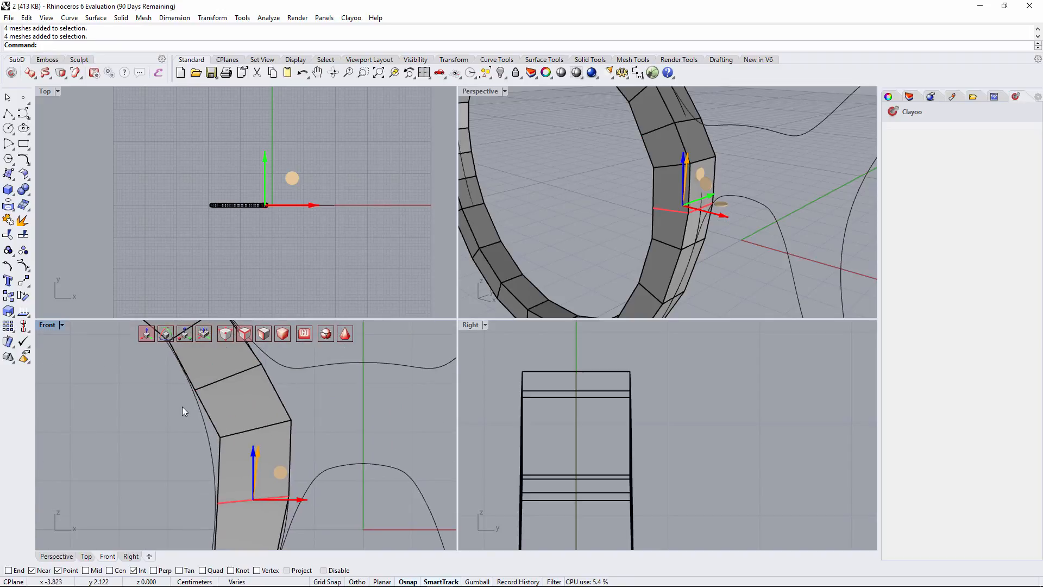
- Select the new upper cross section of the rim beside the bridge and move it slightly up
drag(152, 427, 264, 356)
right_drag(238, 384, 231, 433)
drag(226, 395, 228, 388)
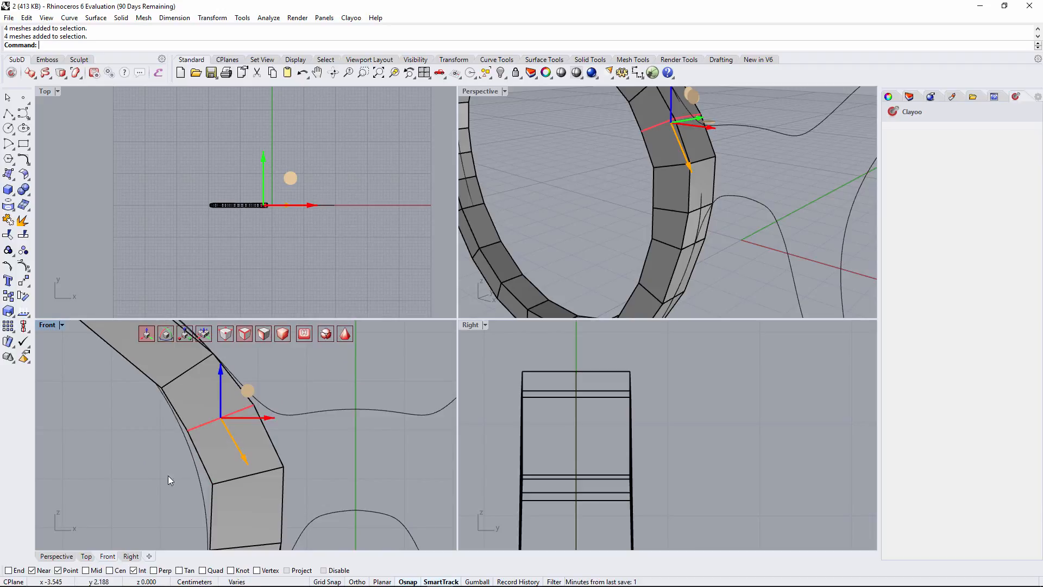
- Select the lower of the new rim cross sections beside the bridge, move it slightly down and deselect it
drag(163, 509, 286, 474)
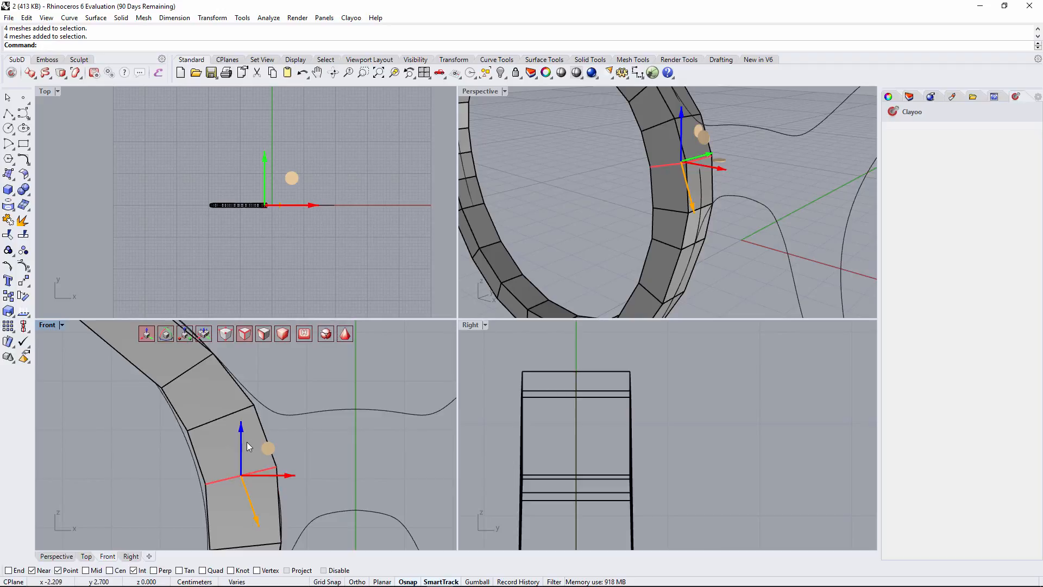
drag(243, 438, 244, 442)
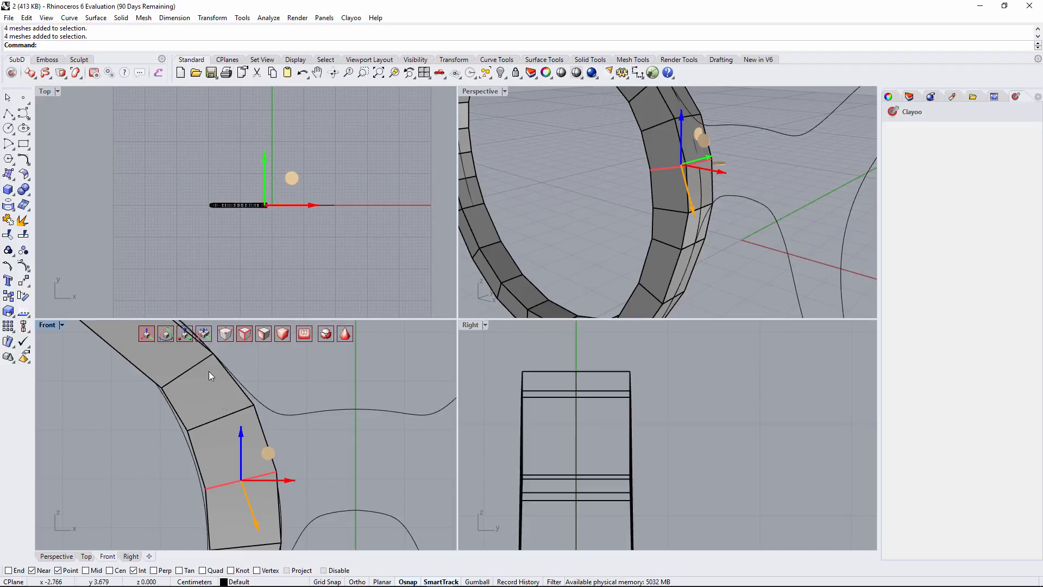
right_drag(209, 368, 212, 426)
click(765, 181)
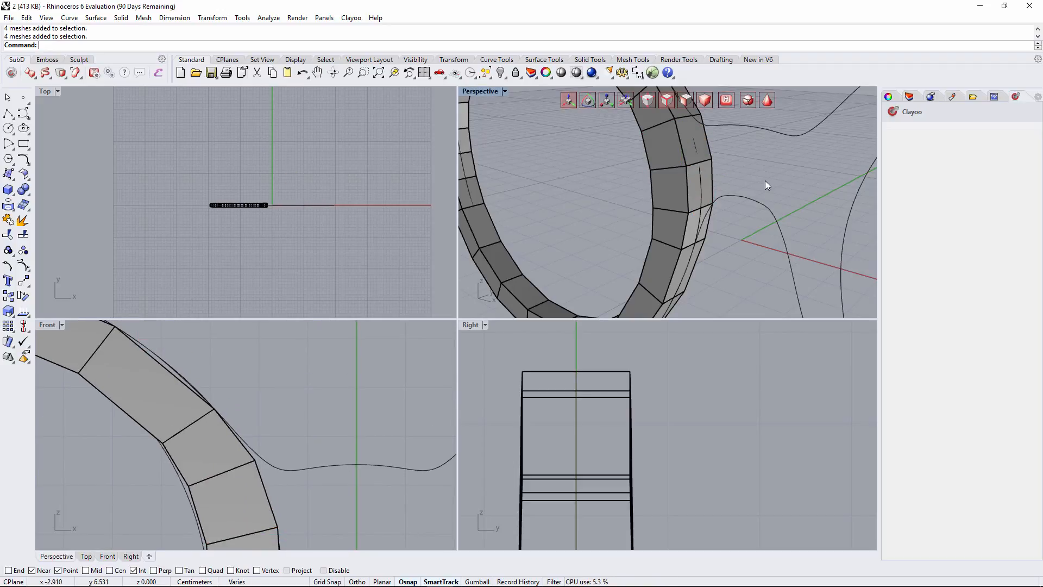
- Select the two neighbouring outer rim faces facing the bridge and move them slightly outward toward the bridge curves
click(691, 151)
ctrl+shift+click(685, 129)
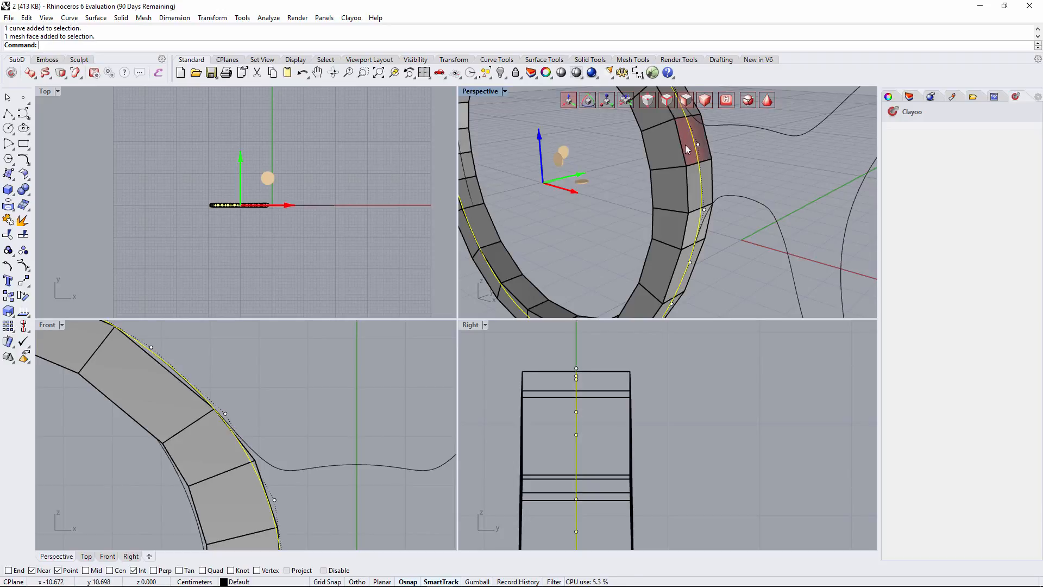
ctrl+shift+click(697, 182)
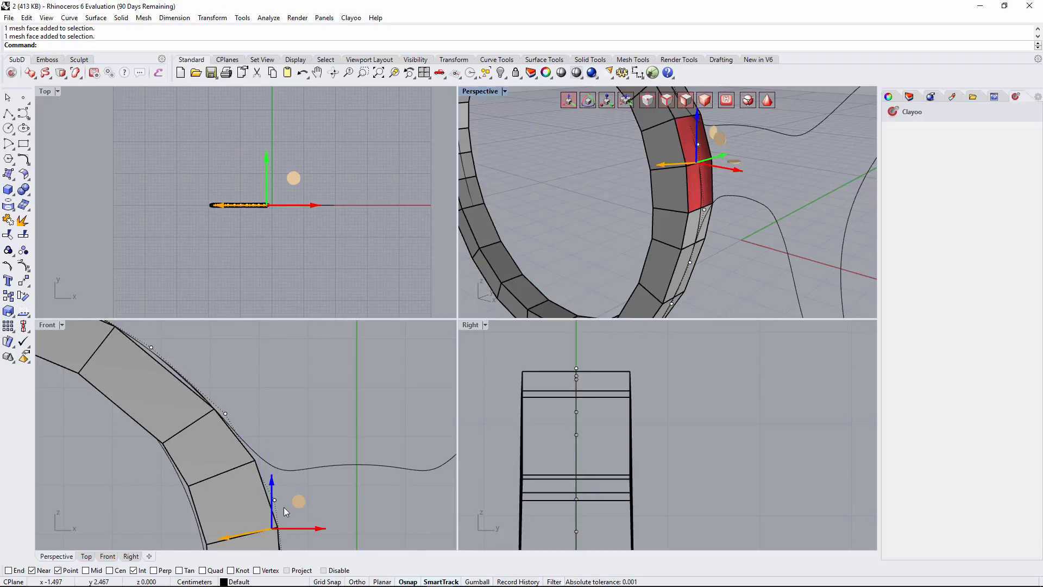
right_drag(284, 508, 292, 435)
drag(306, 438, 316, 445)
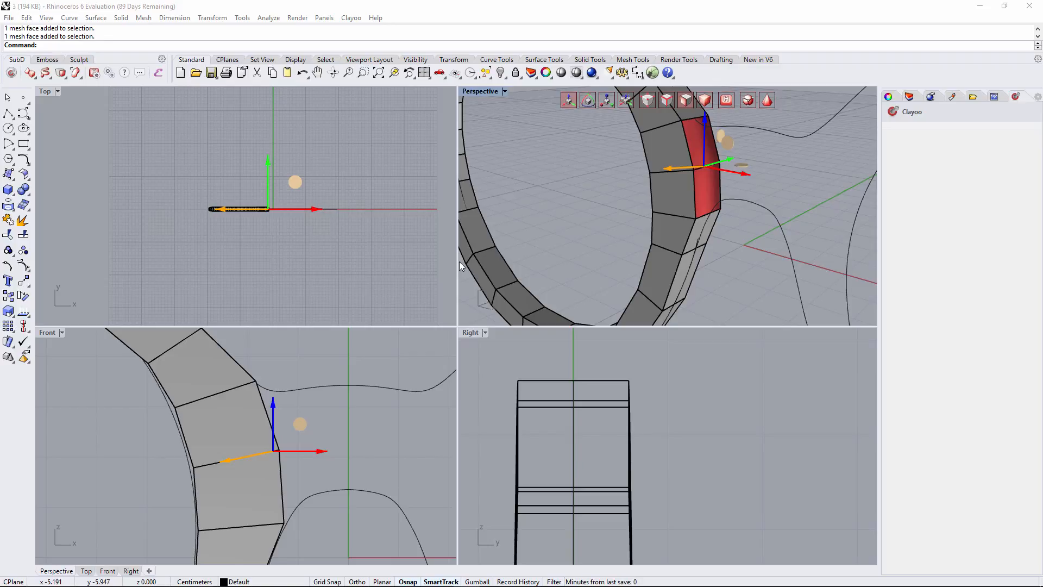
- Extrude the two selected faces as a group toward the frame's centre, about 1.19 high with a taper of about -0.265
click(61, 74)
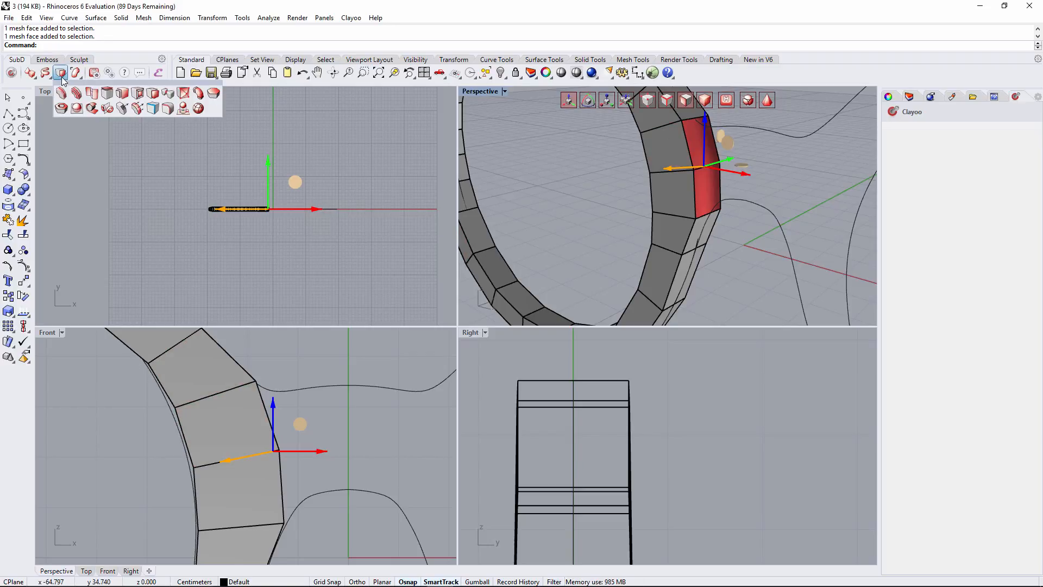
click(138, 93)
drag(183, 469, 304, 465)
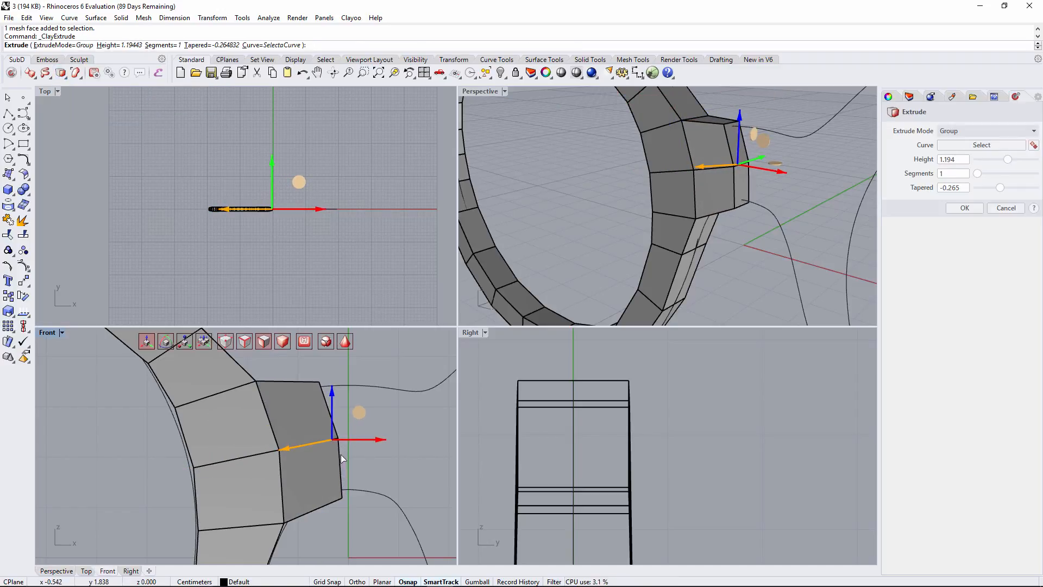
shift+right_drag(733, 143, 722, 182)
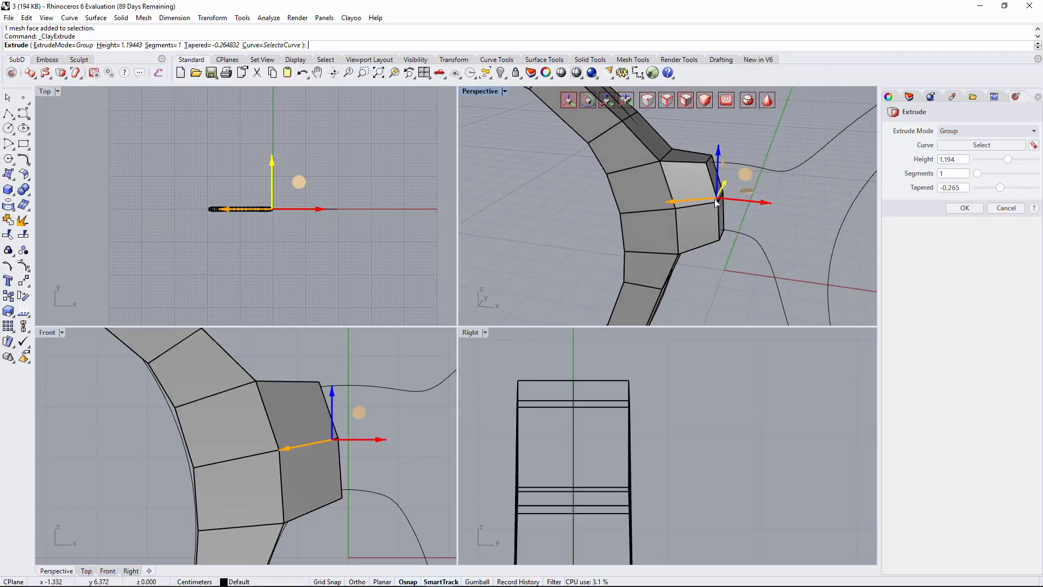
right_drag(363, 438, 320, 424)
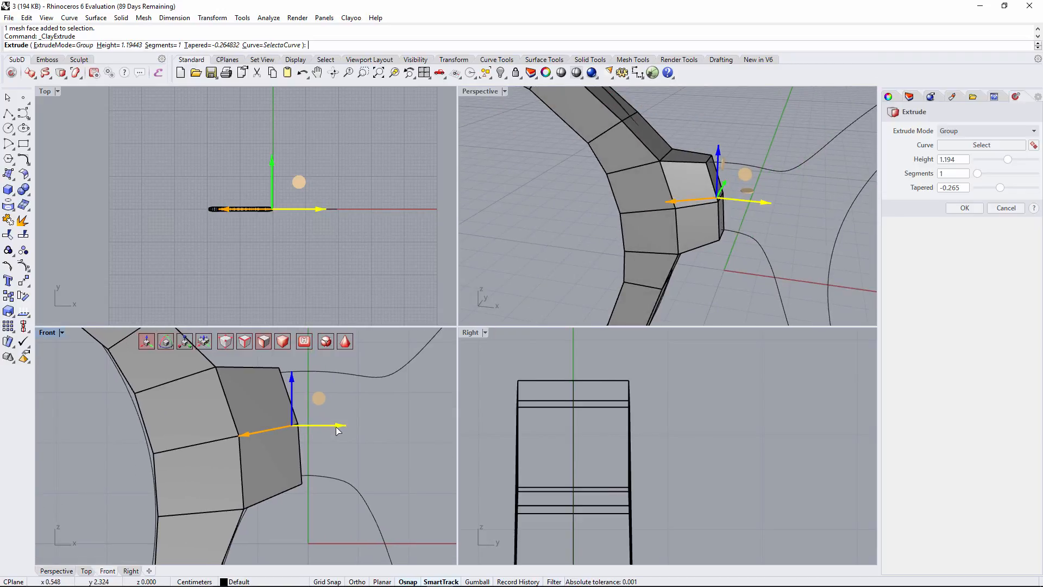
- Extend the bridge extrusion to a height of about 1.25 in one segment and confirm it
drag(340, 427, 371, 428)
right_drag(351, 404, 327, 391)
drag(346, 418, 330, 419)
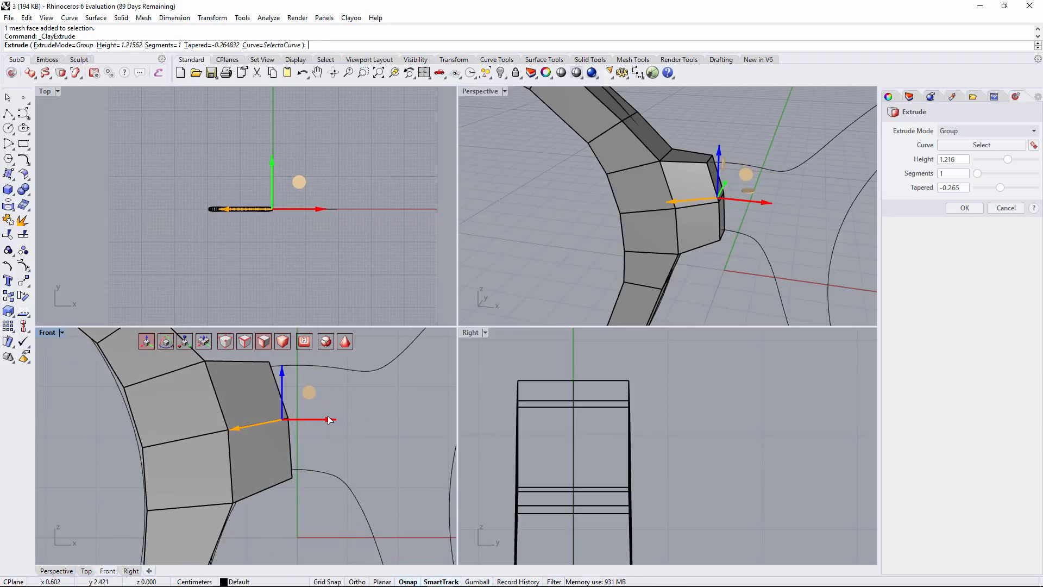
scroll(350, 417, up, 3)
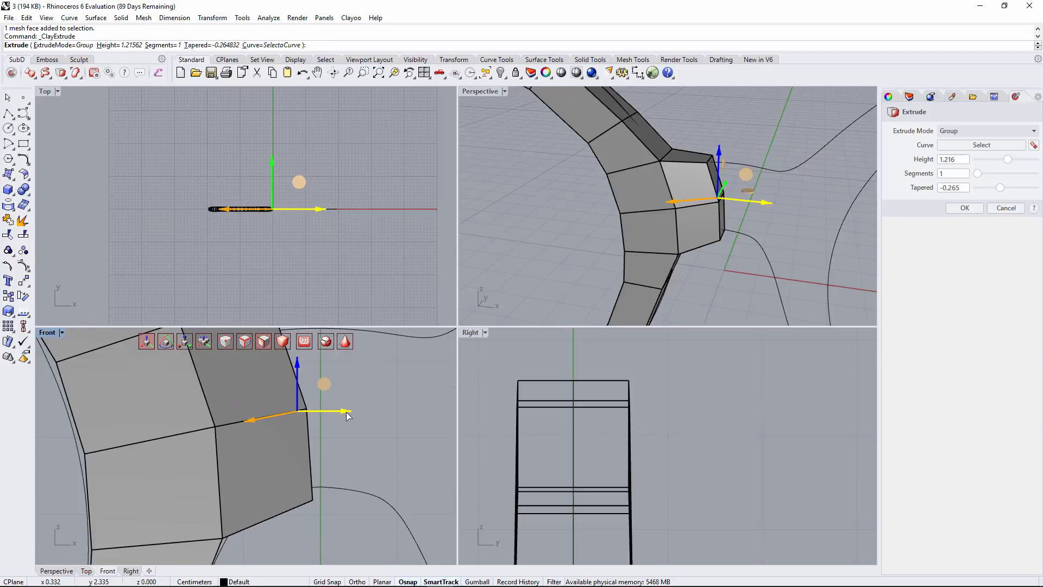
drag(342, 411, 345, 410)
right_drag(338, 430, 335, 456)
right_drag(679, 212, 845, 176)
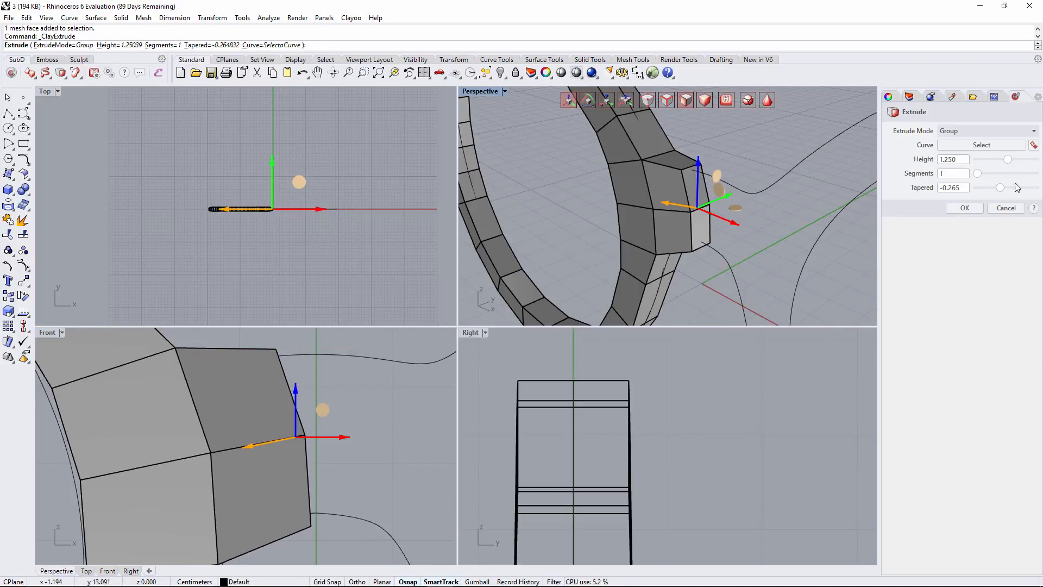
drag(1003, 193, 1003, 194)
mouse_move(679, 207)
shift+right_down()
mouse_move(597, 203)
mouse_move(683, 188)
shift+right_up()
click(964, 208)
- Delete the two end faces of the bridge extrusion to leave its centre end open
right_drag(612, 177, 620, 201)
key(Delete)
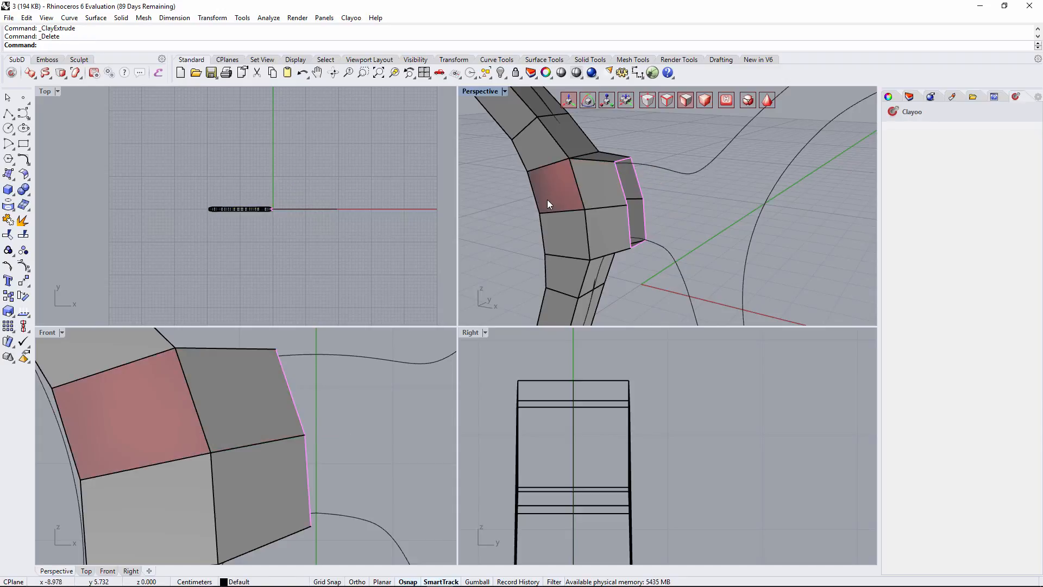
scroll(285, 352, down, 3)
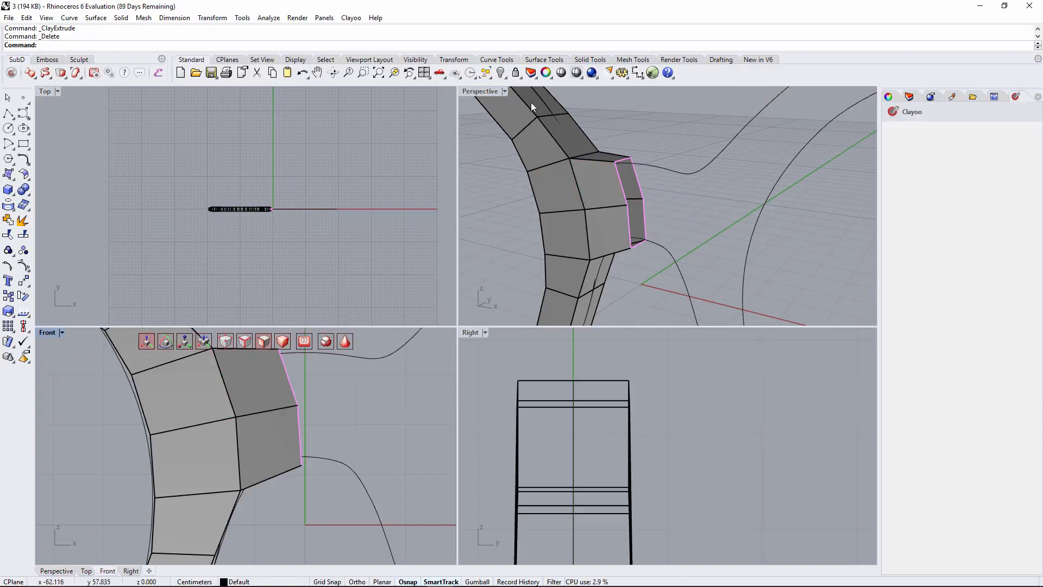
- Select the vertices around the open bridge end and project them onto the YZ plane
click(225, 341)
right_drag(271, 389, 265, 442)
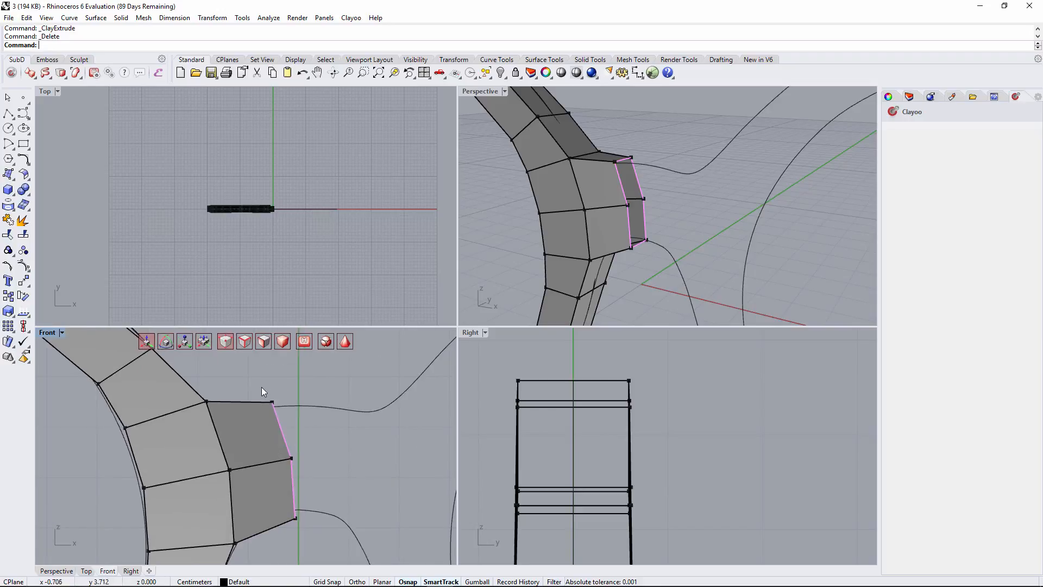
drag(329, 548, 329, 552)
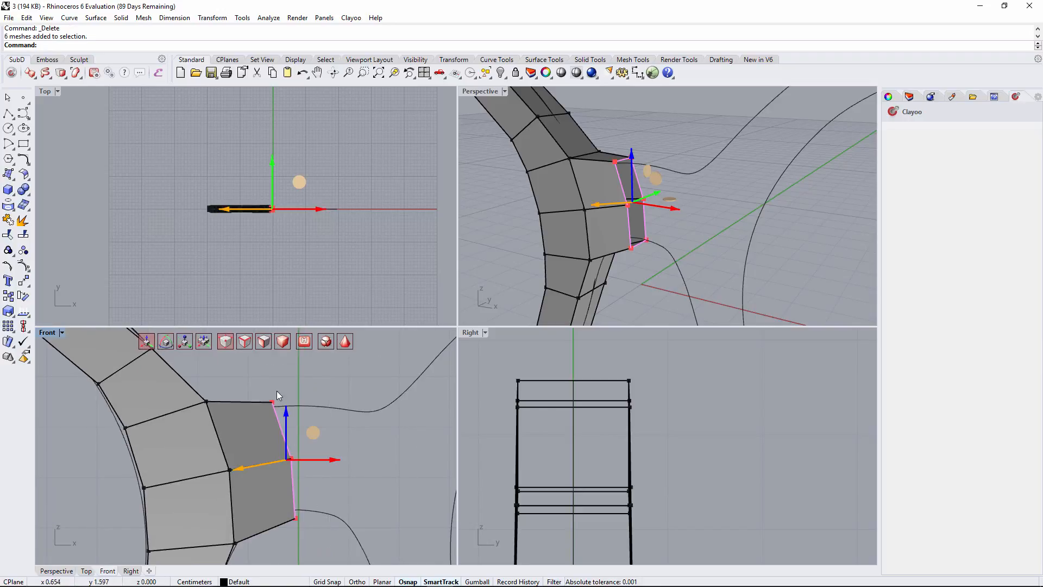
click(61, 73)
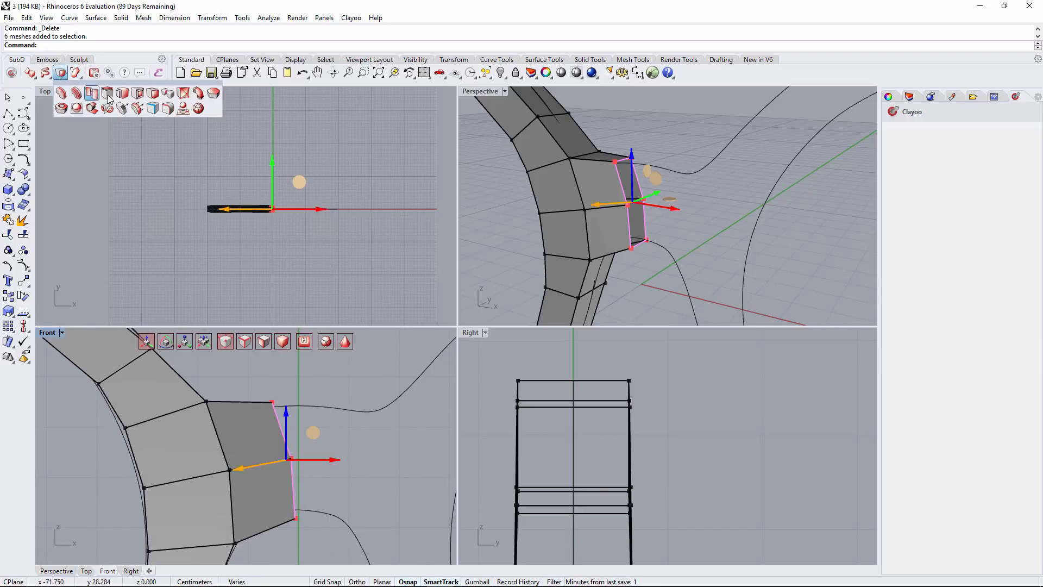
click(183, 109)
right_drag(622, 190, 679, 197)
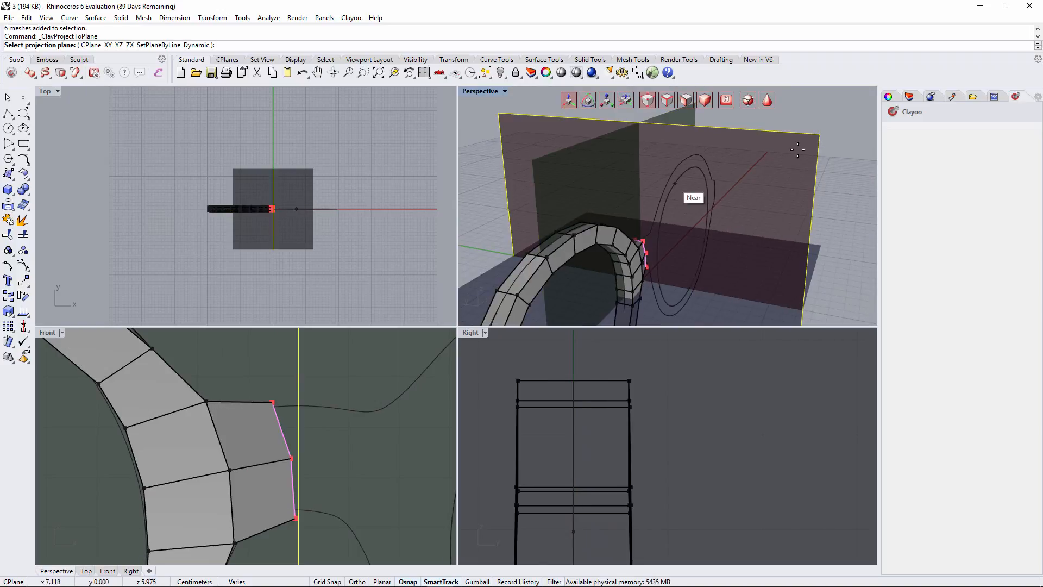
click(792, 155)
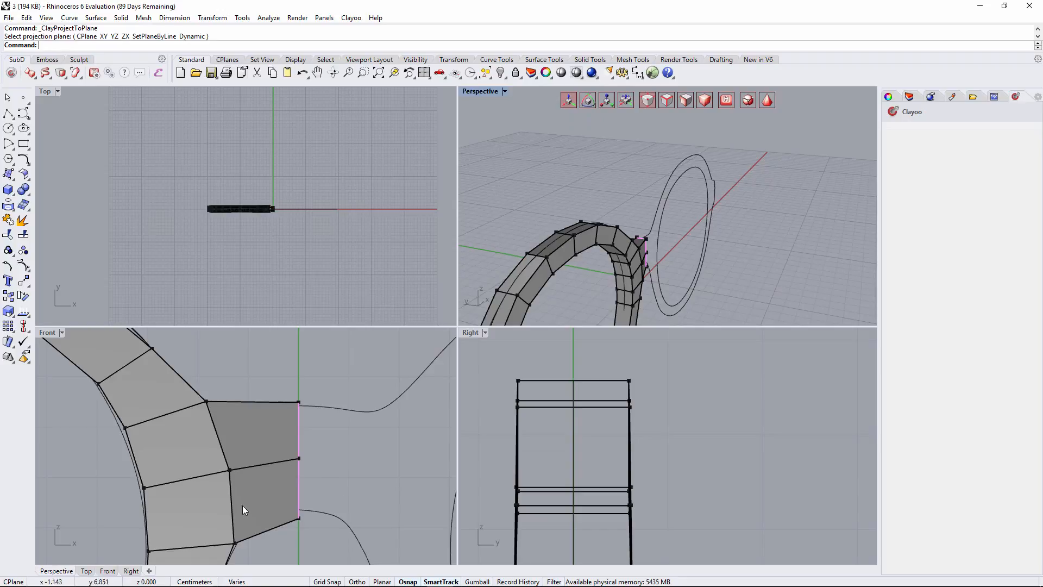
- Select the whole rim mesh and apply Symmetry using the open bridge edge loop to create the other half of the frame
right_drag(598, 244, 717, 103)
click(605, 174)
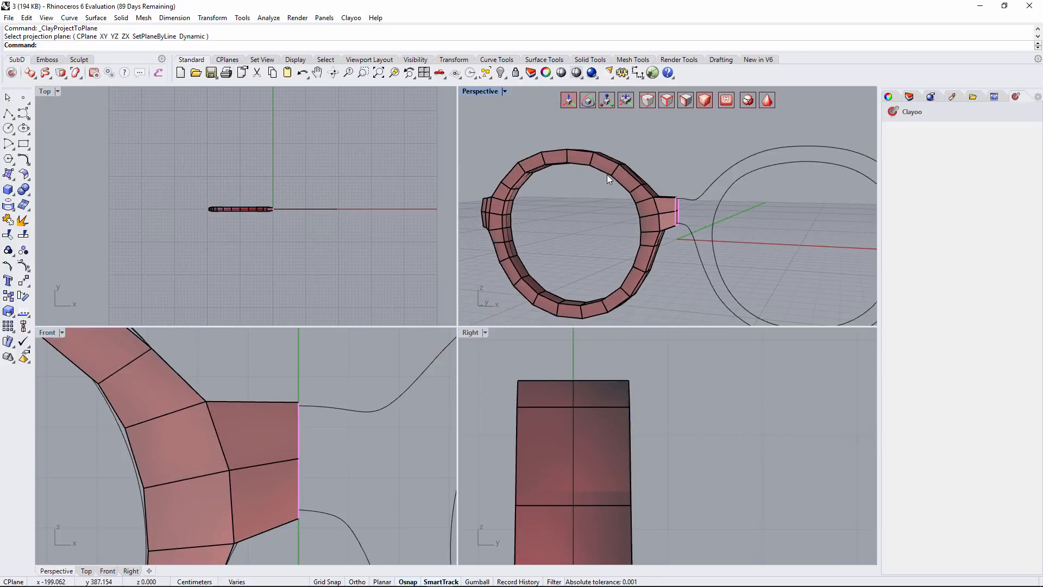
click(595, 158)
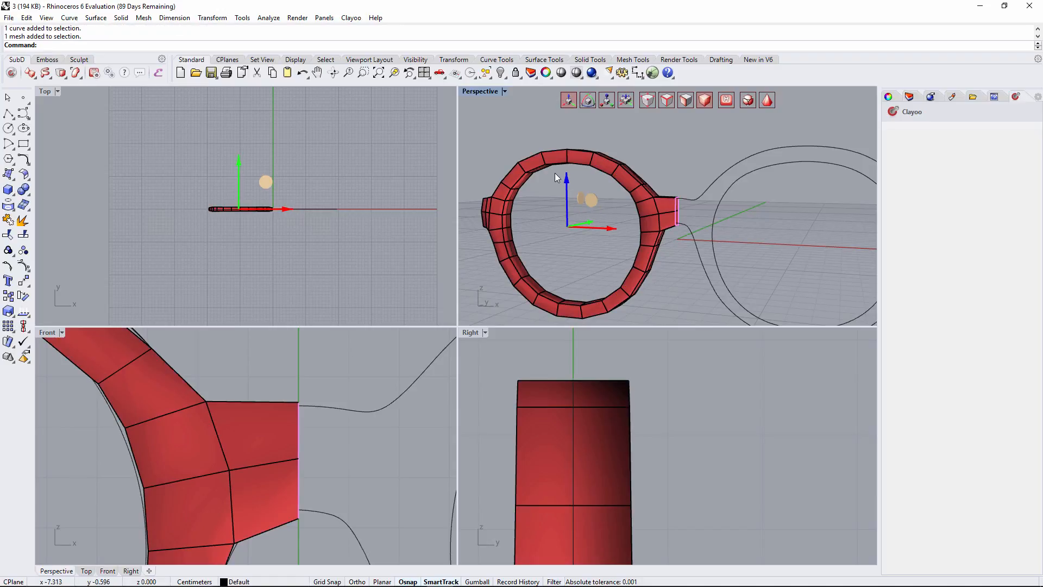
scroll(274, 200, up, 10)
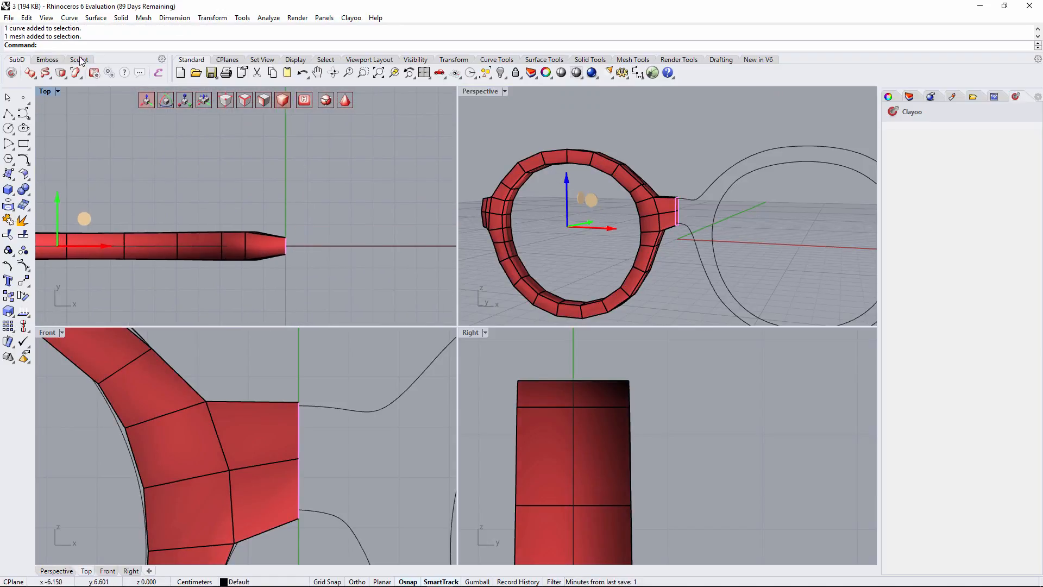
click(66, 77)
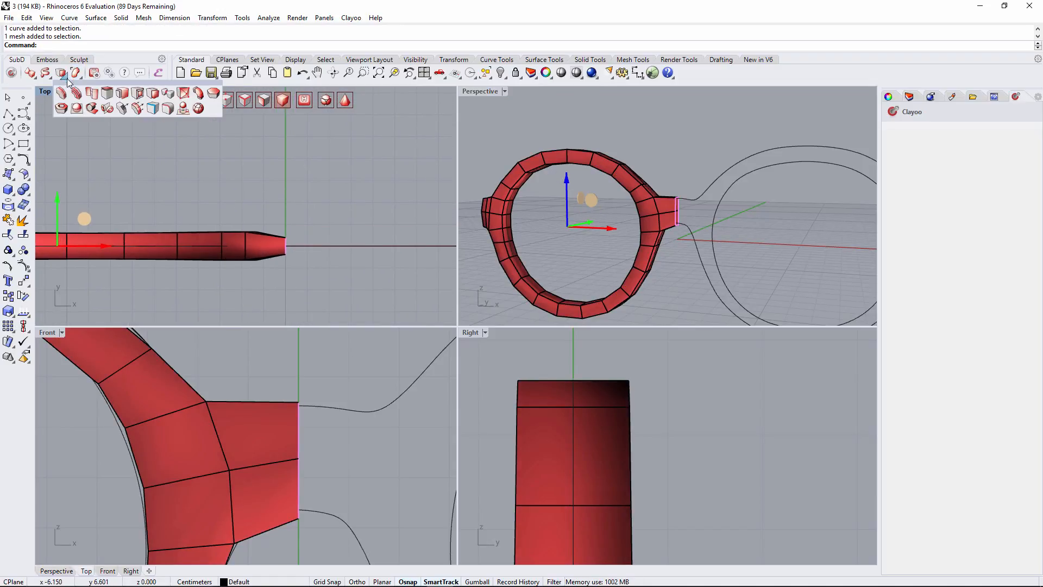
click(107, 108)
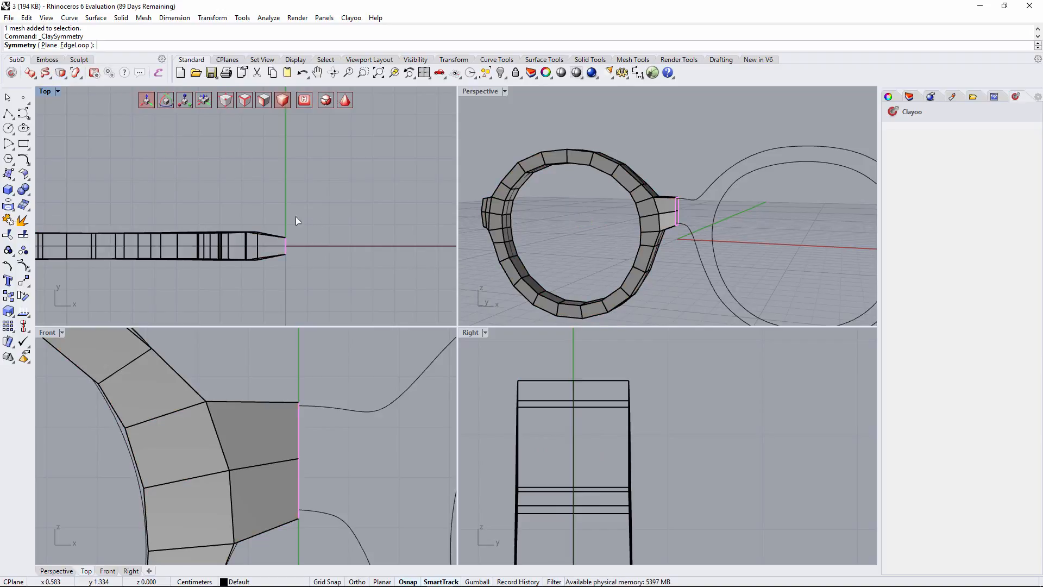
click(74, 45)
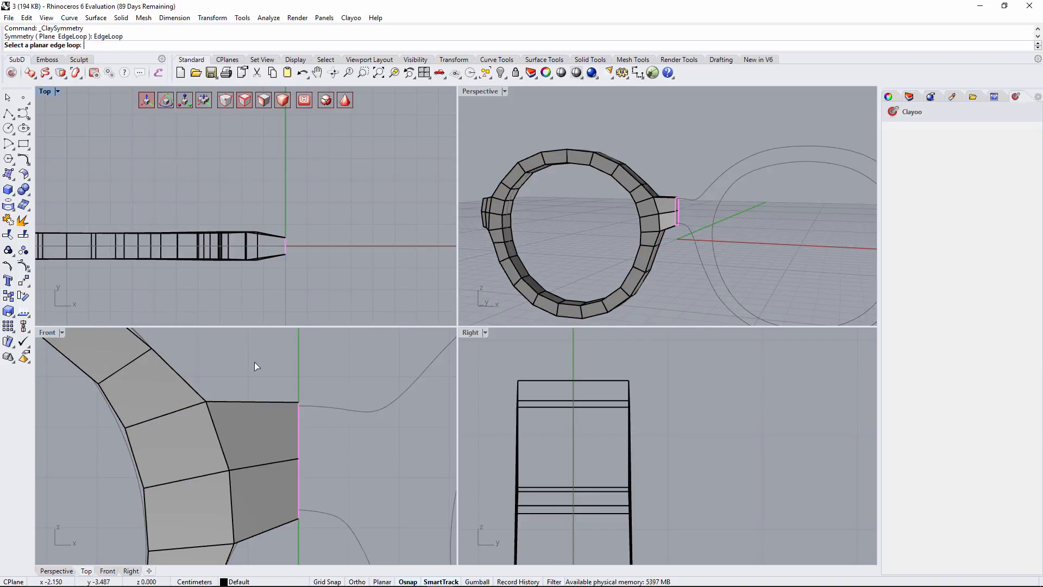
click(289, 368)
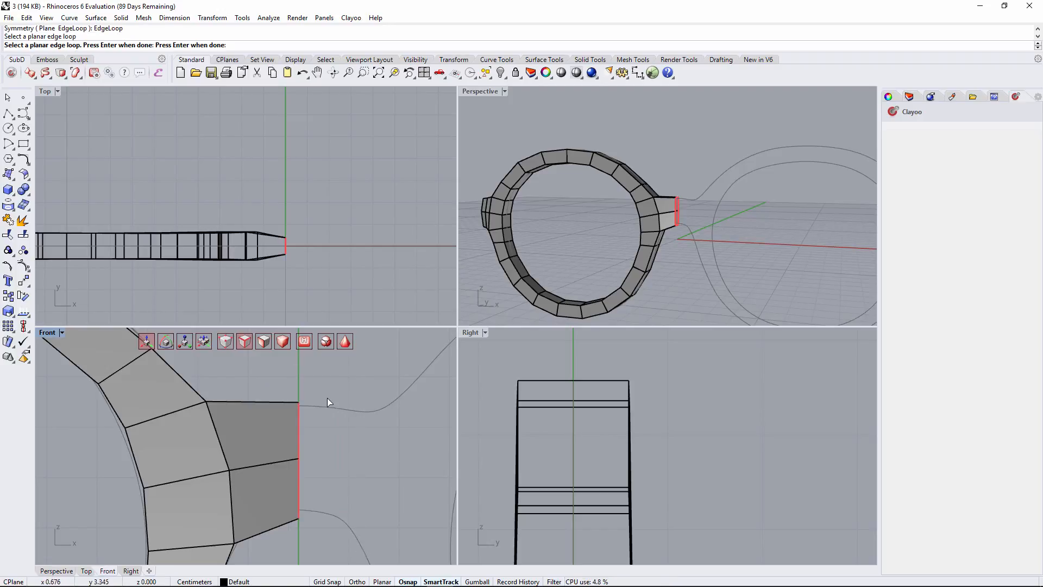
key(Return)
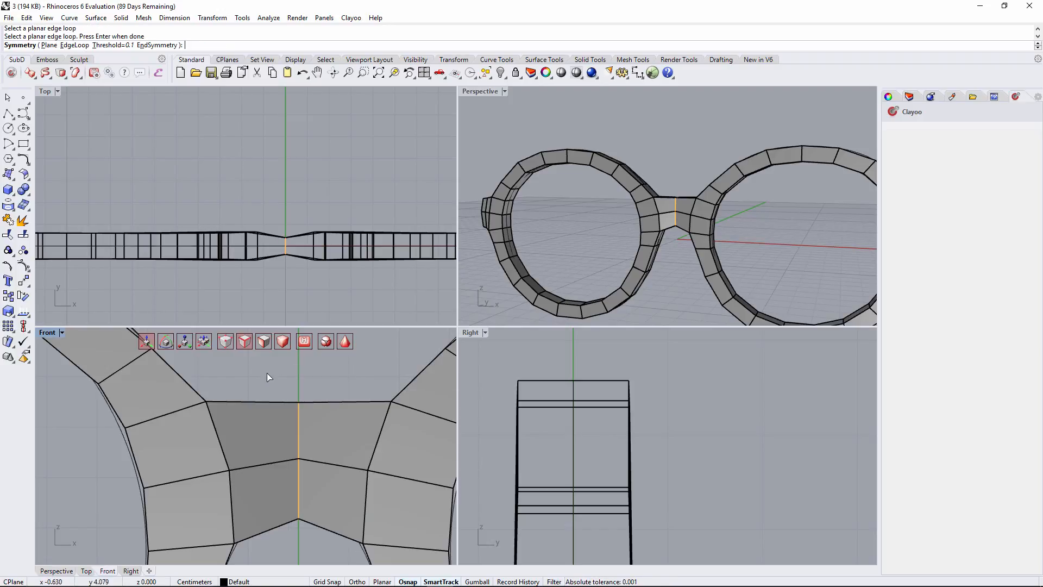
right_drag(763, 210, 701, 272)
scroll(676, 226, up, 8)
scroll(680, 216, down, 3)
right_drag(734, 163, 647, 151)
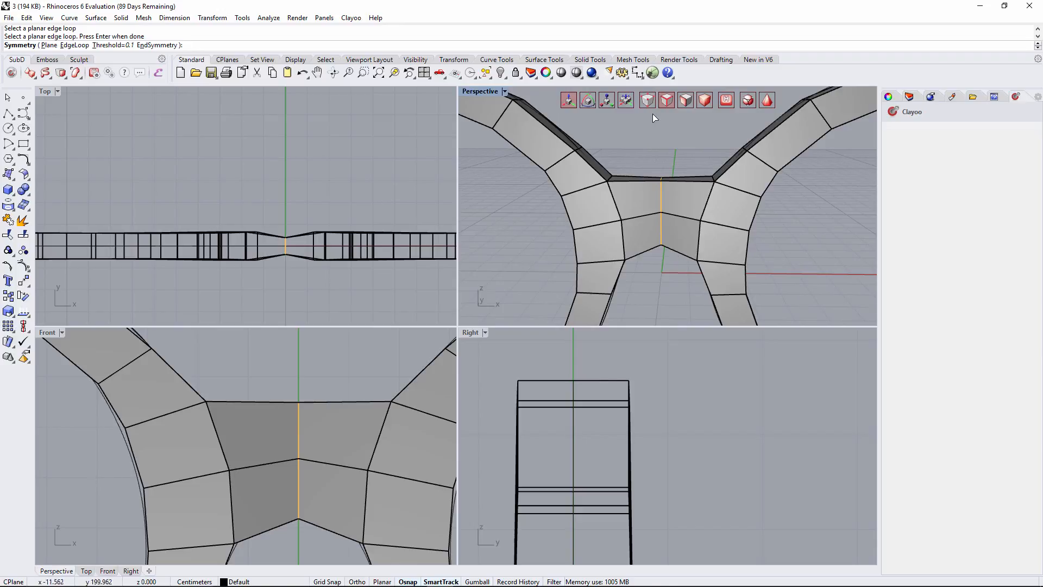
right_click(198, 151)
- Select the bridge's centre edge loop and move it forward in two stages, switching the frame to smooth display between them
drag(659, 152, 680, 286)
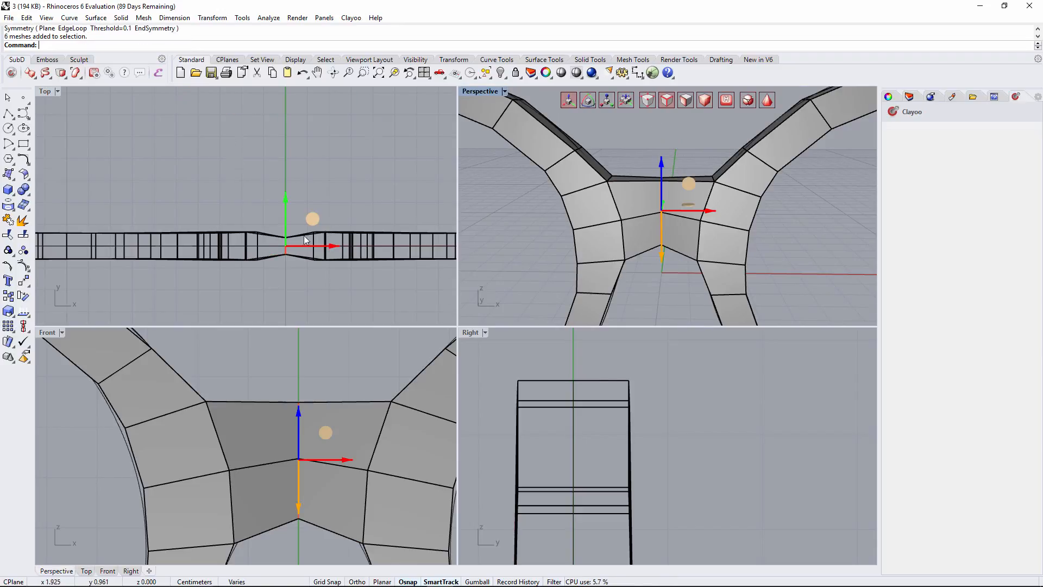
scroll(302, 240, up, 5)
drag(268, 215, 269, 234)
right_drag(496, 204, 658, 210)
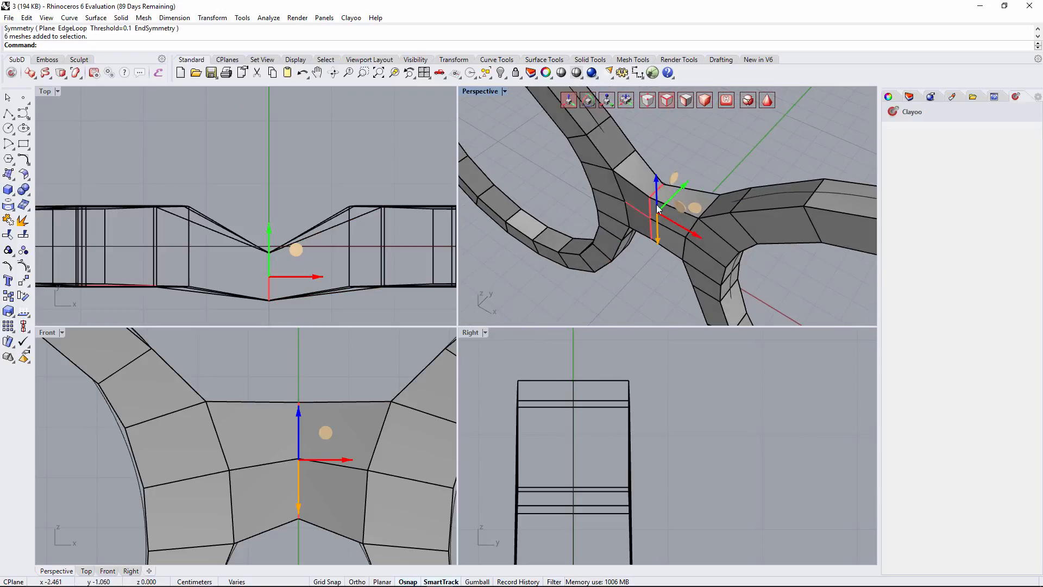
click(767, 100)
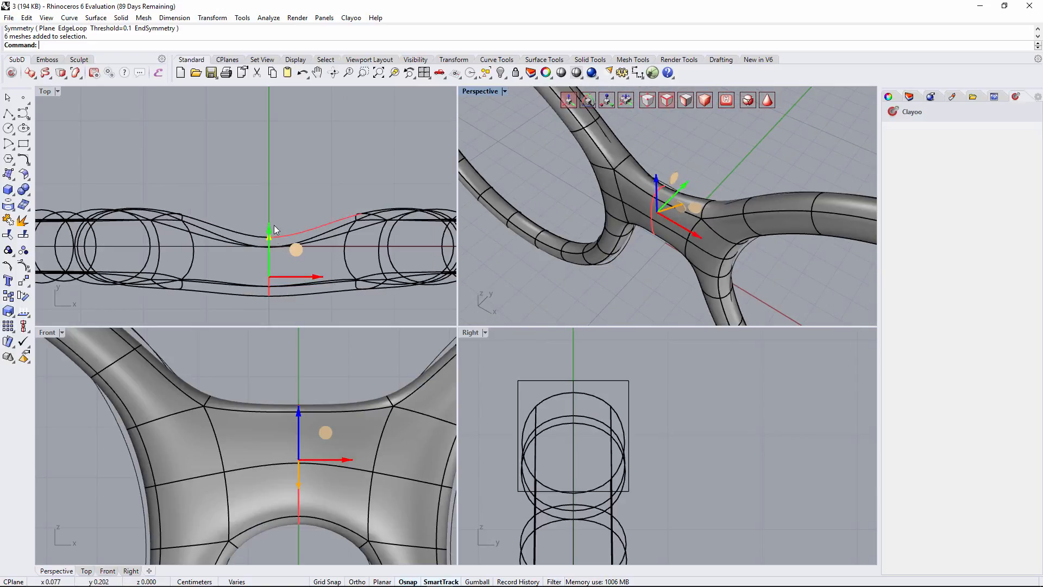
drag(274, 225, 267, 256)
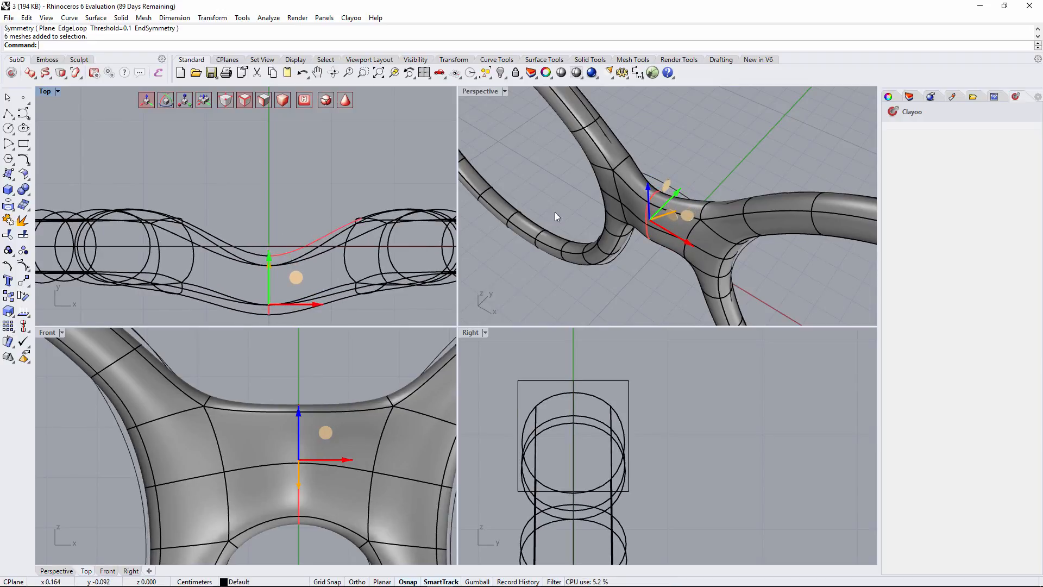
- Examine the smoothed frame and its bridge from several angles, at full size and close up
right_drag(628, 242, 695, 182)
shift+right_drag(656, 251, 628, 200)
scroll(677, 220, down, 15)
scroll(641, 236, up, 10)
scroll(641, 236, down, 8)
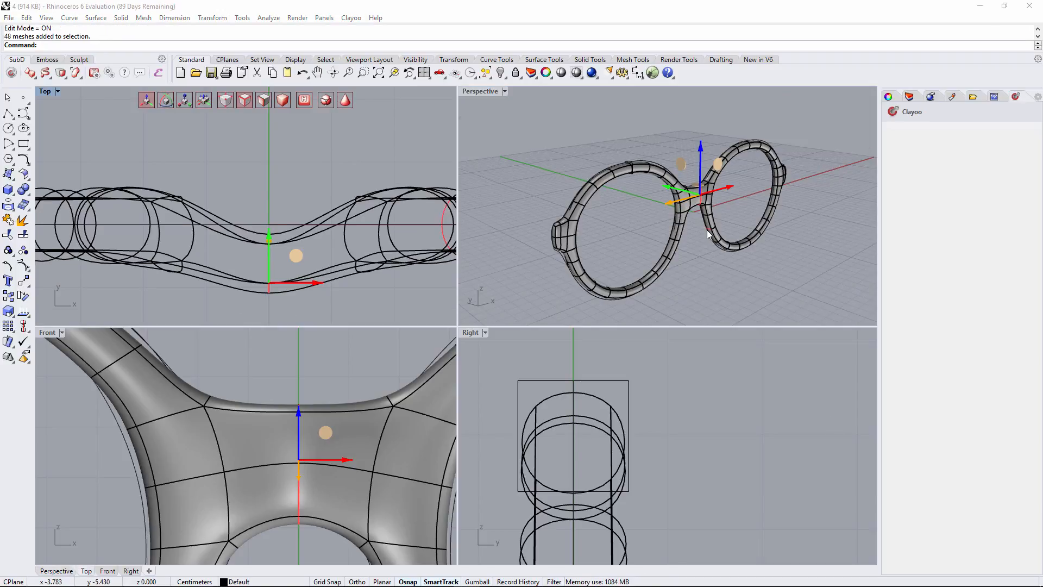
scroll(709, 234, up, 6)
scroll(719, 176, up, 2)
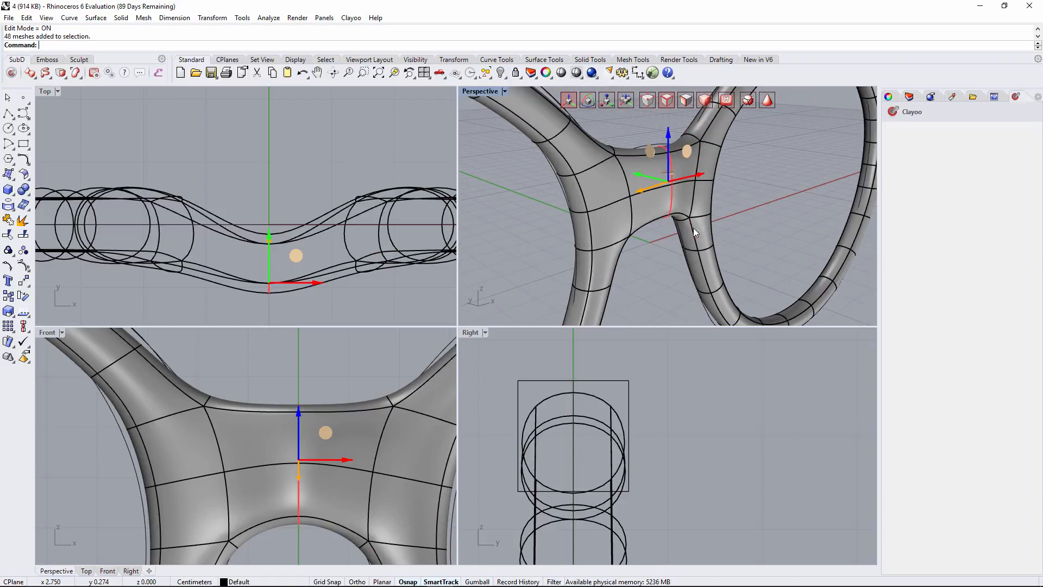
- Select the nose-side face of the right rim just below the bridge and scale it wider front to back to shape the nose pads
right_drag(693, 228, 666, 142)
key(Escape)
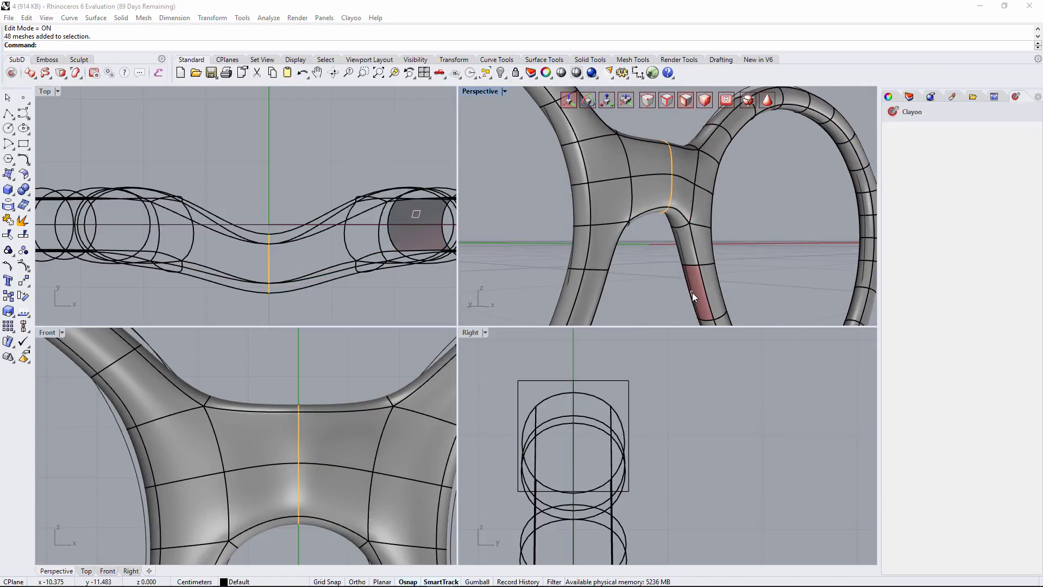
click(692, 292)
click(724, 324)
right_drag(704, 146, 693, 210)
scroll(693, 210, up, 5)
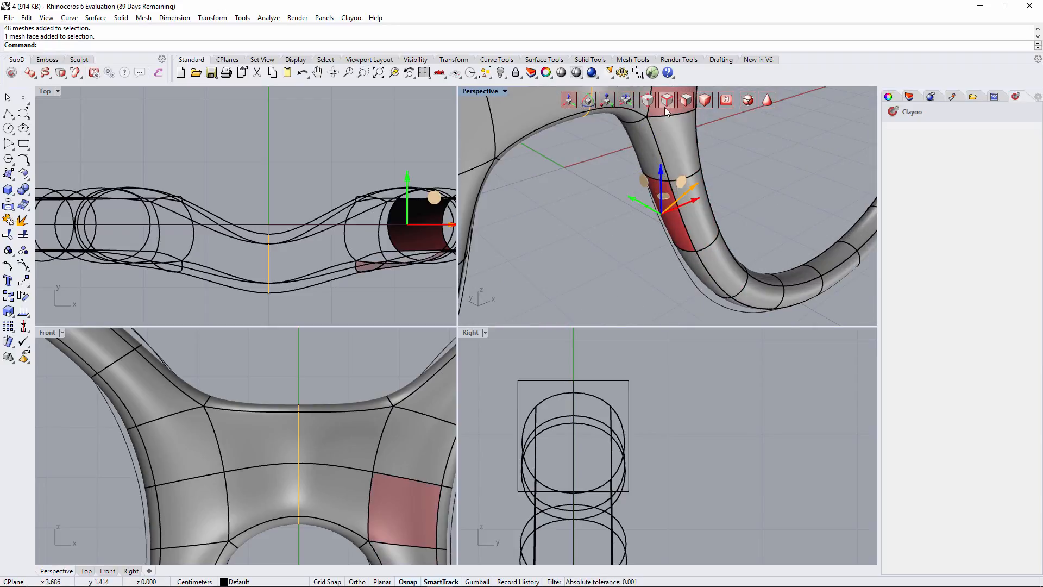
click(646, 99)
click(589, 101)
drag(628, 197, 605, 185)
right_drag(720, 214, 632, 209)
drag(697, 211, 699, 212)
right_drag(705, 197, 627, 167)
drag(642, 158, 644, 158)
- Switch the frame from smooth to faceted box display to expose the mesh around the rim's outer hinge side
right_drag(602, 177, 759, 136)
right_drag(727, 170, 793, 116)
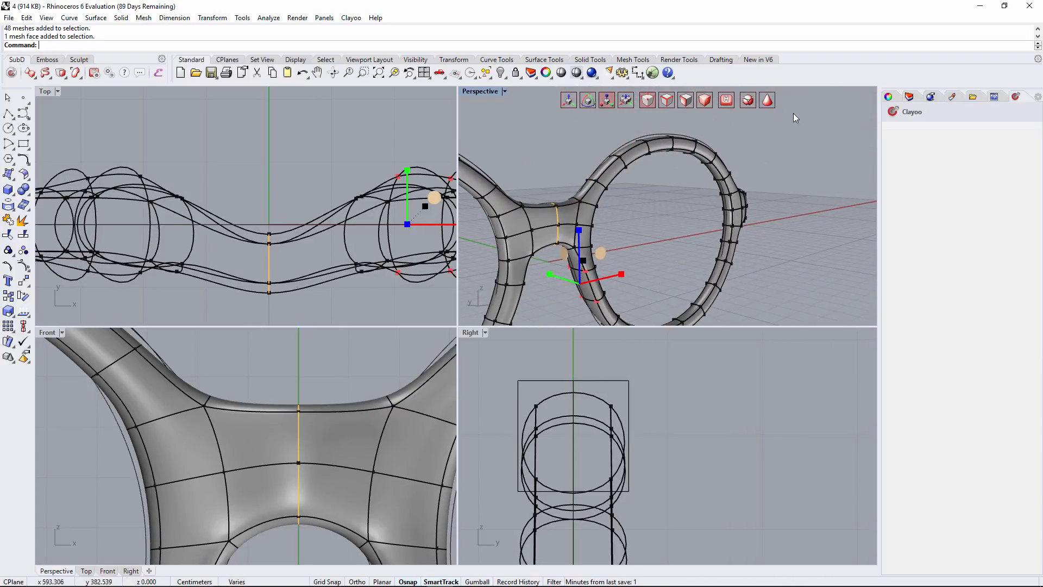
click(767, 100)
scroll(709, 196, up, 5)
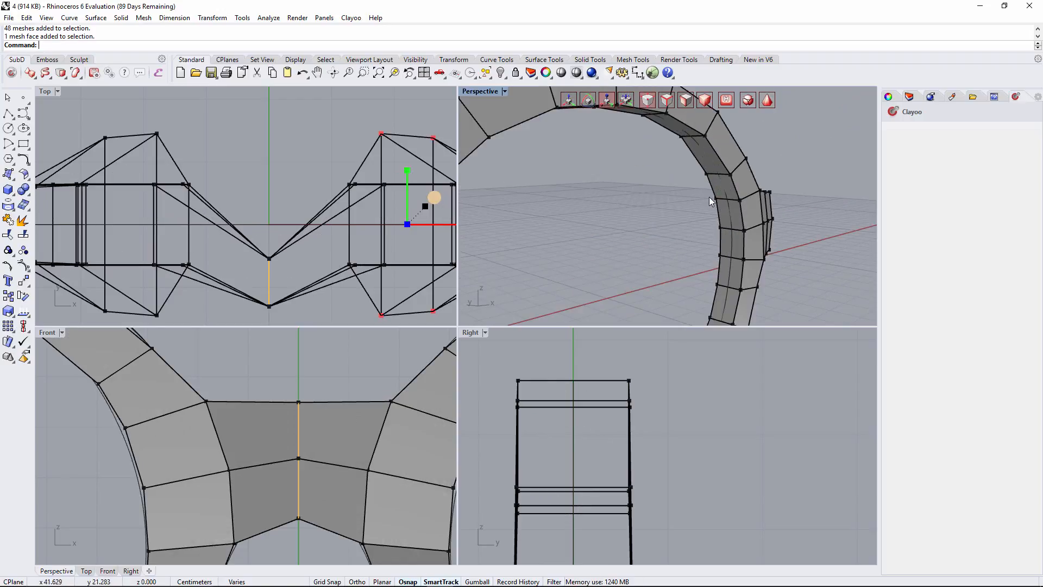
scroll(713, 170, down, 5)
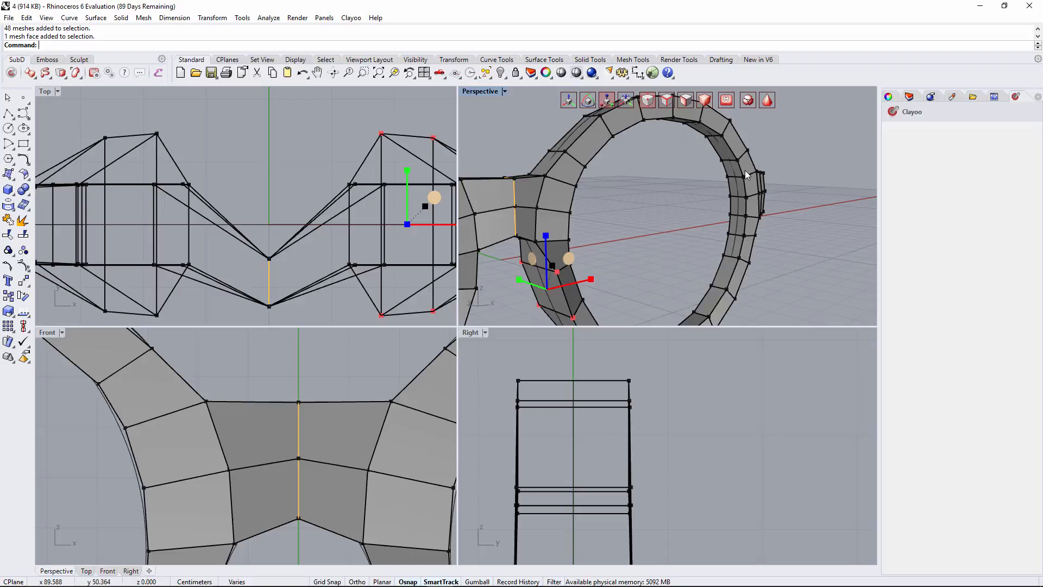
scroll(745, 171, up, 3)
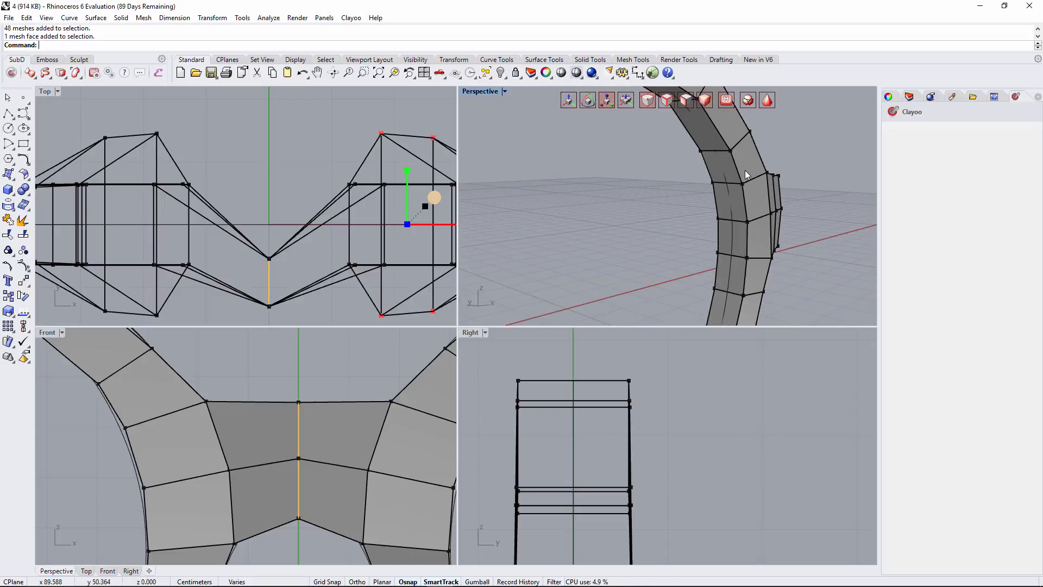
right_drag(745, 170, 735, 128)
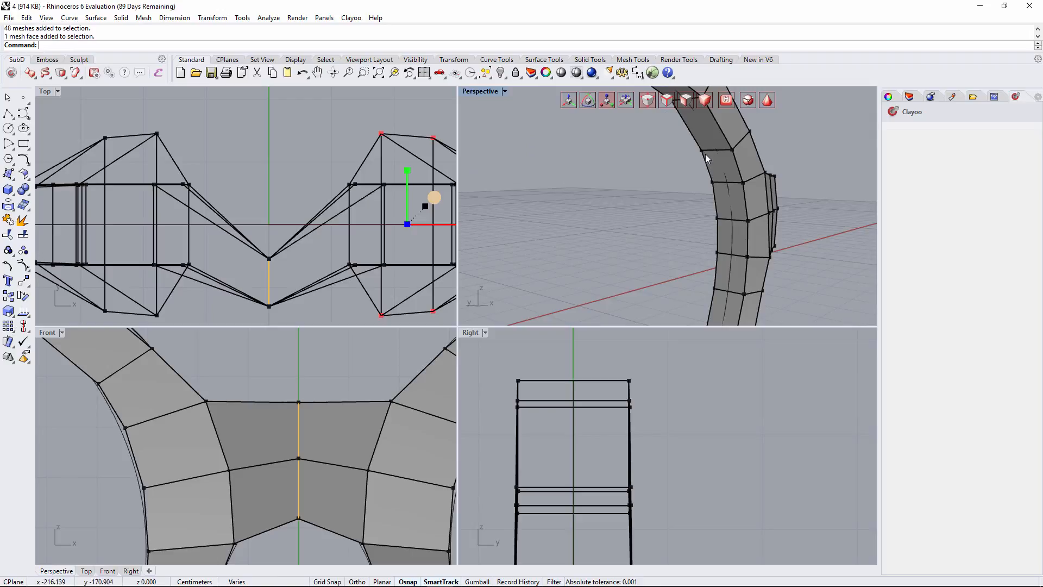
click(61, 77)
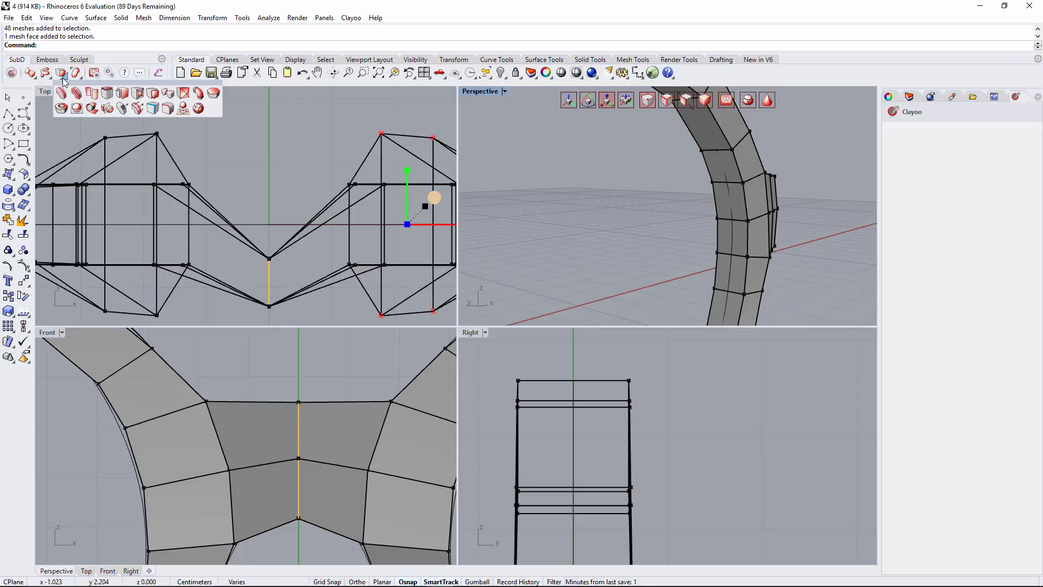
click(61, 94)
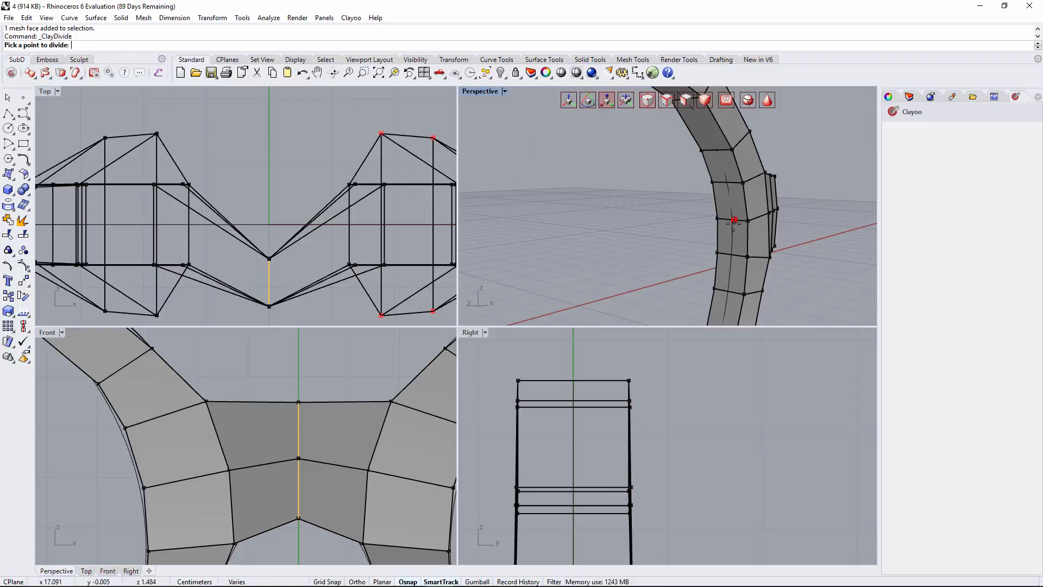
scroll(668, 213, down, 3)
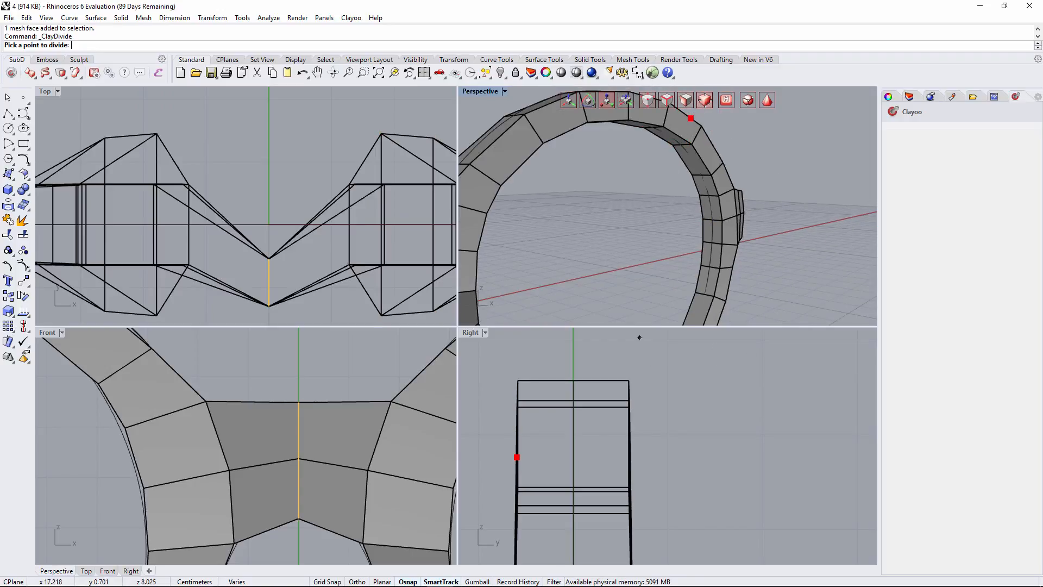
click(646, 215)
key(Return)
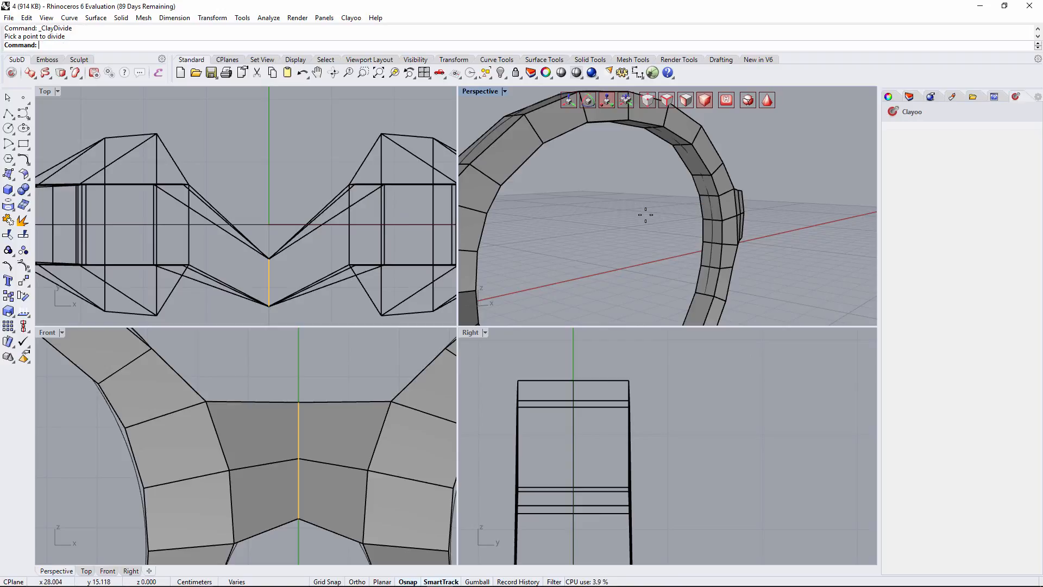
- Divide the rim's inner face band lengthwise along its middle, adding an edge loop around the whole lens opening
key(Return)
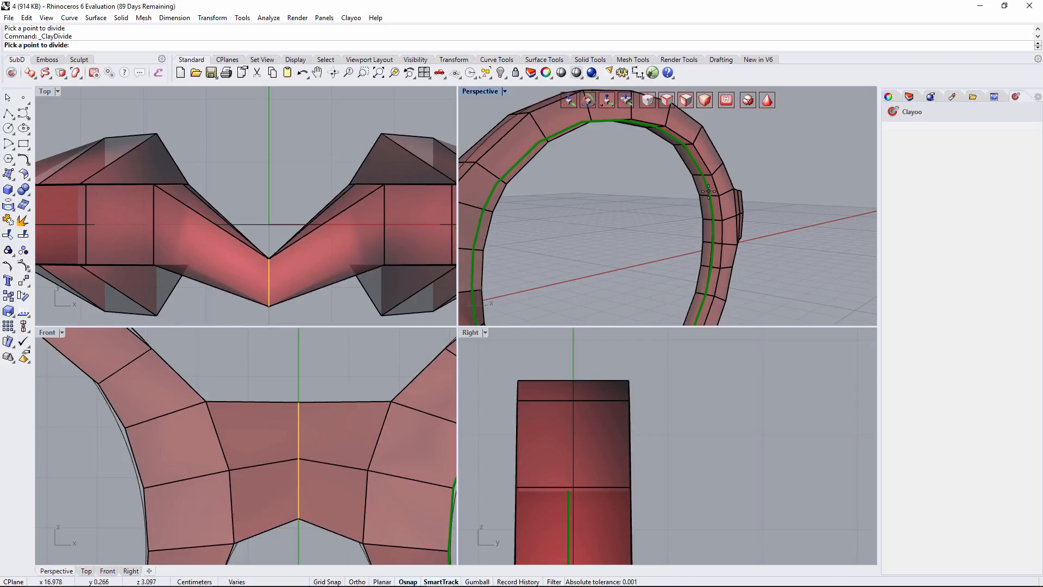
scroll(338, 249, down, 7)
right_drag(277, 245, 116, 243)
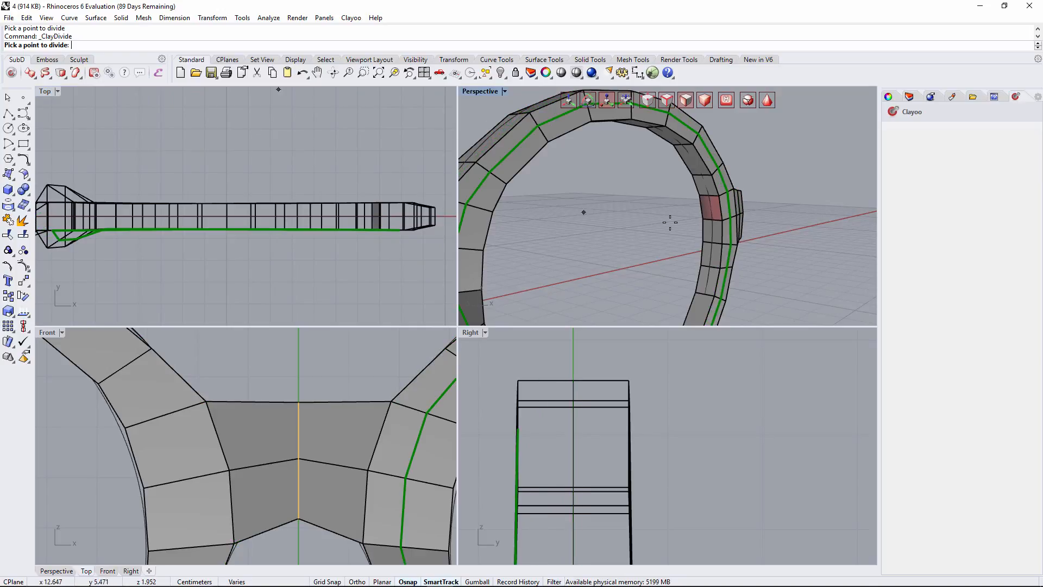
click(713, 243)
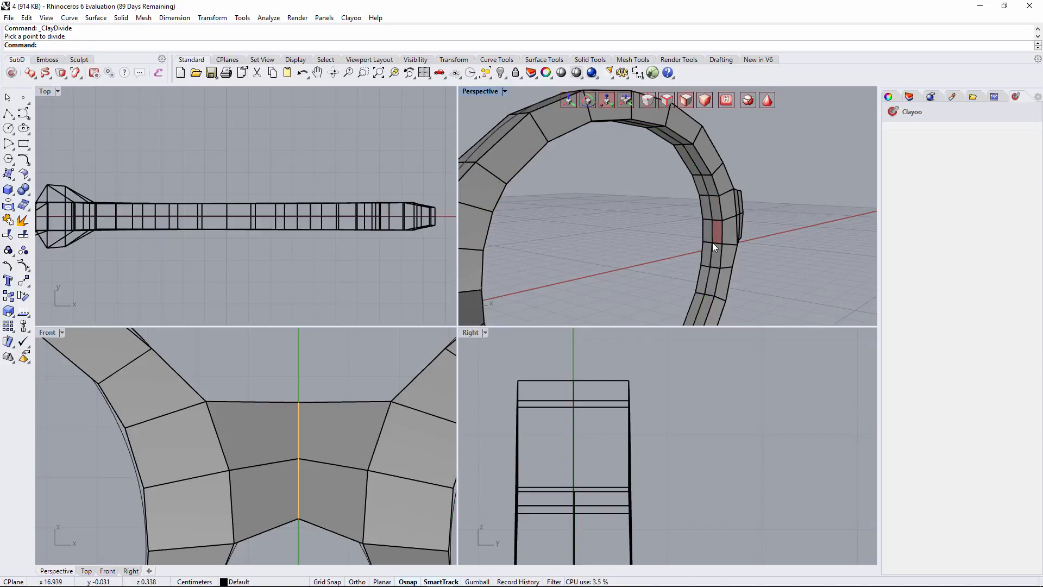
- Try to pick the new middle edges inside the rim, and call SelCrv to select the overlapping curves
scroll(705, 201, up, 3)
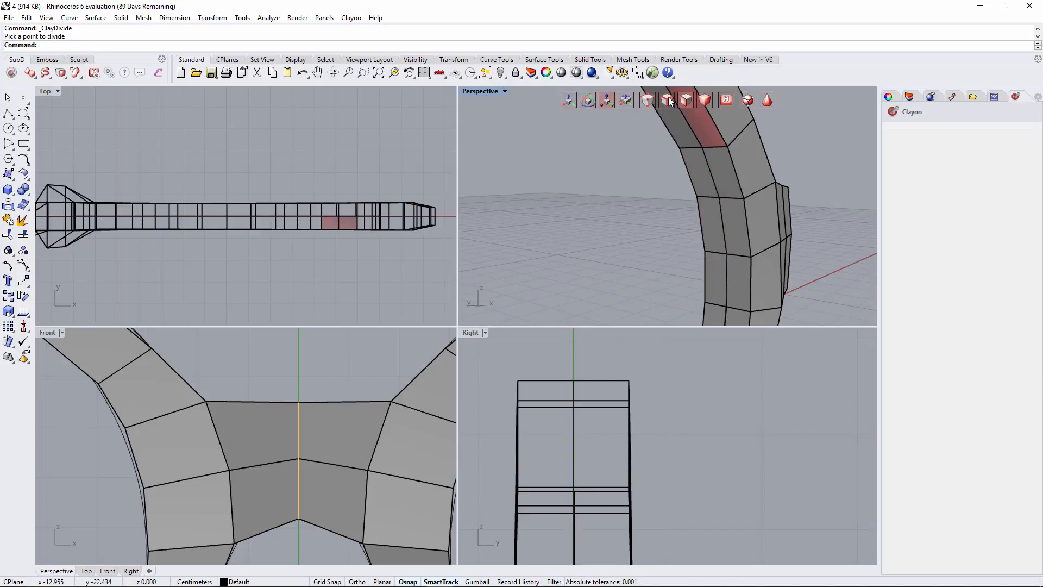
click(722, 202)
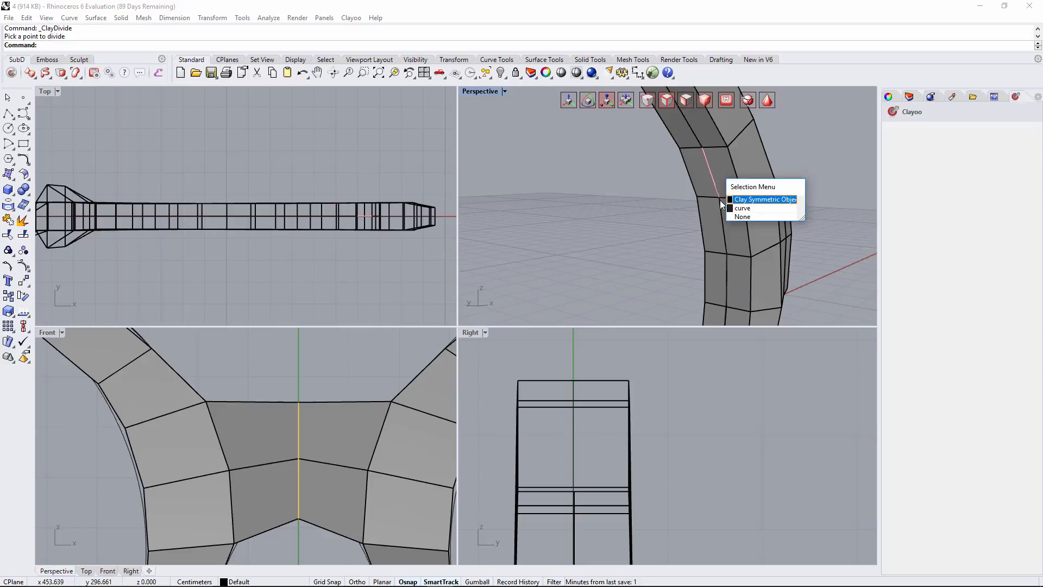
click(721, 222)
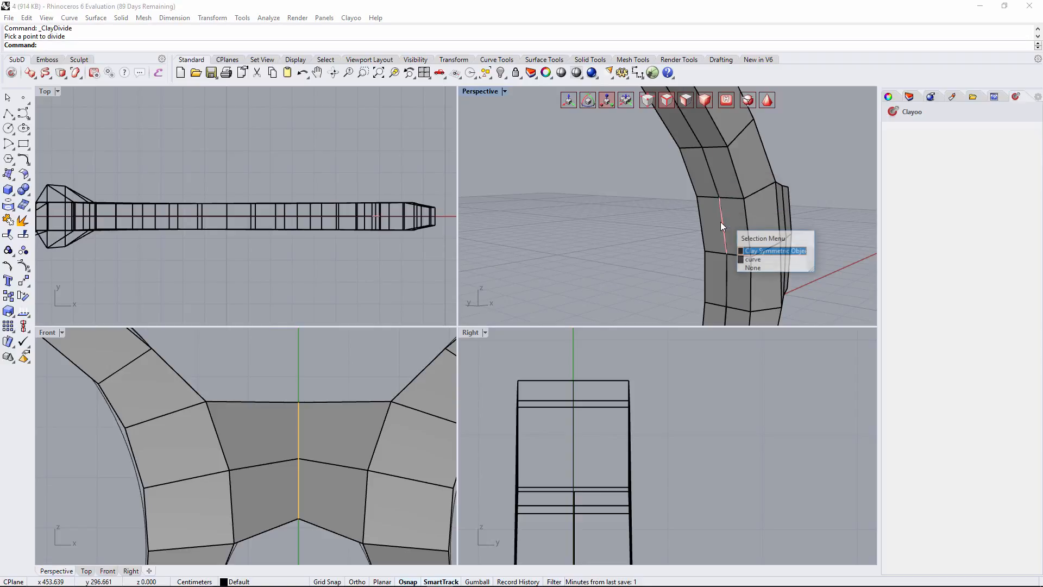
click(664, 212)
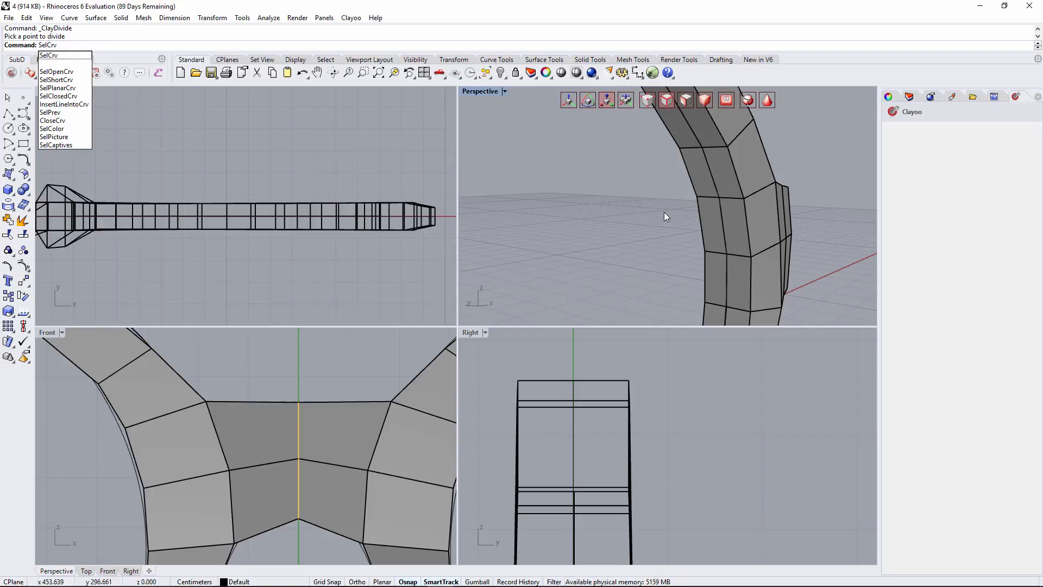
- Select all the curves in the model and hide them
key(Return)
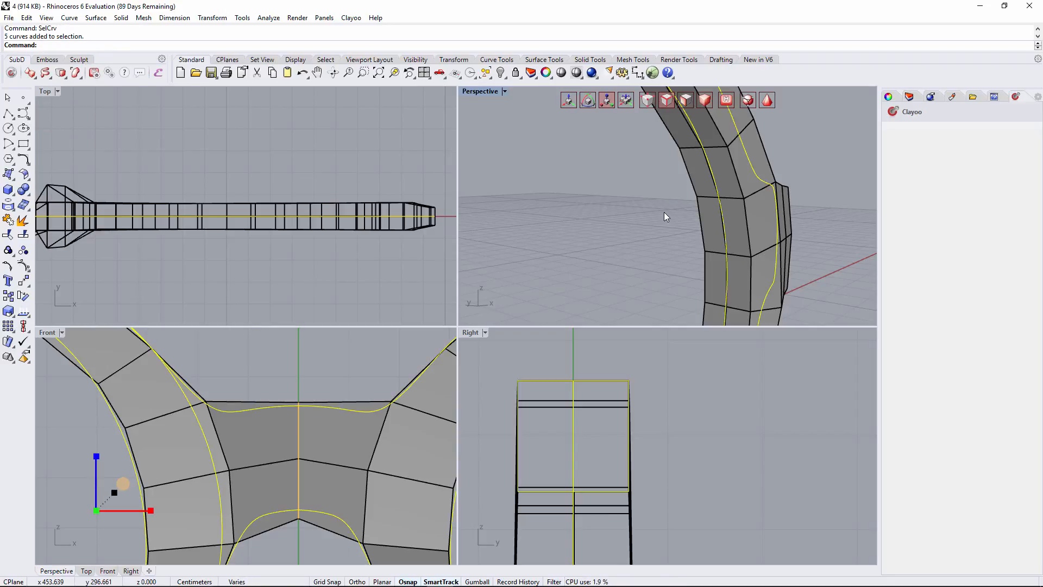
text(Hide)
key(Return)
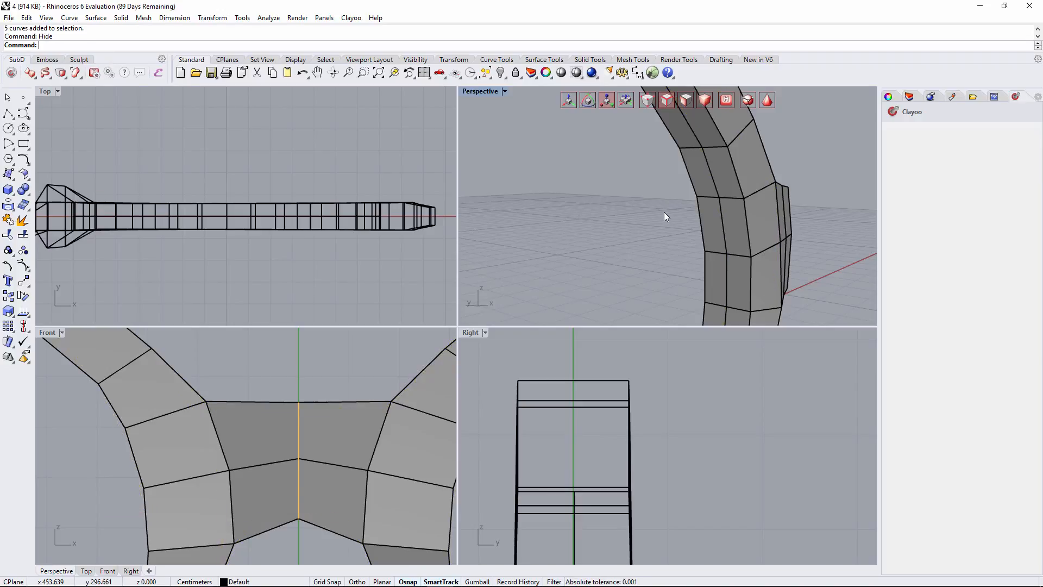
- Select the central edge loop inside the lens rim and split its sides at a point near it, keeping the central edge
ctrl+shift+click(710, 184)
ctrl+shift+click(722, 227)
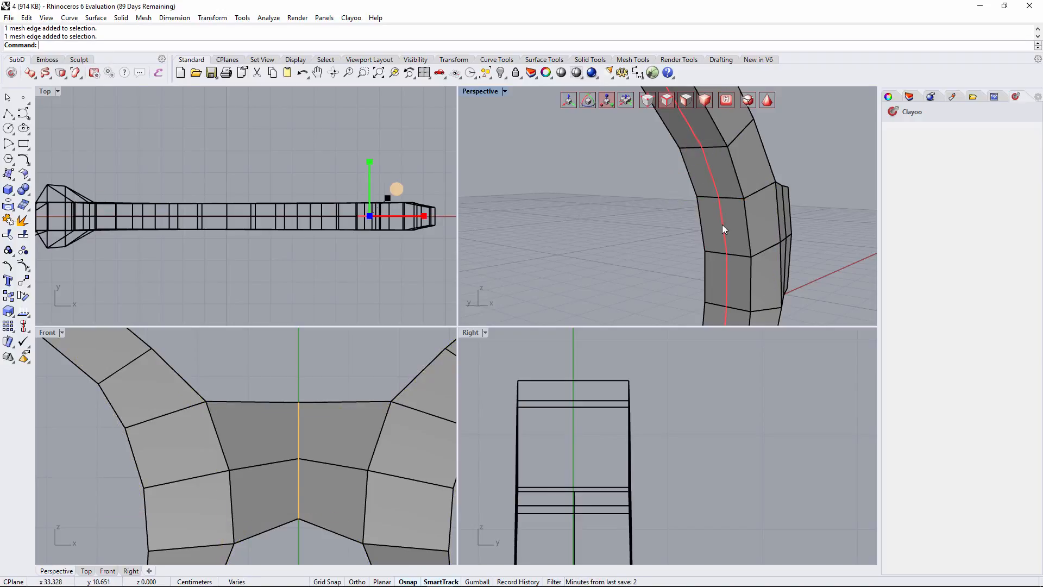
scroll(723, 226, down, 2)
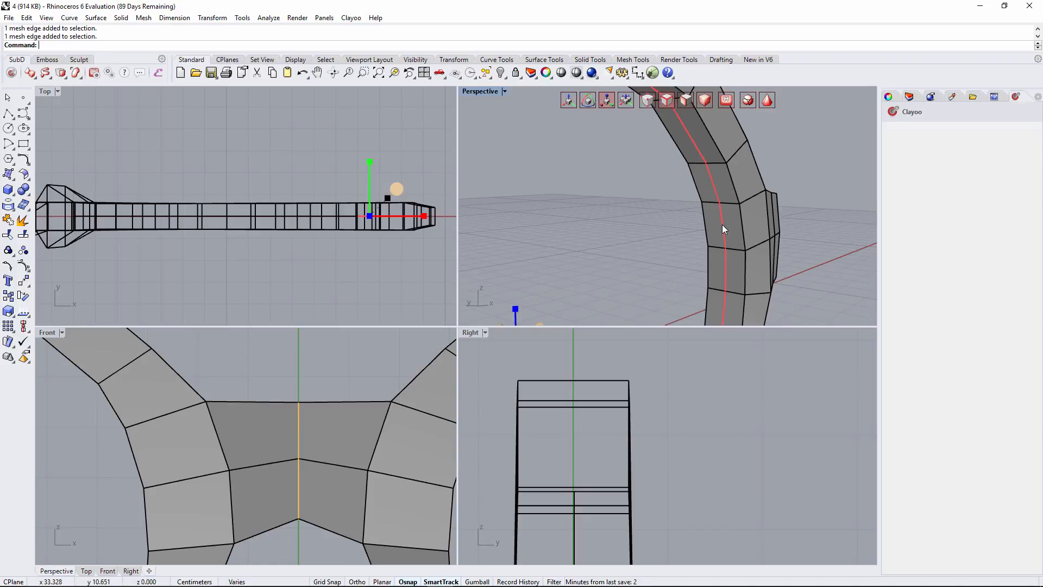
shift+right_drag(636, 198, 609, 190)
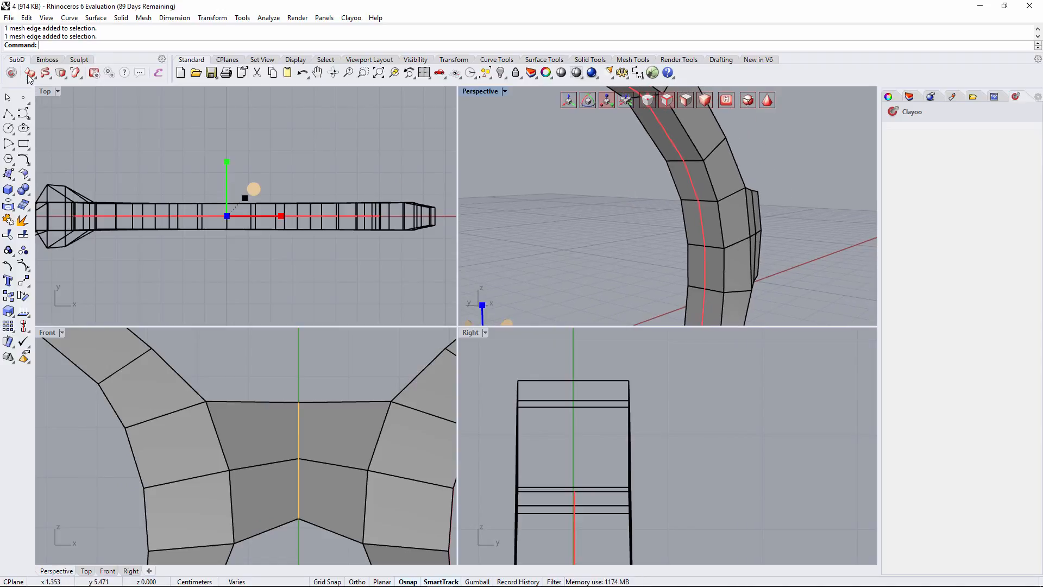
click(73, 75)
click(64, 76)
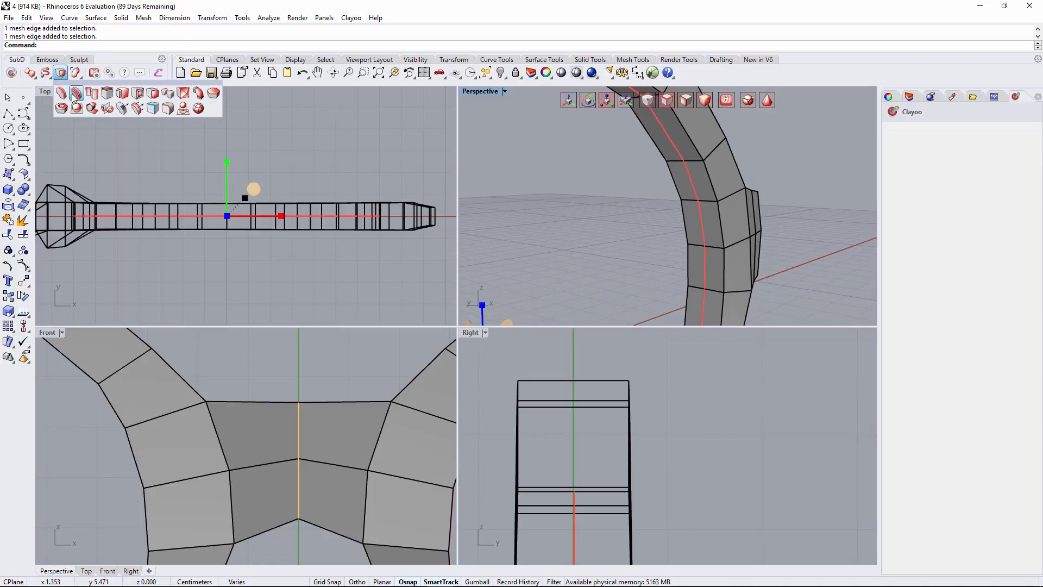
click(75, 94)
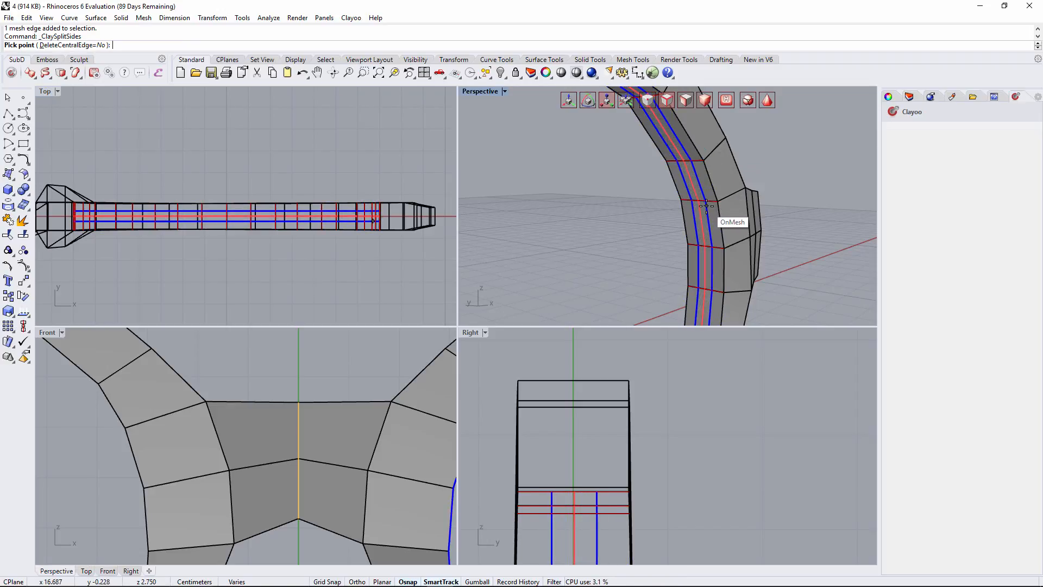
click(707, 205)
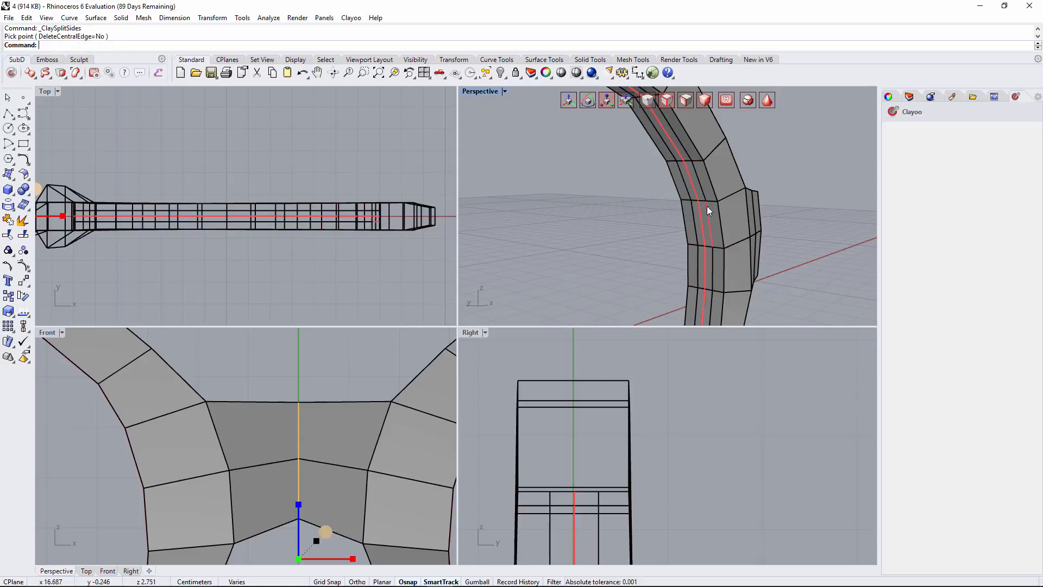
- Preview the frame with its new edge loops in smooth display and return to the faceted display
click(767, 101)
click(767, 101)
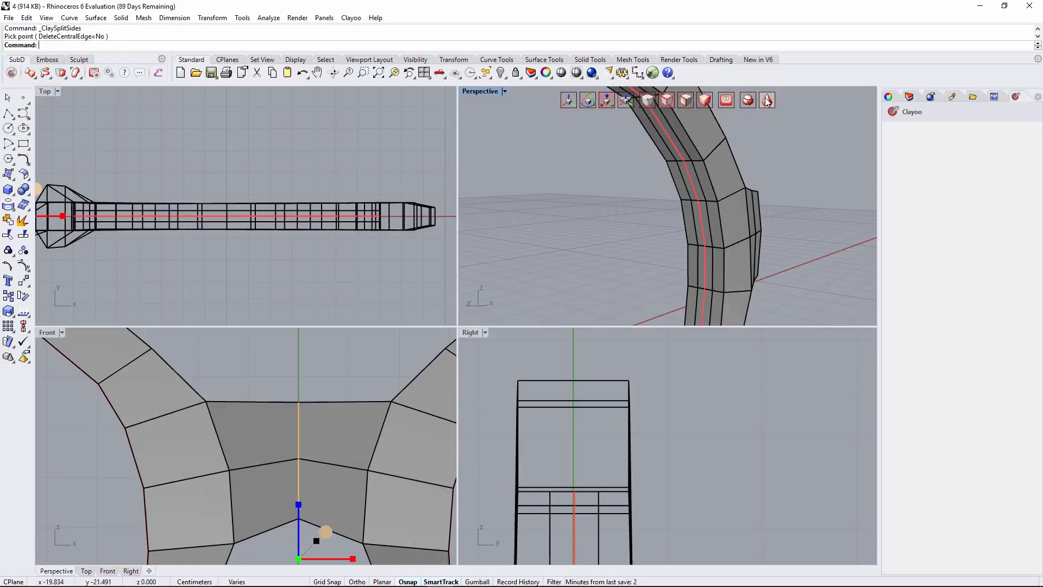
click(766, 101)
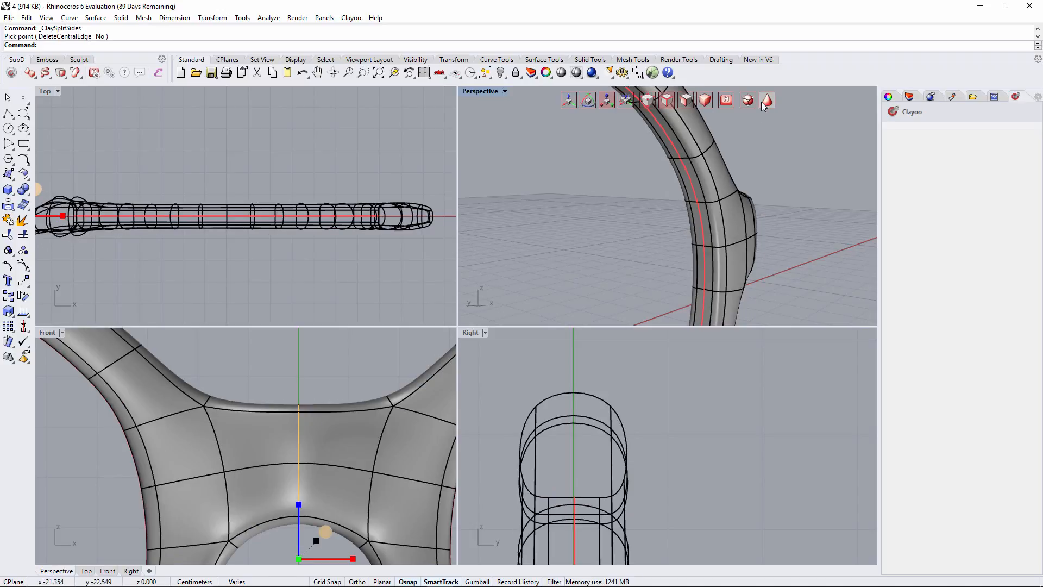
click(766, 101)
- Select the two narrow faces beside the central inner-rim edge and extend the selection around the rim in the V direction
scroll(672, 183, up, 3)
right_drag(676, 183, 703, 174)
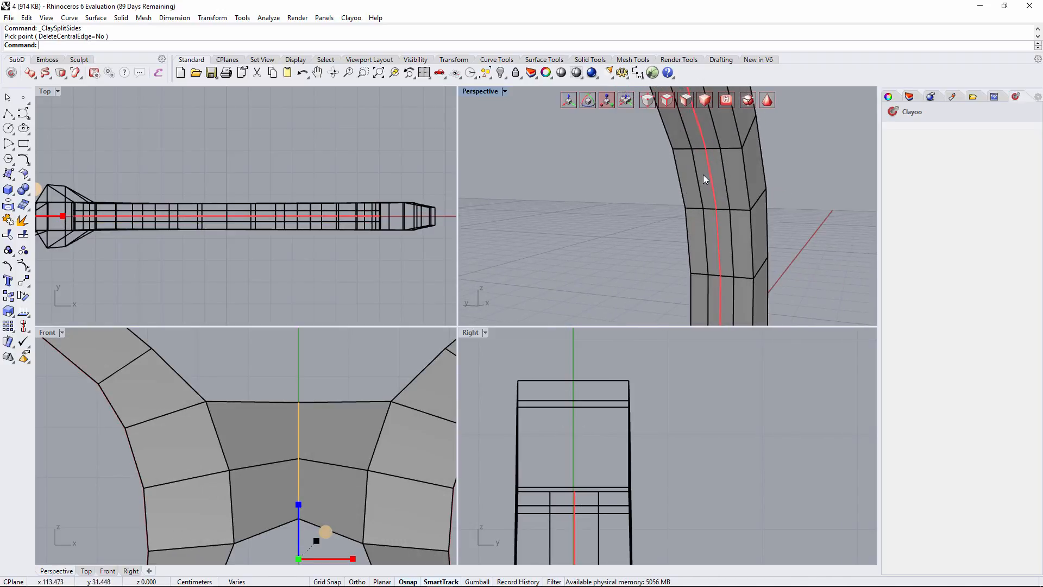
click(629, 162)
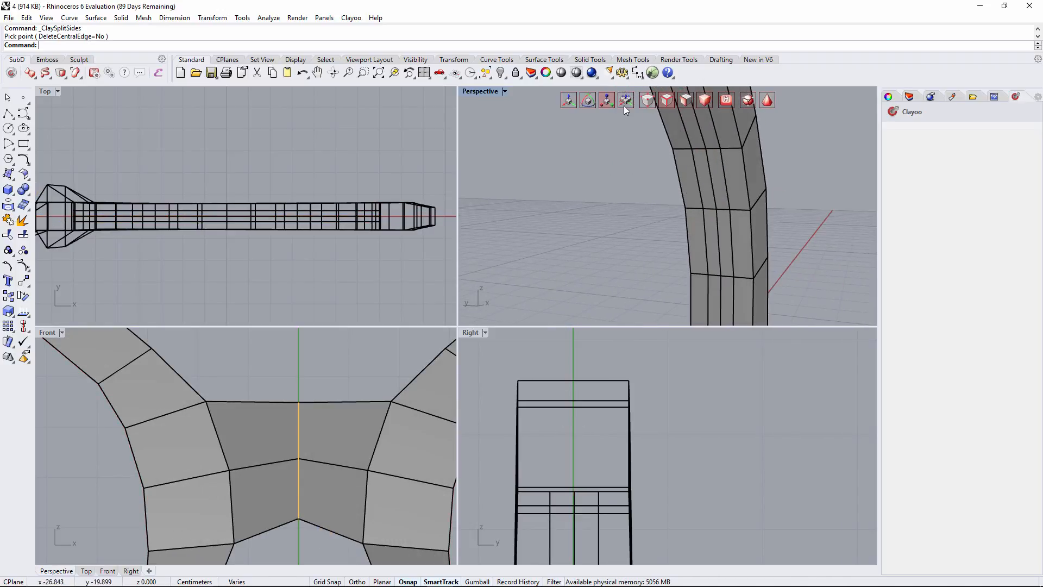
ctrl+shift+click(709, 186)
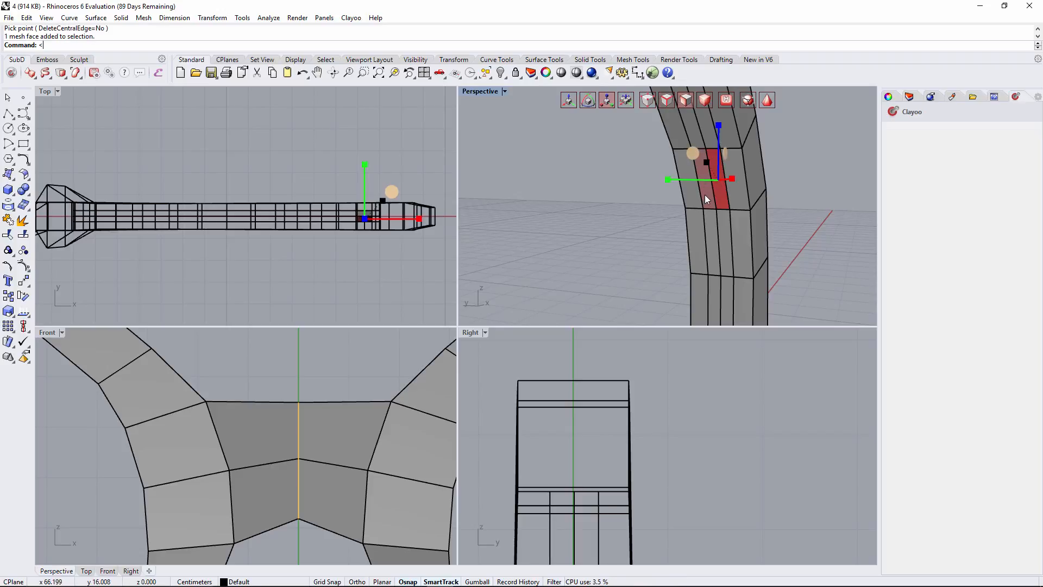
ctrl+shift+click(706, 195)
click(80, 79)
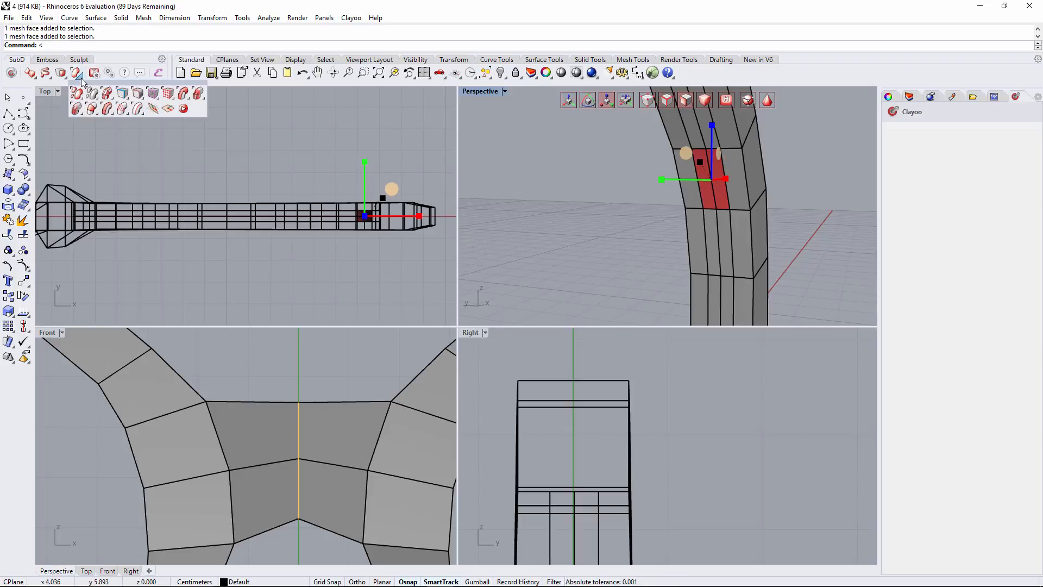
click(109, 110)
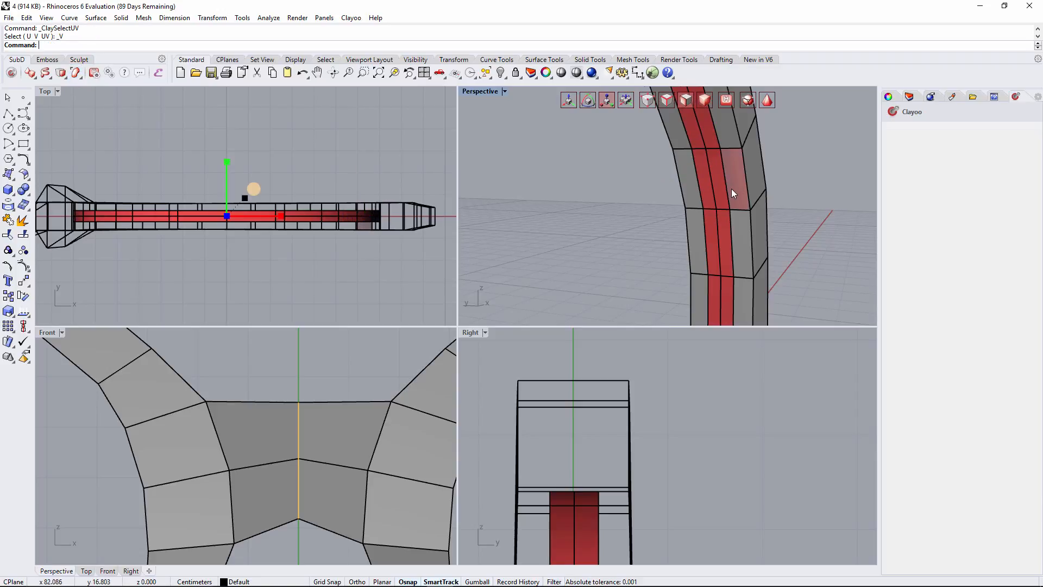
right_drag(734, 197, 672, 189)
scroll(672, 190, down, 3)
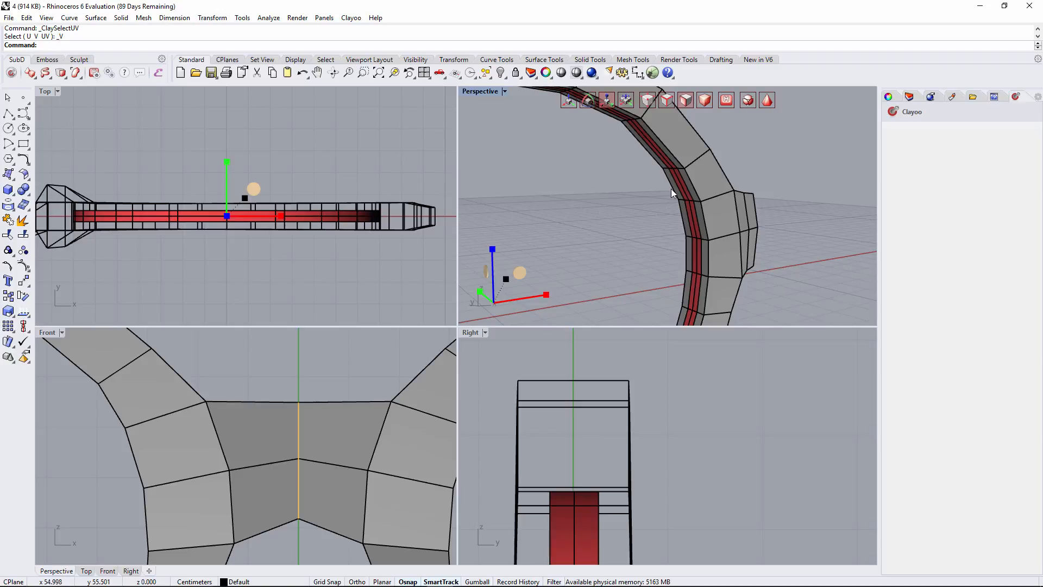
- Extrude the selected inner-rim faces into the frame along local normals, with height about 0.372, 2 segments and taper 0
click(63, 77)
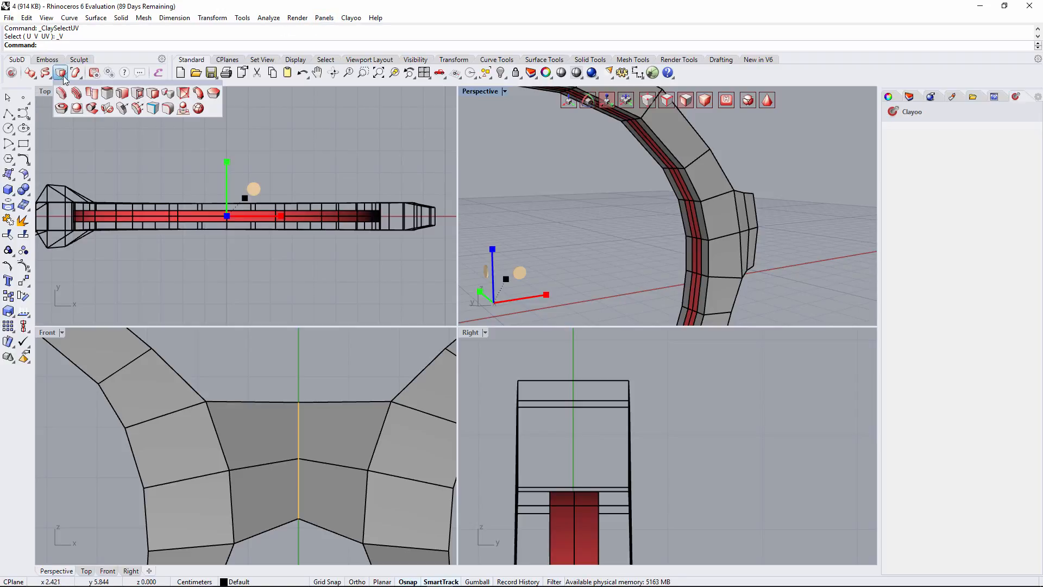
click(152, 93)
scroll(718, 224, down, 3)
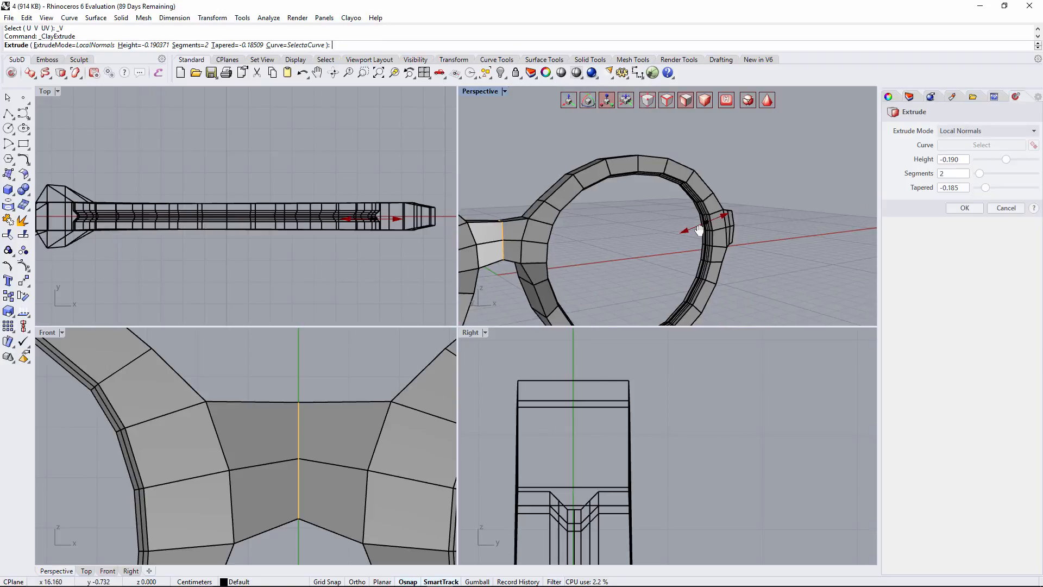
scroll(710, 178, up, 8)
shift+right_drag(709, 178, 697, 217)
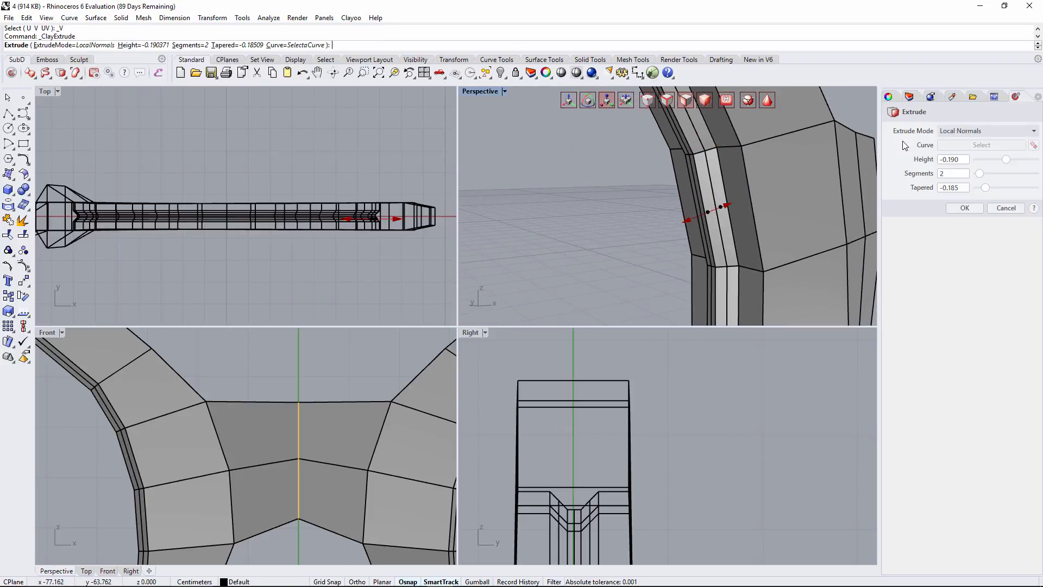
click(975, 135)
click(966, 152)
drag(732, 204, 787, 195)
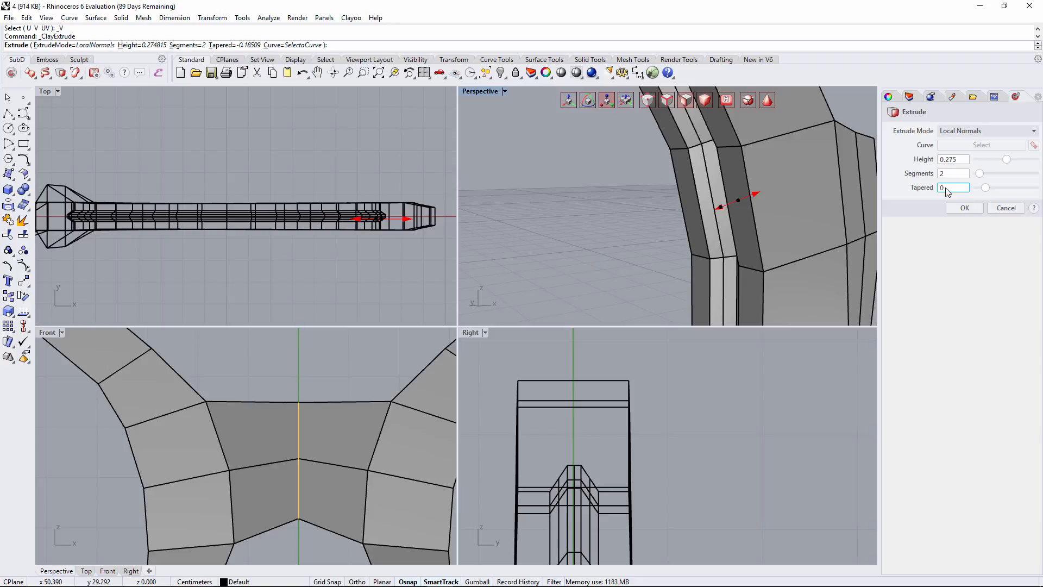
key(Return)
right_drag(841, 213, 746, 185)
drag(755, 184, 762, 187)
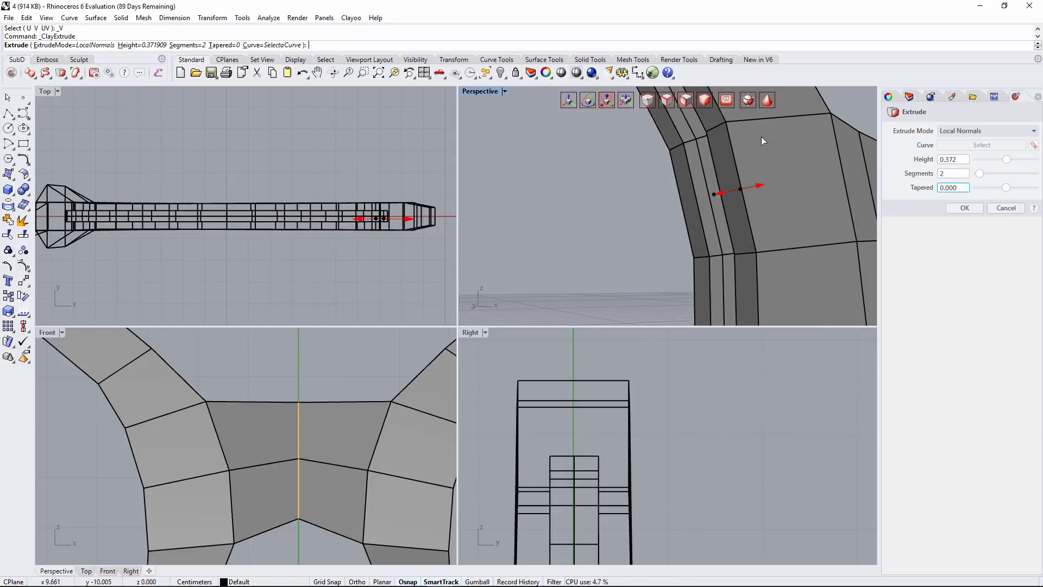
- Display the frame smoothed to check the lens groove, and accept the extrusion
click(768, 99)
right_drag(667, 181, 732, 232)
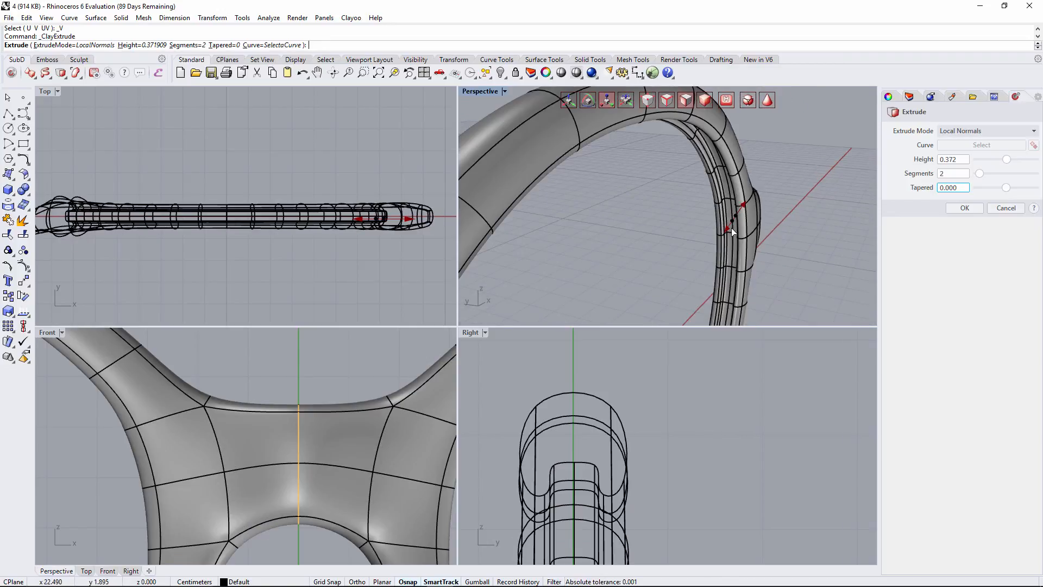
scroll(732, 232, up, 5)
right_drag(707, 266, 570, 270)
scroll(571, 270, up, 4)
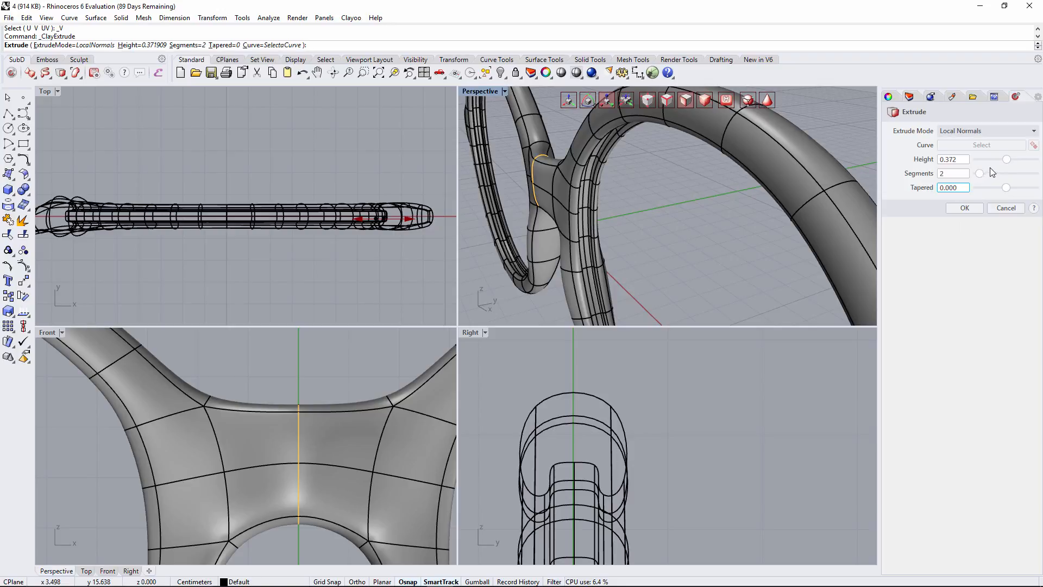
click(972, 210)
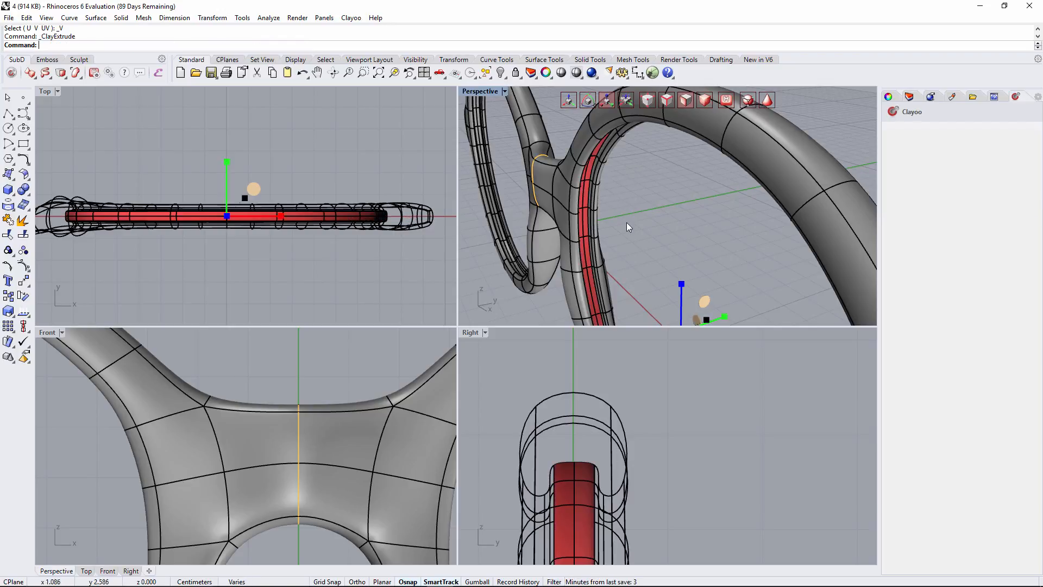
- Examine the grooved inner rims, the bridge and the whole glasses frame from several angles
right_drag(627, 227, 624, 205)
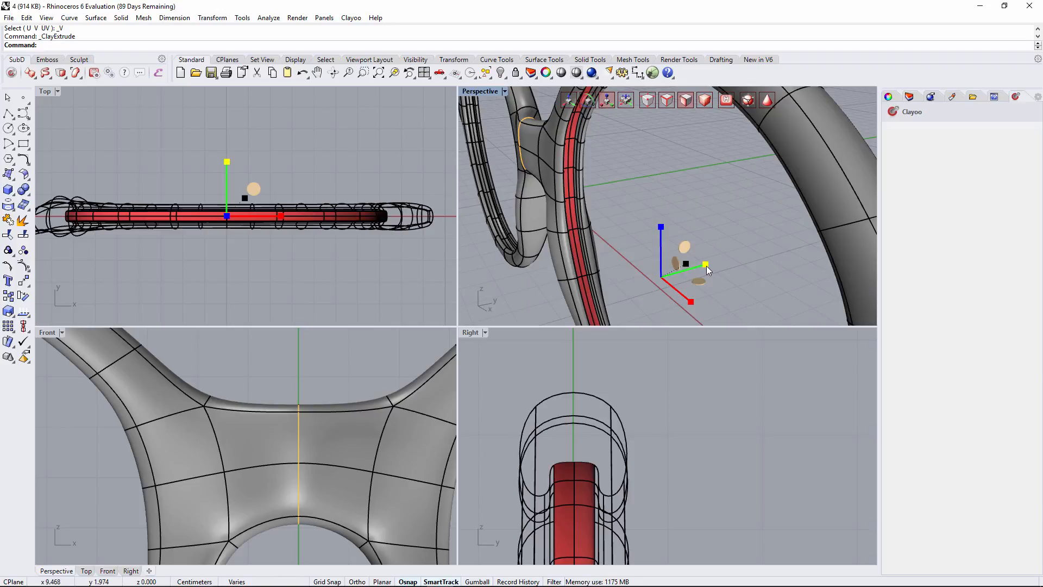
drag(705, 264, 705, 264)
scroll(578, 185, down, 7)
right_drag(578, 185, 693, 213)
scroll(630, 206, down, 3)
scroll(687, 208, up, 3)
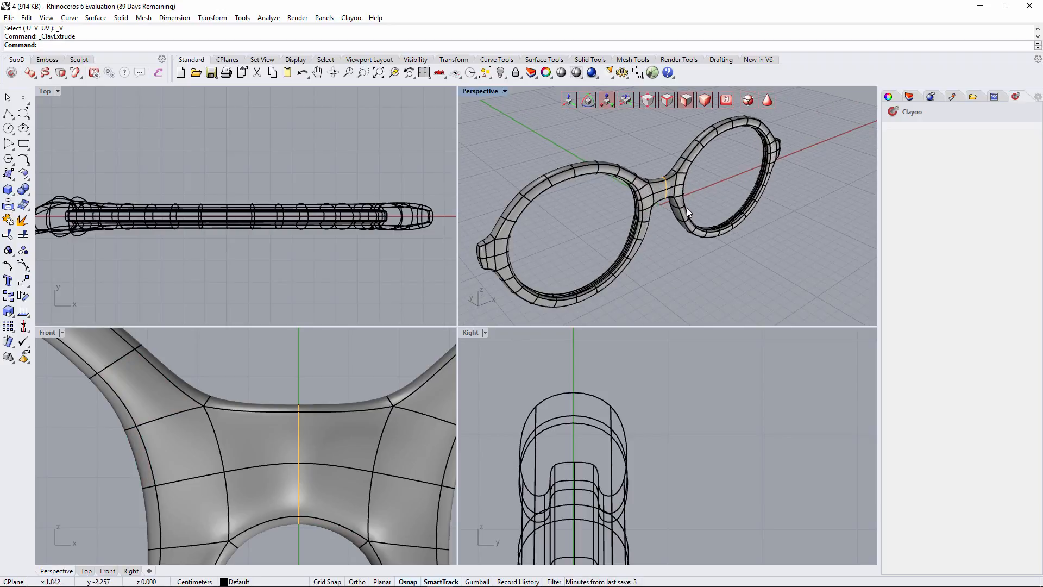
ctrl+shift+click(679, 193)
right_drag(680, 190, 505, 220)
scroll(616, 181, down, 5)
right_drag(661, 207, 589, 205)
shift+right_drag(733, 208, 683, 205)
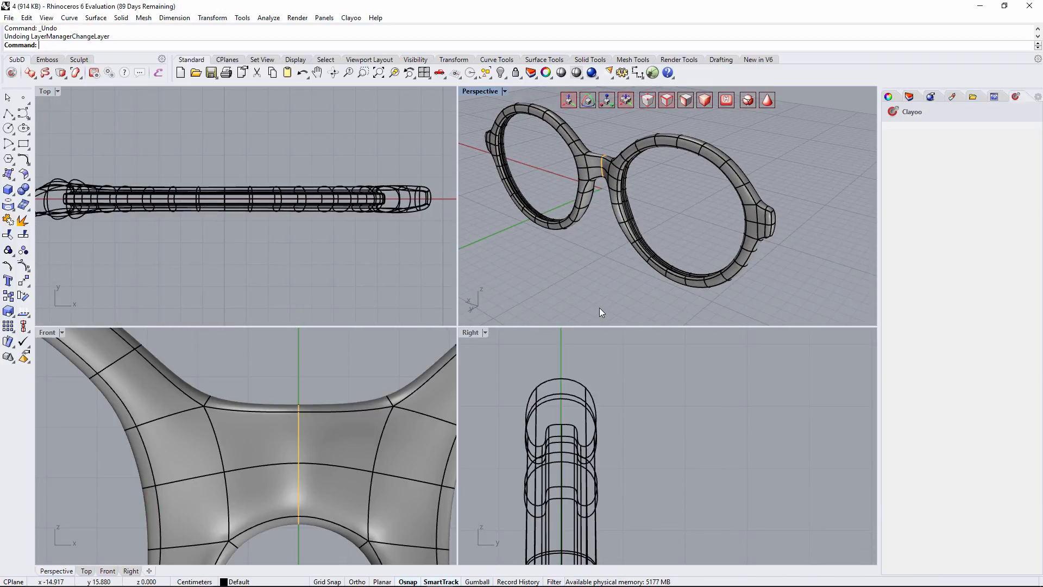
- Select the whole glasses frame mesh and move it to Layer 03
ctrl+shift+click(713, 162)
key(Escape)
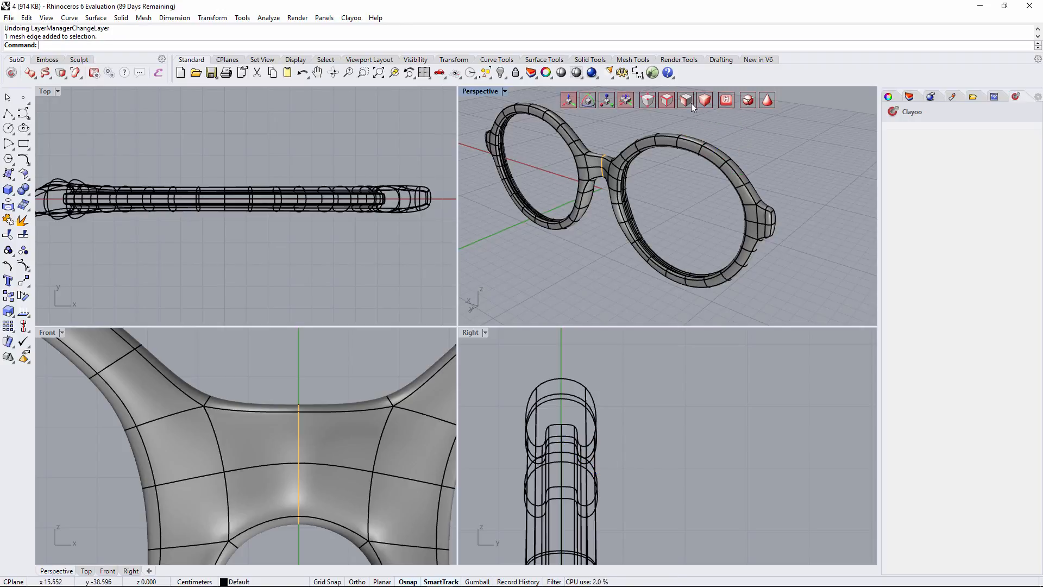
click(709, 158)
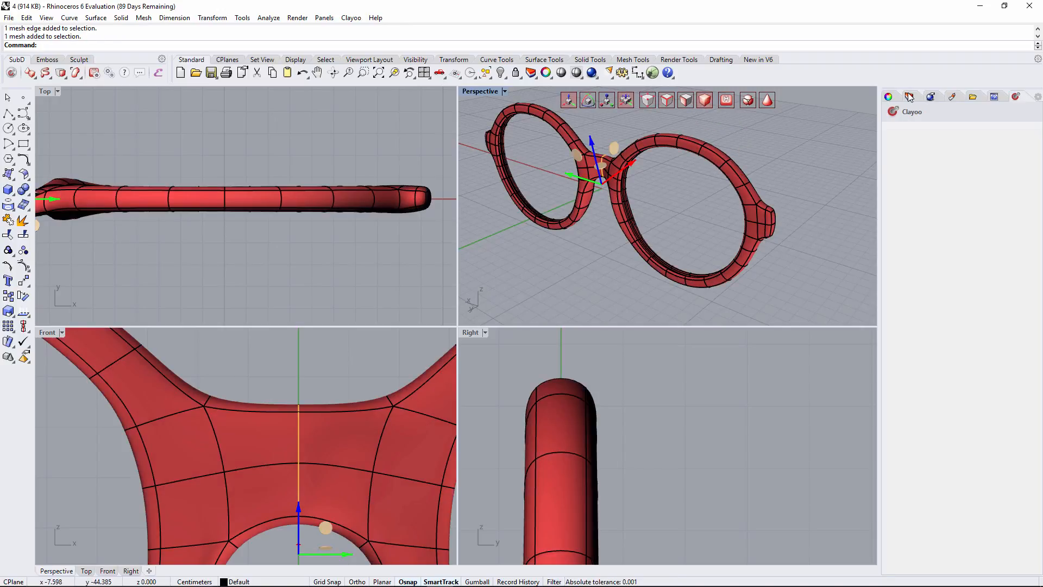
click(918, 97)
right_click(916, 166)
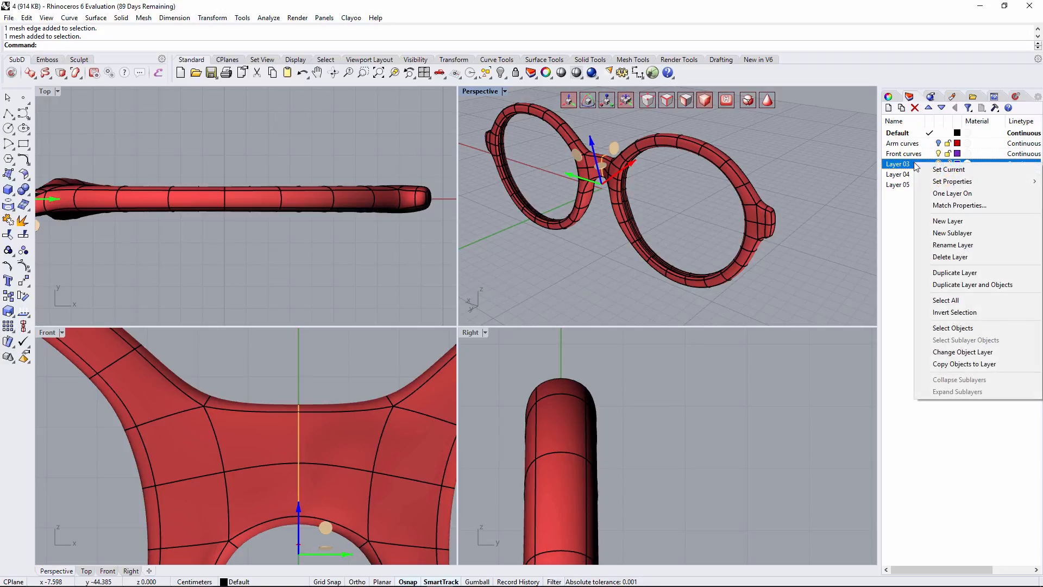
click(962, 353)
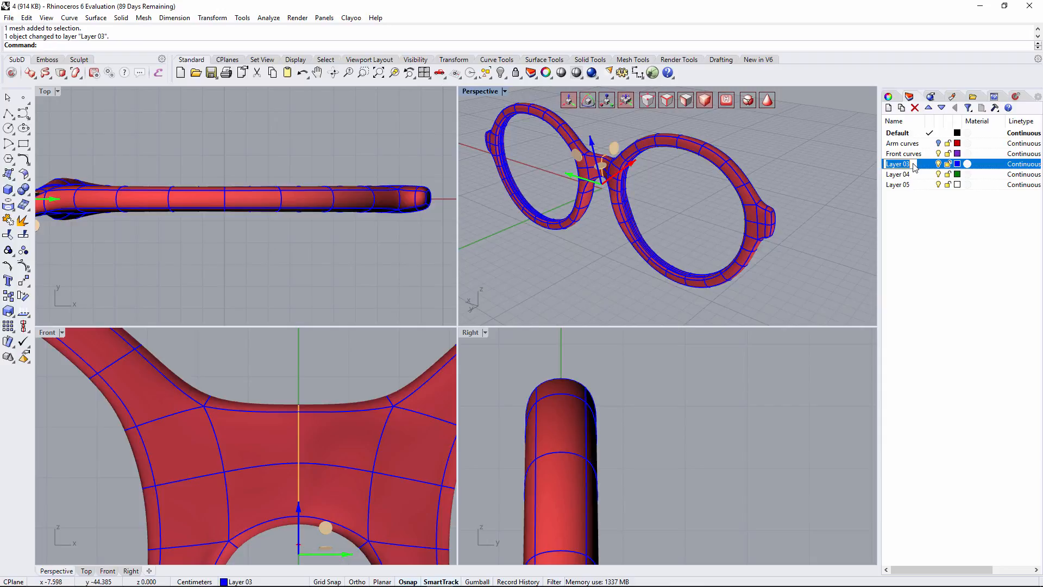
- Rename Layer 03 as Frame and deselect the glasses mesh
key(Return)
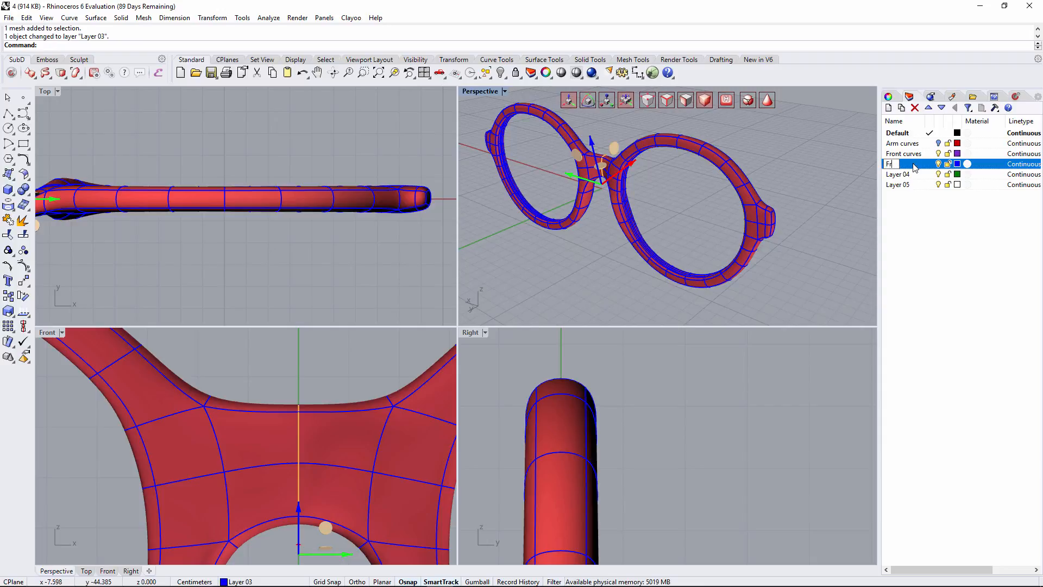
key(BackSpace)
key(BackSpace)
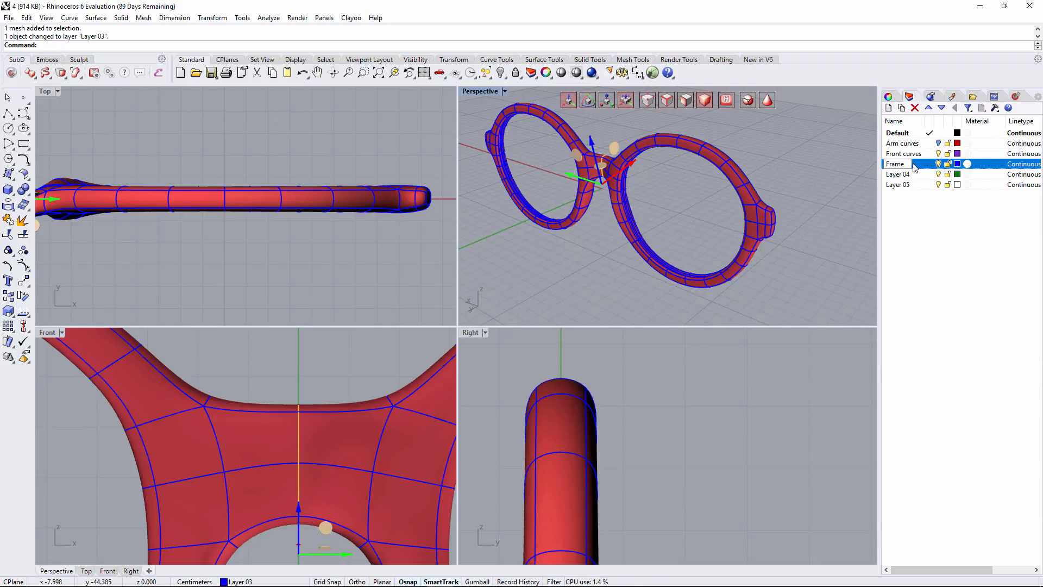
click(904, 250)
click(786, 155)
- Turn on the Arm curves layer and select the side-profile curve of the glasses arm
right_drag(795, 162, 734, 171)
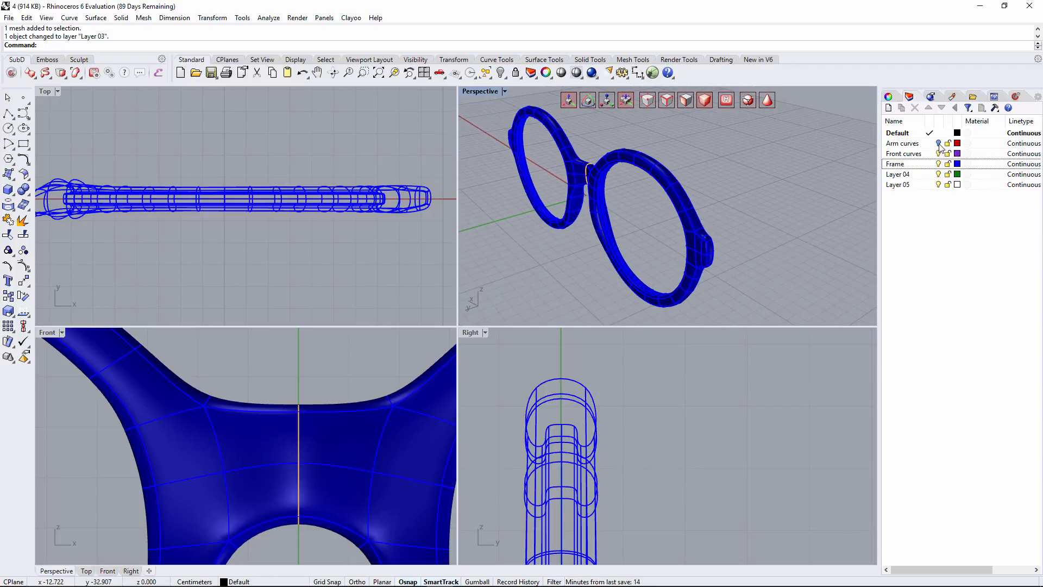
click(938, 144)
right_drag(745, 256, 699, 217)
click(683, 203)
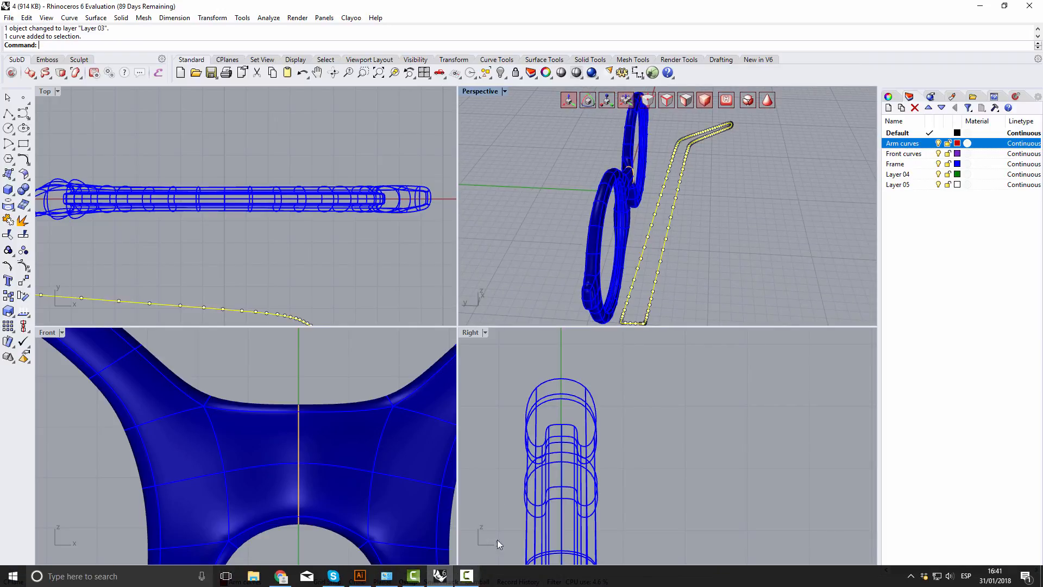
- Enable the Gumball and rotate the selected arm curve 90° to stand upright, and another 90° to run front to back
click(478, 582)
click(721, 227)
click(675, 196)
shift+click(710, 224)
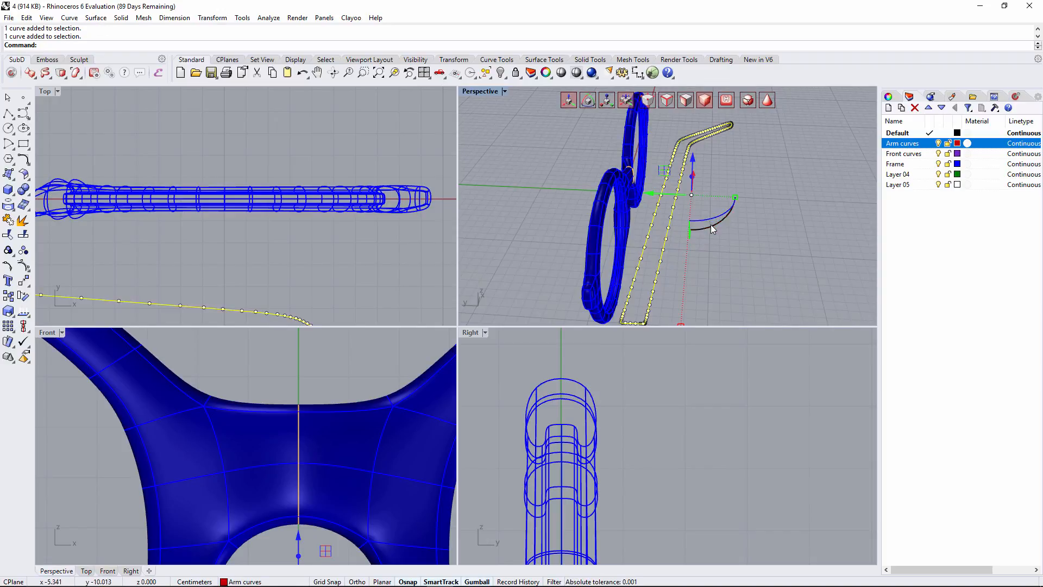
key(Return)
click(704, 220)
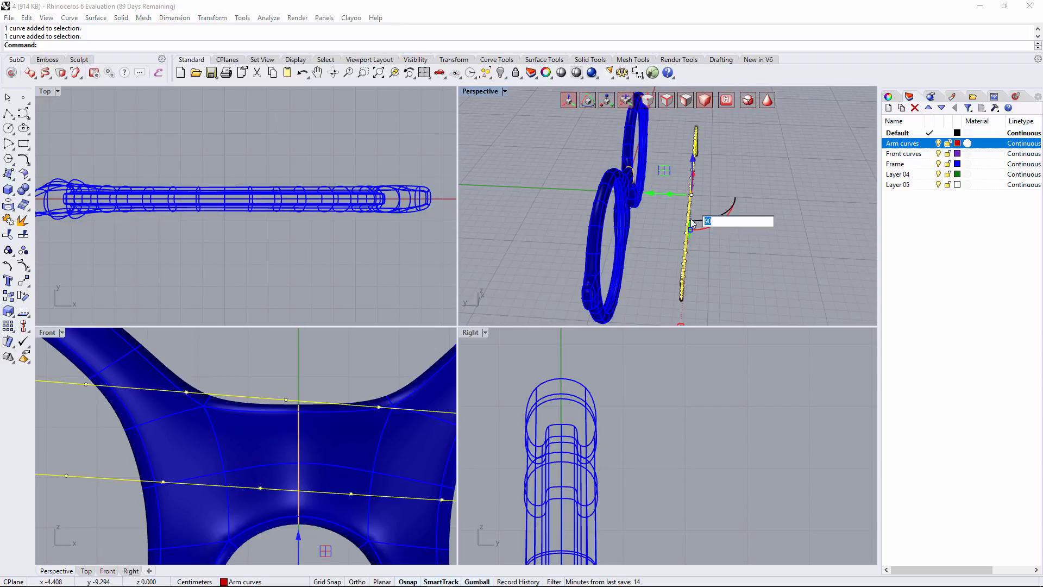
key(Return)
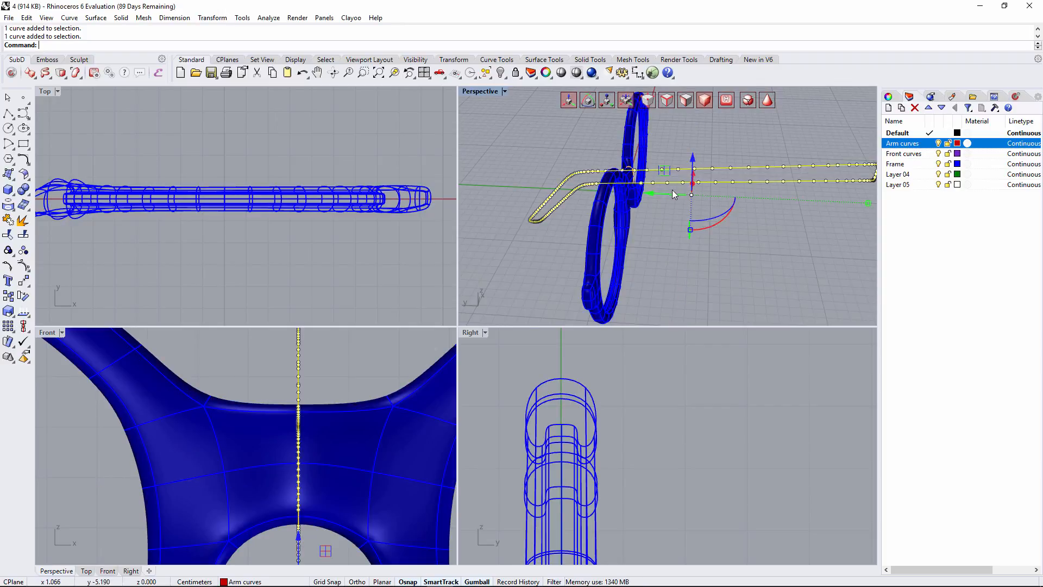
- Move the arm curve behind the outer end of the glasses frame and lower it to the hinge block's height
scroll(696, 194, down, 5)
scroll(200, 228, down, 5)
scroll(200, 227, down, 3)
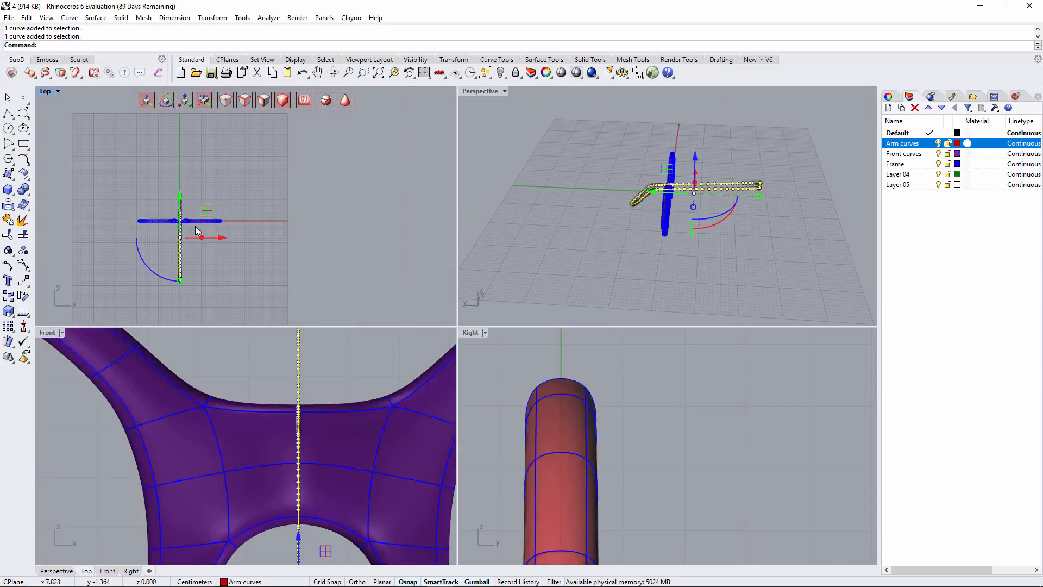
drag(202, 209, 170, 146)
right_drag(624, 478, 573, 370)
scroll(590, 416, down, 4)
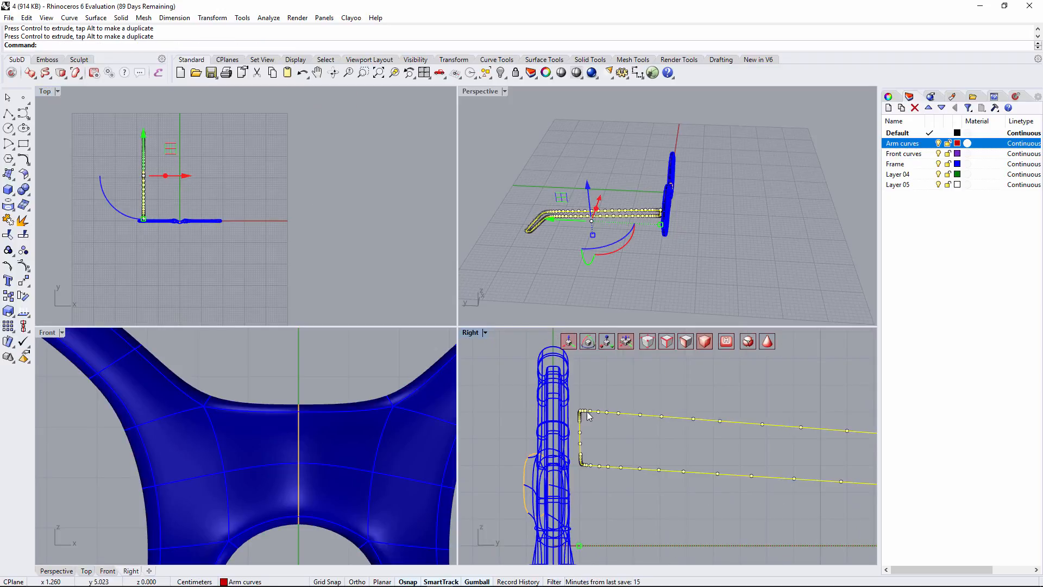
right_drag(674, 449, 554, 384)
scroll(614, 424, down, 3)
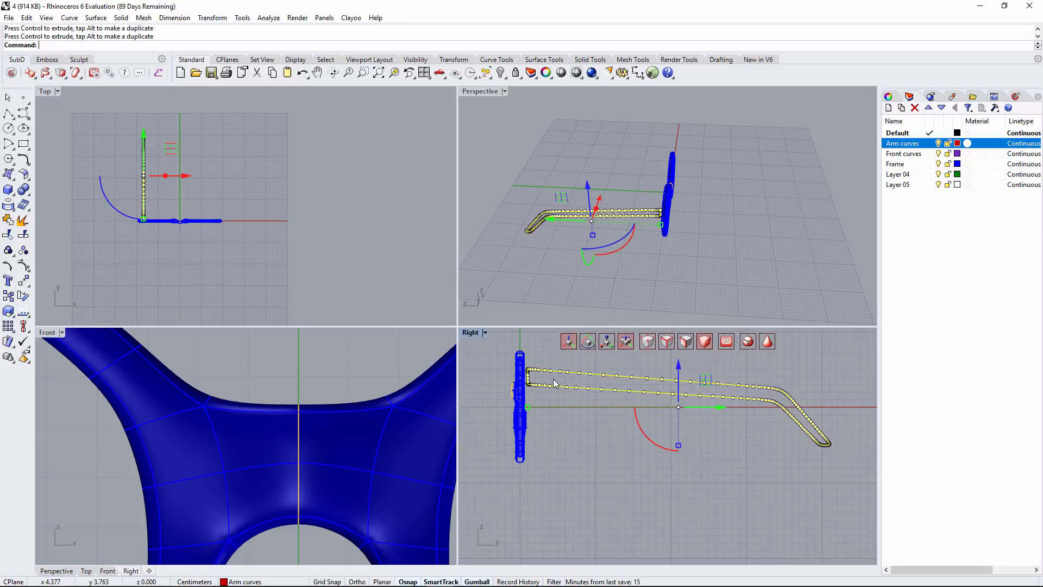
drag(681, 367, 682, 386)
- Shift the arm curve slightly outward to bring its front end closer to the hinge block
scroll(674, 239, up, 8)
right_drag(617, 223, 694, 187)
shift+right_drag(630, 201, 705, 186)
scroll(706, 185, down, 4)
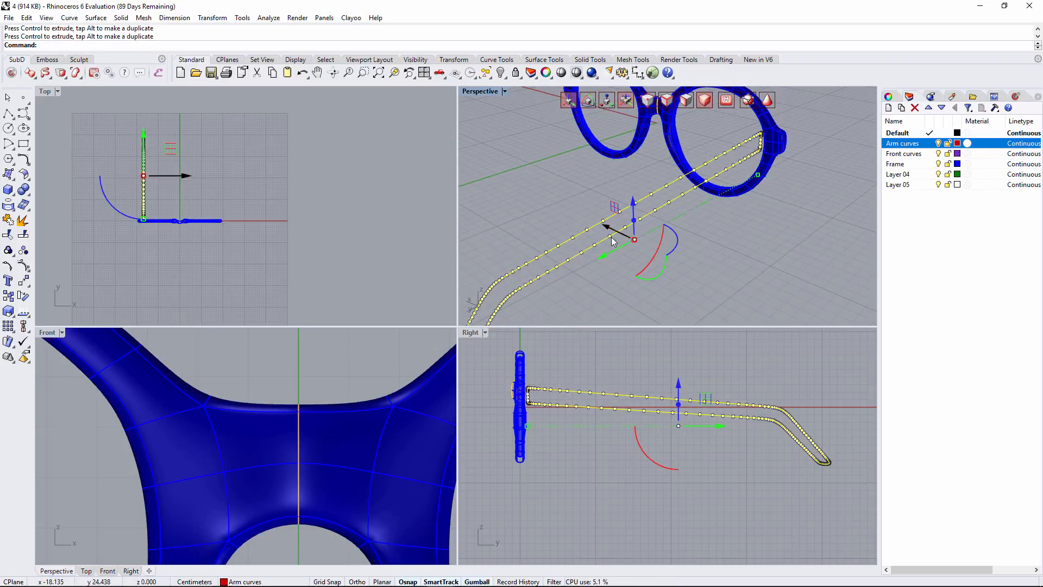
drag(613, 241, 621, 239)
scroll(795, 143, up, 4)
scroll(767, 166, up, 4)
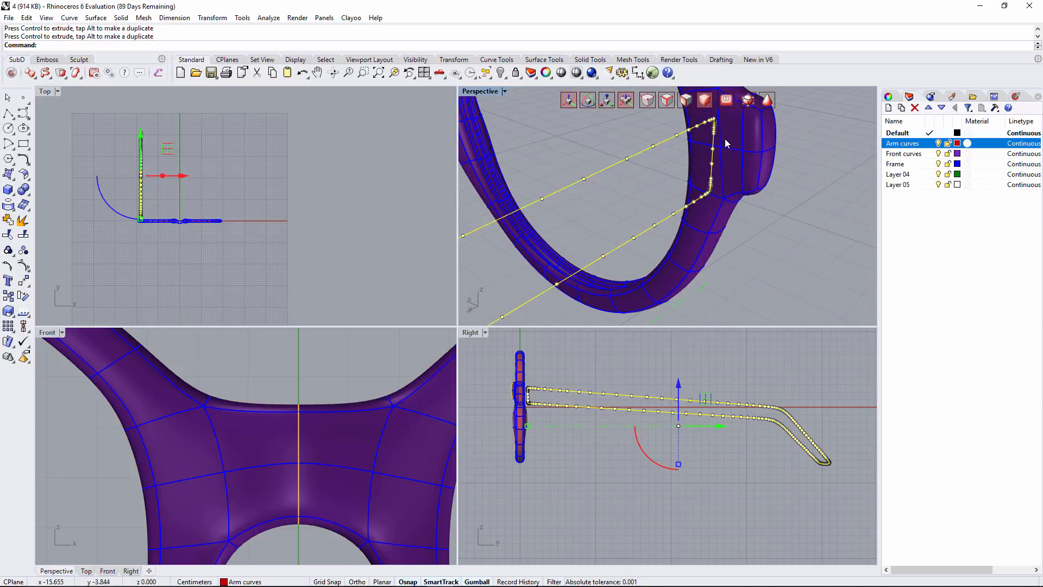
scroll(661, 215, down, 3)
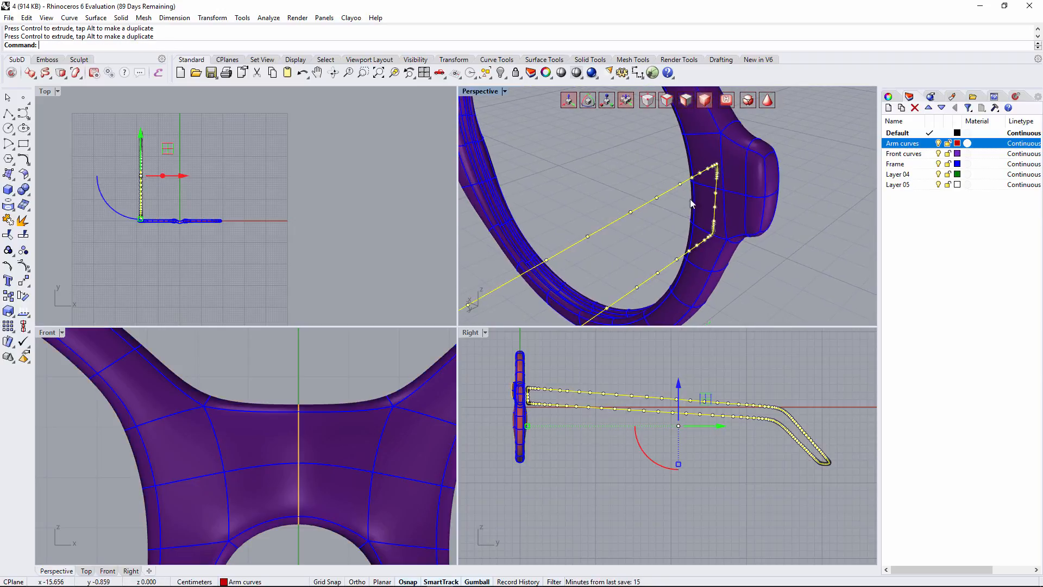
- Display the frame as its unsmoothed control mesh and extract a copy of the four rear faces at the hinge block
click(766, 100)
scroll(719, 187, up, 3)
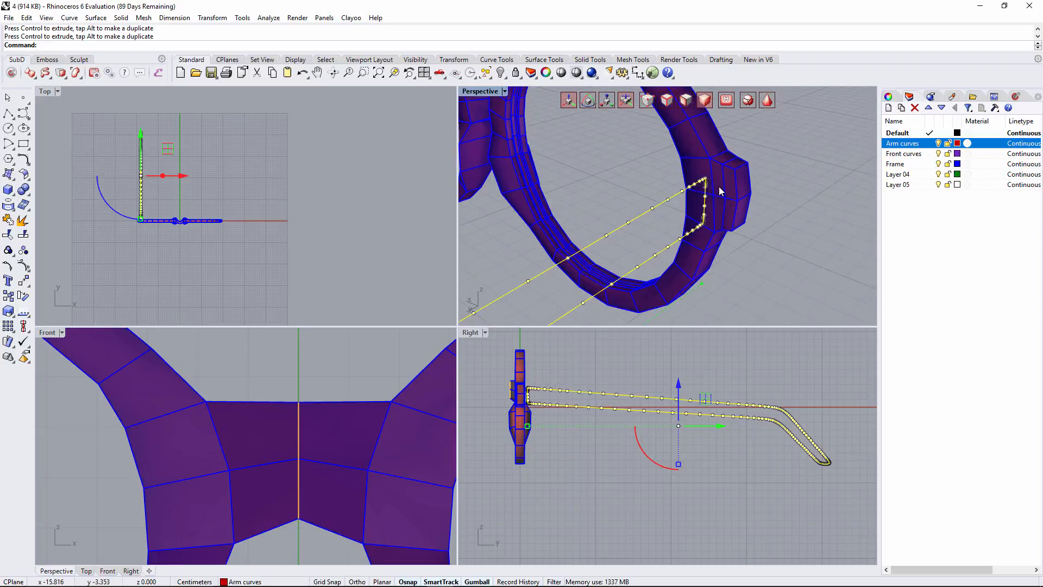
click(796, 149)
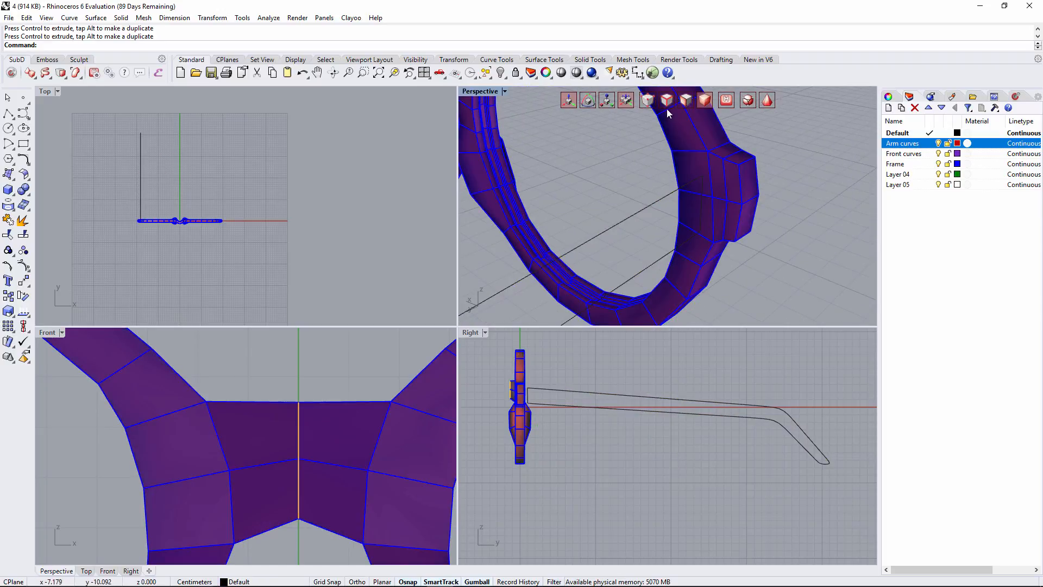
click(685, 101)
click(716, 174)
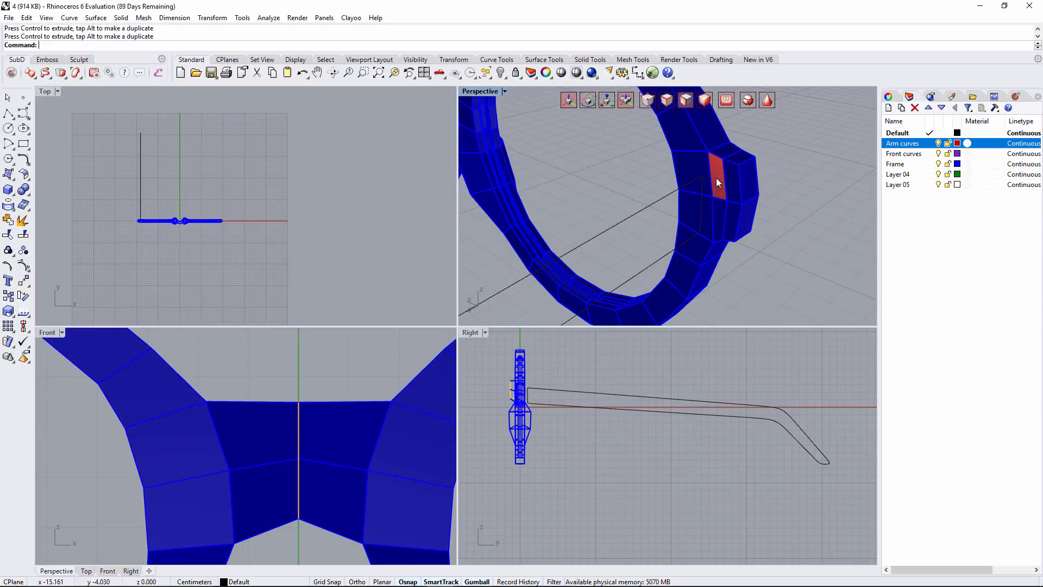
shift+click(735, 200)
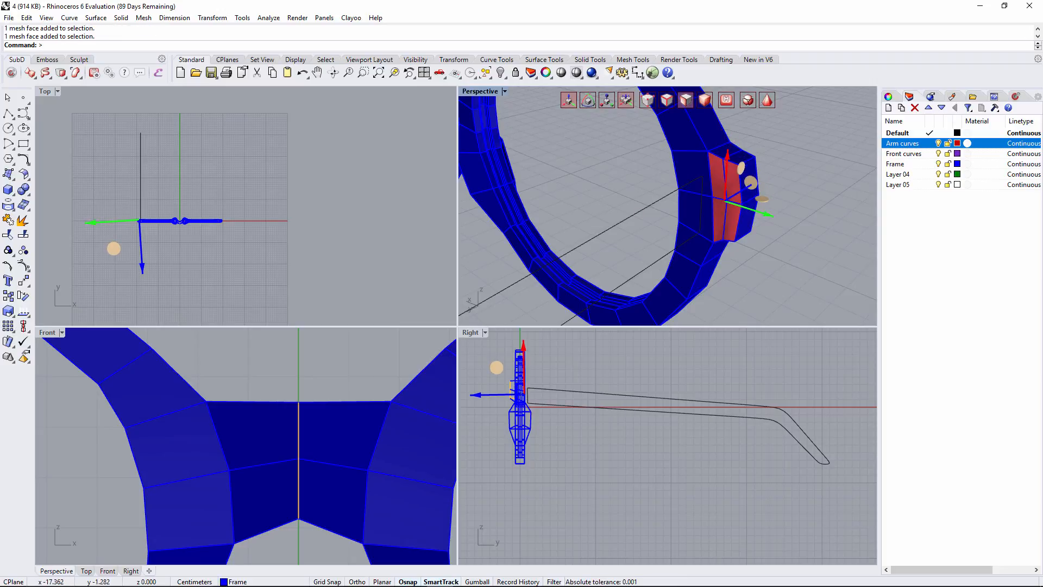
scroll(720, 212, up, 2)
click(63, 75)
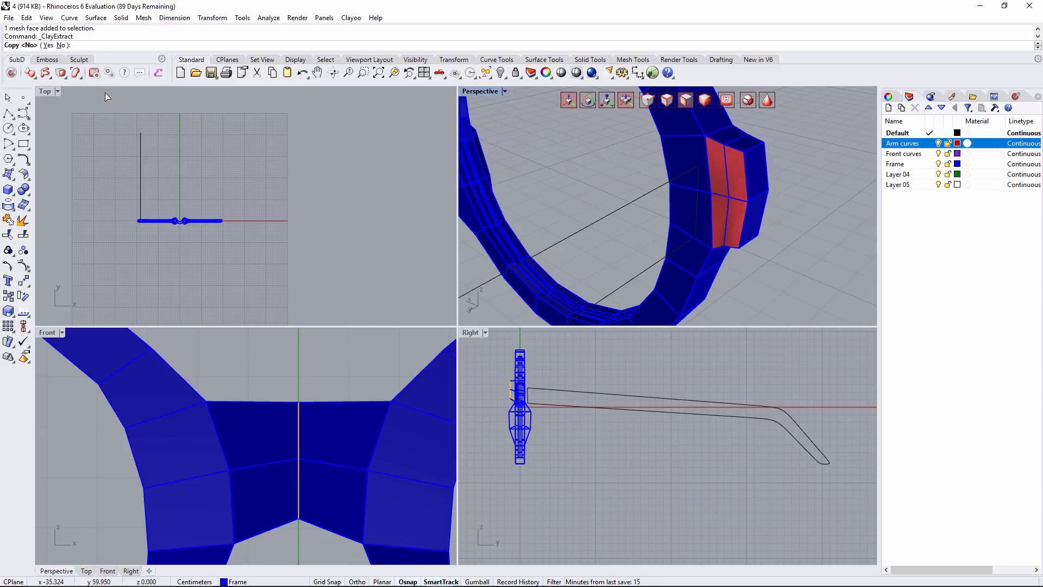
click(49, 45)
- Offset the extracted face patch slightly backward from the hinge block and deselect it
right_drag(712, 198, 733, 202)
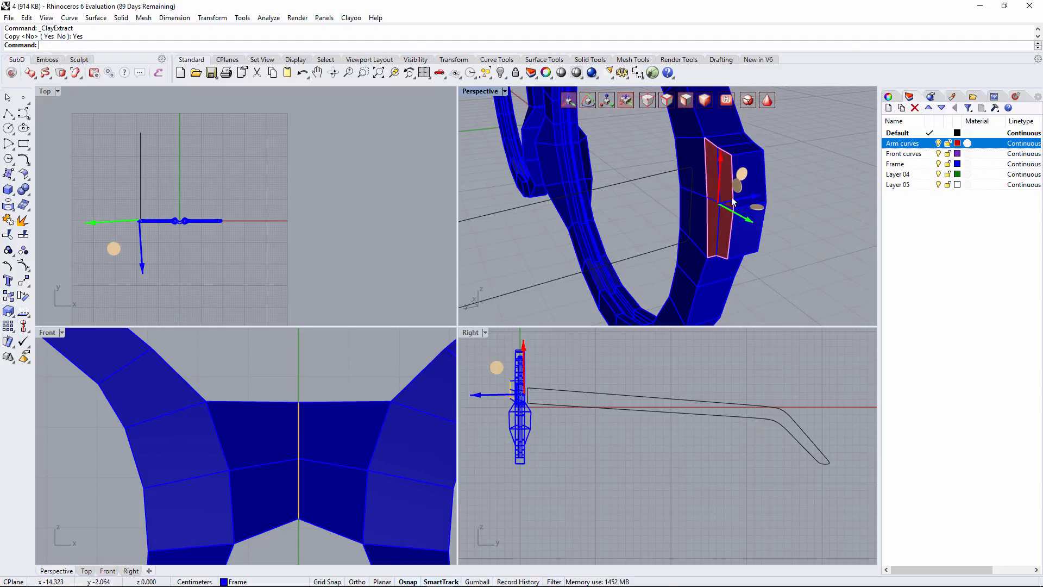
drag(752, 195, 732, 197)
right_drag(704, 180, 678, 196)
click(778, 175)
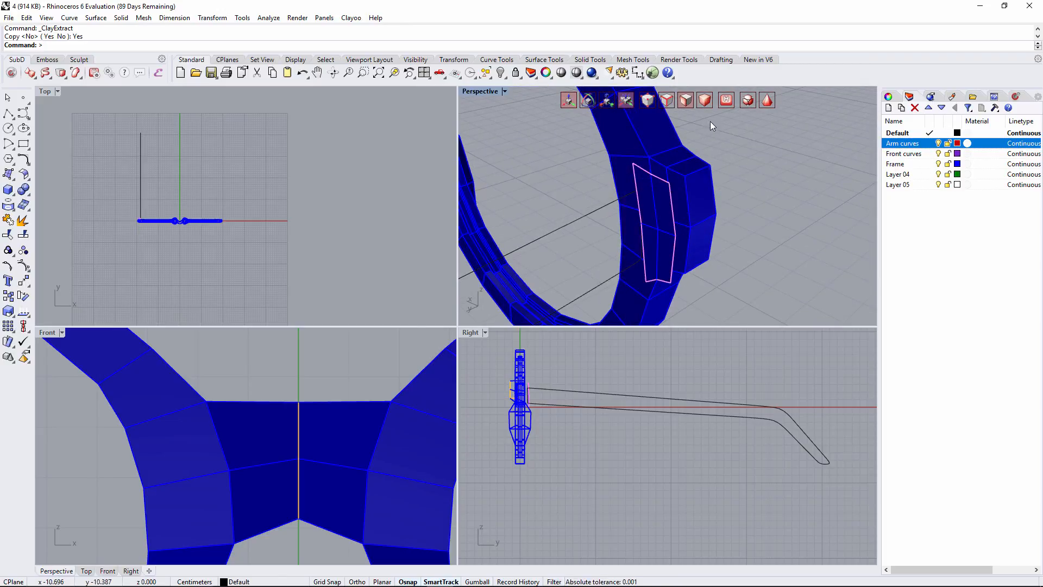
- Move the extracted patch to Layer 04 and lock the Frame and Arm curves layers
click(668, 224)
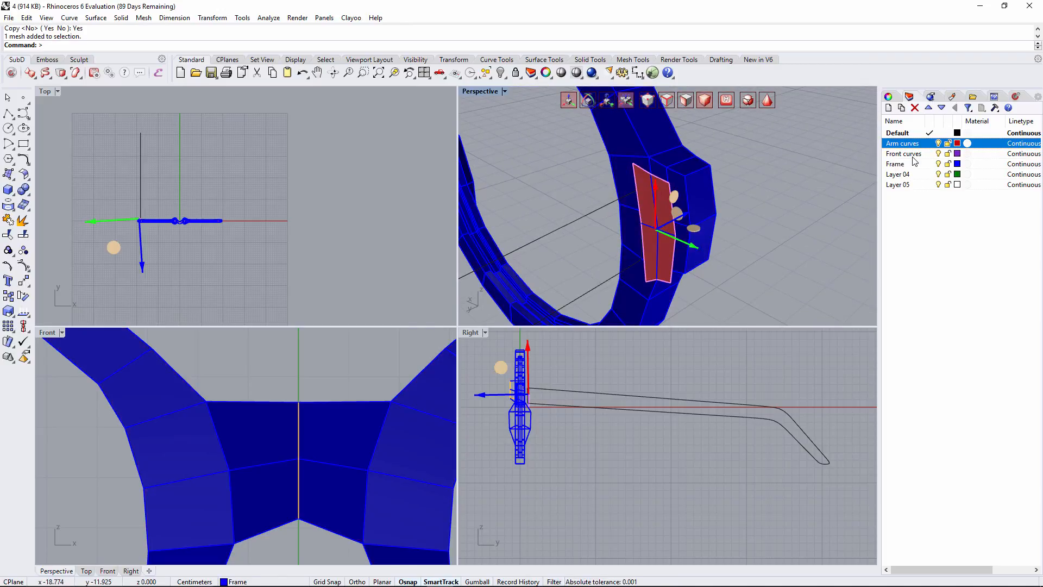
right_click(910, 175)
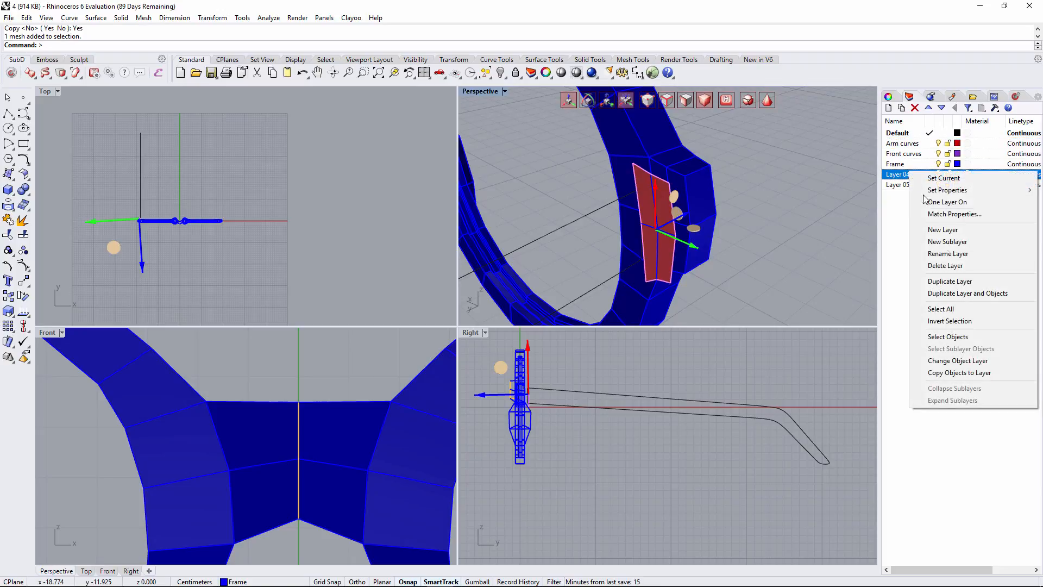
click(967, 360)
click(949, 164)
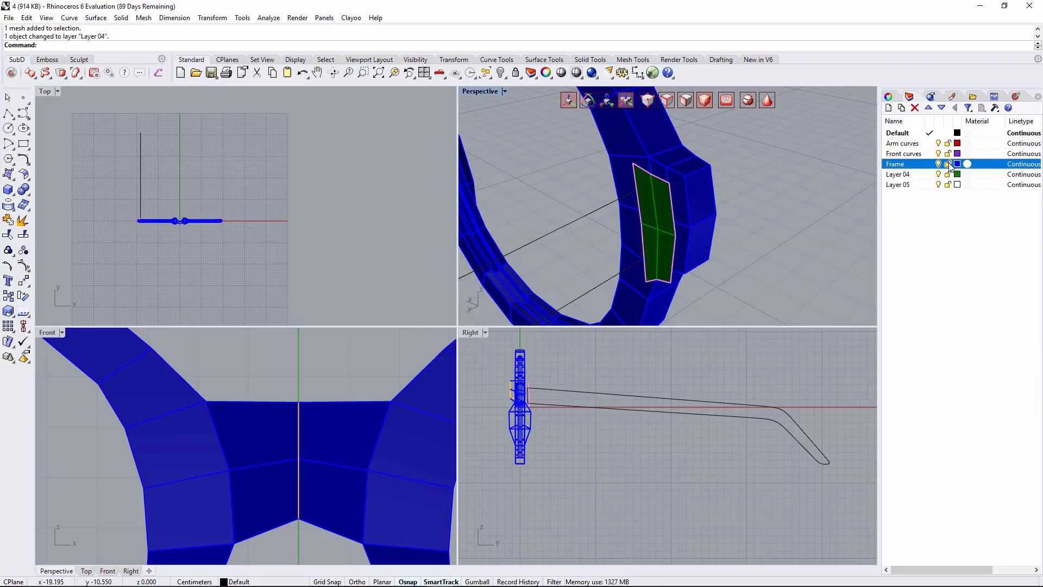
click(948, 164)
click(949, 144)
- Turn on the mesh control points and raise the patch's lower corner vertex on the rim side slightly
right_drag(548, 188, 641, 135)
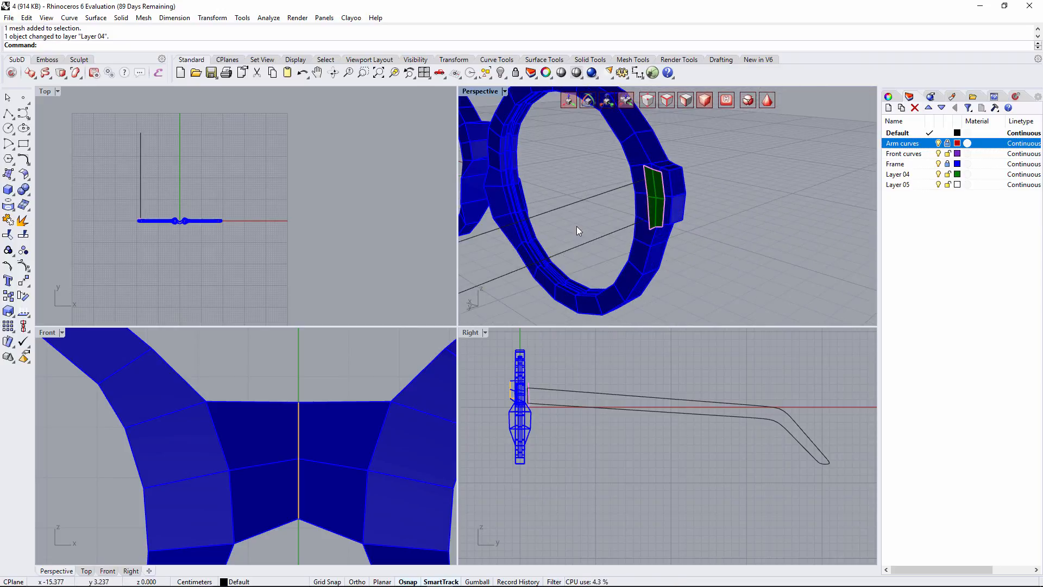
scroll(674, 226, up, 4)
scroll(676, 228, down, 4)
right_drag(683, 223, 731, 212)
scroll(704, 214, up, 4)
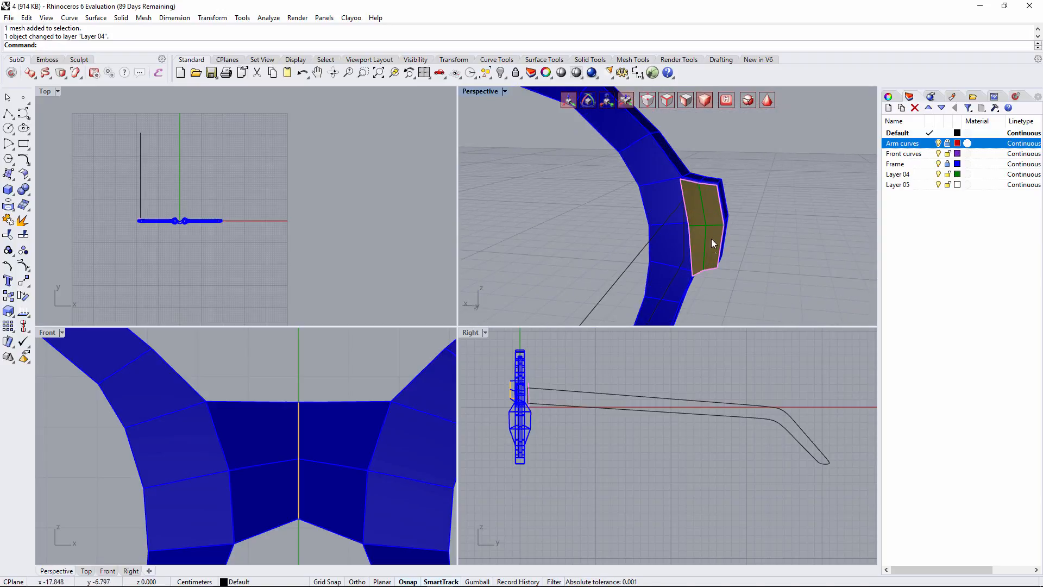
right_drag(711, 246, 721, 230)
right_drag(740, 161, 696, 279)
key(F10)
click(696, 279)
drag(699, 244, 699, 237)
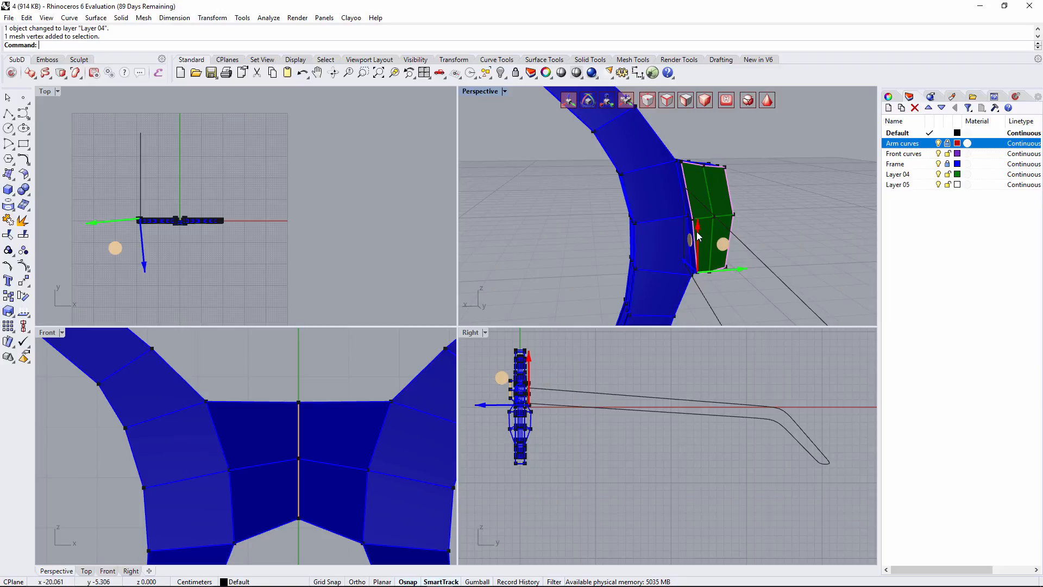
- Nudge the patch's rim-side middle vertex toward the rim and raise its bottom middle vertex to straighten the lower edge
right_drag(719, 218, 686, 222)
click(682, 218)
drag(717, 223, 712, 223)
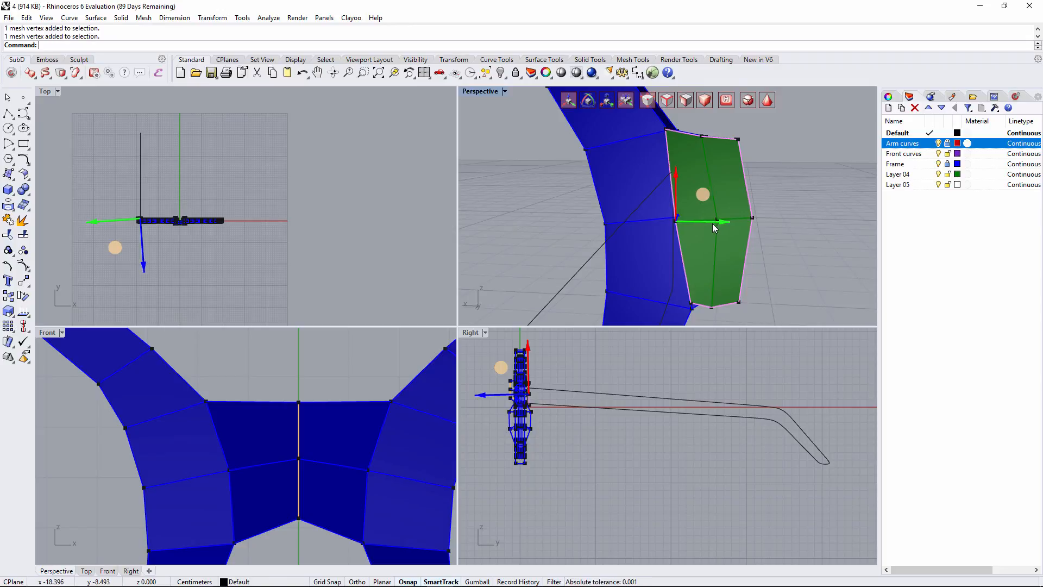
click(712, 307)
drag(714, 272, 713, 266)
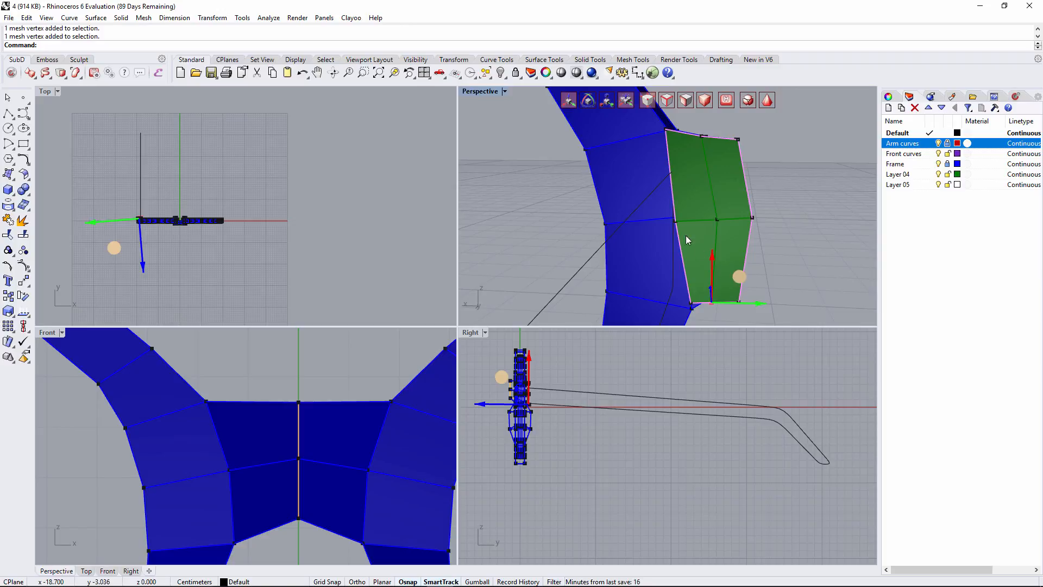
scroll(686, 210, down, 8)
right_drag(689, 209, 644, 237)
scroll(638, 212, up, 3)
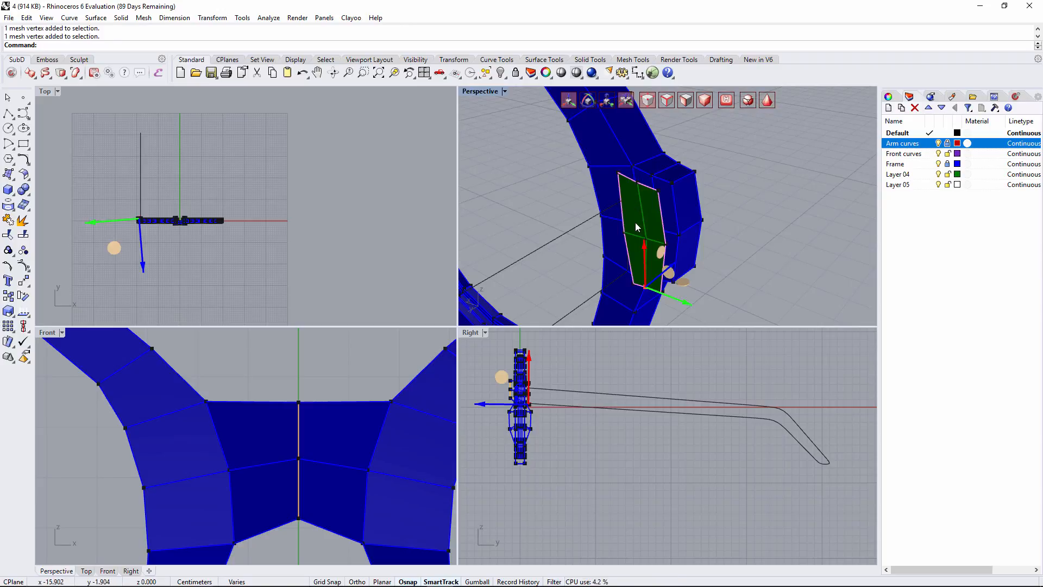
click(759, 199)
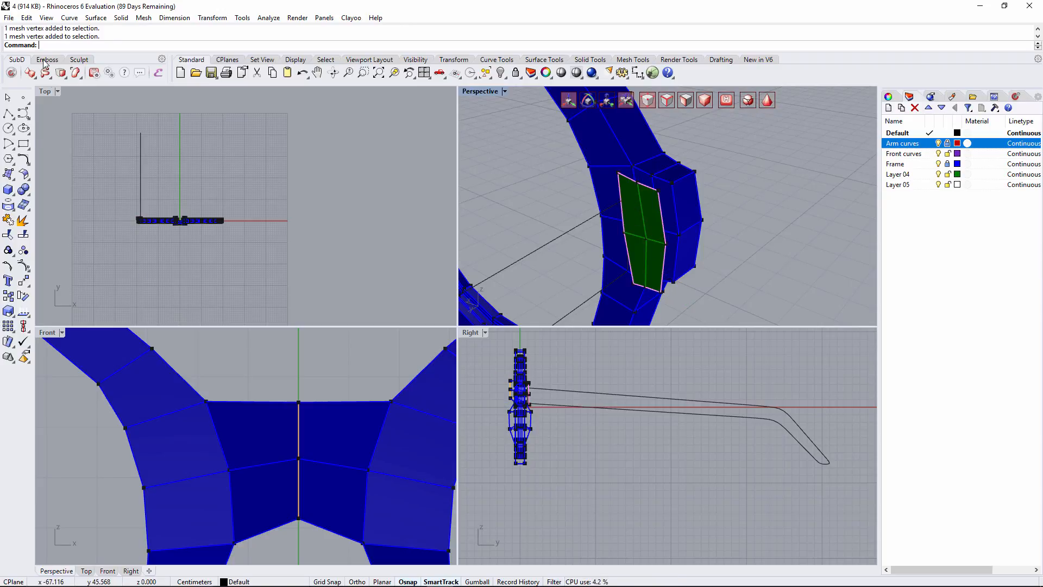
click(62, 79)
click(145, 94)
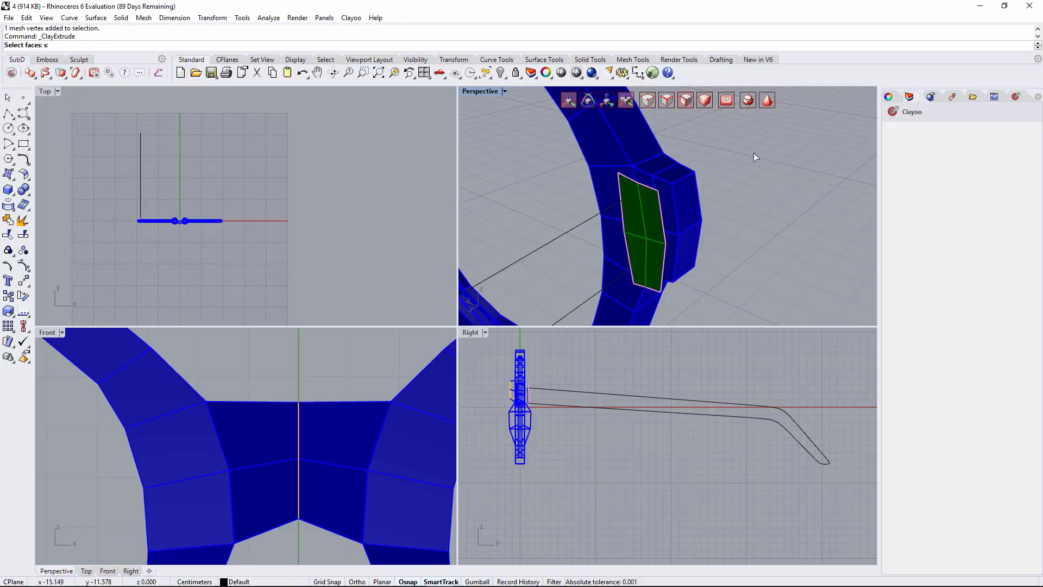
click(632, 209)
click(648, 222)
click(654, 254)
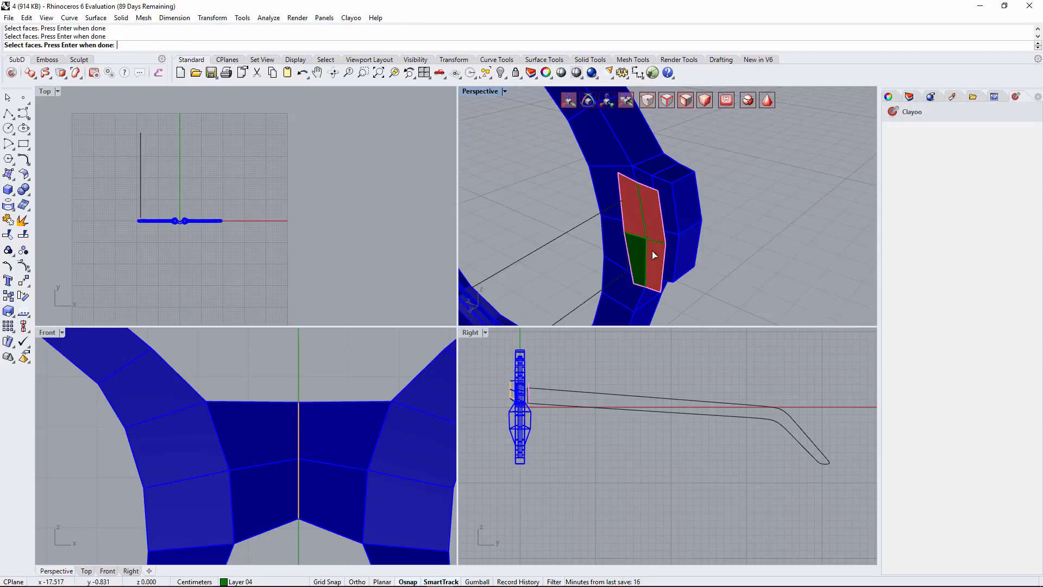
key(Return)
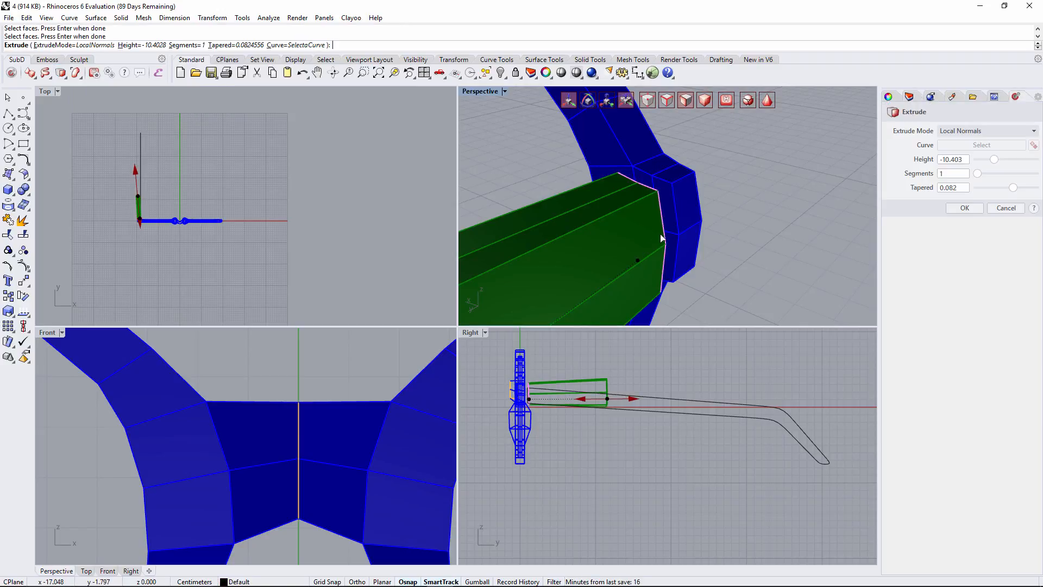
click(1004, 208)
- Inset the four faces of the patch by edge with a distance of 0.138
click(637, 203)
click(647, 213)
click(640, 259)
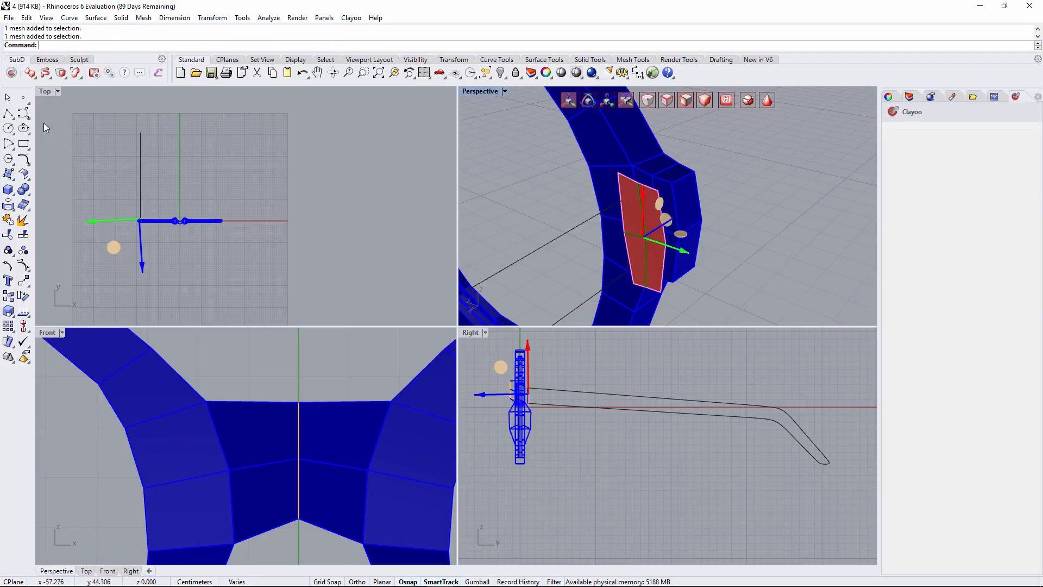
click(64, 75)
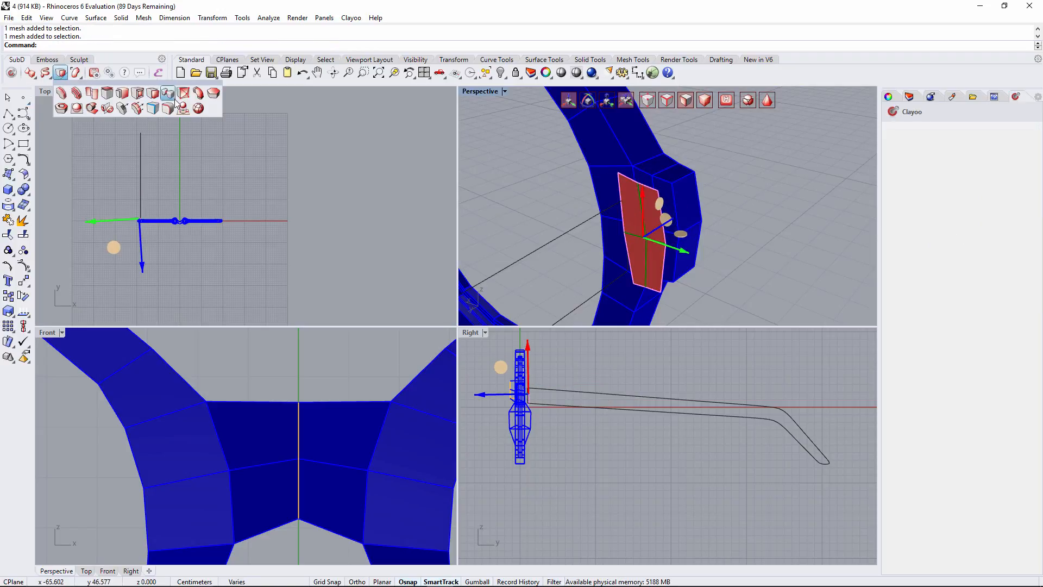
click(137, 94)
mouse_move(676, 227)
right_down()
mouse_move(659, 207)
mouse_move(678, 210)
mouse_move(675, 225)
right_up()
drag(984, 145, 982, 147)
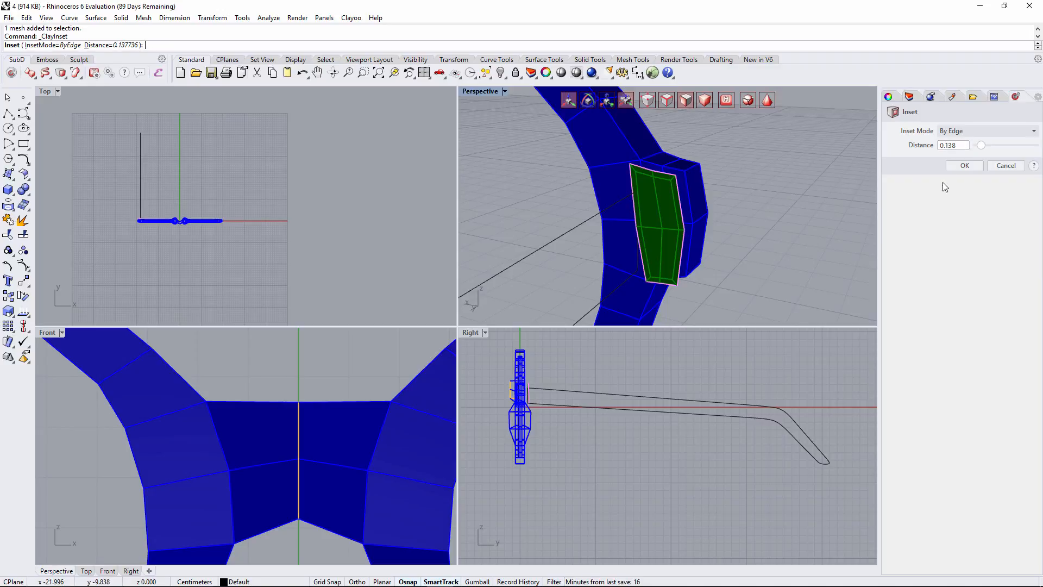
click(954, 167)
- Pull the patch's inset faces backward along the arm's side-profile curve to the start of its downward bend
scroll(675, 221, down, 6)
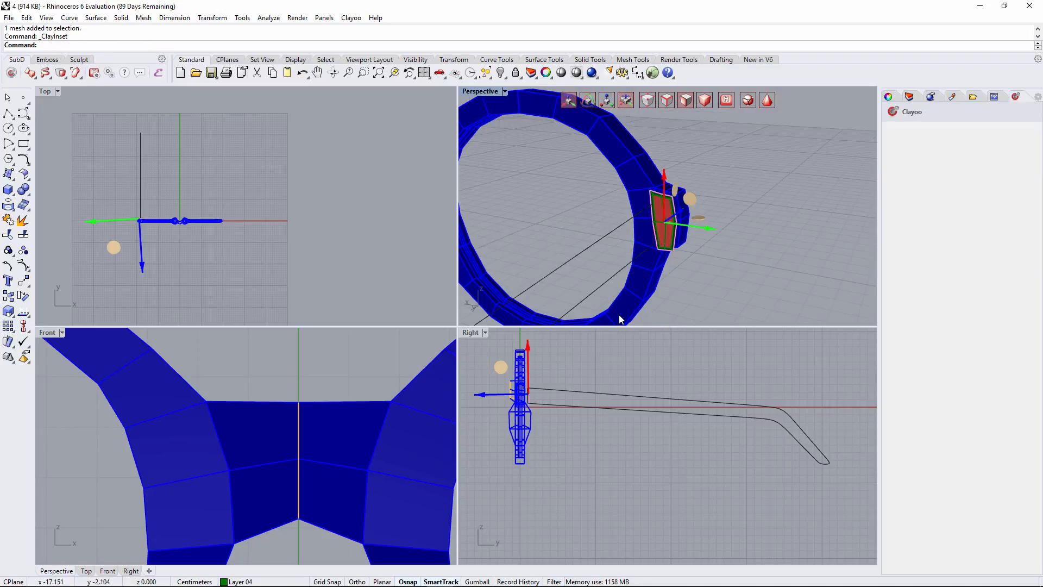
scroll(511, 395, up, 6)
drag(509, 397, 666, 406)
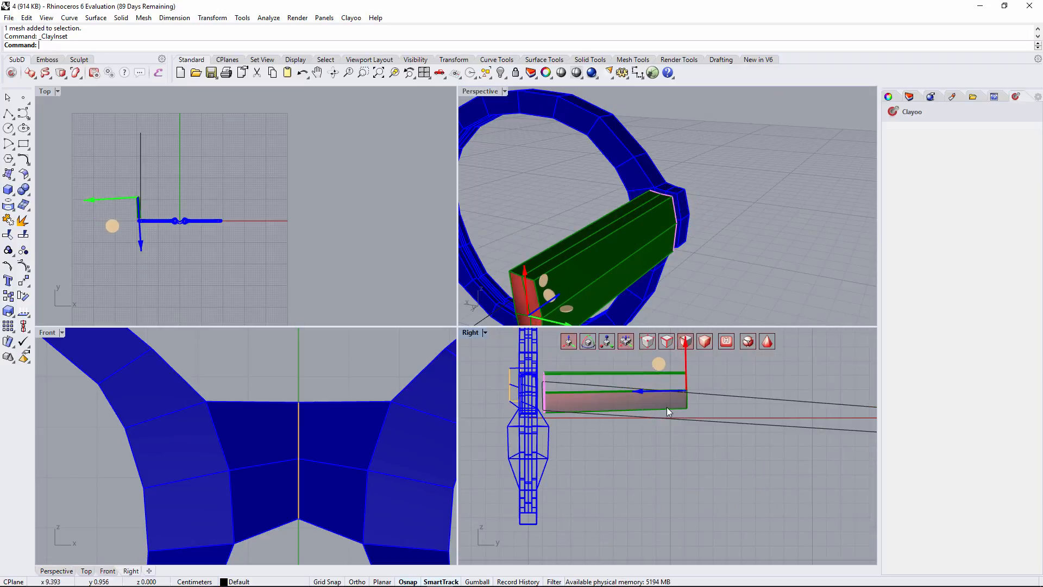
right_drag(664, 395, 541, 396)
drag(522, 394, 725, 405)
right_drag(725, 406, 647, 441)
drag(619, 395, 703, 477)
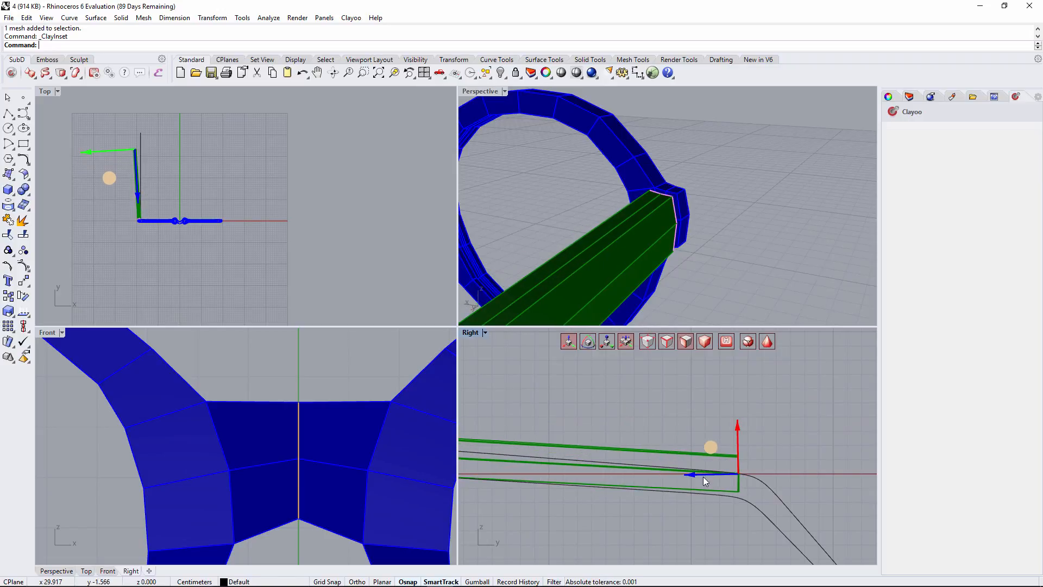
- Lower the arm's end faces onto the side-profile curve and rotate them to follow the start of the downward bend
drag(735, 422, 738, 434)
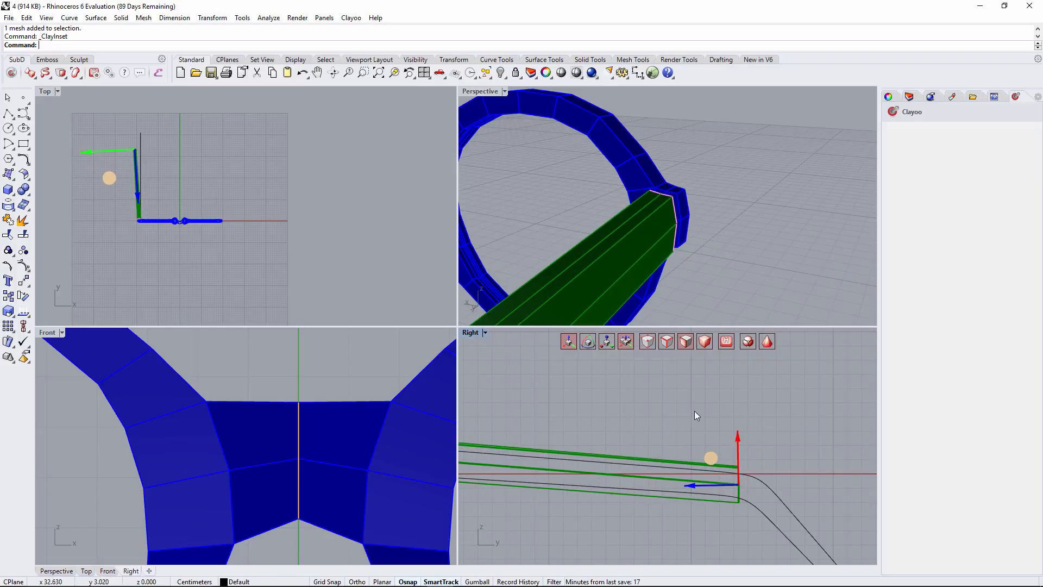
click(588, 346)
drag(768, 530, 745, 528)
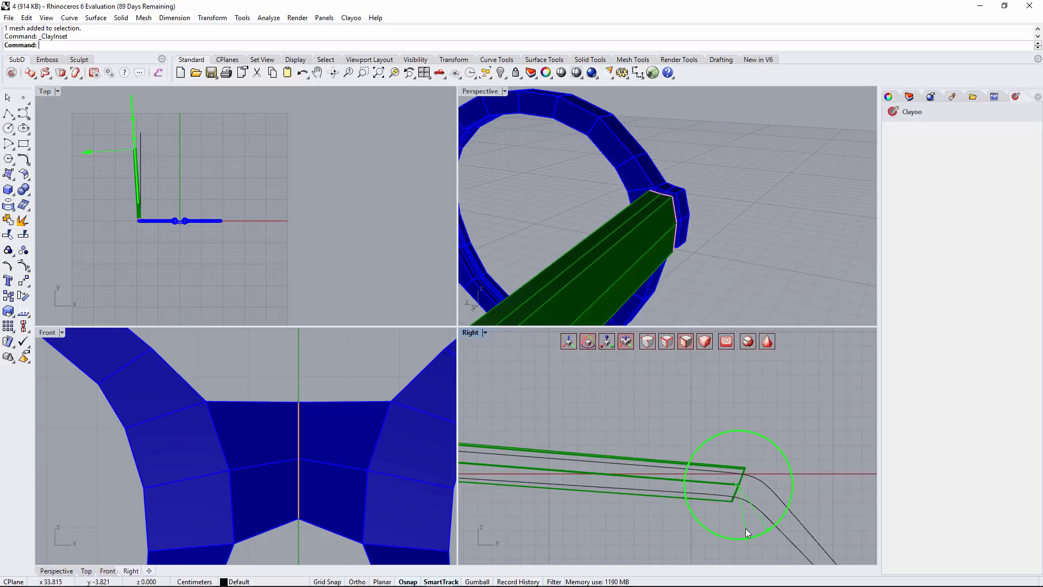
click(567, 342)
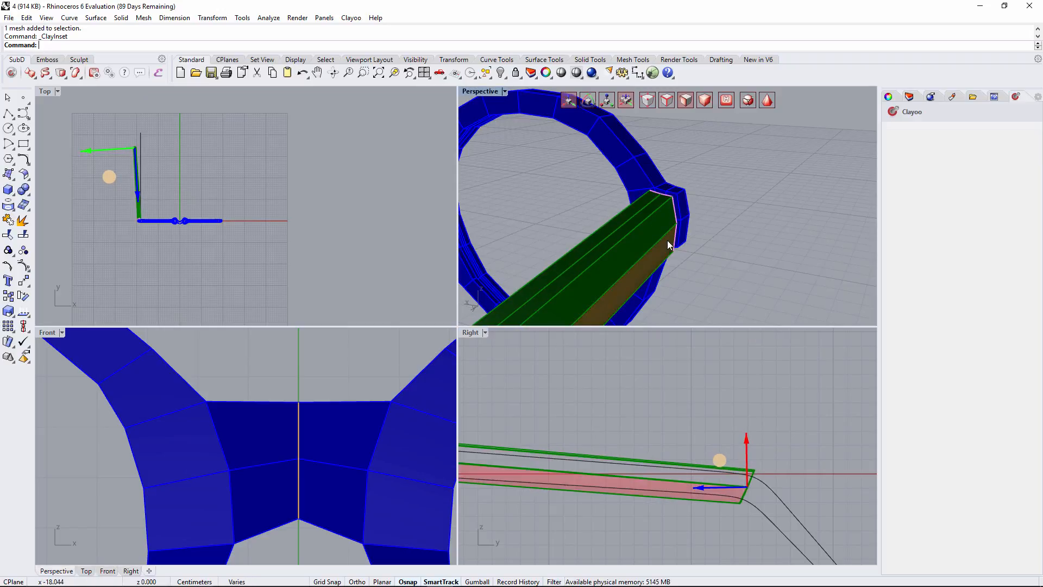
- Shift the arm's end faces inward in plan so the arm lines up with the profile curve
scroll(667, 240, down, 5)
right_drag(663, 258, 602, 218)
scroll(712, 203, up, 3)
scroll(125, 158, up, 5)
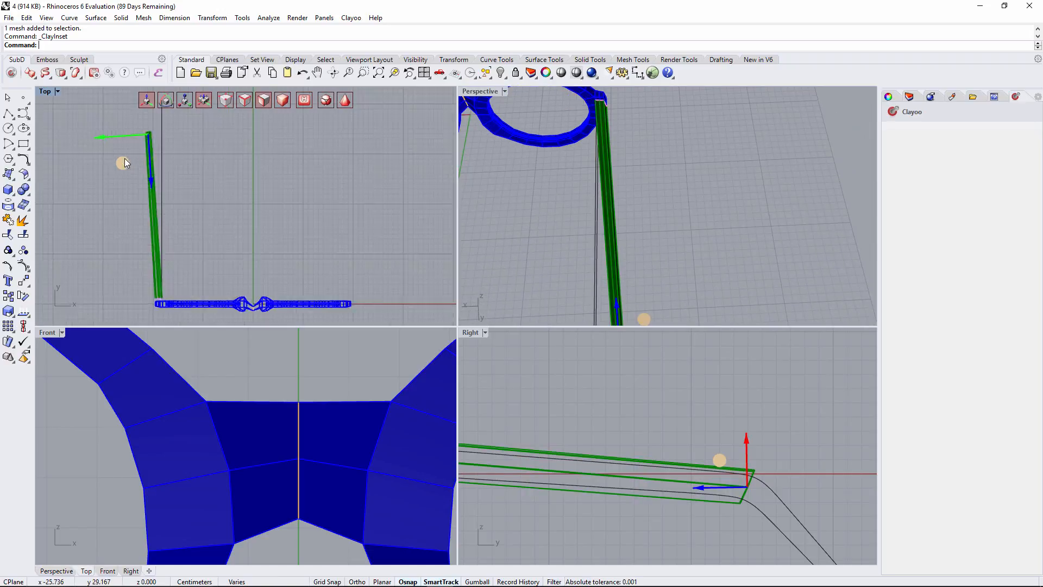
drag(120, 131, 123, 132)
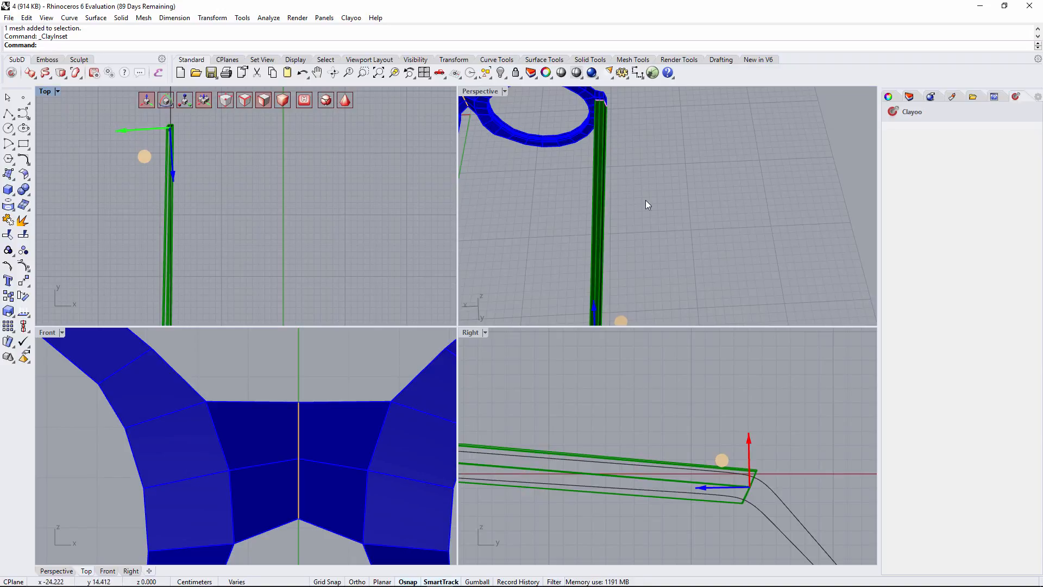
- Turn on the mesh control points and nudge the arm end's bottom corner and bottom middle vertices sideways to straighten the lower edge
right_drag(645, 204, 644, 184)
right_drag(614, 291, 631, 237)
click(654, 101)
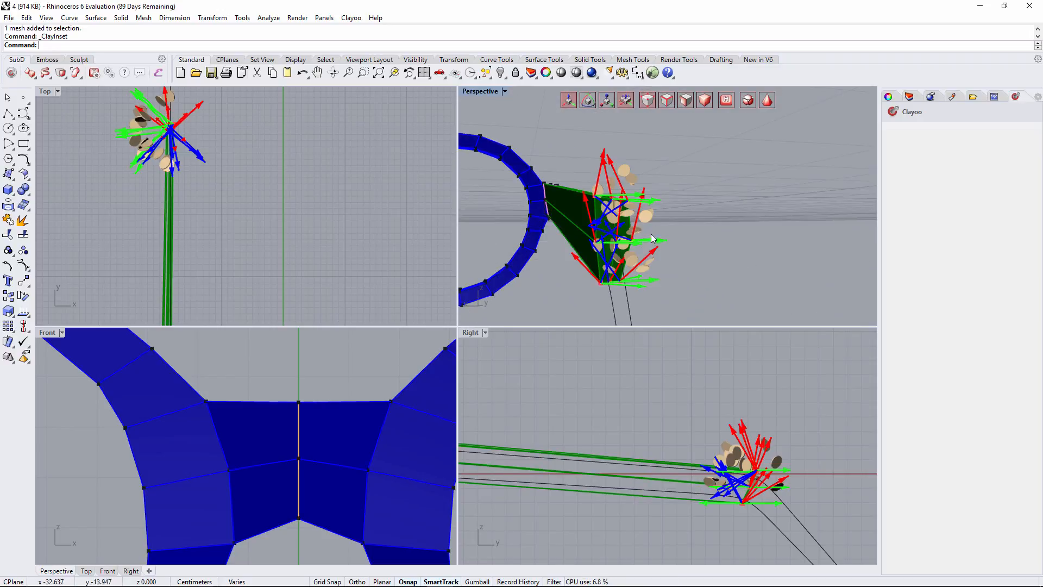
click(620, 103)
scroll(614, 284, up, 3)
click(628, 281)
drag(591, 280, 594, 287)
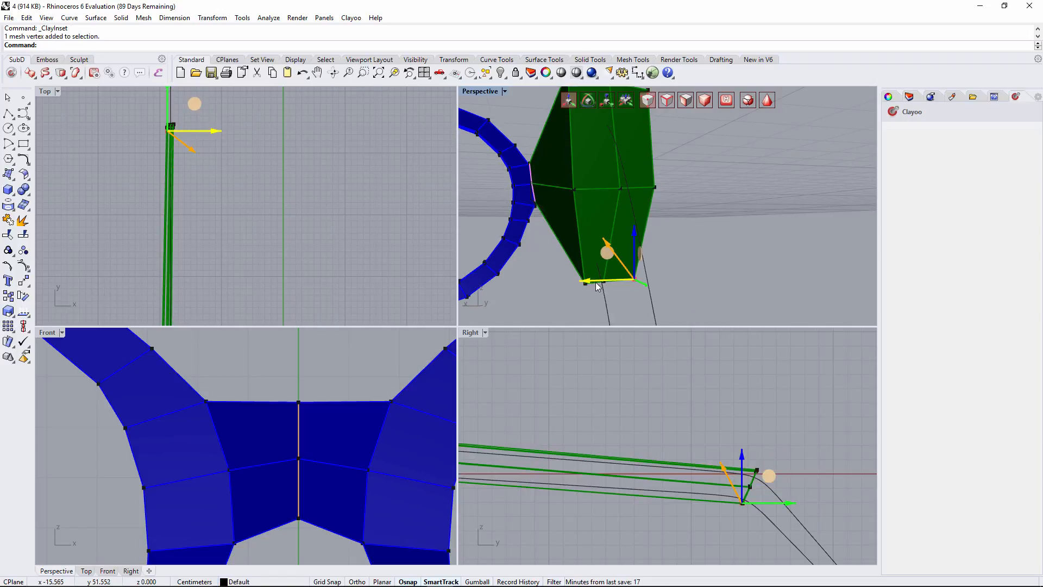
click(605, 281)
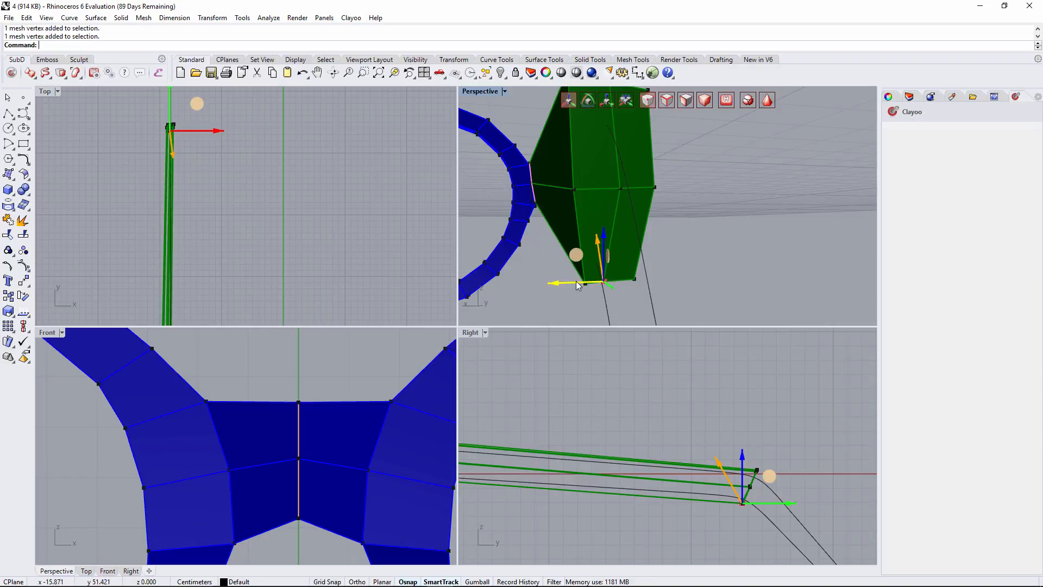
right_drag(586, 246, 712, 206)
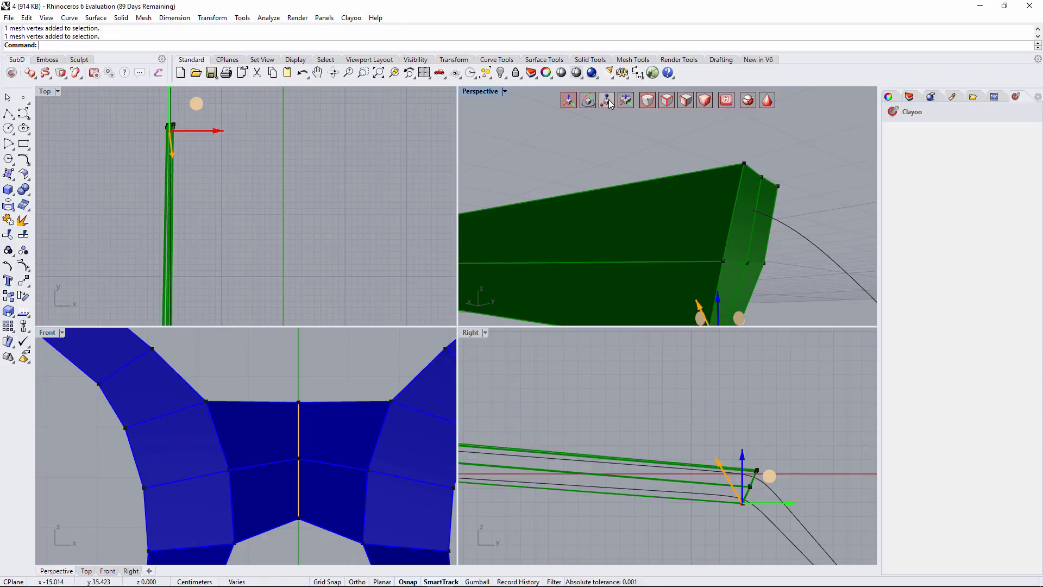
key(Escape)
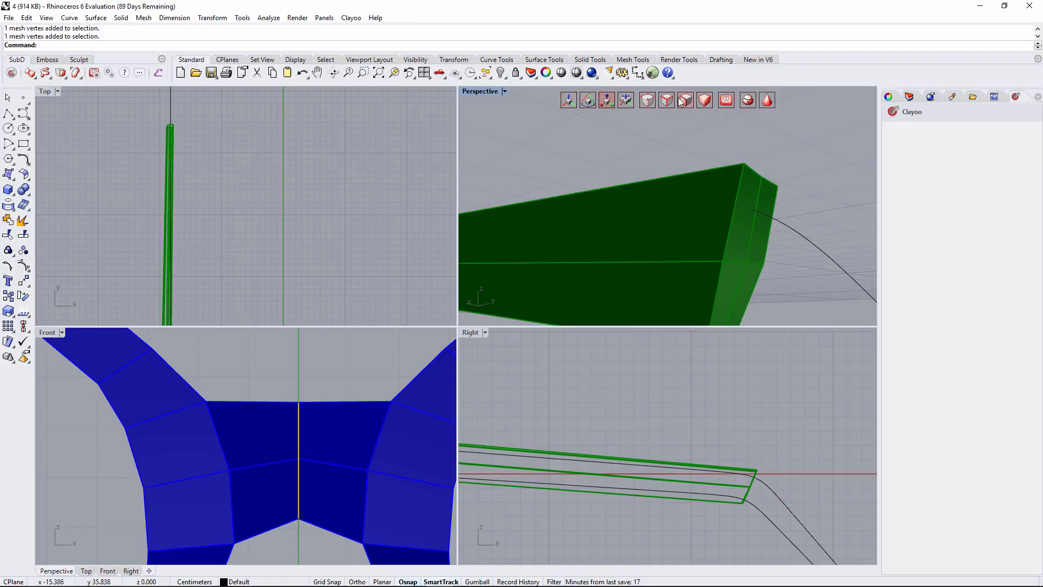
- Select the four end faces of the arm and scale them down, mainly in height, to match the profile curve's thickness
ctrl+shift+click(752, 237)
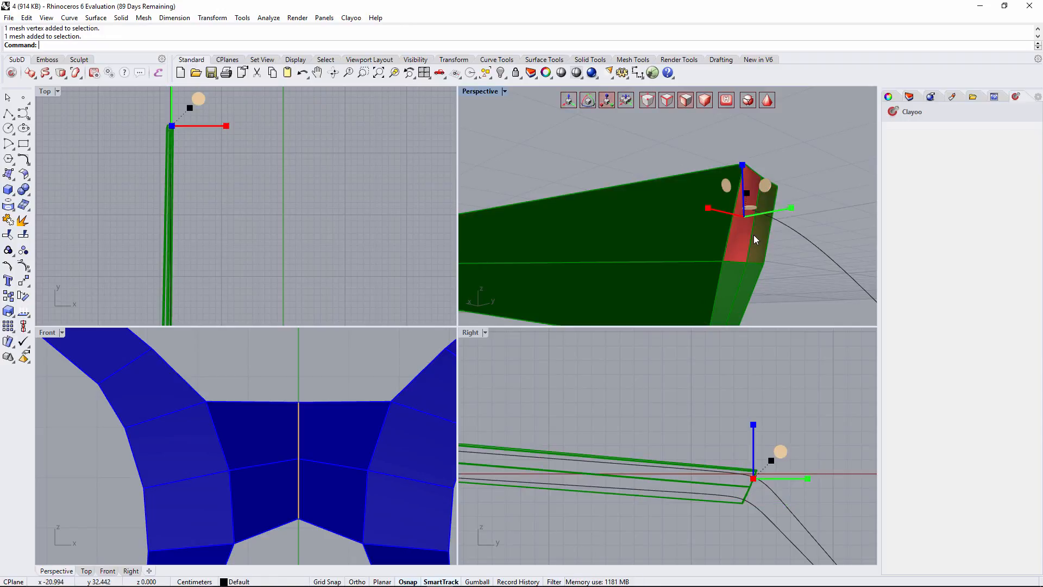
ctrl+shift+click(745, 273)
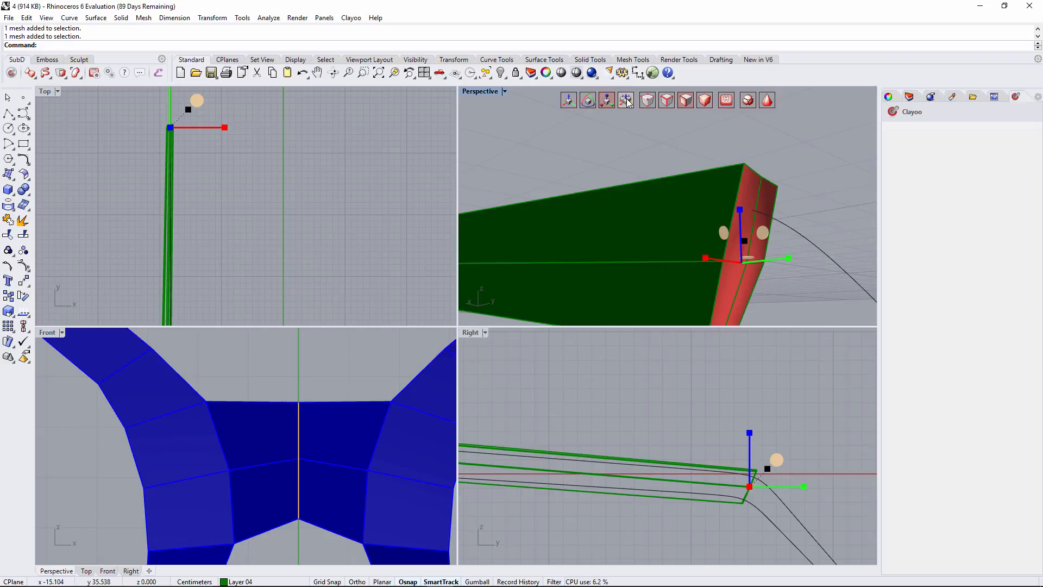
mouse_move(722, 239)
right_down()
mouse_move(696, 200)
mouse_move(717, 221)
right_up()
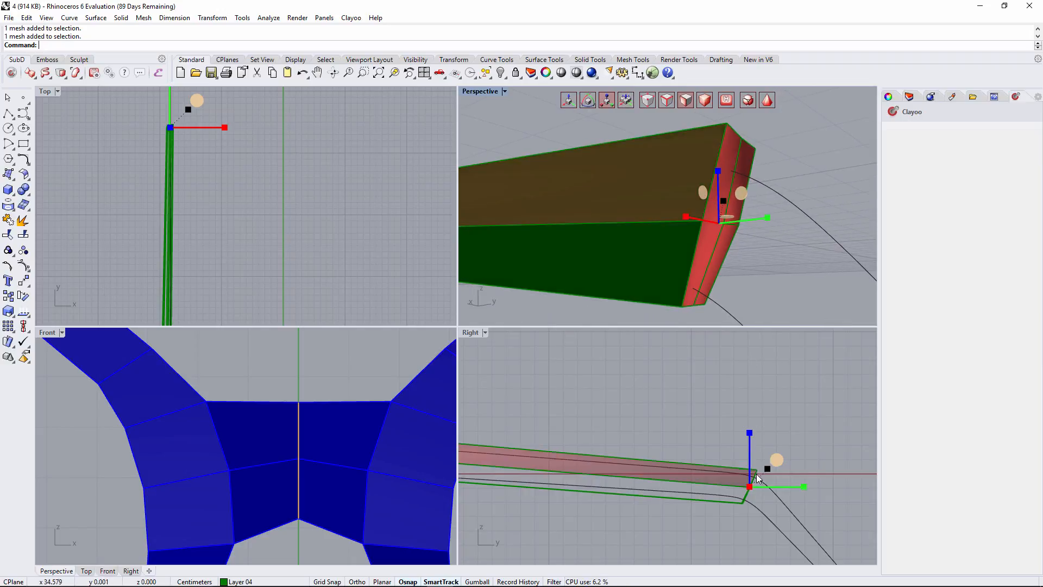
right_drag(758, 479, 717, 457)
drag(711, 411, 713, 427)
drag(761, 468, 758, 468)
drag(708, 412, 708, 416)
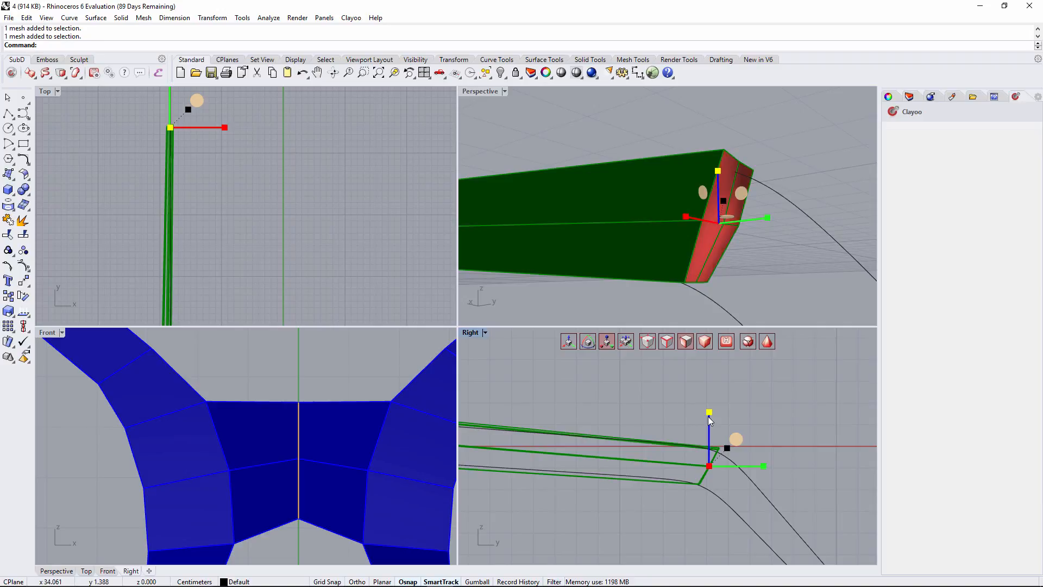
right_drag(539, 462, 655, 463)
scroll(655, 463, down, 6)
right_drag(540, 427, 592, 438)
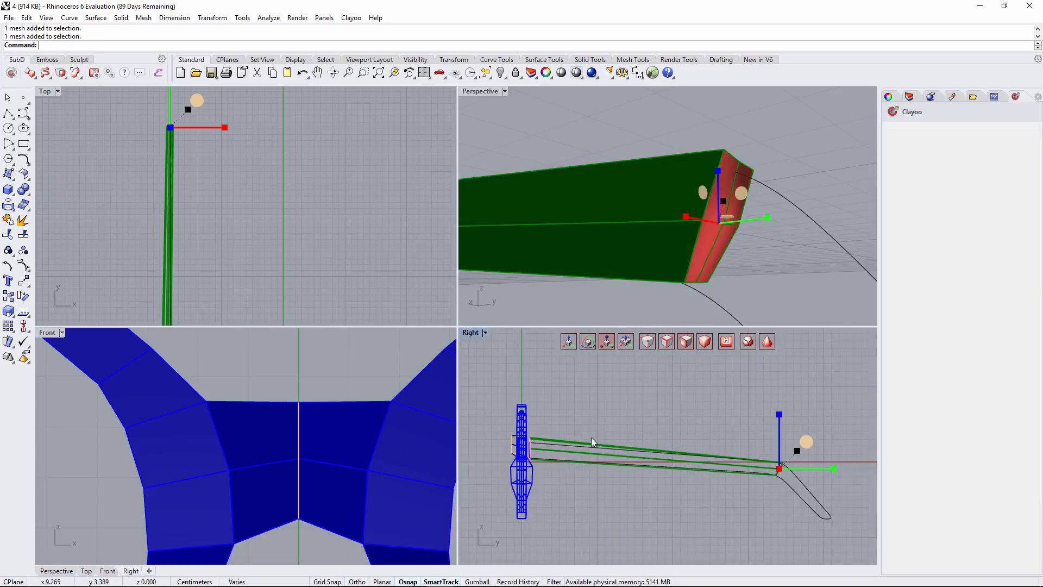
- Extrude the arm's four end faces along local normals with height -9.750, 1 segment and taper 0.082
scroll(544, 449, up, 5)
right_drag(746, 229, 654, 205)
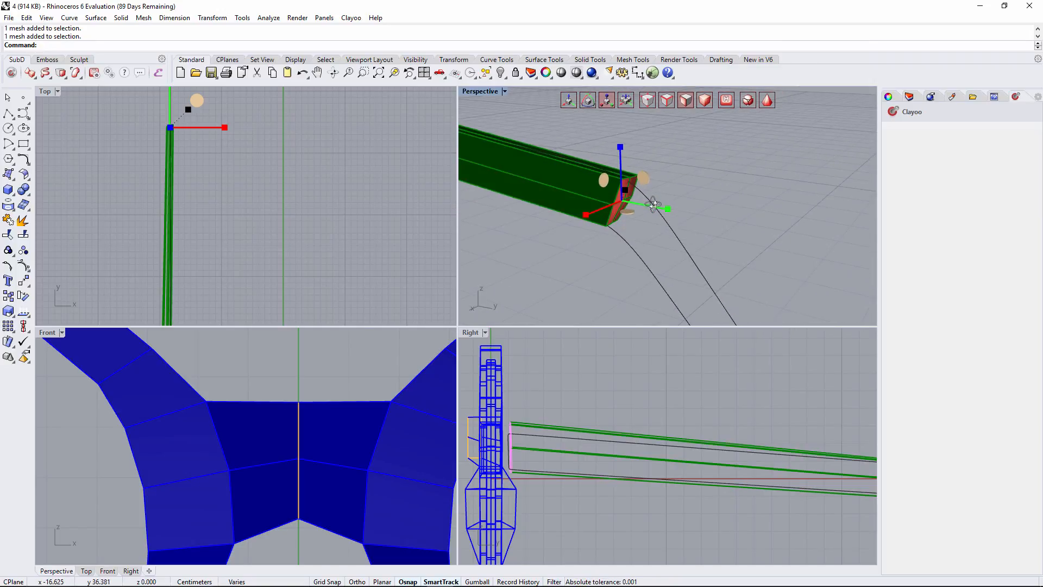
click(66, 77)
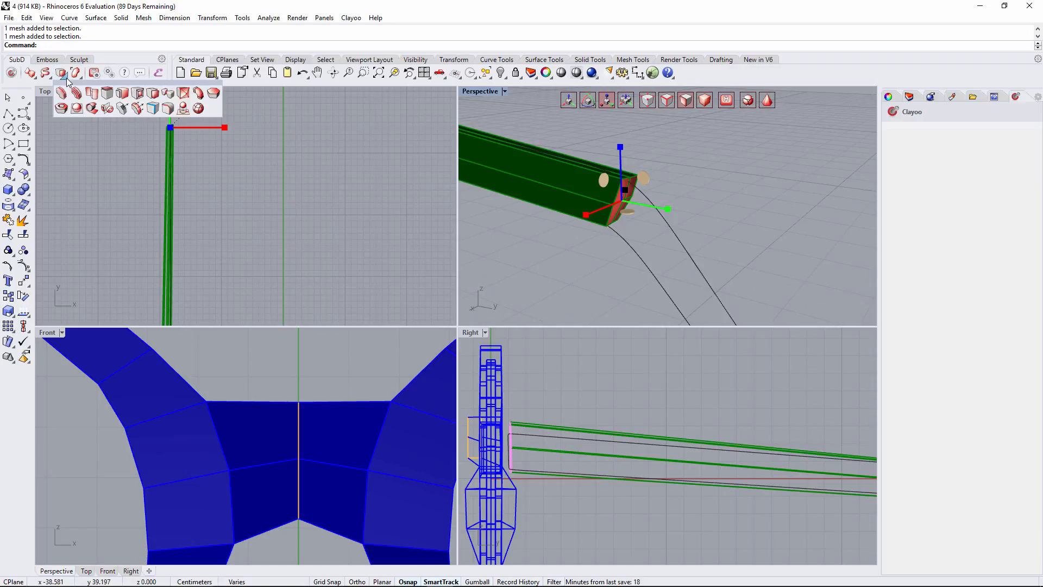
click(153, 96)
right_drag(664, 226, 641, 321)
right_drag(654, 461, 565, 385)
scroll(565, 384, down, 8)
right_drag(715, 456, 687, 446)
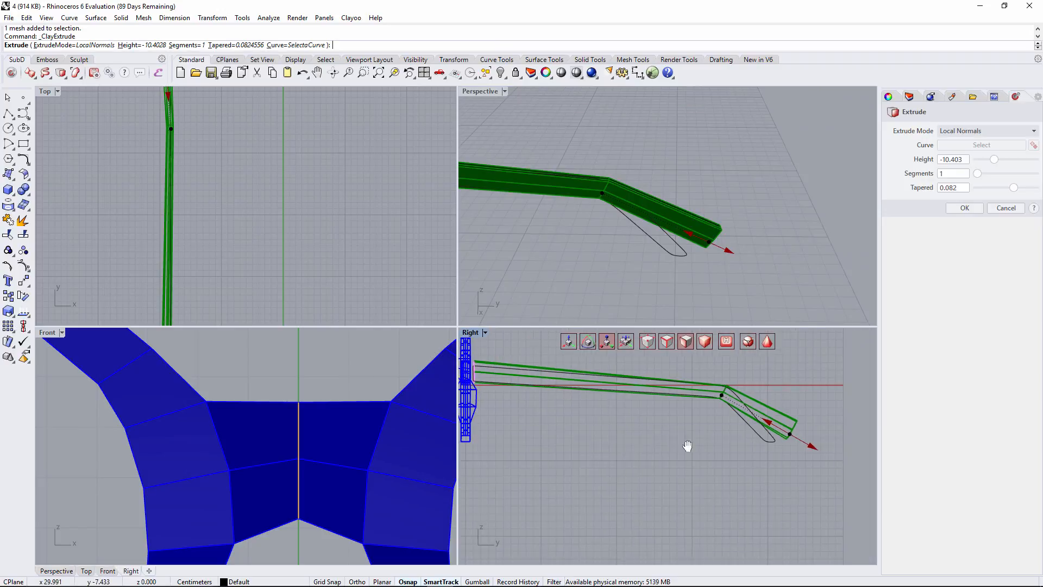
scroll(759, 440, up, 5)
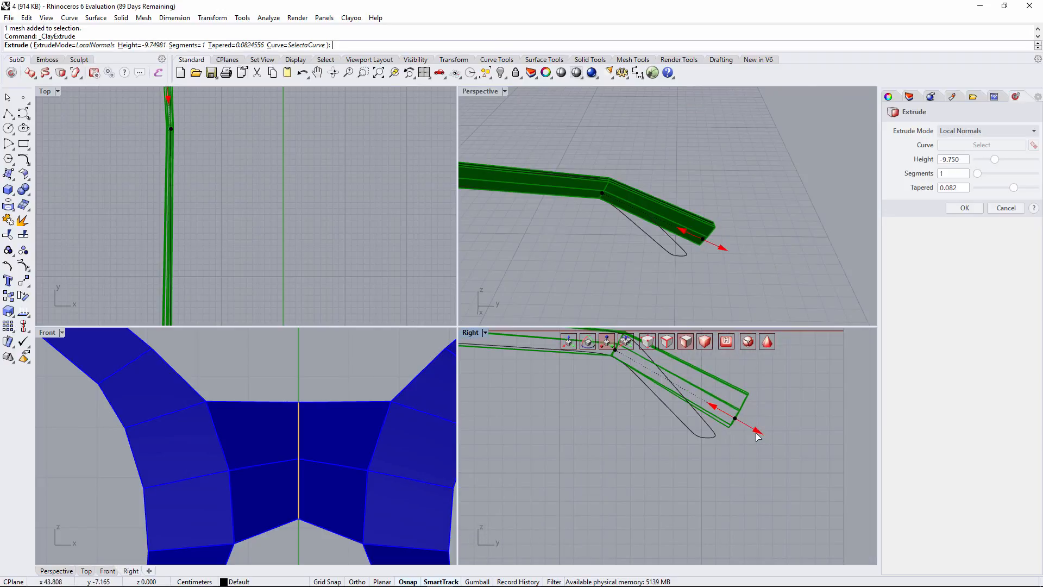
right_drag(683, 234, 659, 233)
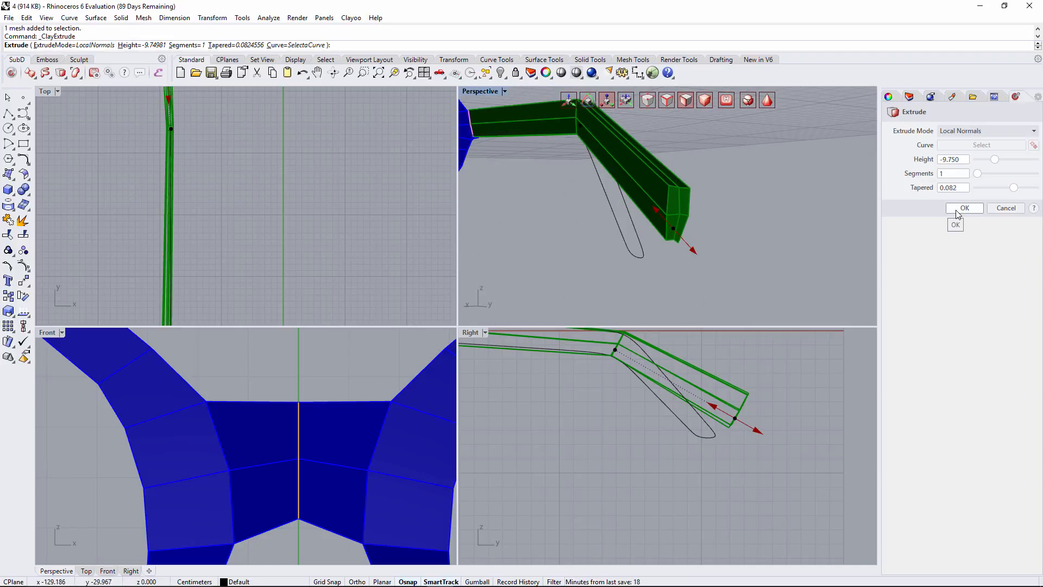
right_drag(648, 169, 672, 200)
click(972, 211)
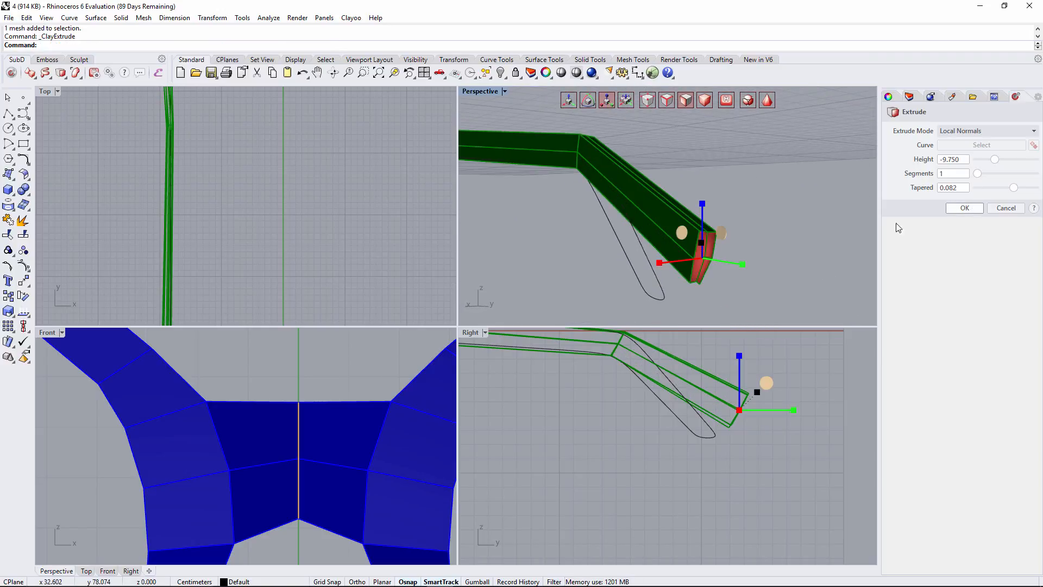
- Move the extruded tip's end faces inward in plan so the earpiece angles toward the glasses' centre line
right_drag(721, 260, 664, 224)
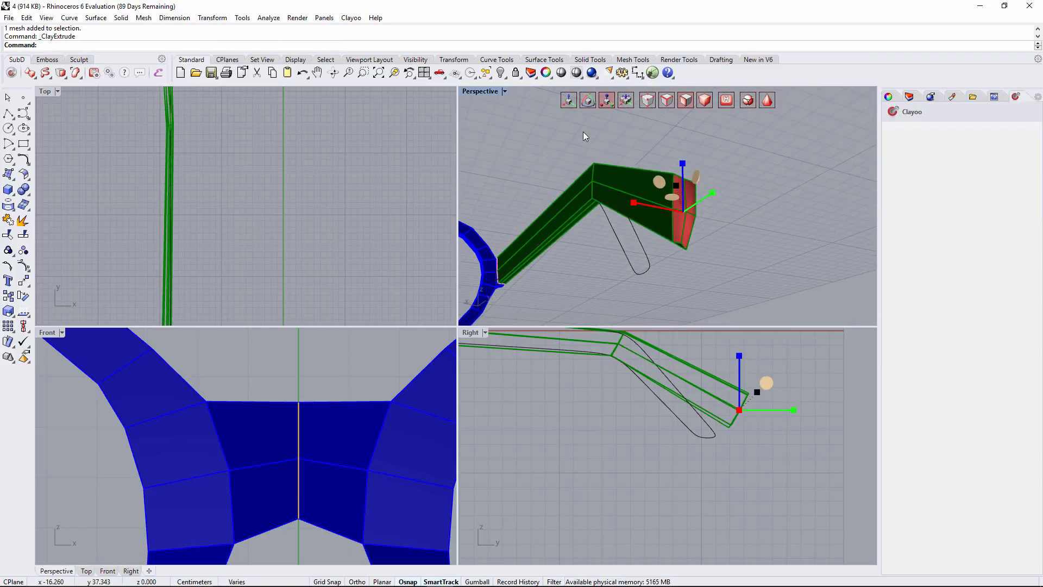
click(568, 102)
right_drag(165, 168, 175, 292)
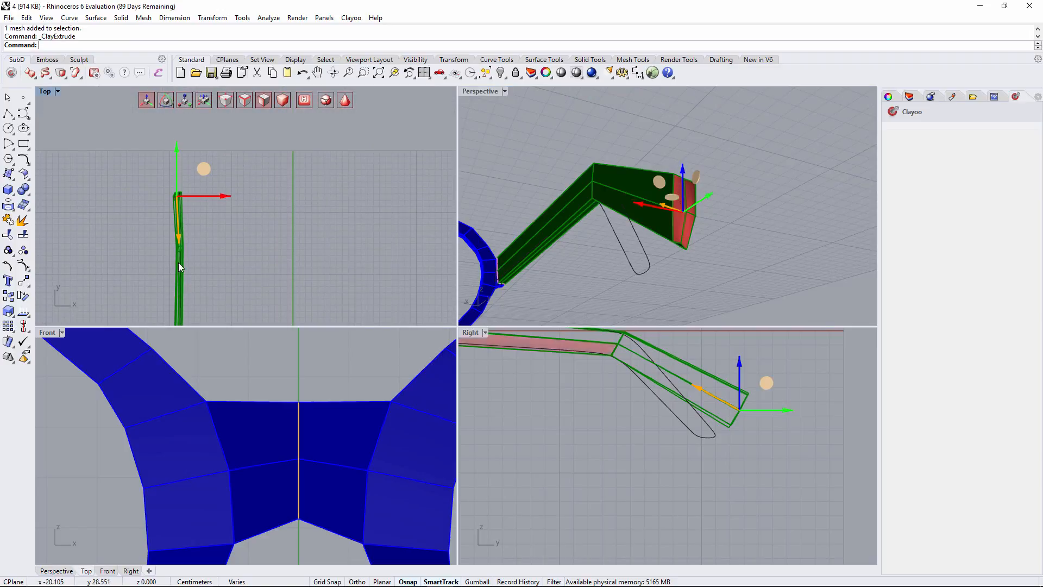
drag(217, 197, 238, 200)
right_drag(594, 191, 738, 152)
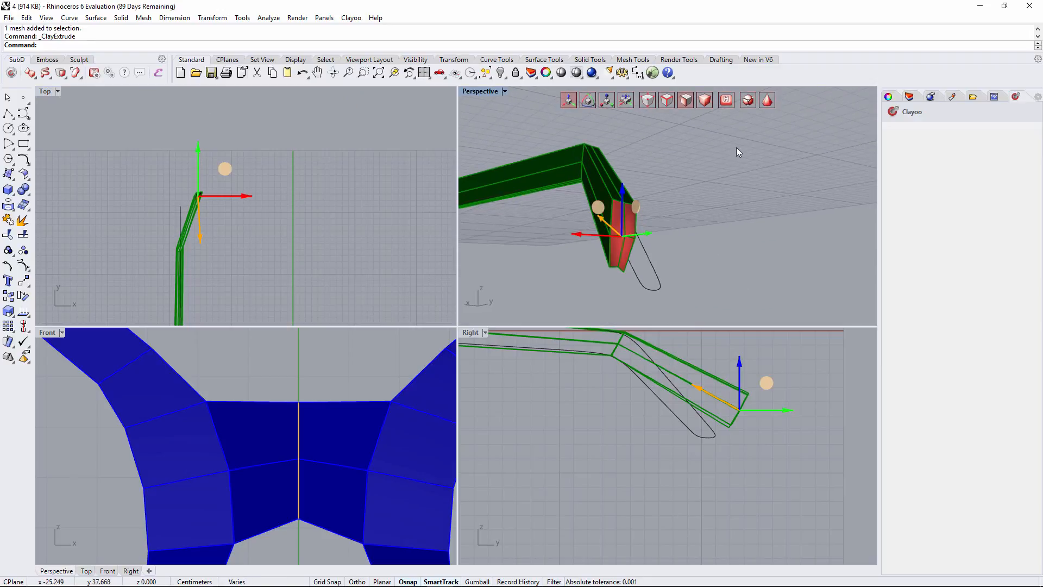
- Turn on the mesh control points and nudge the earpiece tip's lower corner vertex to even out the bottom edge
click(645, 102)
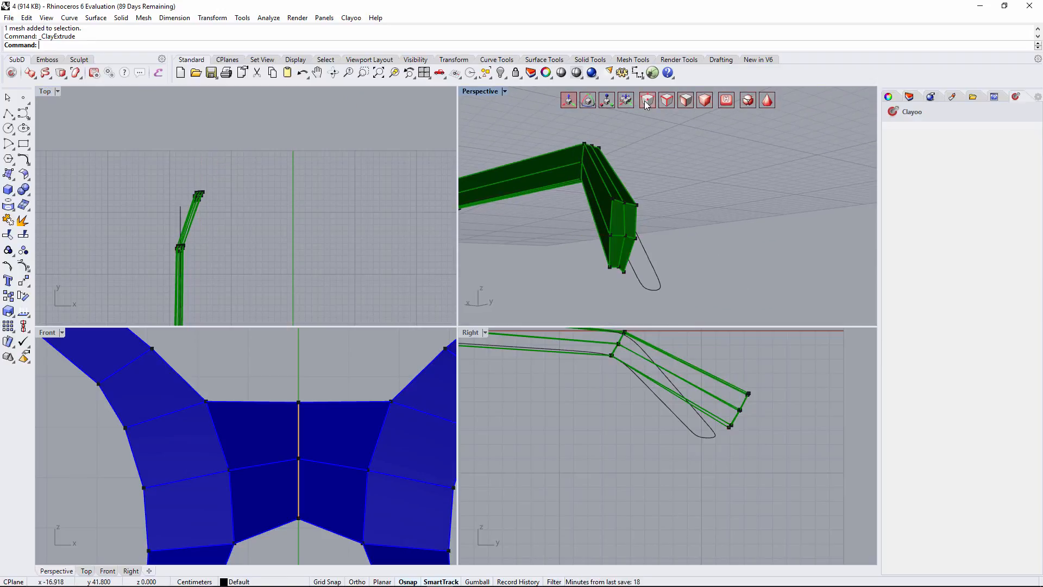
click(623, 266)
mouse_move(623, 266)
right_down()
mouse_move(658, 266)
mouse_move(612, 275)
right_up()
drag(581, 264, 591, 253)
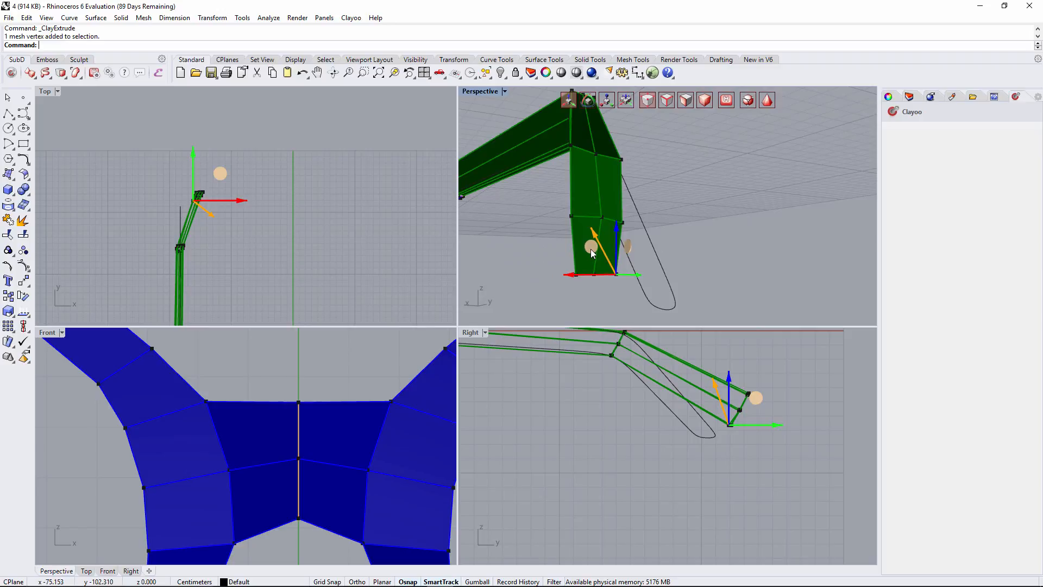
right_drag(590, 227, 701, 196)
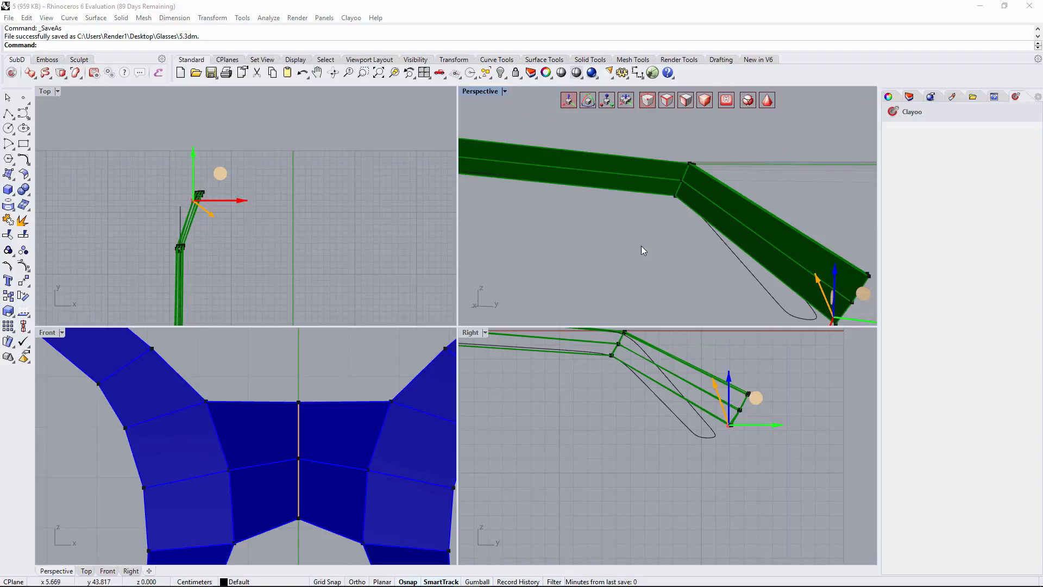
right_drag(641, 246, 727, 299)
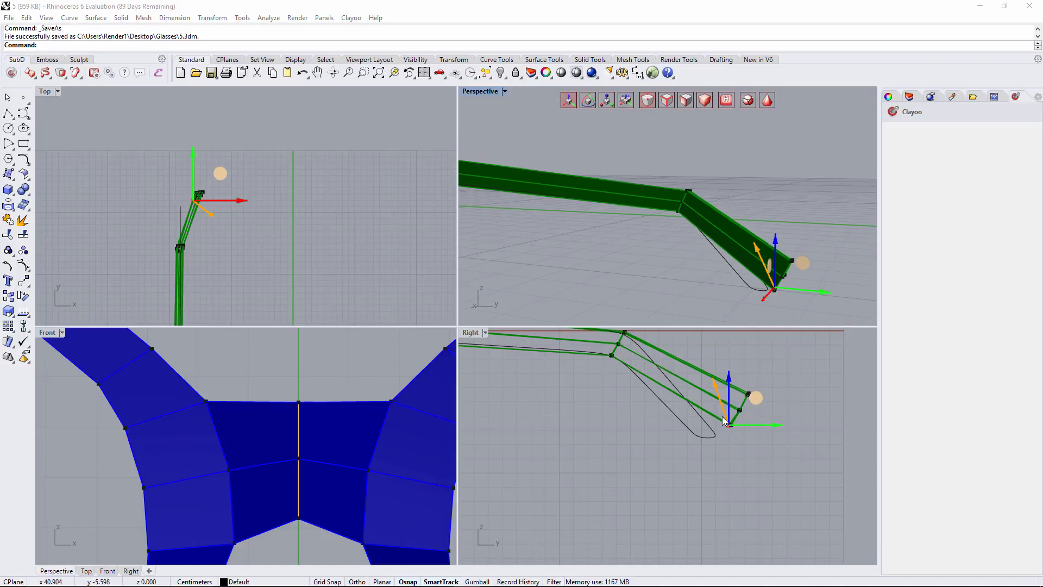
click(770, 101)
click(771, 101)
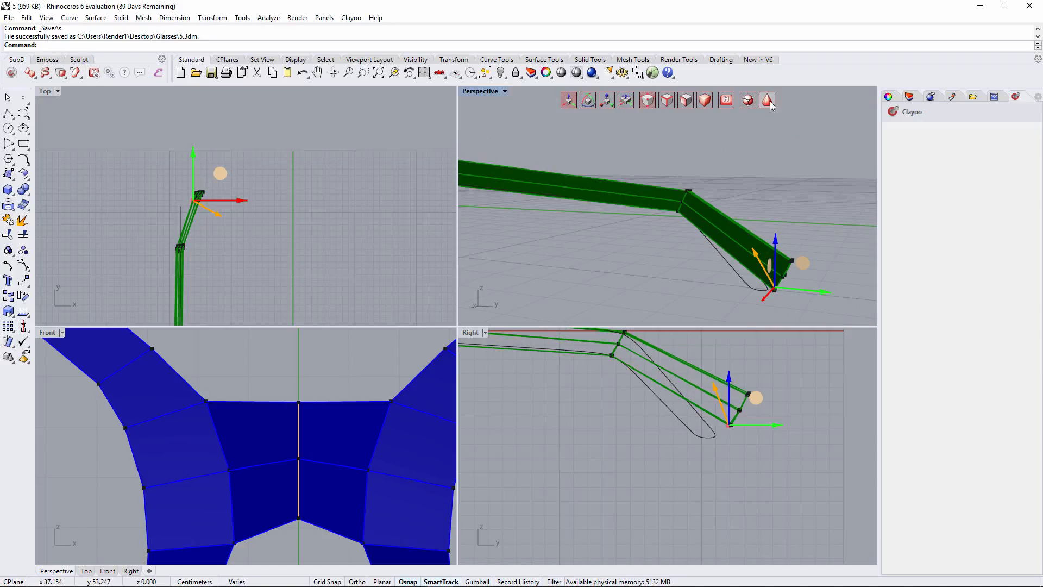
click(770, 101)
click(770, 101)
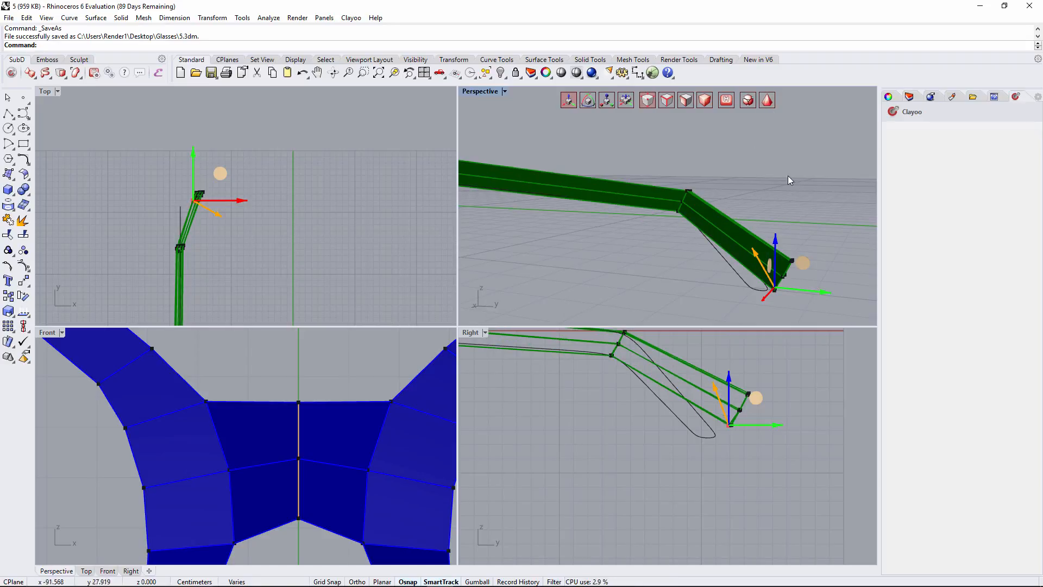
- Select the earpiece tip's four end faces, then move them down and rotate them to fit the end of the side-profile curve
right_drag(776, 260, 722, 144)
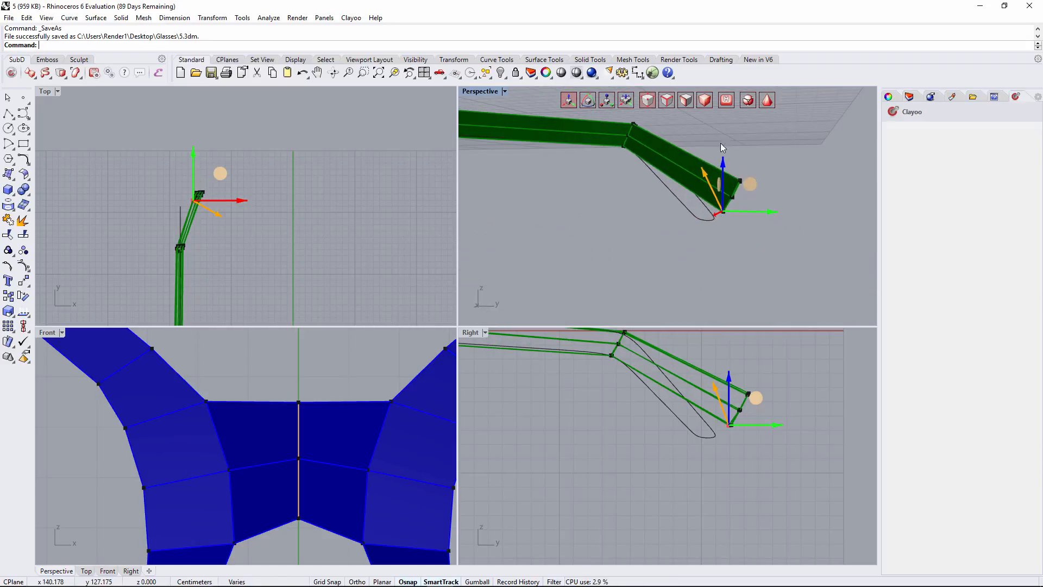
click(685, 100)
drag(698, 141, 755, 239)
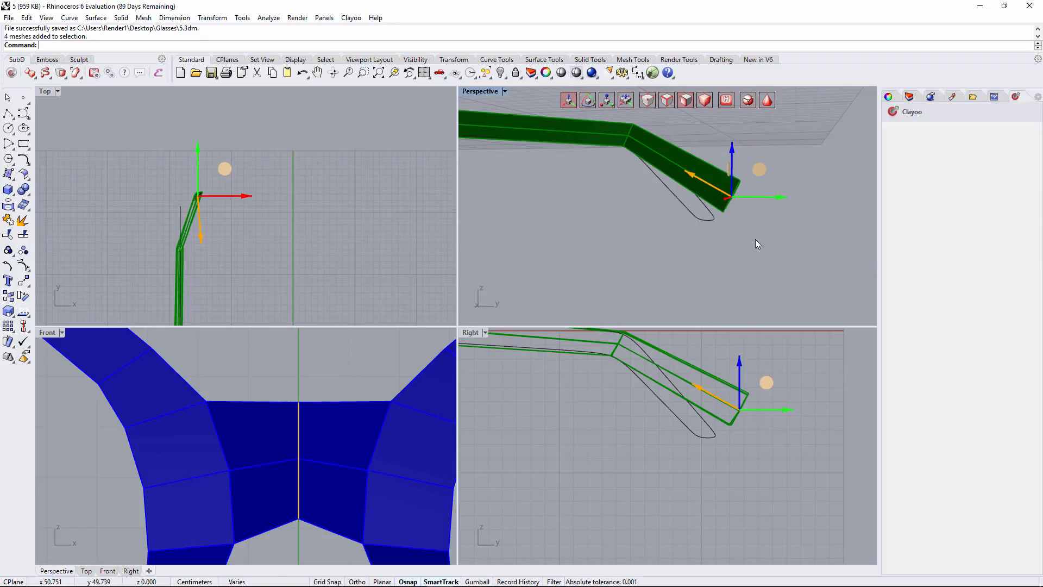
scroll(726, 390, up, 2)
drag(773, 387, 738, 455)
right_drag(567, 386, 623, 452)
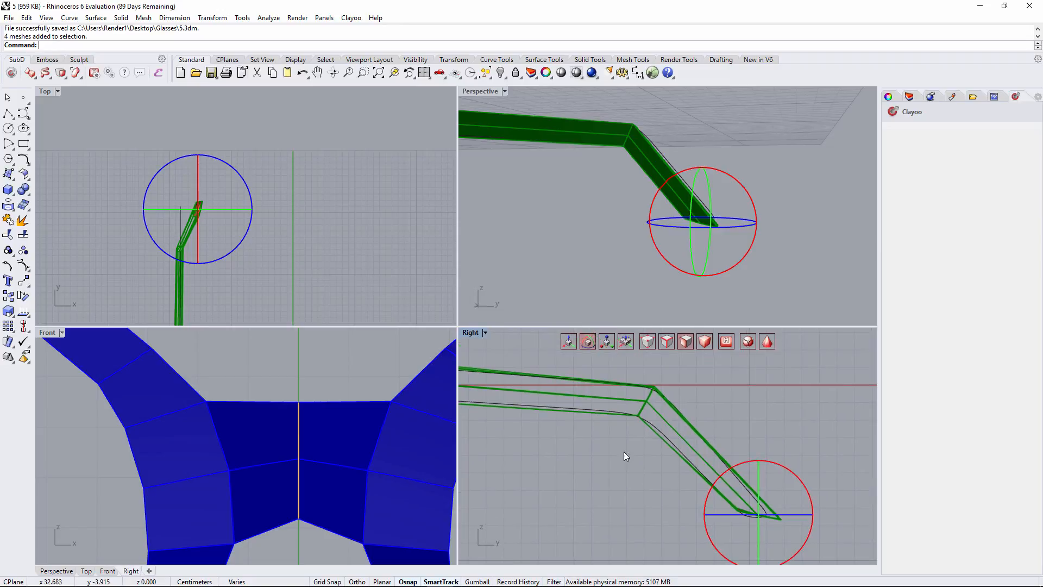
- Show the mesh vertices and nudge the middle vertex at the arm's bend slightly sideways along X
scroll(636, 431, down, 6)
shift+right_drag(627, 162, 650, 217)
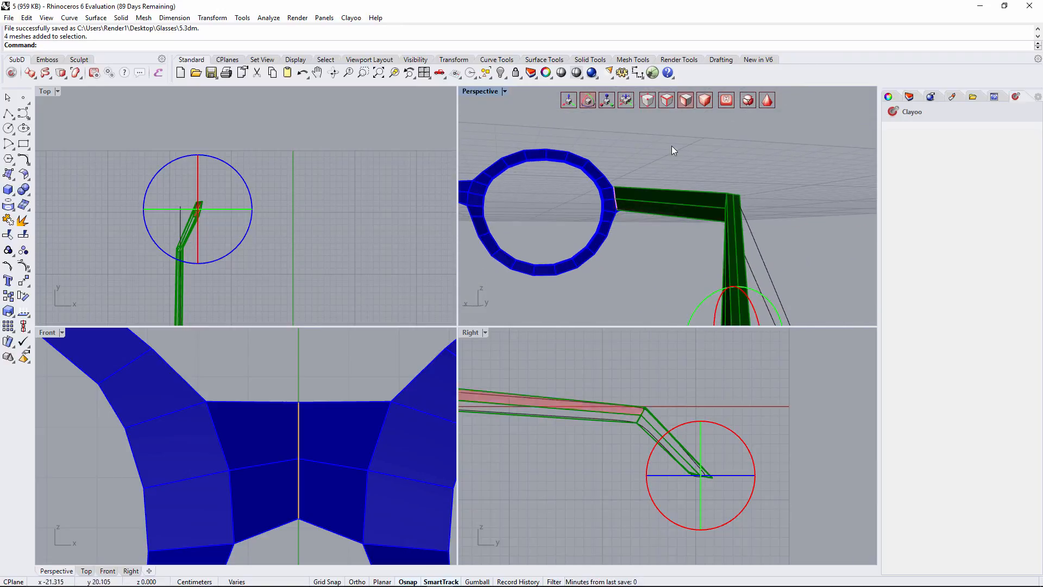
click(703, 133)
click(644, 99)
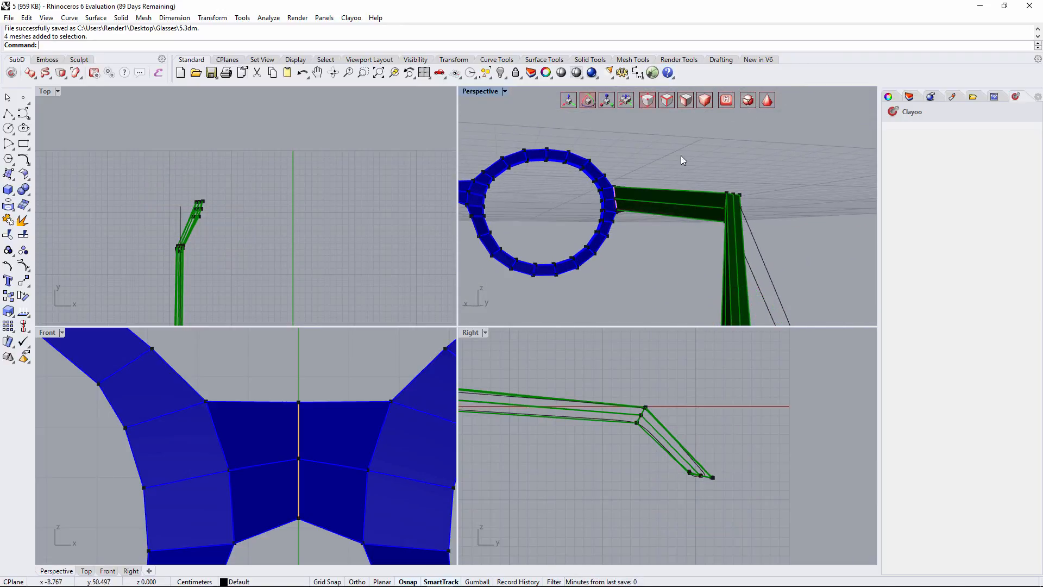
scroll(683, 160, up, 3)
click(764, 254)
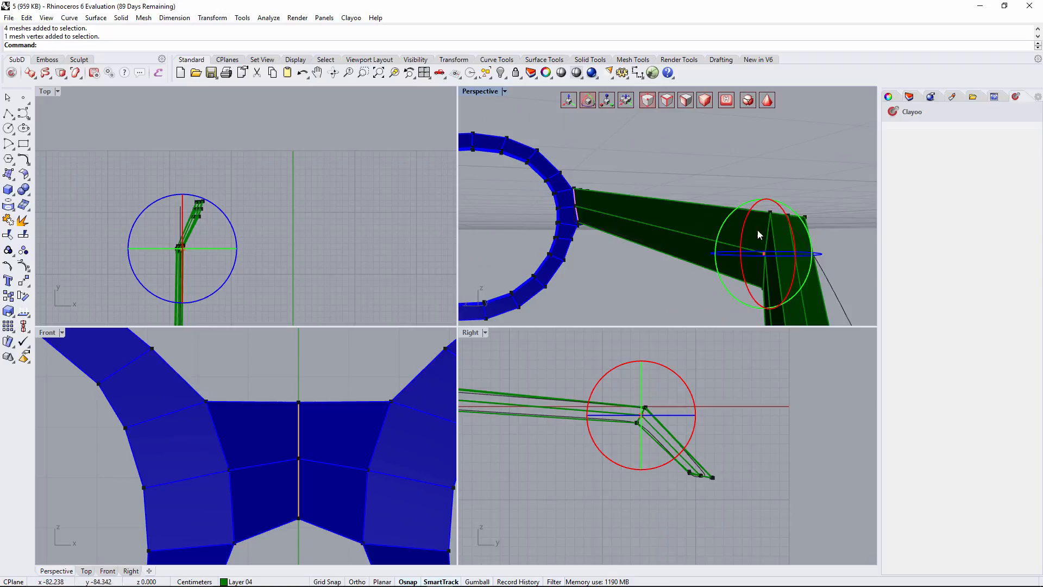
click(578, 100)
right_drag(815, 250, 788, 225)
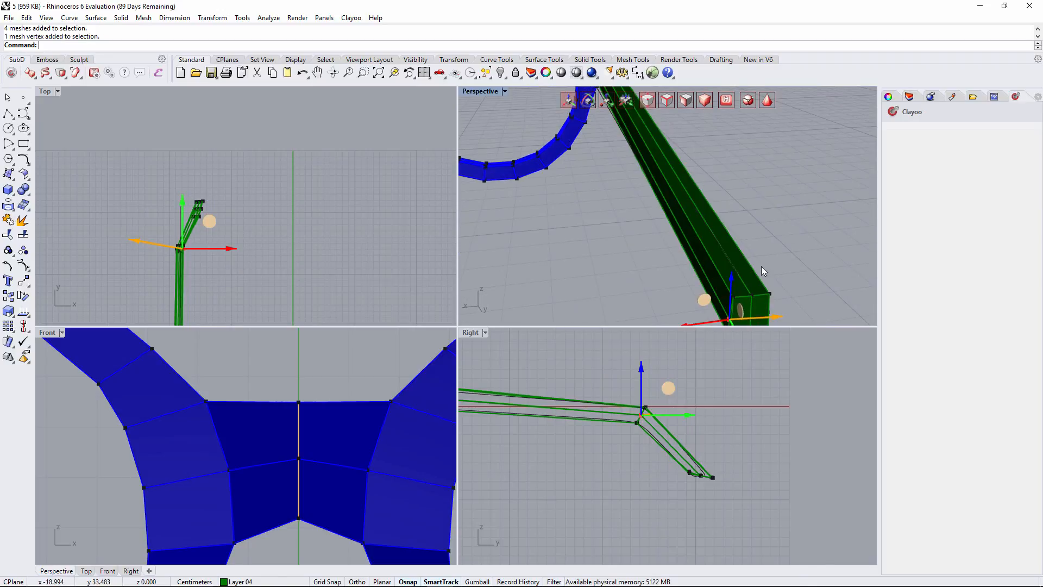
right_drag(763, 270, 697, 235)
drag(683, 233, 678, 232)
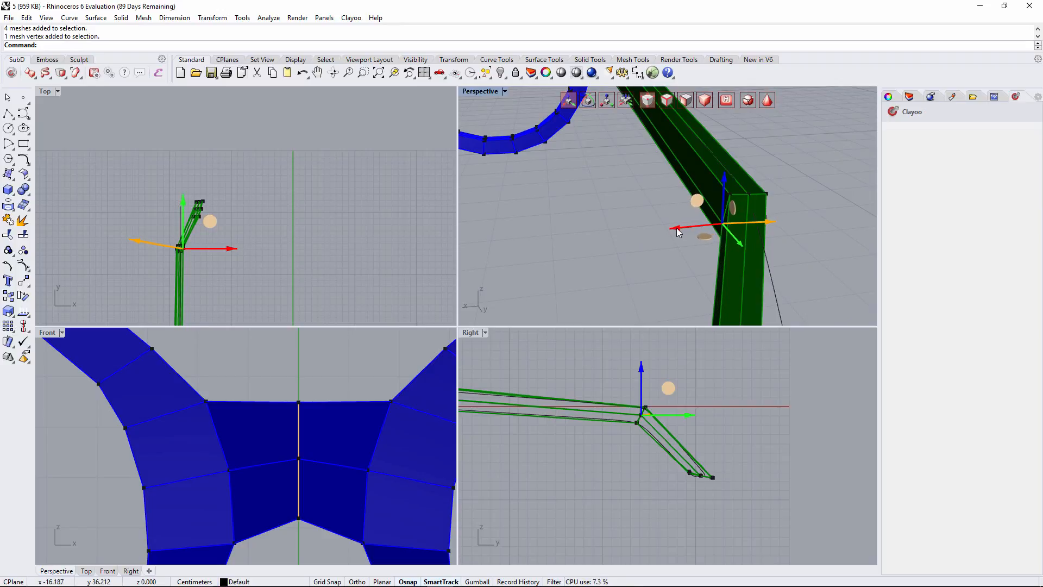
- Select the earpiece tip's lower corner vertices in side view and adjust their height to suit the profile curve
right_drag(683, 228, 799, 228)
scroll(705, 483, up, 14)
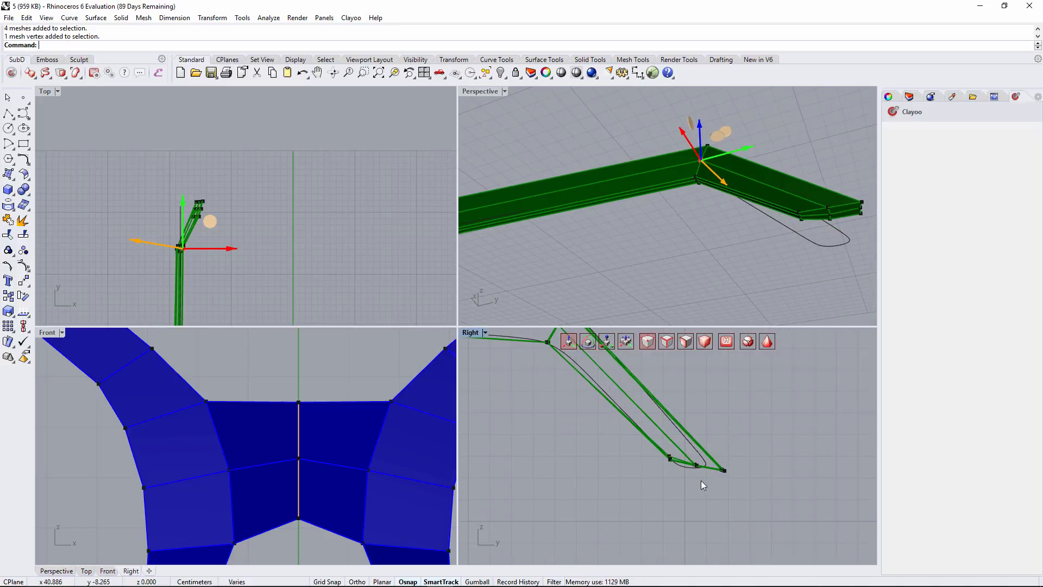
drag(624, 477, 644, 397)
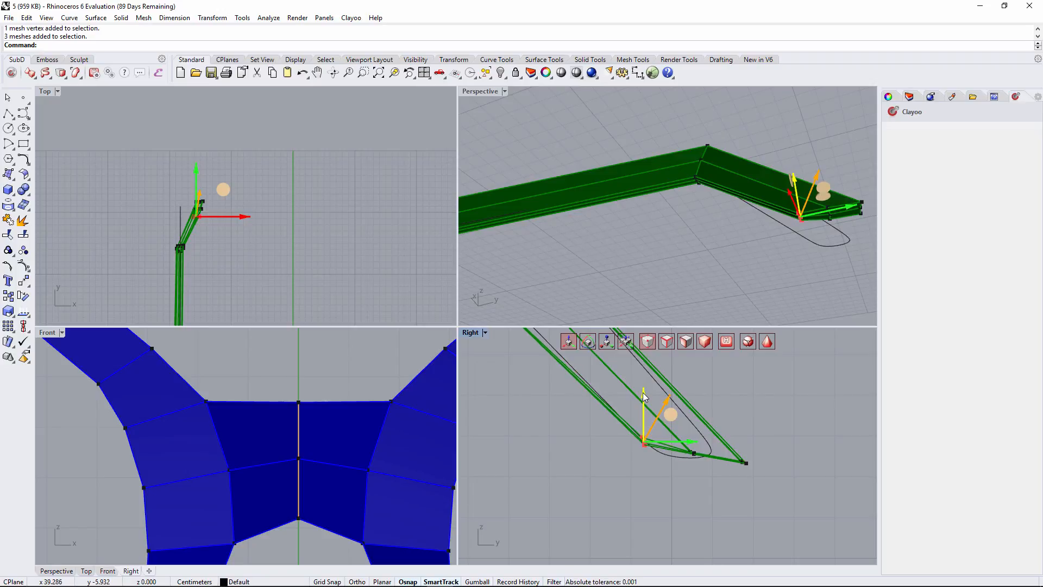
- Preview the arm as a smoothed surface, compare its bend with the side-profile curve, and return to the box mesh
click(686, 248)
click(716, 245)
right_drag(724, 222, 699, 220)
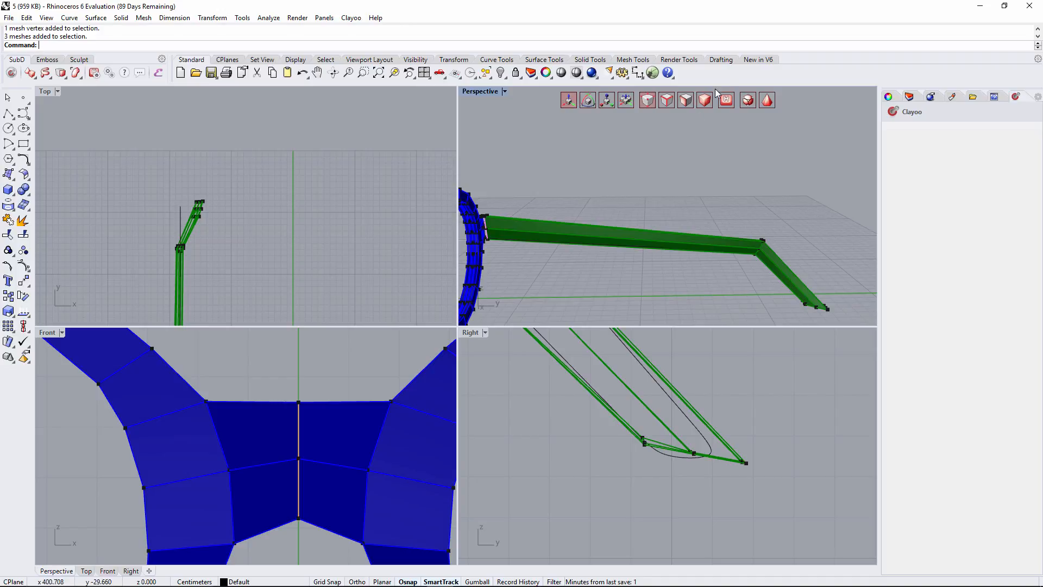
click(764, 101)
mouse_move(581, 377)
right_down()
mouse_move(640, 439)
mouse_move(569, 387)
right_up()
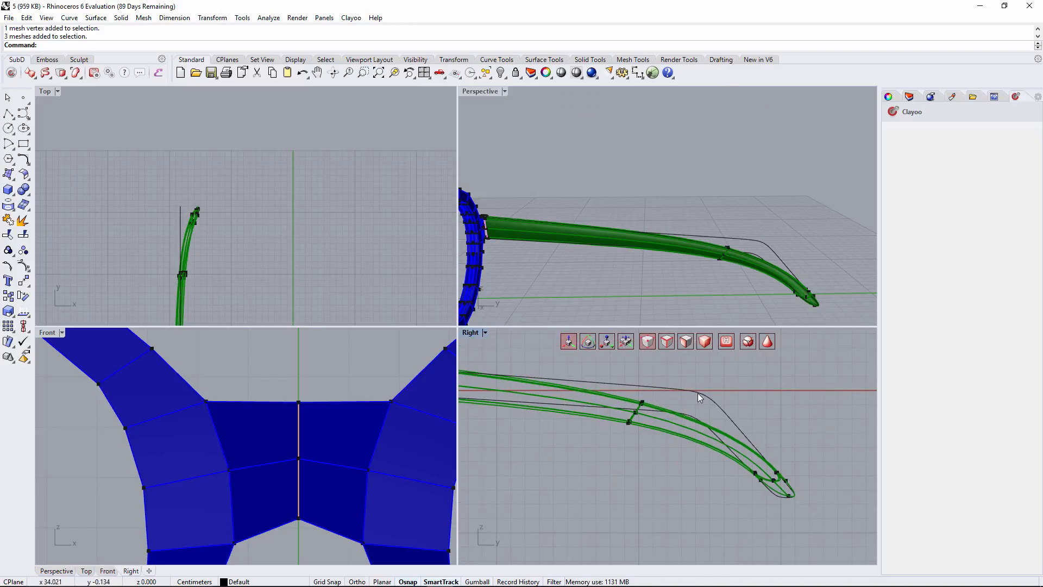
click(725, 250)
right_drag(700, 230, 719, 173)
click(720, 173)
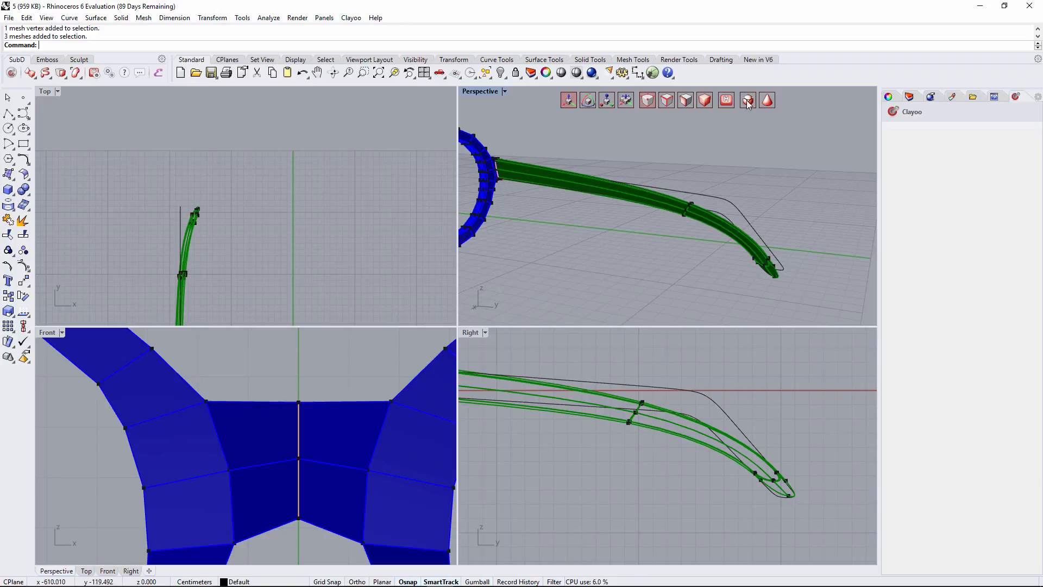
click(764, 102)
scroll(758, 158, up, 4)
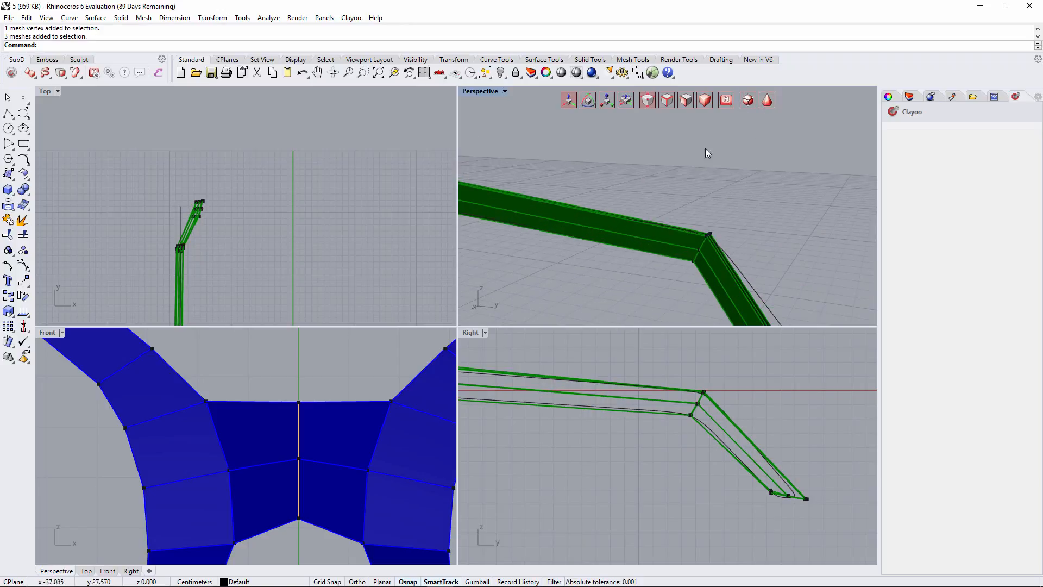
- Select the edge loop around the arm's bend and apply Split Sides with the central edge kept, adding an edge loop on each side
mouse_move(655, 172)
right_down()
mouse_move(722, 235)
mouse_move(711, 237)
mouse_move(676, 164)
mouse_move(658, 213)
mouse_move(641, 166)
right_up()
drag(692, 269, 693, 270)
right_drag(742, 211, 687, 171)
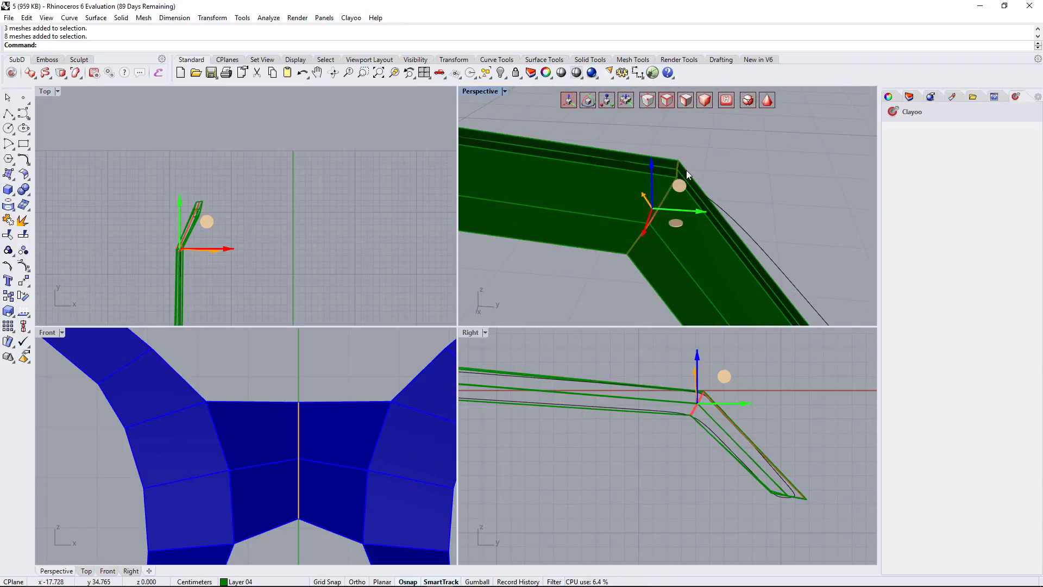
click(65, 78)
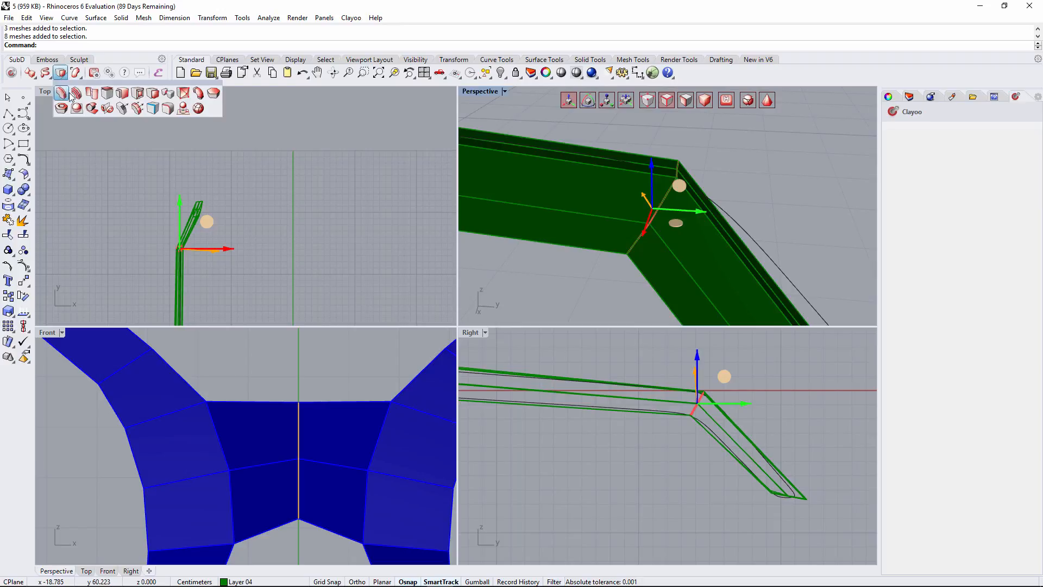
click(70, 94)
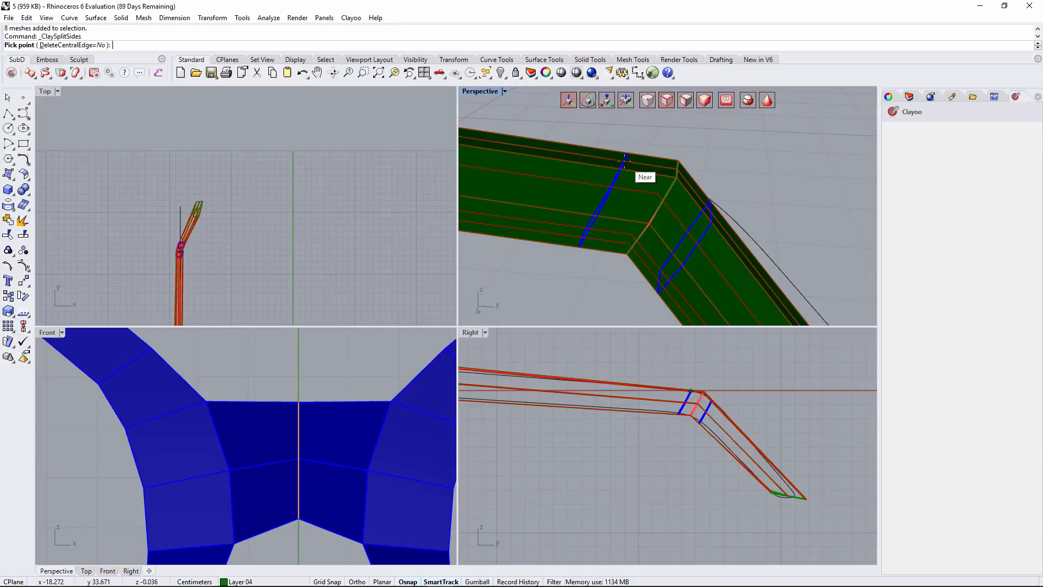
click(625, 160)
- Switch the arm to its smoothed display and examine how the bend and earpiece tip follow the profile curve
click(763, 102)
right_drag(667, 203, 647, 187)
mouse_move(680, 218)
right_down()
mouse_move(684, 199)
mouse_move(810, 205)
mouse_move(706, 196)
mouse_move(777, 175)
mouse_move(750, 190)
mouse_move(741, 263)
mouse_move(645, 213)
mouse_move(667, 202)
right_up()
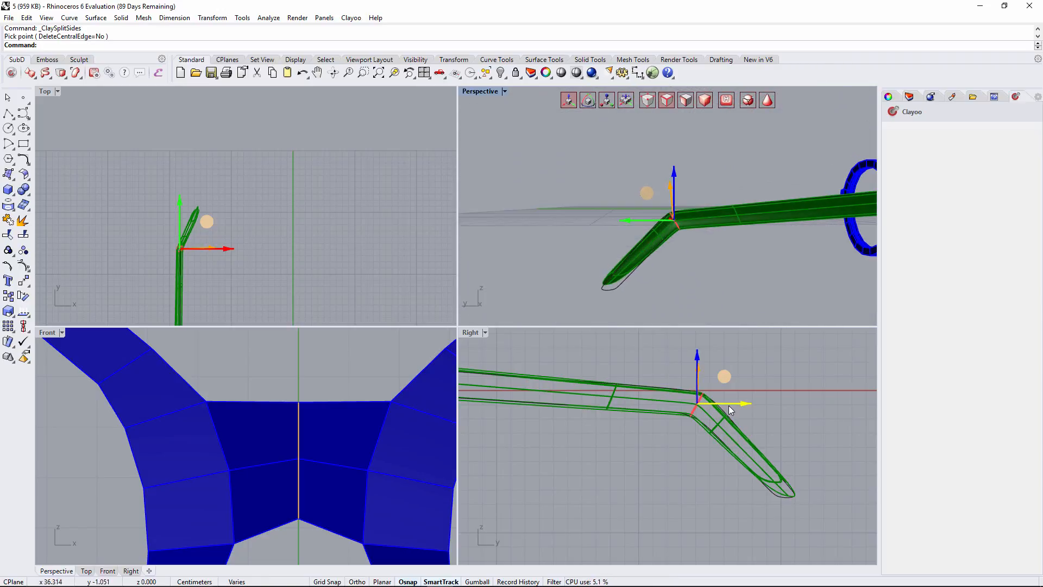
scroll(724, 408, up, 8)
scroll(697, 421, down, 6)
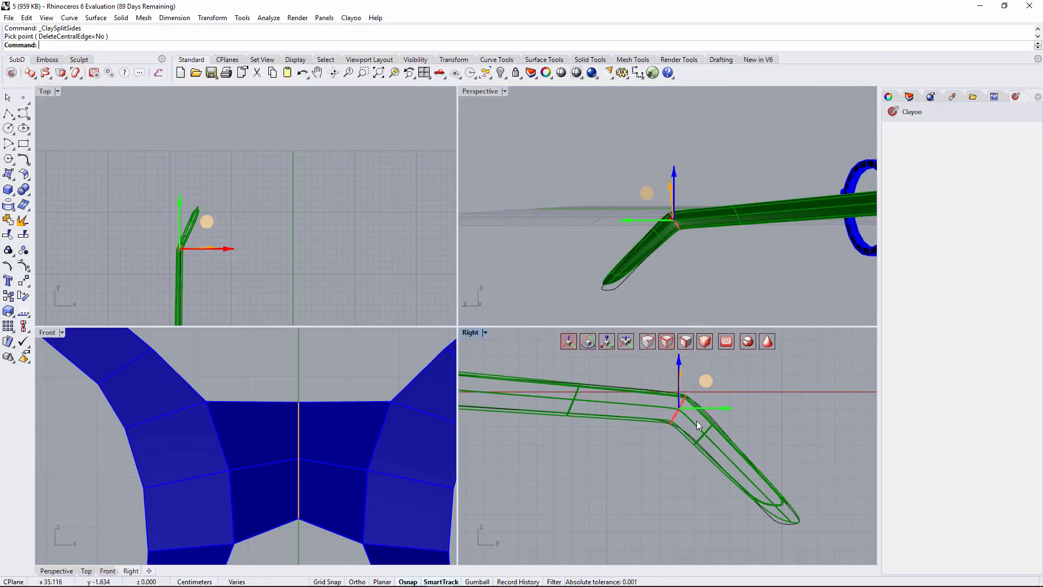
scroll(696, 421, up, 2)
scroll(696, 422, down, 2)
right_drag(696, 421, 628, 402)
right_drag(687, 245, 737, 226)
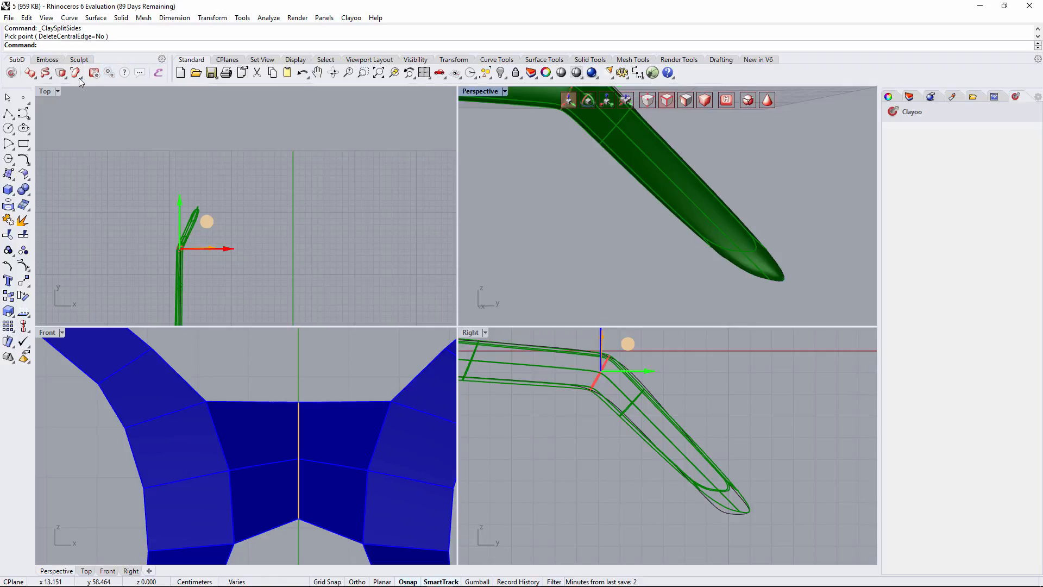
- Divide the earpiece with a new edge loop a short distance before its tip
click(62, 77)
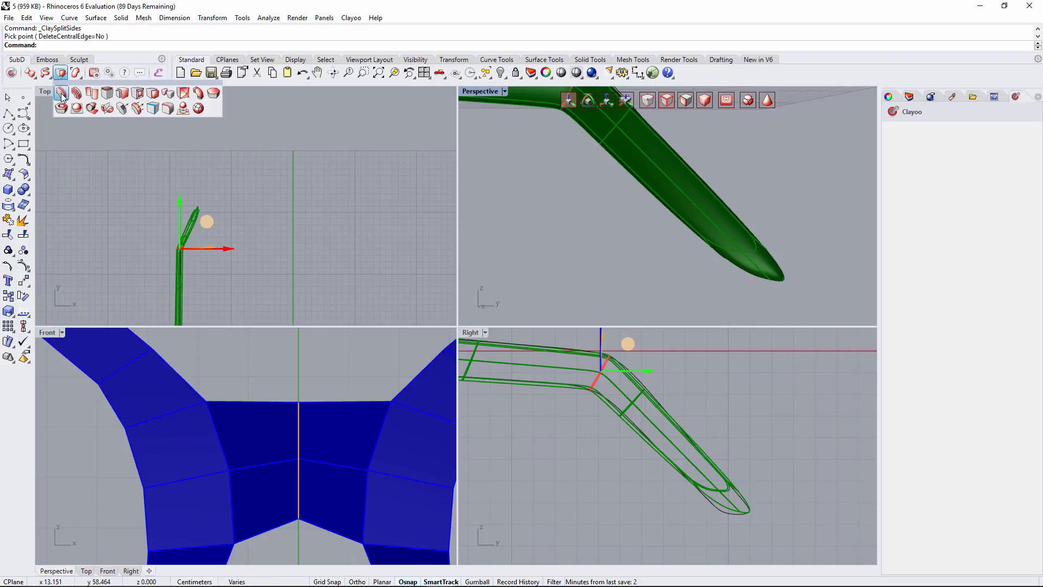
click(64, 102)
right_drag(703, 154, 707, 129)
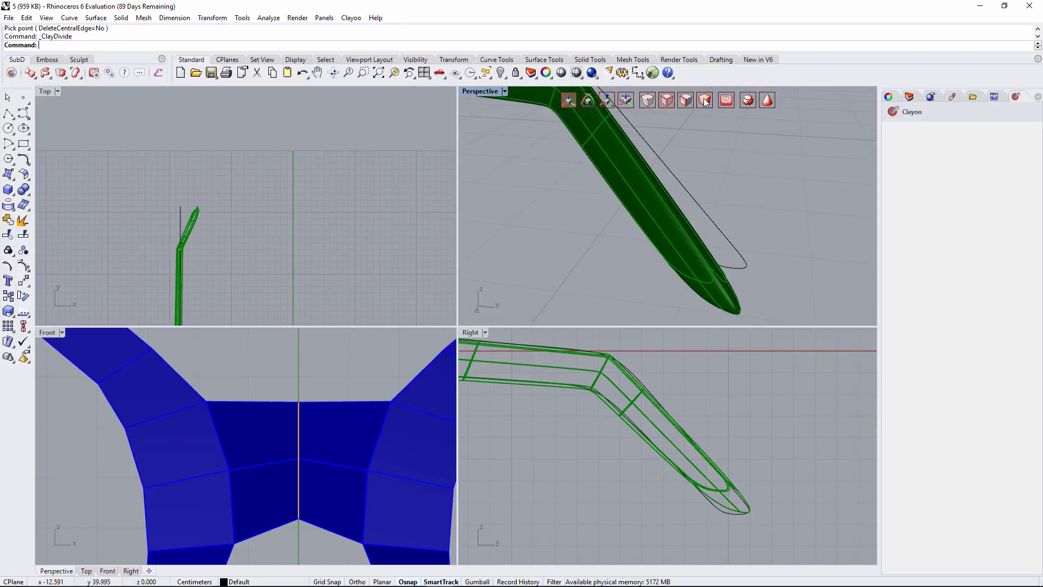
click(65, 77)
click(62, 98)
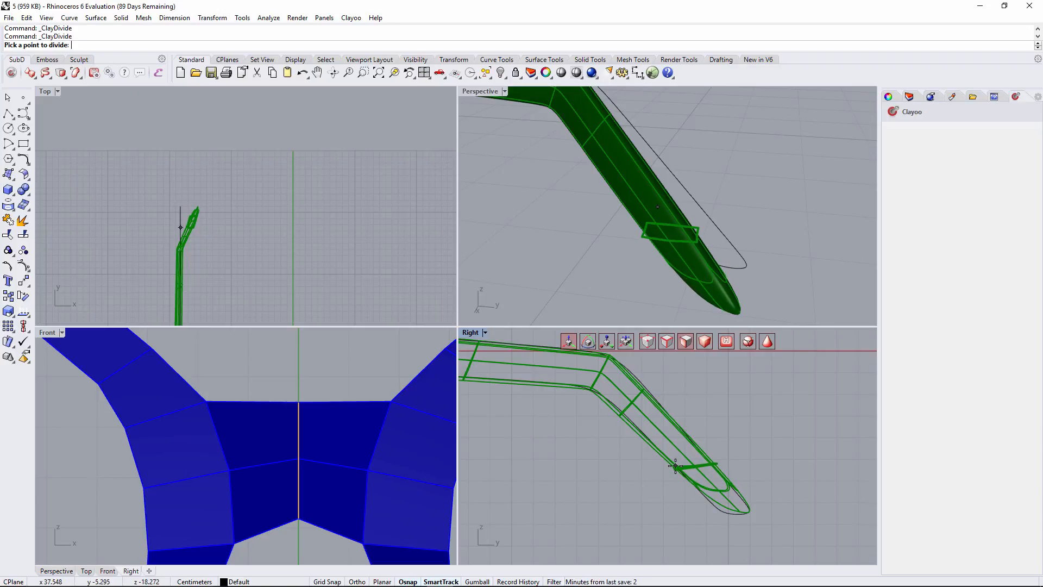
click(676, 466)
- Return the arm to the box mesh, select it, and fill the open hole at its front end near the frame
right_drag(646, 267, 661, 243)
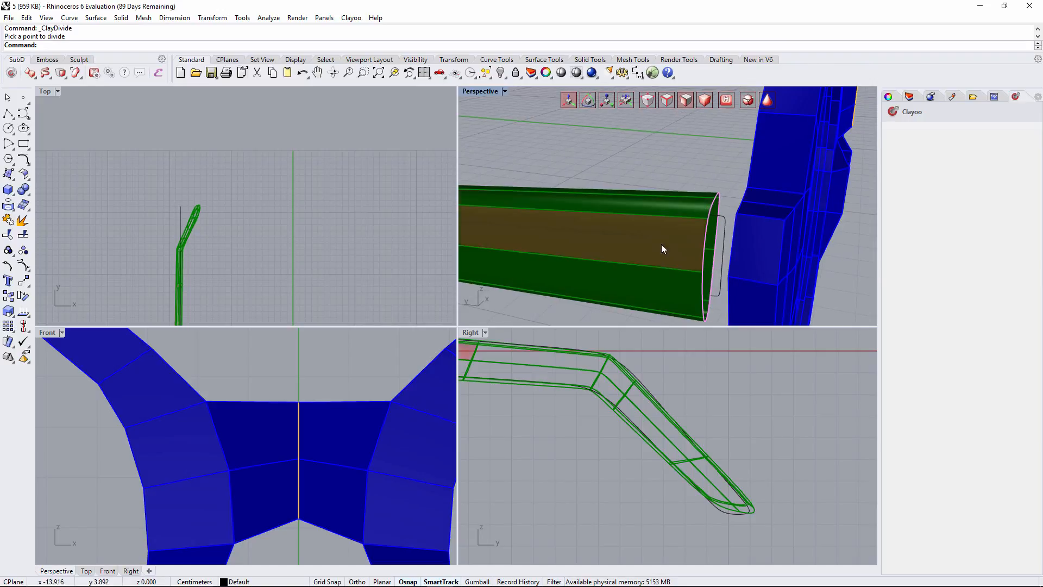
right_drag(671, 194, 651, 126)
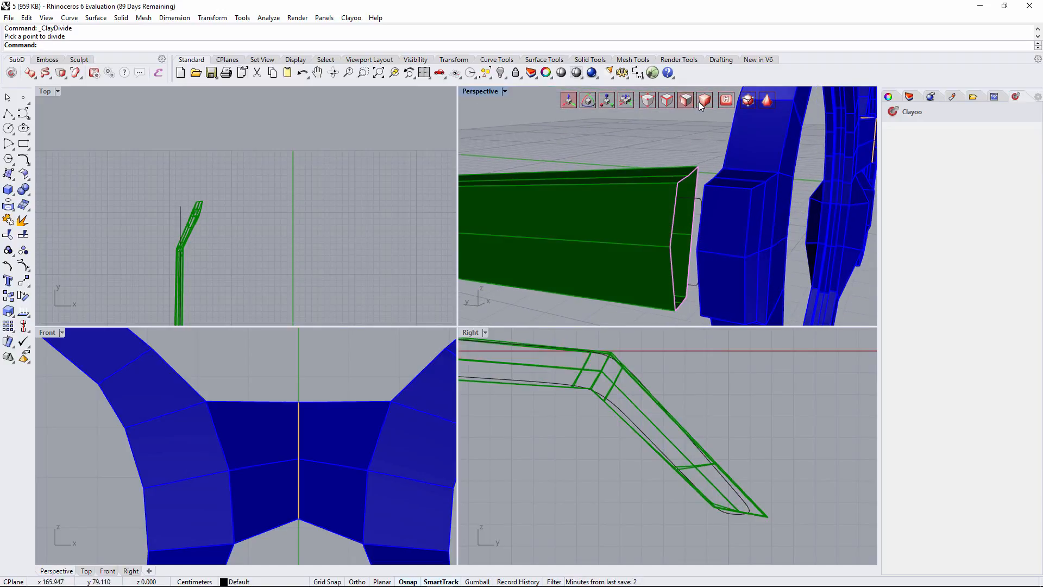
click(633, 204)
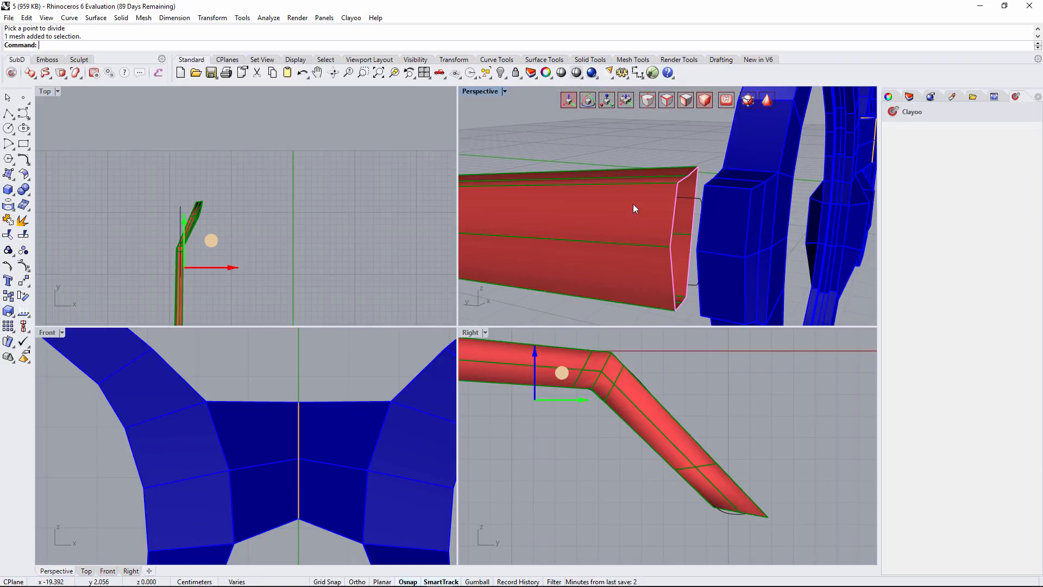
click(81, 80)
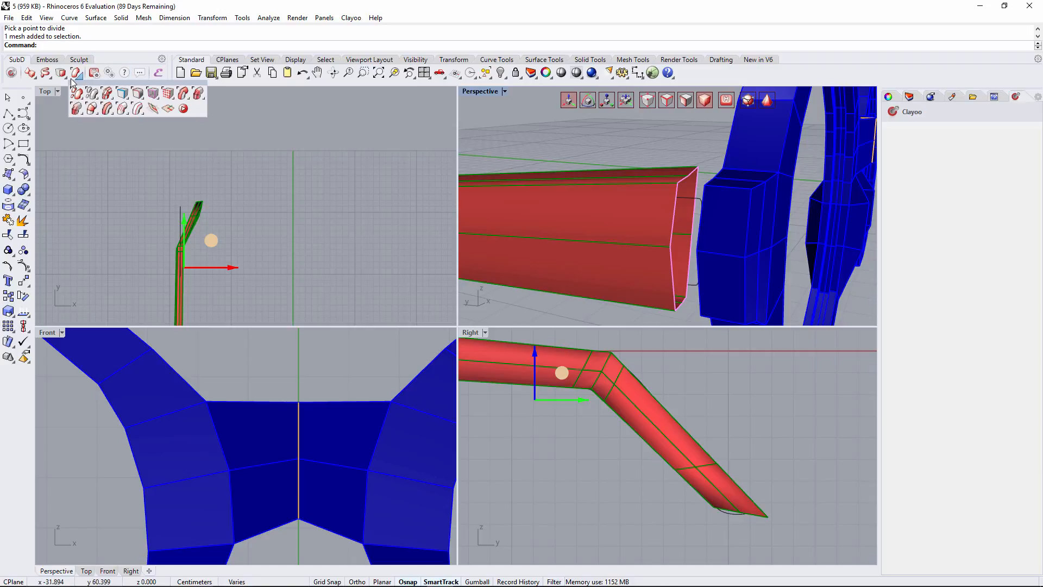
click(66, 79)
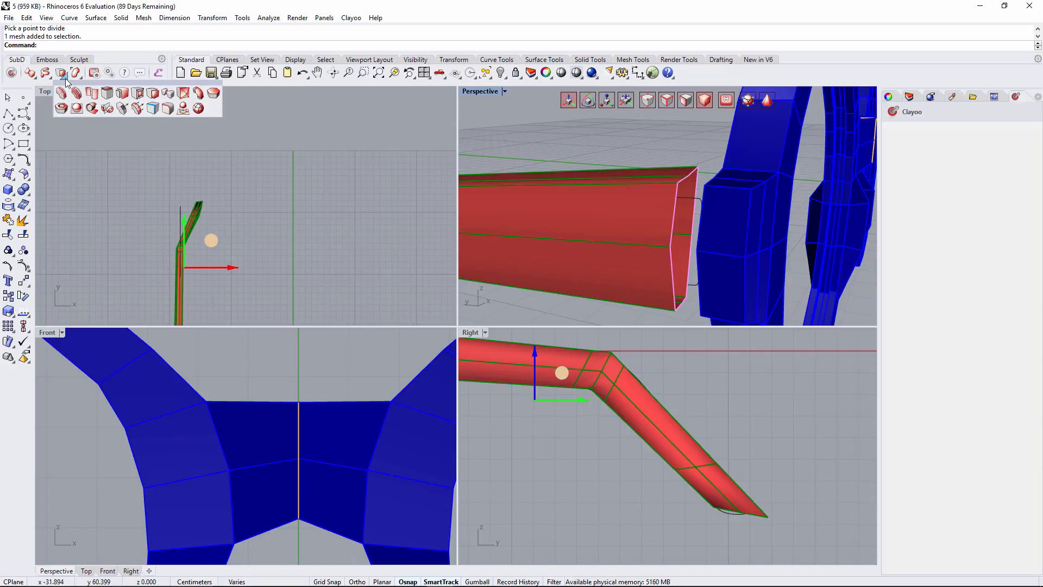
click(212, 98)
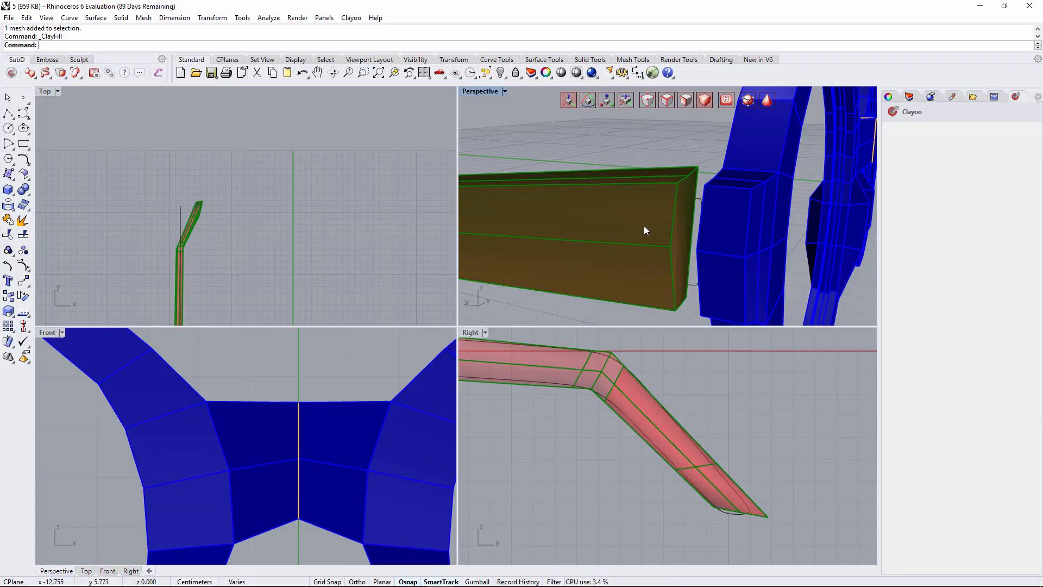
- Preview the capped front end of the arm as a smoothed surface and switch back to the box mesh
mouse_move(636, 226)
right_down()
mouse_move(626, 219)
mouse_move(652, 261)
mouse_move(689, 275)
right_up()
click(768, 104)
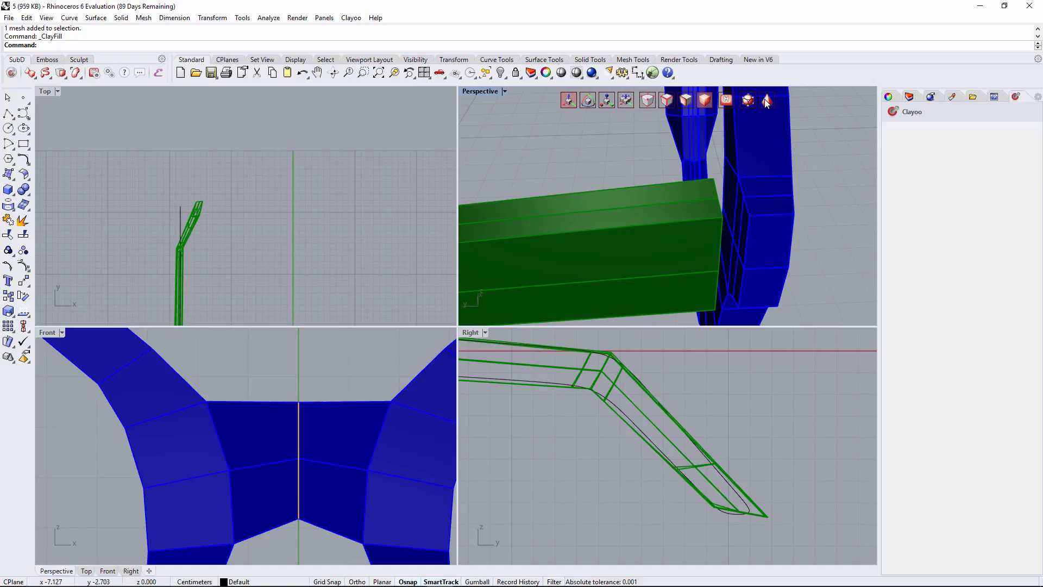
click(765, 100)
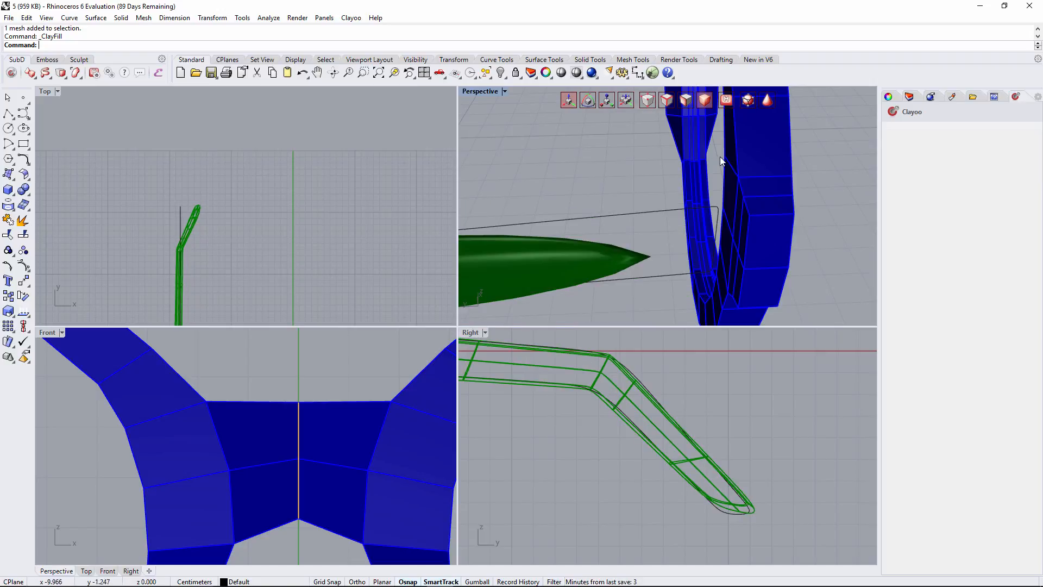
click(768, 103)
right_drag(721, 233, 691, 218)
key(Escape)
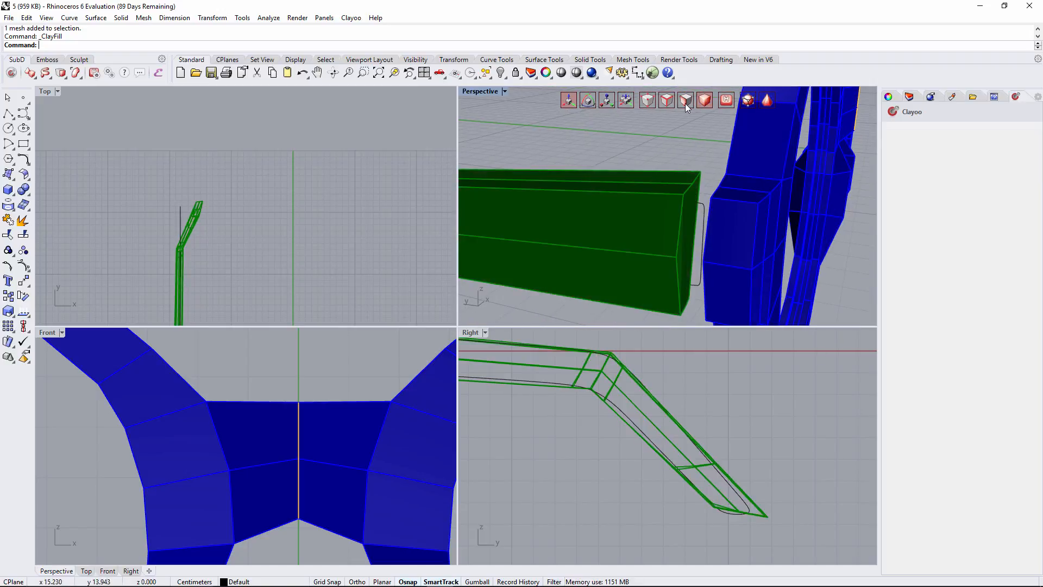
ctrl+shift+click(694, 212)
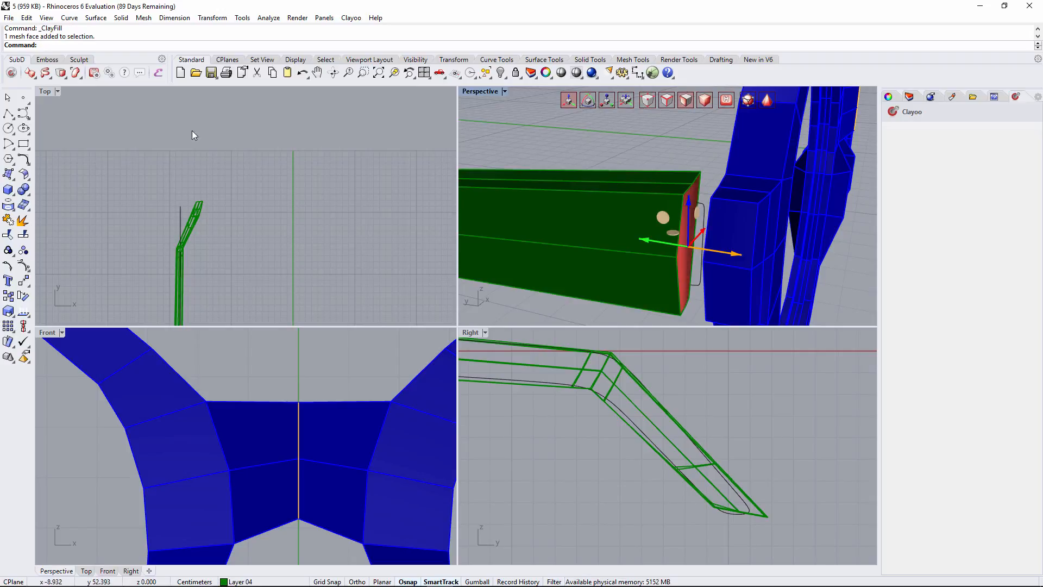
click(67, 77)
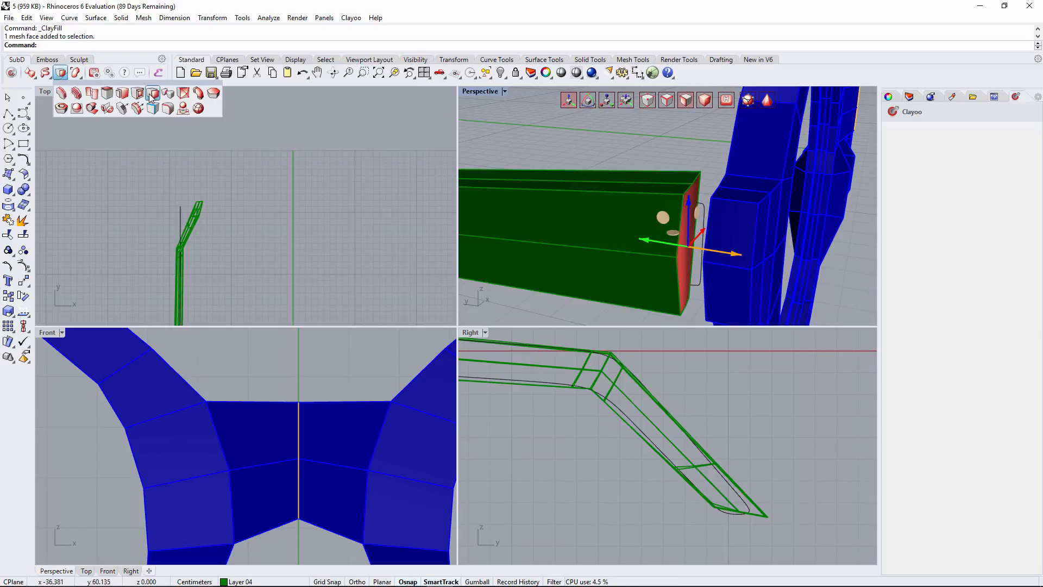
click(141, 95)
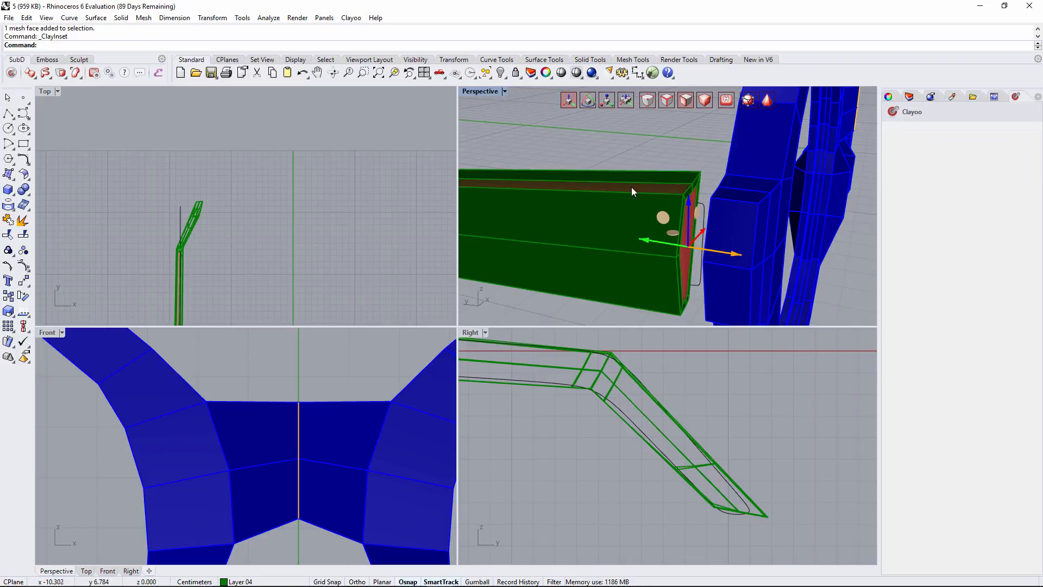
right_drag(632, 187, 669, 126)
key(Escape)
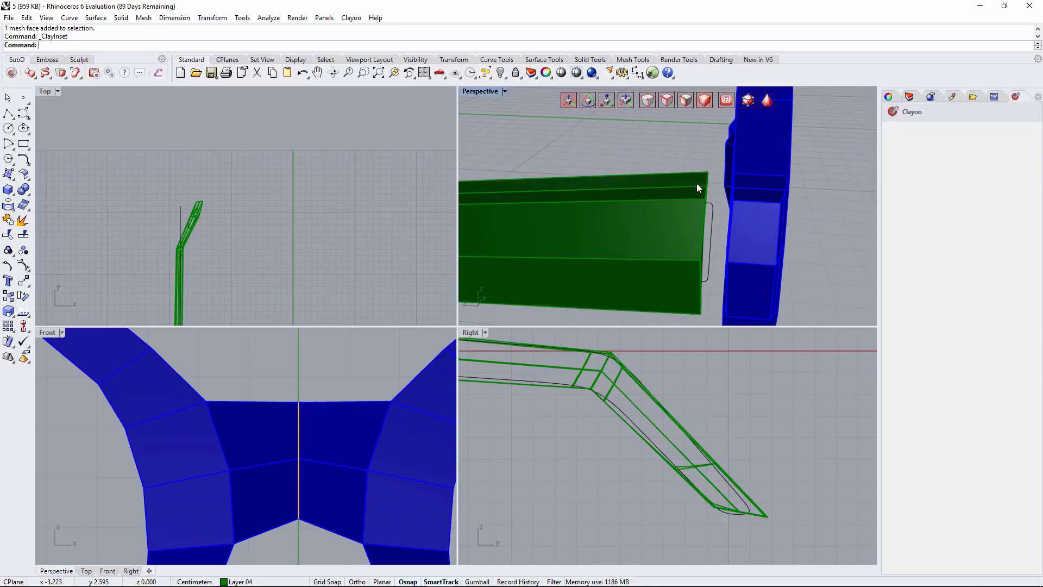
- Divide the arm with a new edge loop close to its front end, previewing the smoothed shape before returning to the box mesh
click(65, 78)
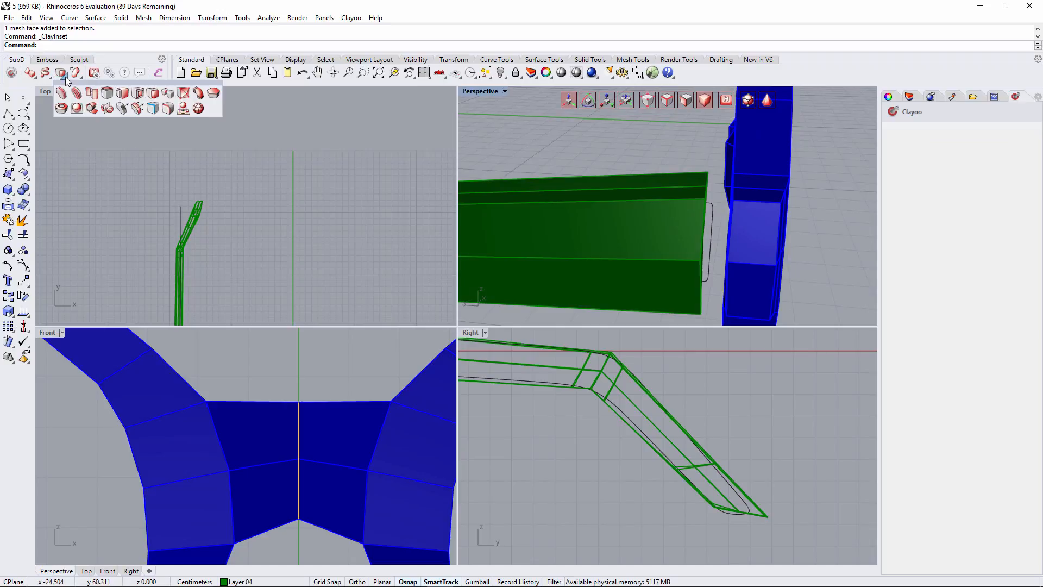
click(62, 93)
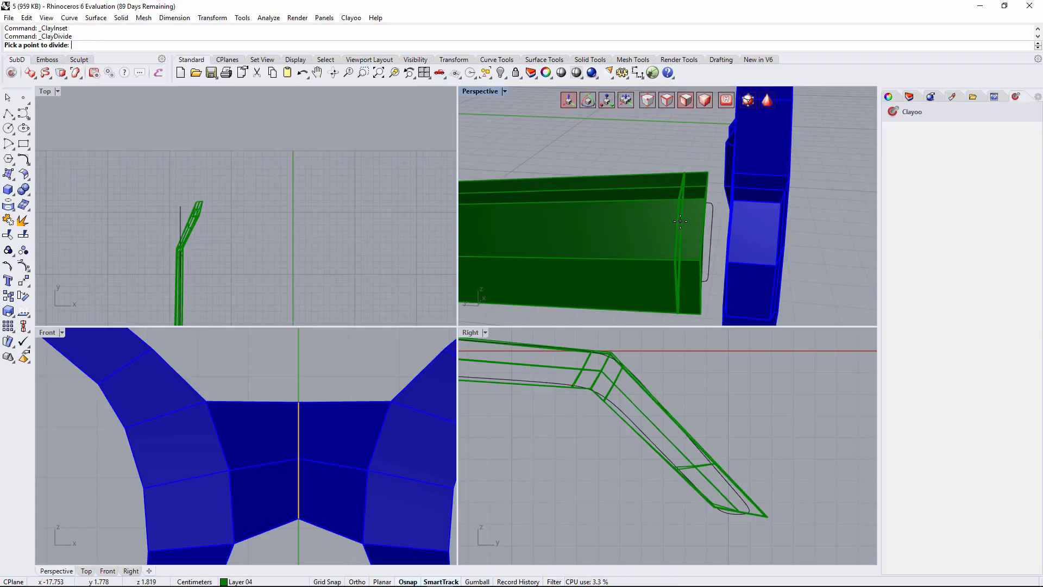
click(676, 218)
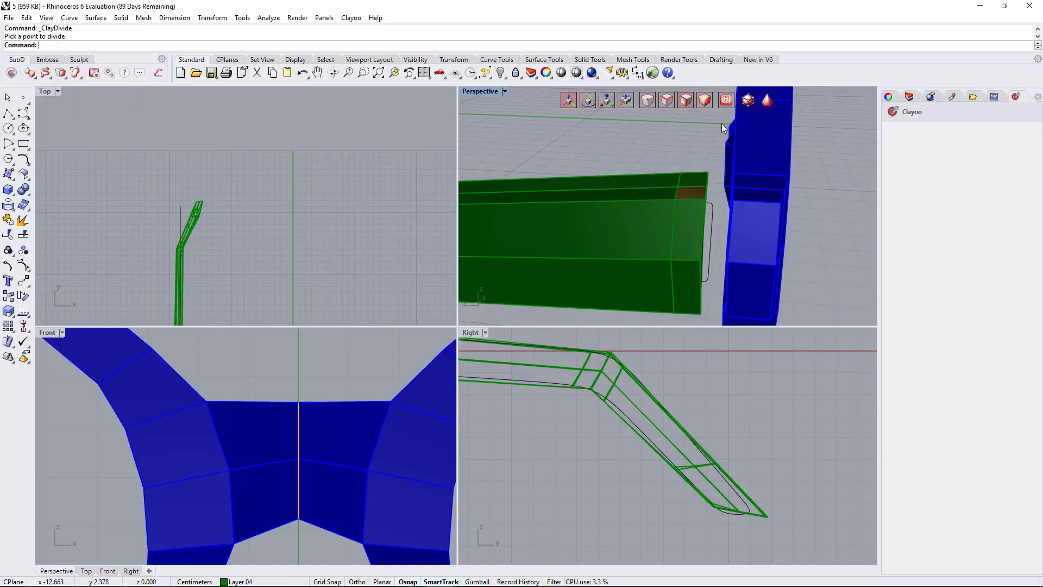
right_drag(769, 97, 647, 244)
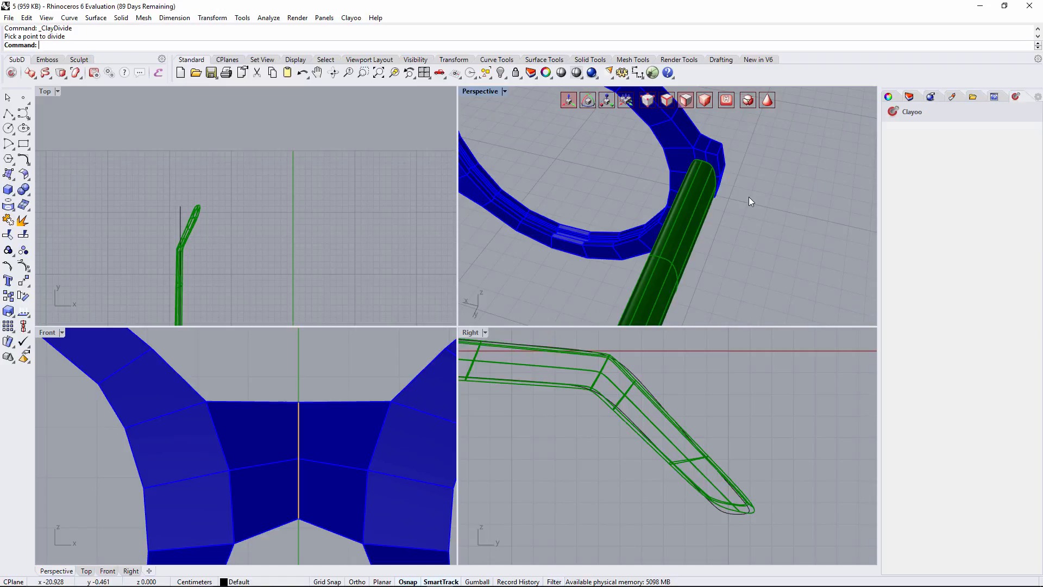
scroll(749, 197, down, 3)
right_drag(790, 250, 742, 234)
click(767, 100)
click(767, 100)
click(767, 100)
- Unlock the Frame layer and check the smoothed junction between the frame and the arm before returning to the box mesh
click(914, 97)
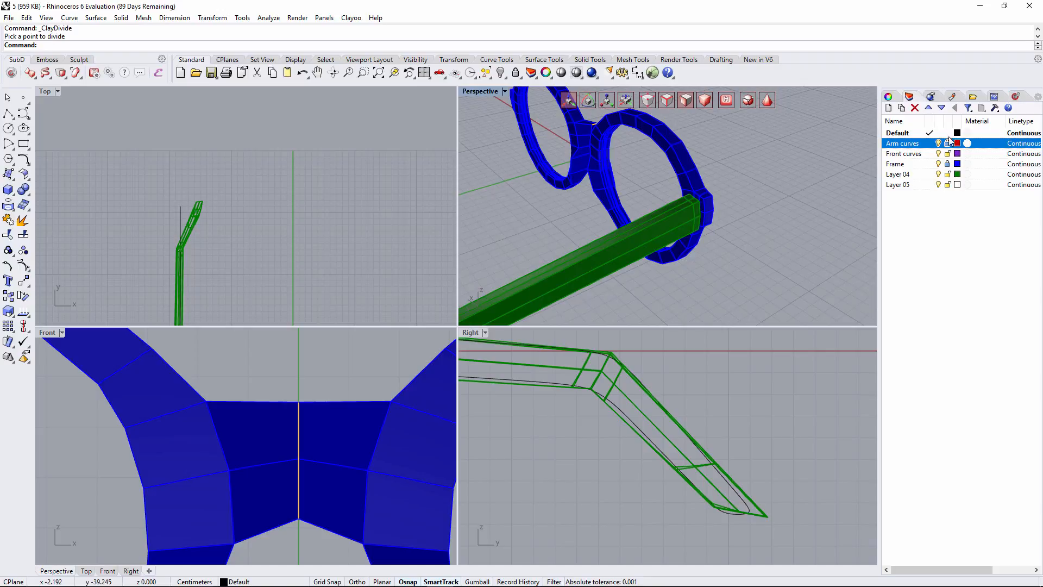
click(947, 164)
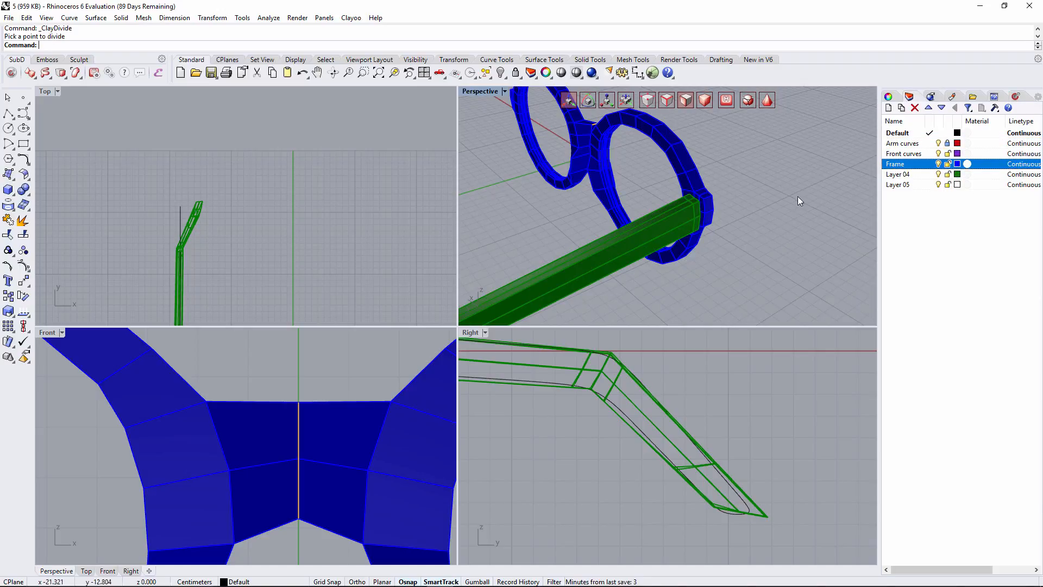
click(767, 100)
scroll(689, 252, up, 3)
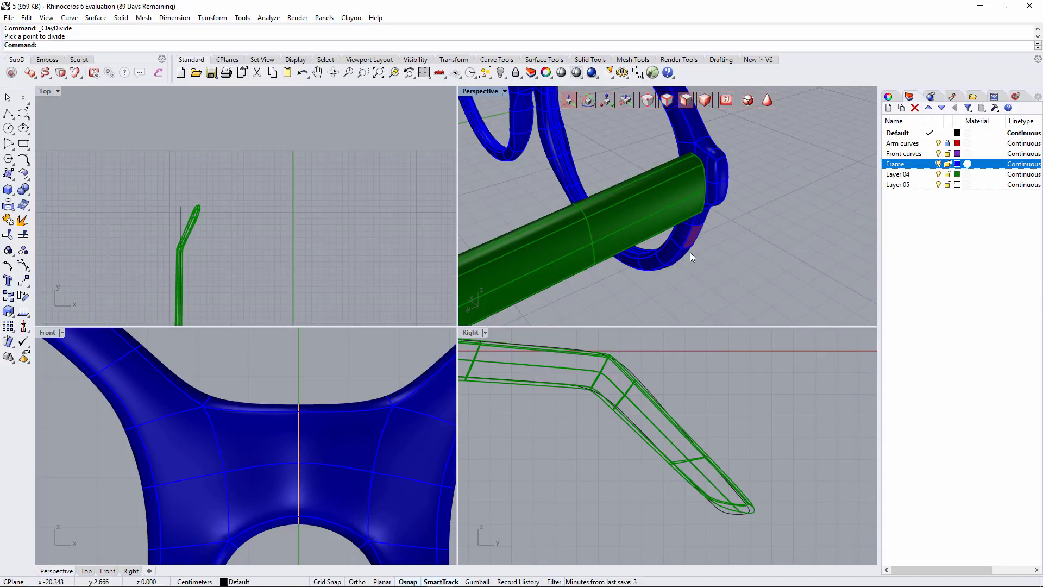
scroll(728, 171, up, 1)
right_drag(739, 187, 706, 176)
click(767, 100)
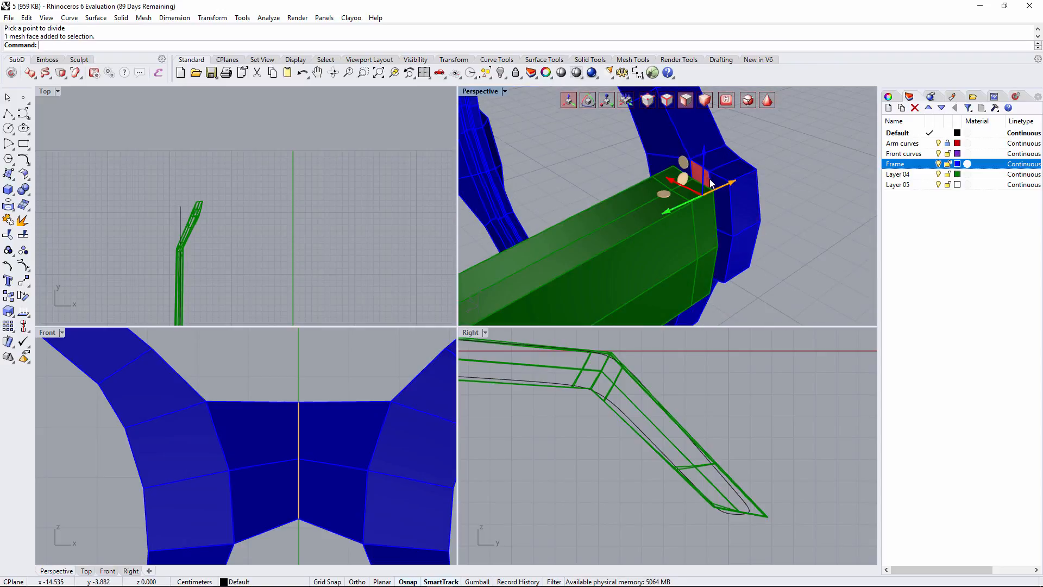
- Inset the frame's hinge faces that meet the arm by edge with a distance of 0.175, and display the result smoothed
click(706, 176)
click(725, 242)
right_drag(726, 242, 694, 243)
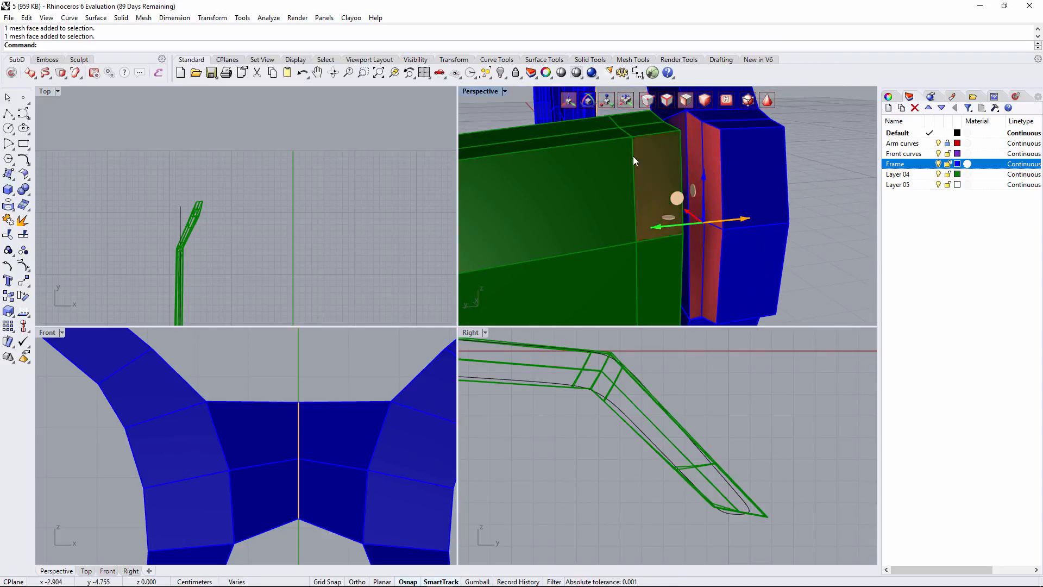
mouse_move(714, 149)
right_down()
mouse_move(693, 173)
mouse_move(695, 156)
mouse_move(724, 186)
mouse_move(701, 152)
right_up()
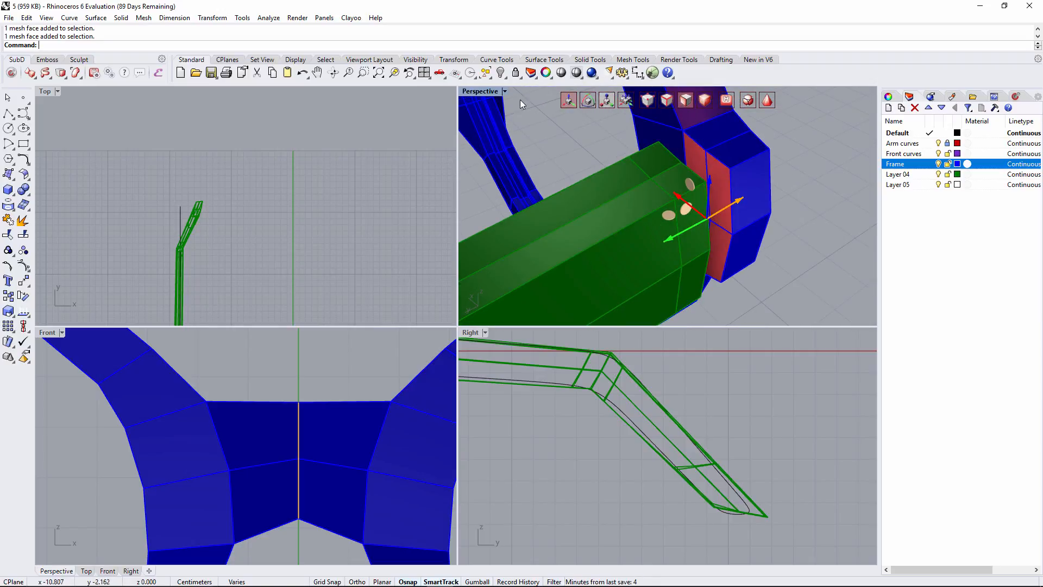
click(65, 77)
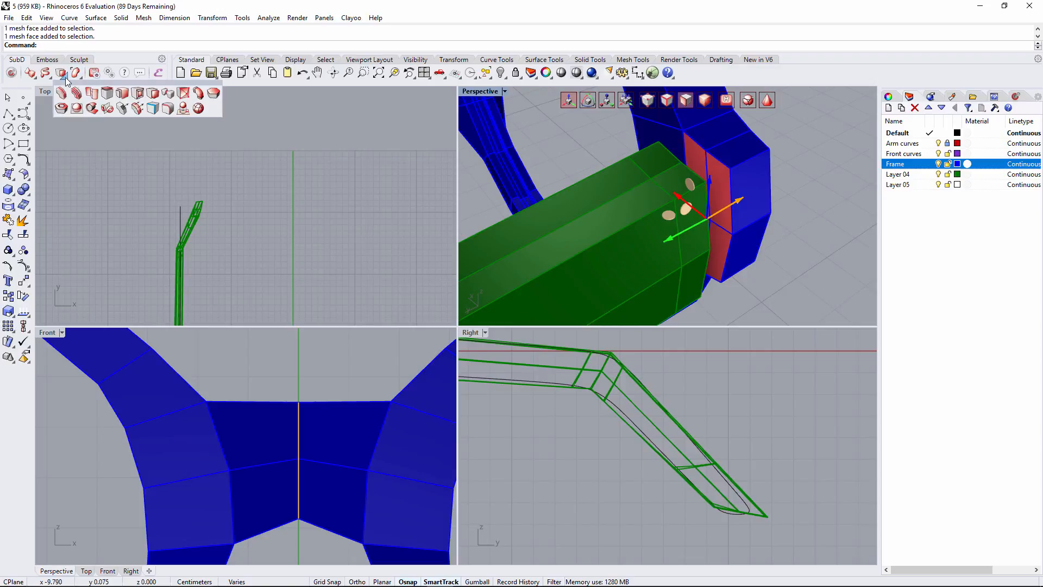
click(139, 95)
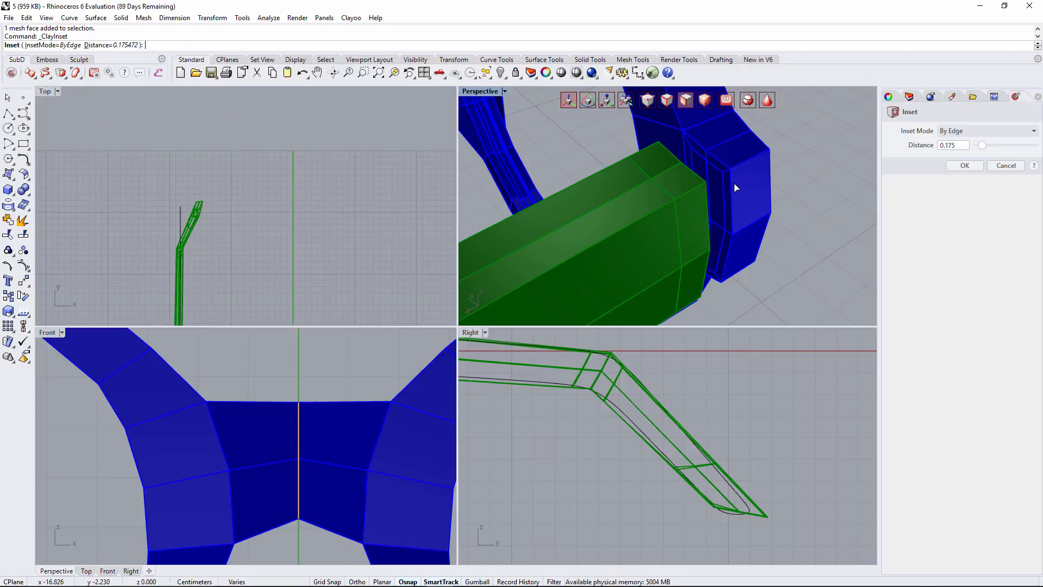
click(964, 166)
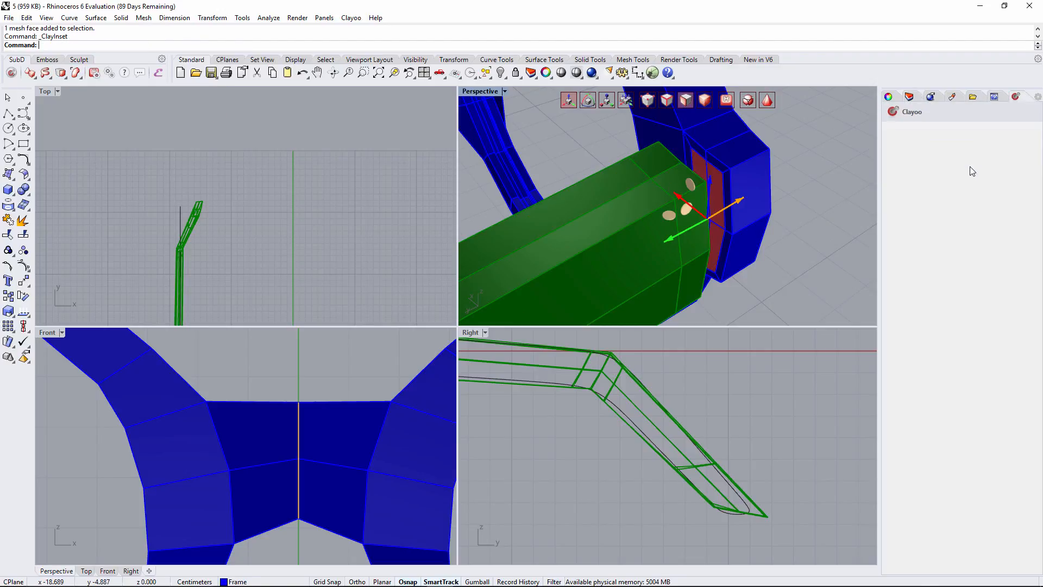
click(811, 149)
click(765, 102)
right_drag(747, 217, 619, 167)
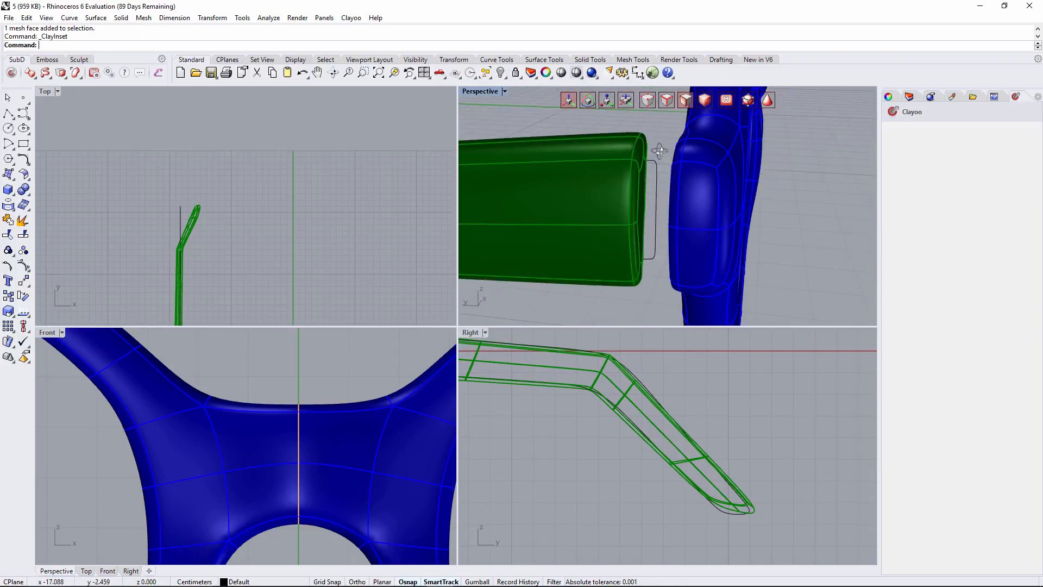
- Apply Clayoo Symmetry to the selected arm using a plane that starts at the origin (0) and runs along the Y axis
click(628, 175)
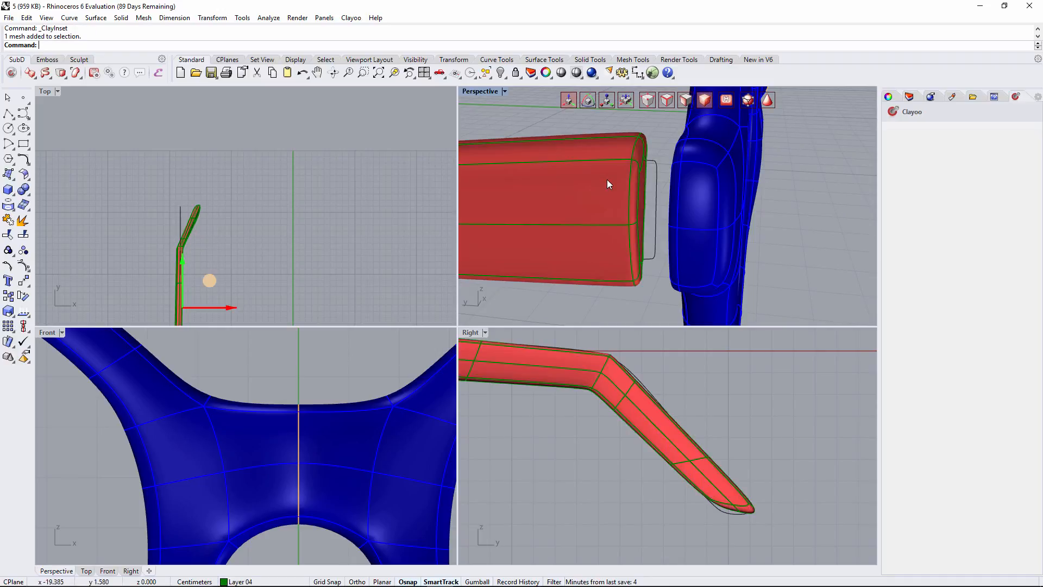
scroll(715, 457, down, 15)
right_drag(510, 381, 772, 466)
scroll(684, 457, up, 8)
drag(771, 467, 768, 468)
right_drag(858, 299, 549, 263)
scroll(627, 216, down, 4)
scroll(655, 189, down, 3)
scroll(644, 160, down, 4)
right_drag(640, 158, 581, 228)
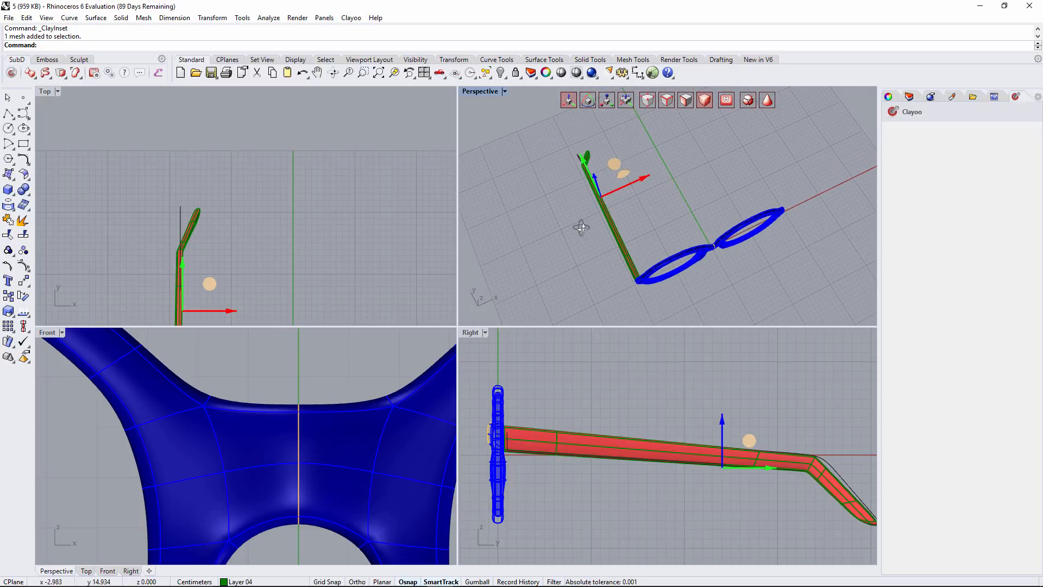
right_drag(197, 278, 202, 215)
scroll(202, 215, down, 7)
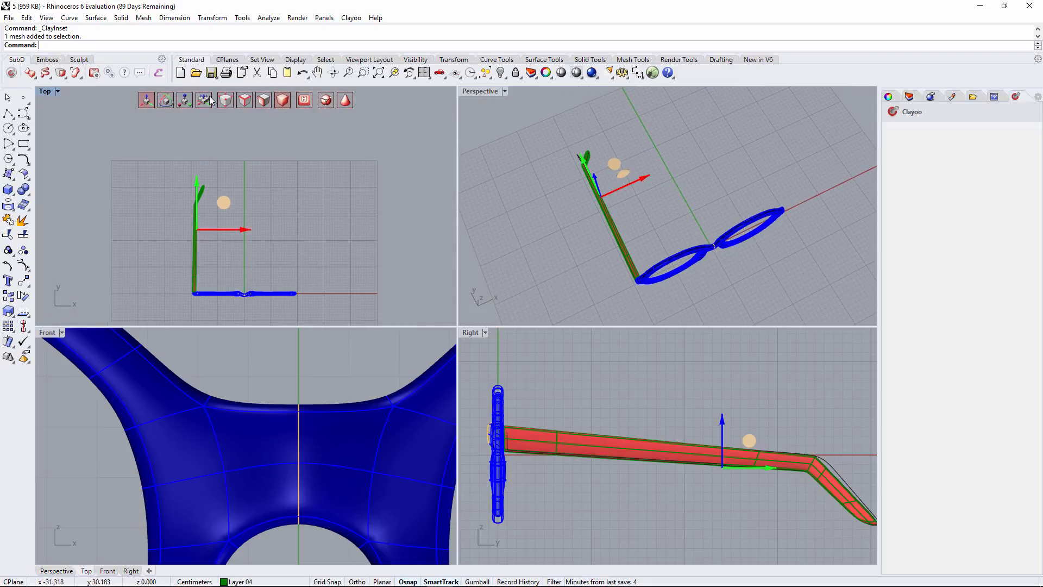
click(67, 78)
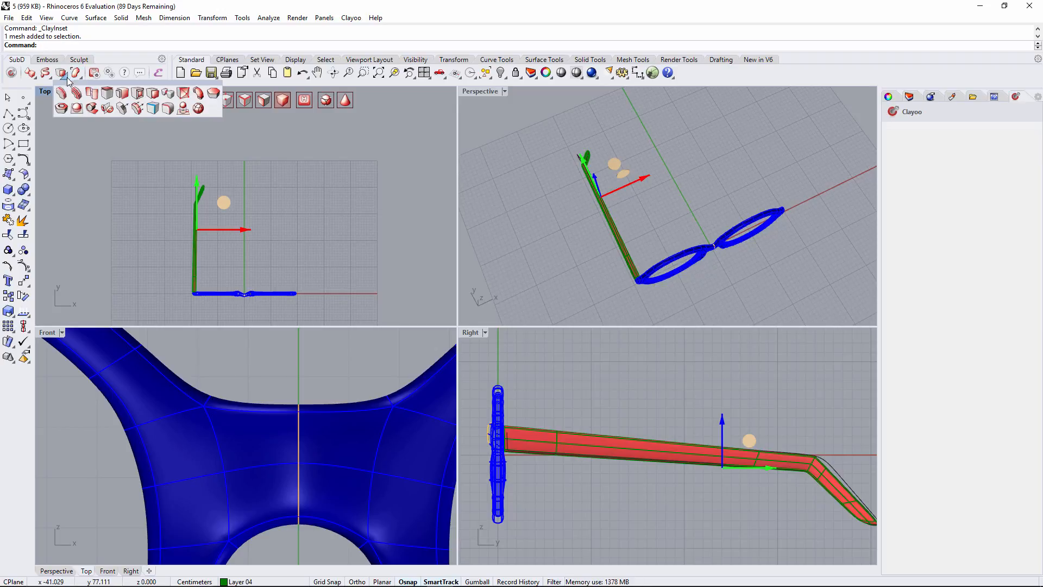
click(102, 105)
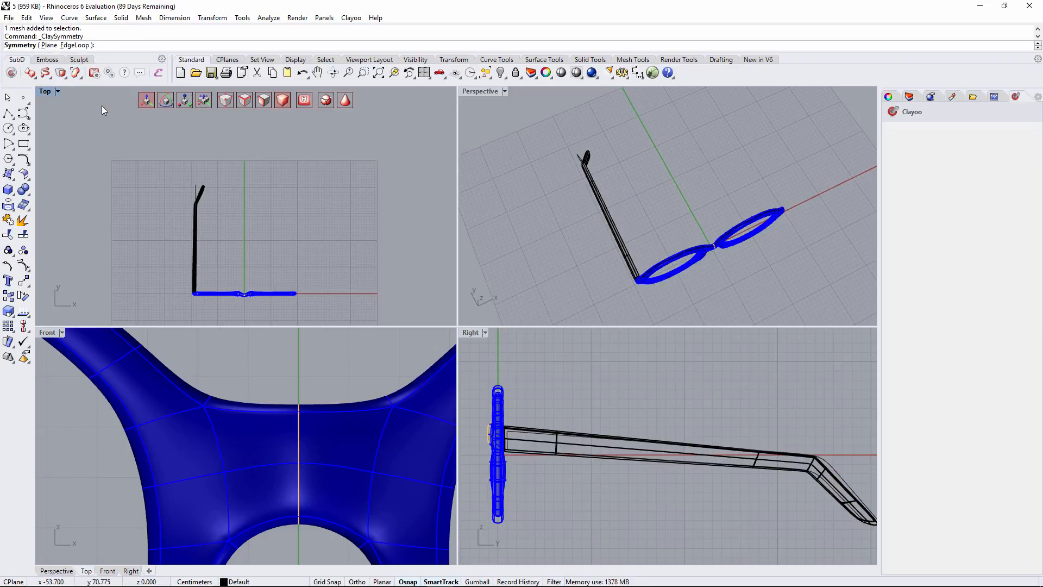
click(46, 45)
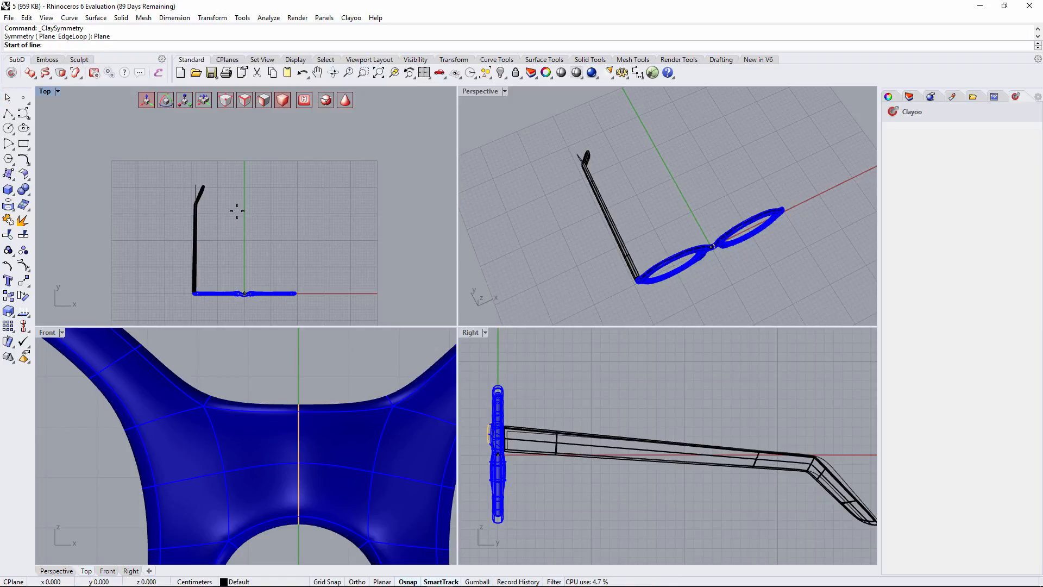
text(0)
key(Return)
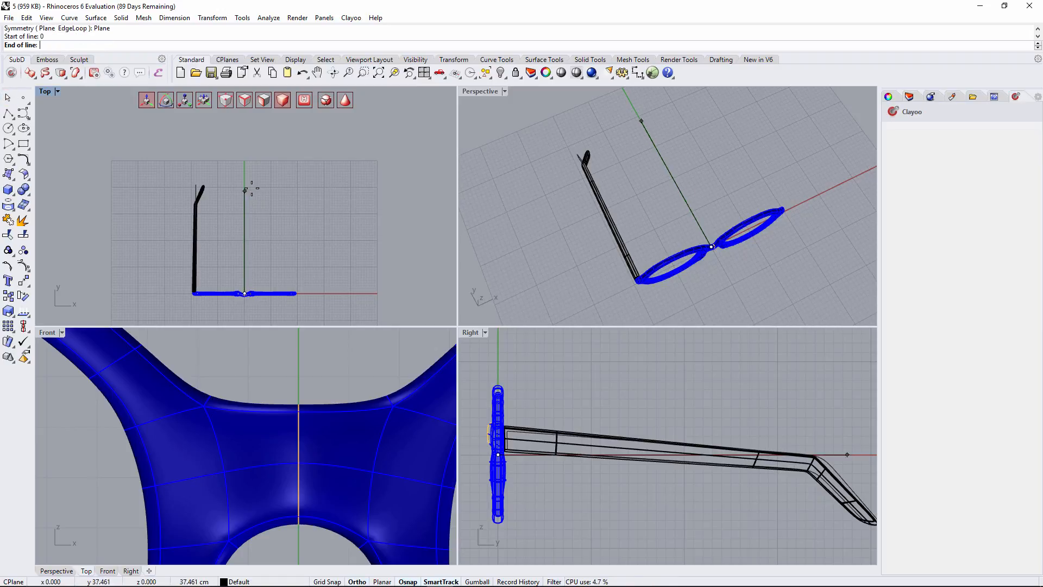
click(252, 192)
- Finish the symmetry, select the mirrored arms, and rename Layer 04 as Arms
mouse_move(744, 166)
right_down()
mouse_move(694, 194)
mouse_move(710, 234)
mouse_move(683, 211)
mouse_move(670, 229)
mouse_move(688, 227)
right_up()
scroll(684, 227, up, 2)
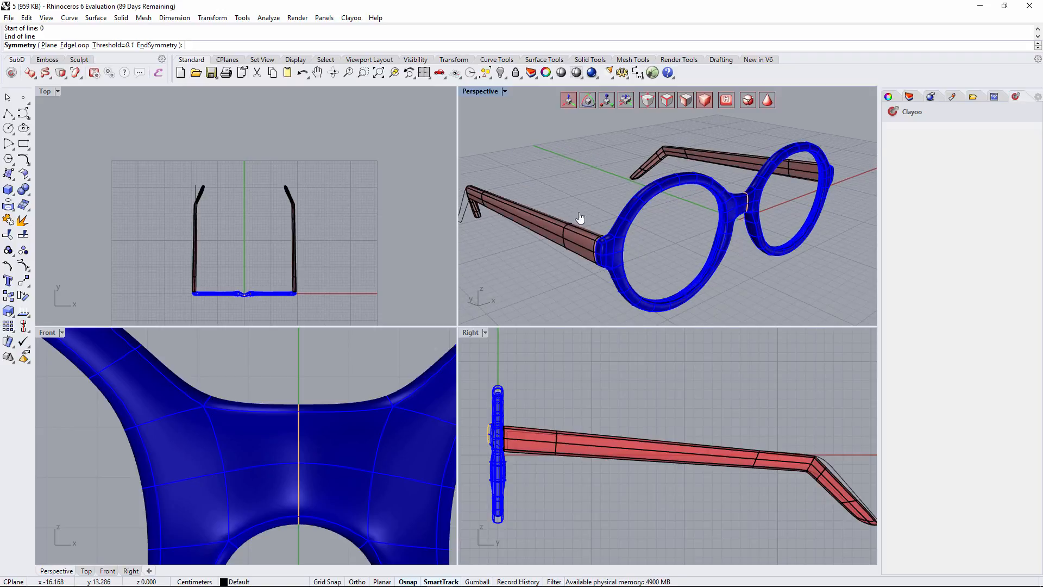
click(910, 96)
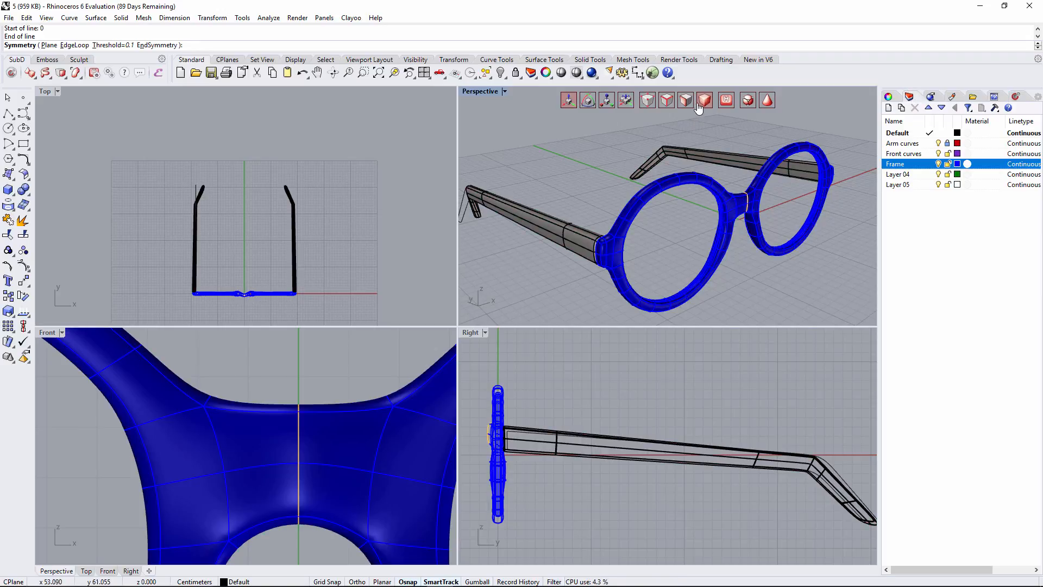
click(534, 239)
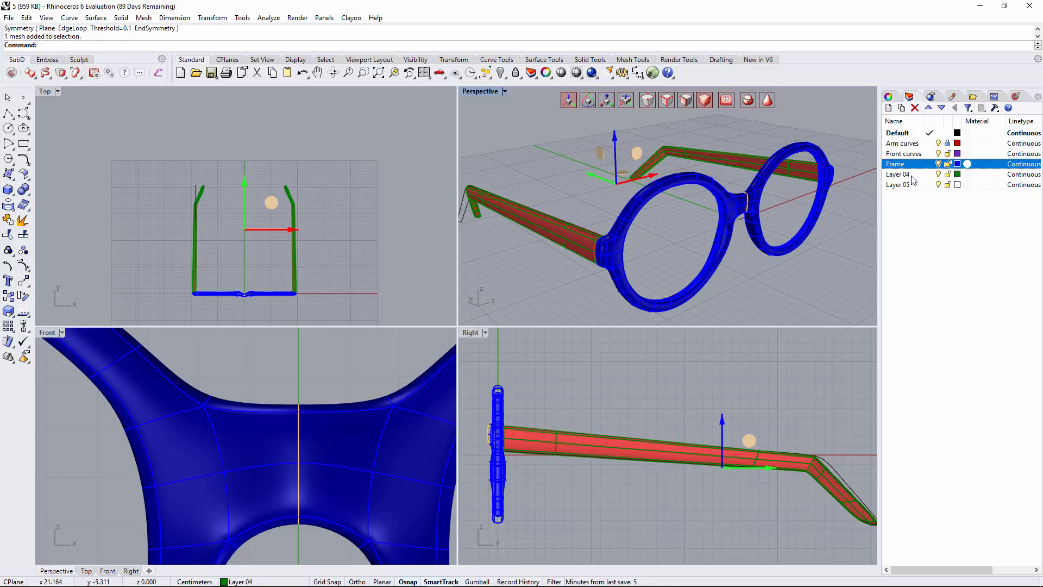
click(906, 210)
double_click(908, 174)
click(909, 174)
text(Arms)
key(Return)
click(908, 235)
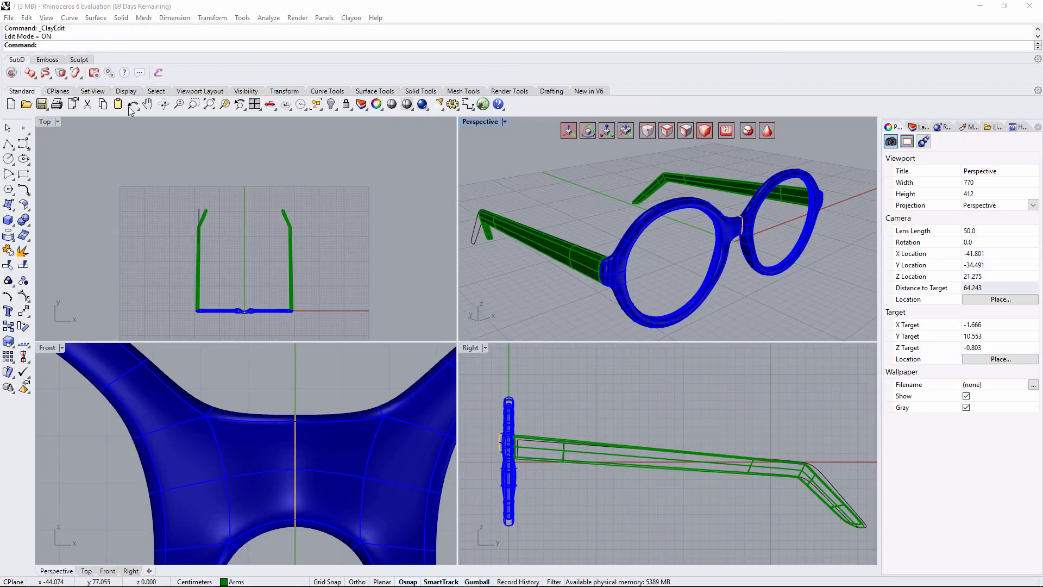
- Turn off Clayoo edit mode and hide the Arm curves and Front curves layers
click(12, 72)
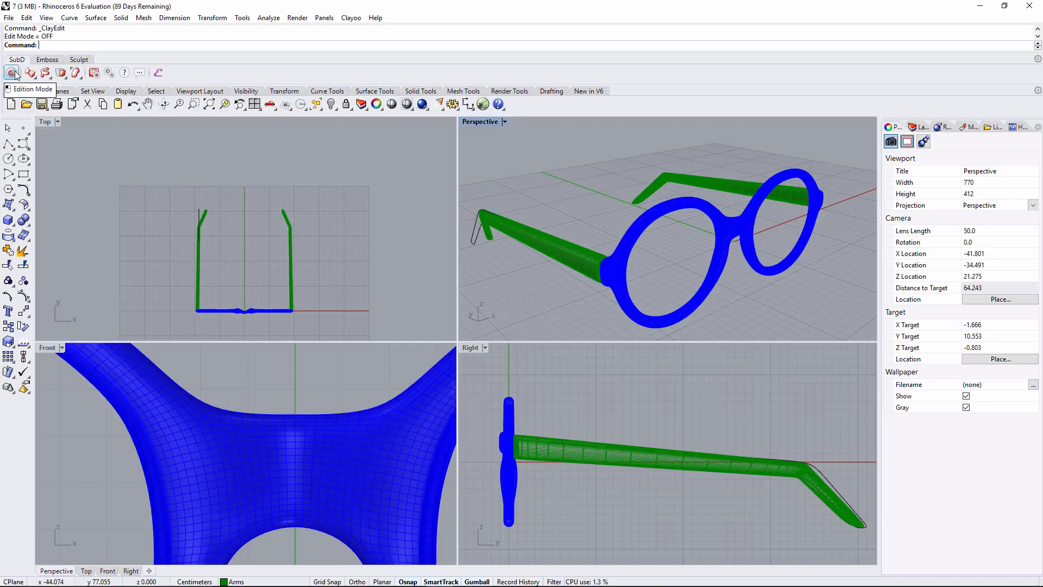
click(921, 128)
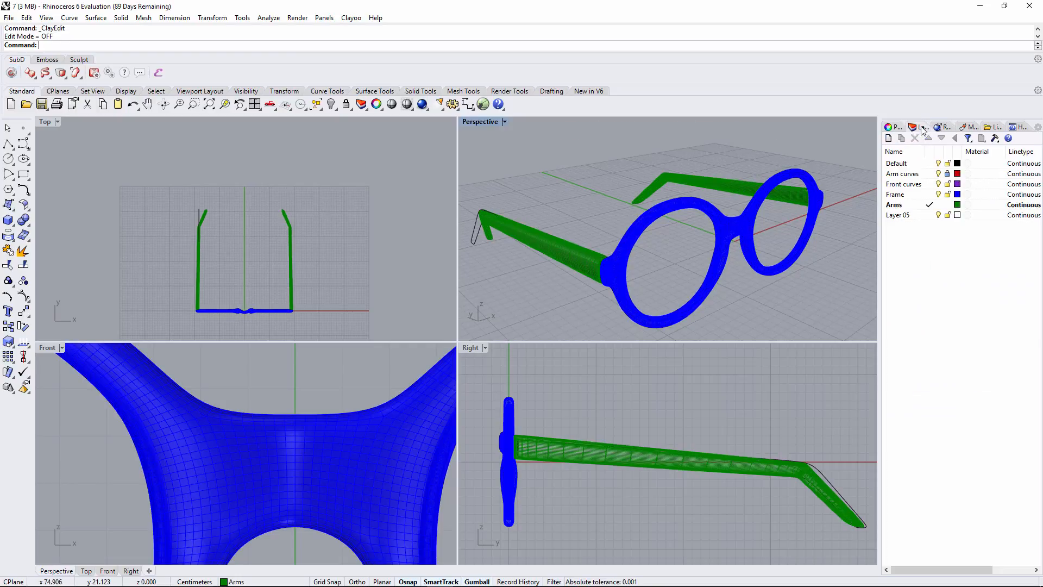
click(938, 173)
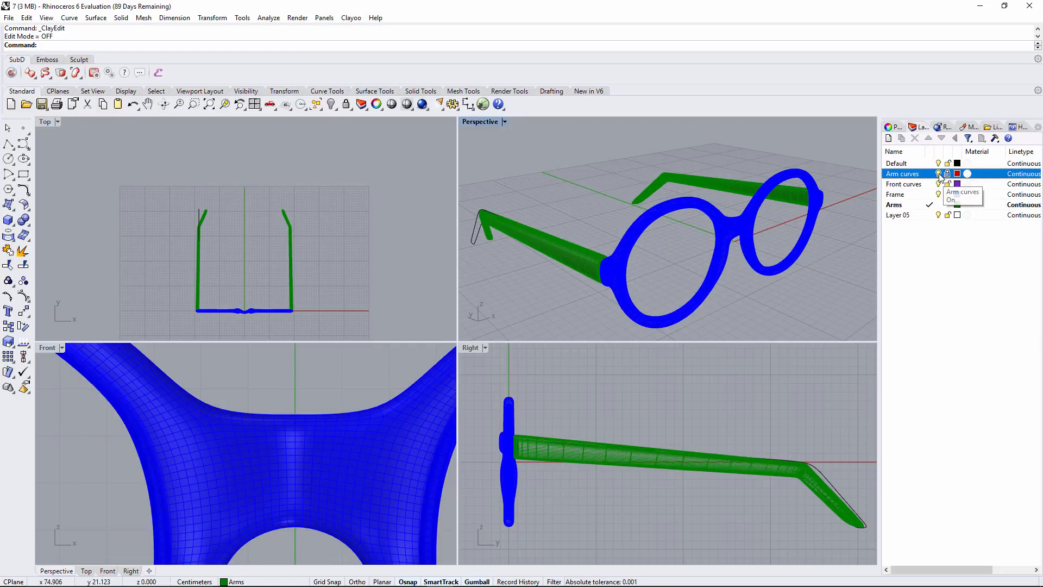
click(938, 185)
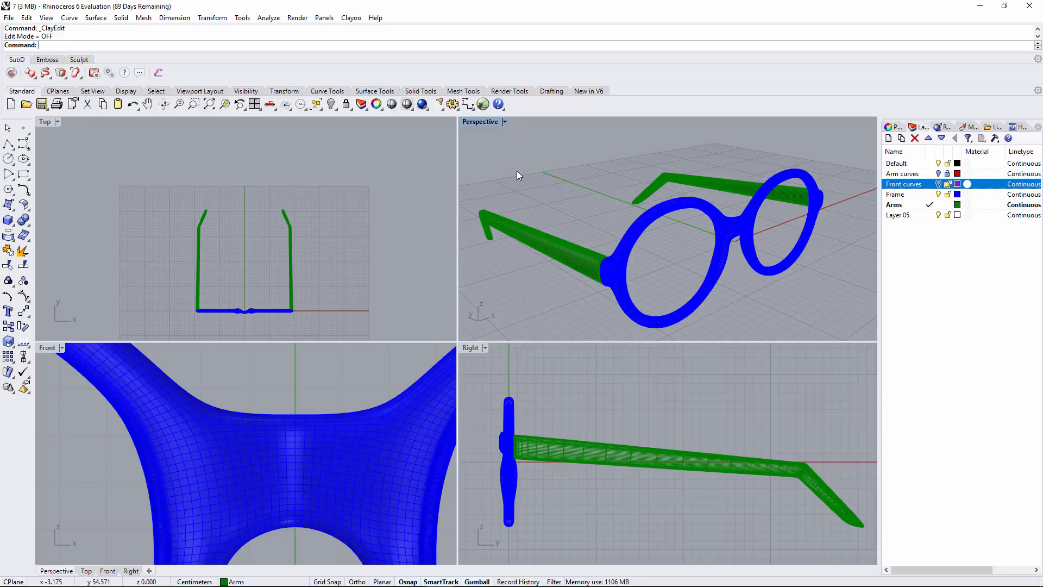
- Import the Glass model from the Desktop into the glasses file
scroll(227, 279, up, 8)
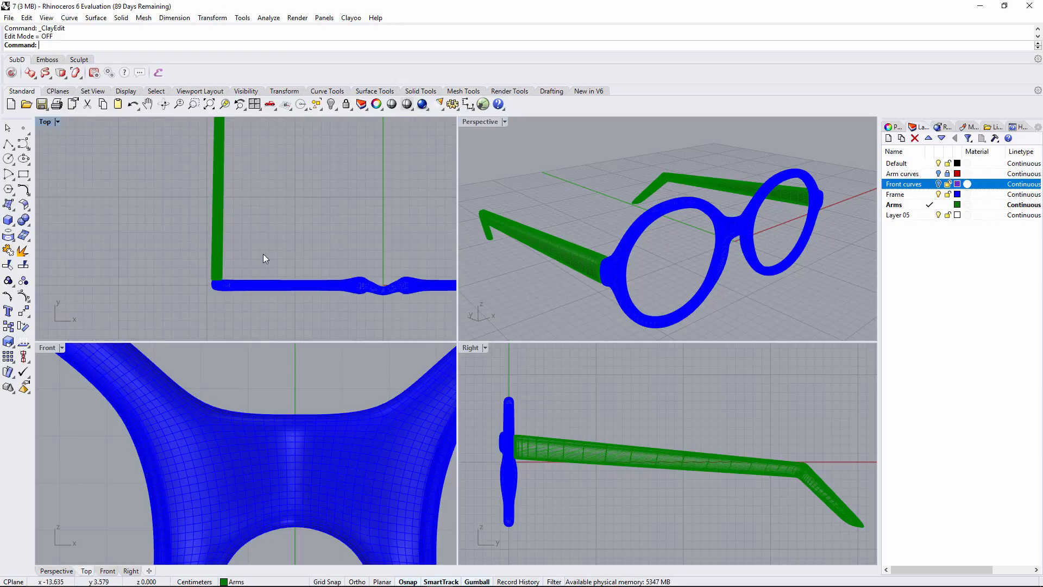
click(8, 18)
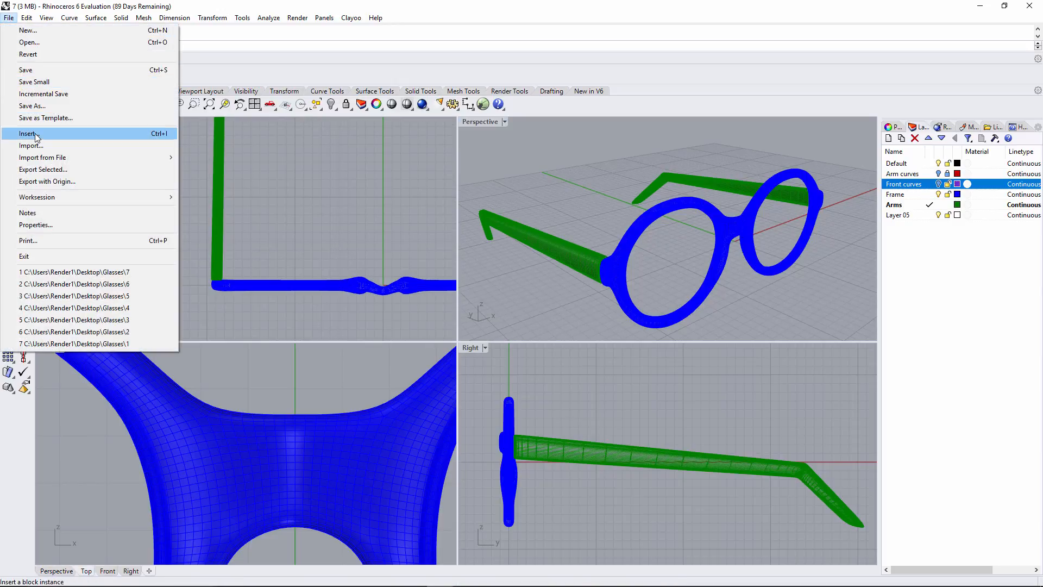
click(36, 146)
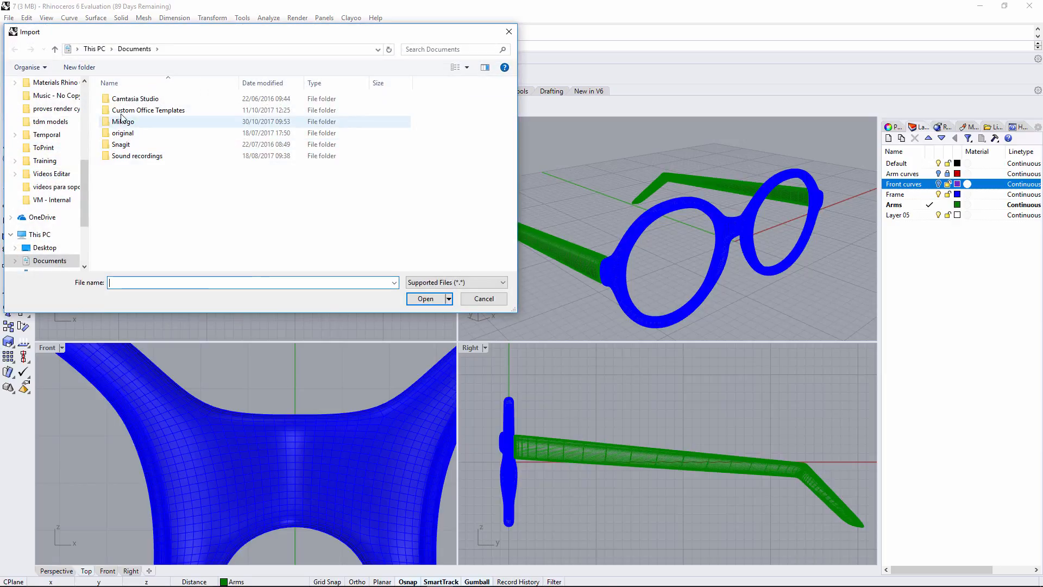
click(44, 247)
scroll(216, 194, down, 3)
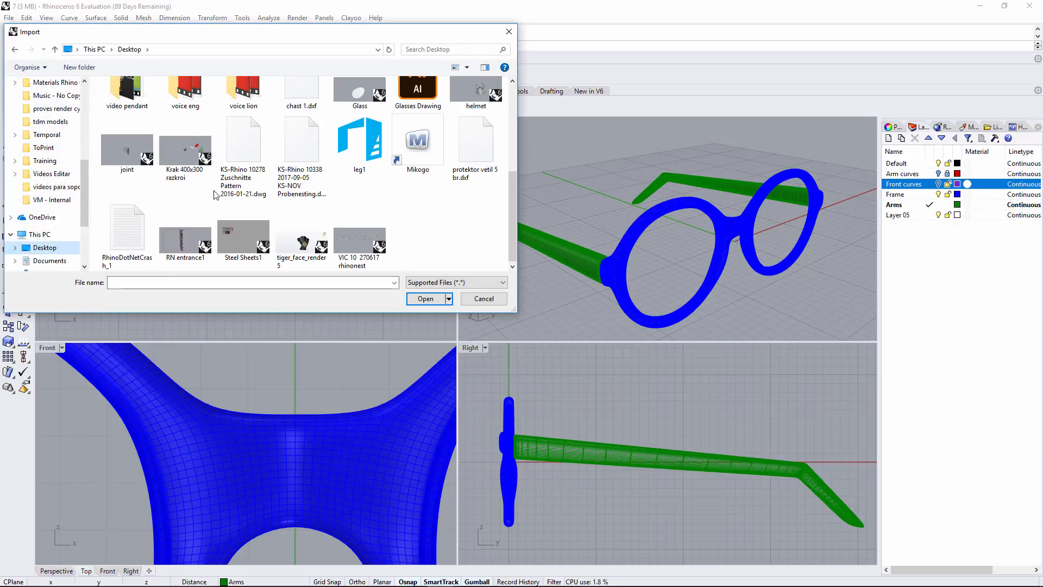
click(360, 111)
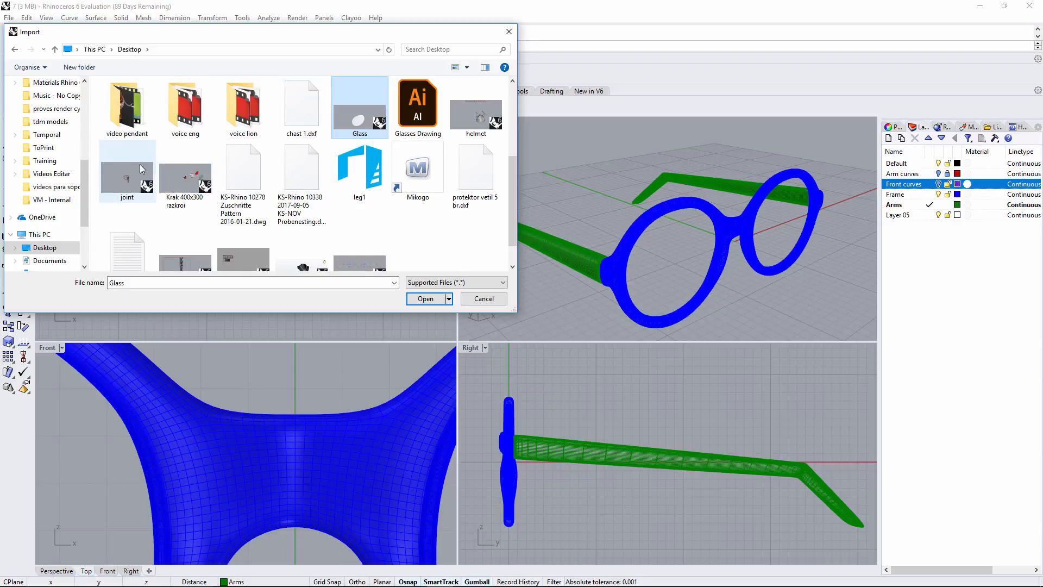
click(135, 181)
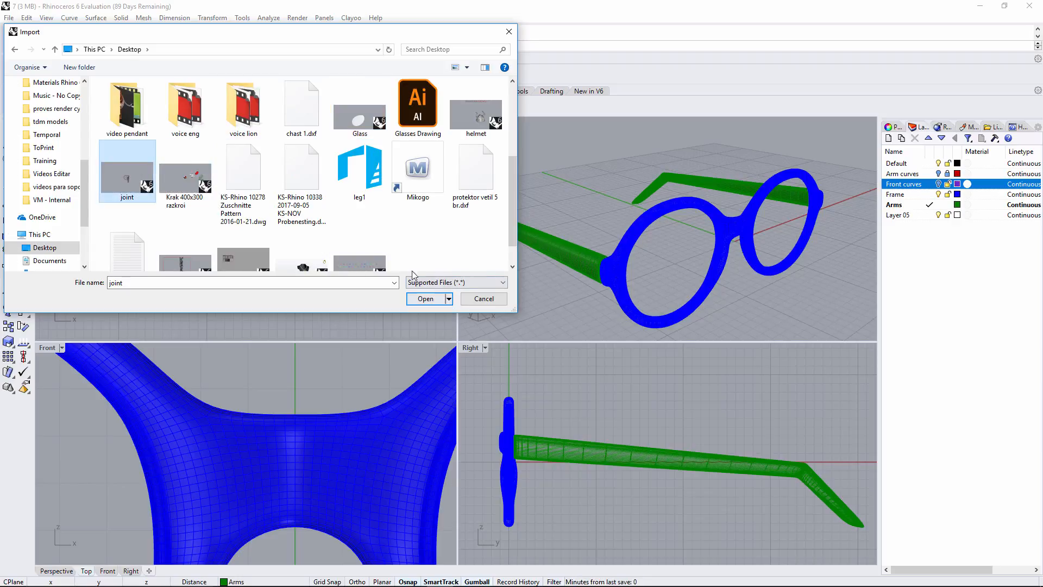
click(358, 122)
click(426, 298)
- Scale the imported lens up by a factor of 2 in the Perspective view
right_drag(614, 228, 654, 217)
click(650, 218)
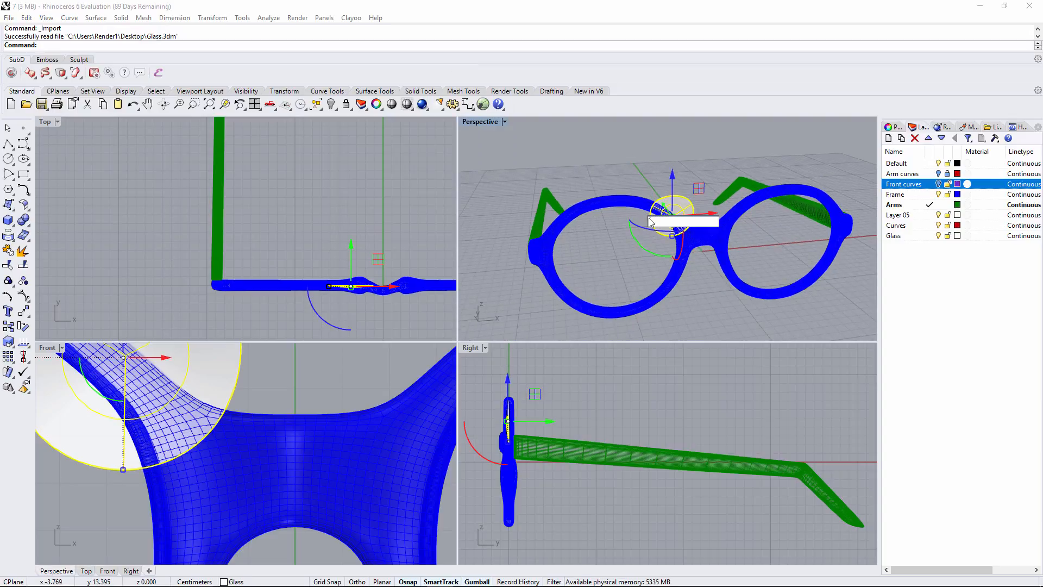
text(2)
key(Return)
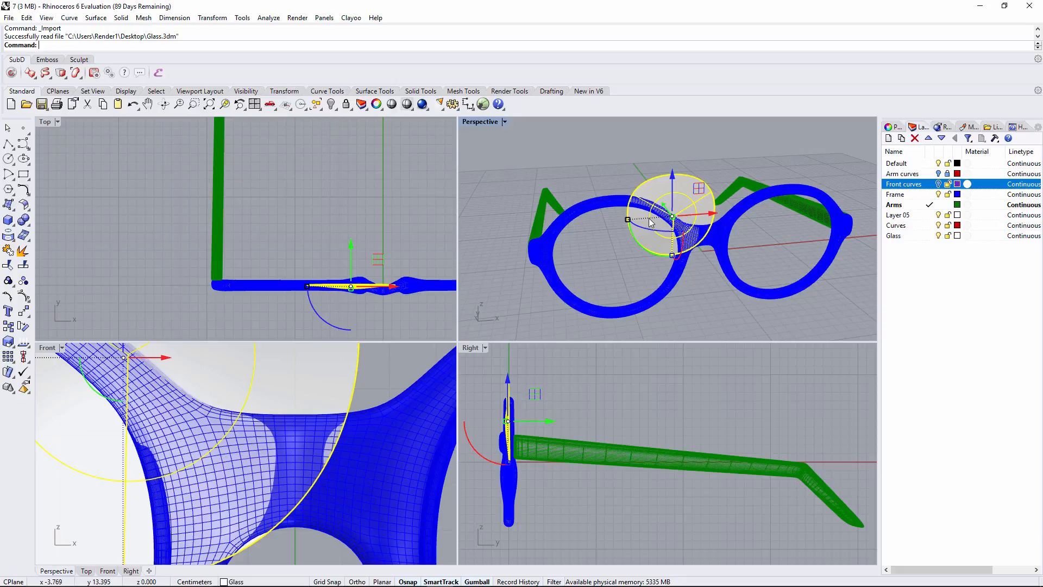
- Move the imported lens into the frame's left eye opening in the Front view
scroll(295, 427, down, 10)
right_drag(302, 431, 354, 459)
right_drag(327, 410, 368, 391)
scroll(367, 391, down, 4)
drag(370, 377, 314, 413)
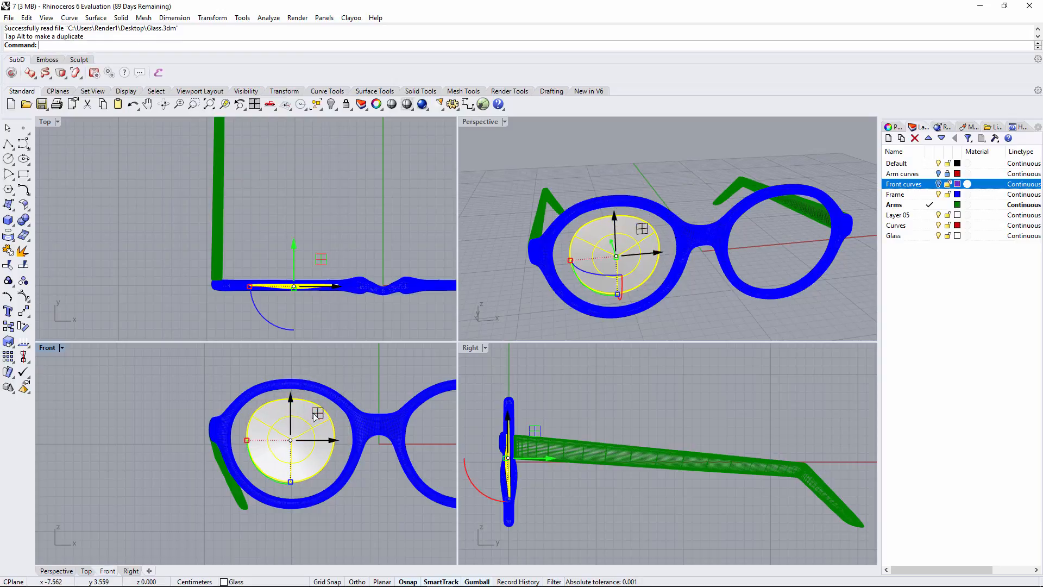
- Enlarge the lens in two passes and shift it slightly down so it fills the left eye opening
drag(248, 441, 236, 443)
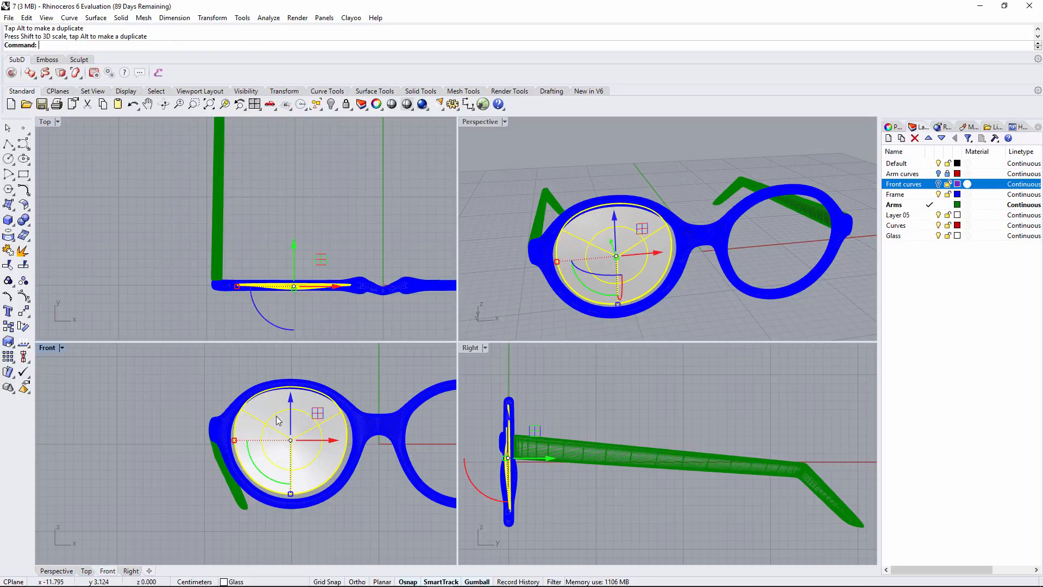
drag(291, 399, 292, 407)
drag(237, 446, 231, 444)
click(593, 171)
- Fine-tune the lens in the Front view, moving it slightly up and right and enlarging it a little to cover the rim's gaps
scroll(605, 229, up, 3)
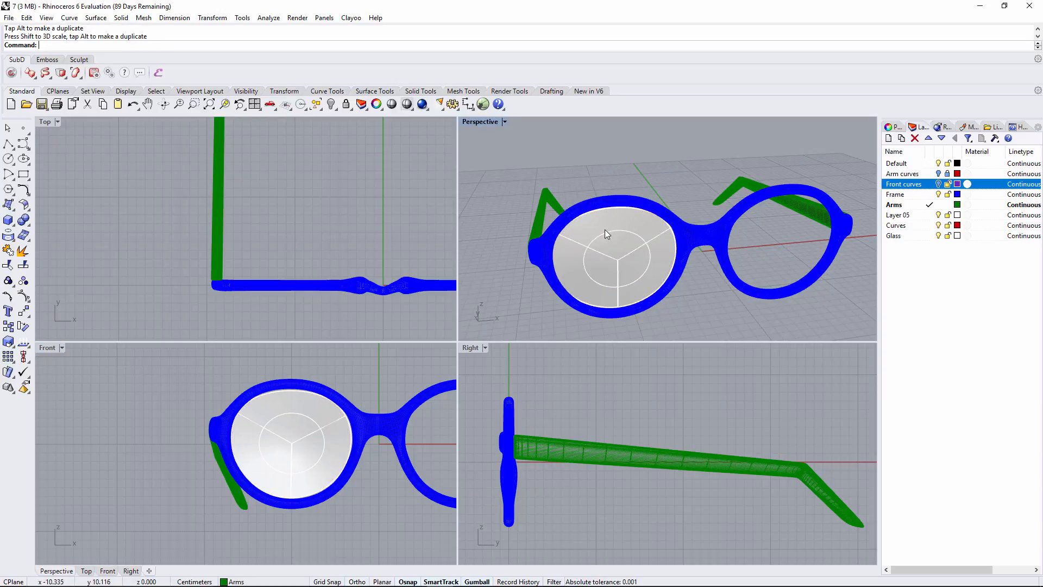
right_drag(604, 230, 678, 205)
scroll(702, 214, up, 2)
scroll(677, 206, down, 3)
click(592, 263)
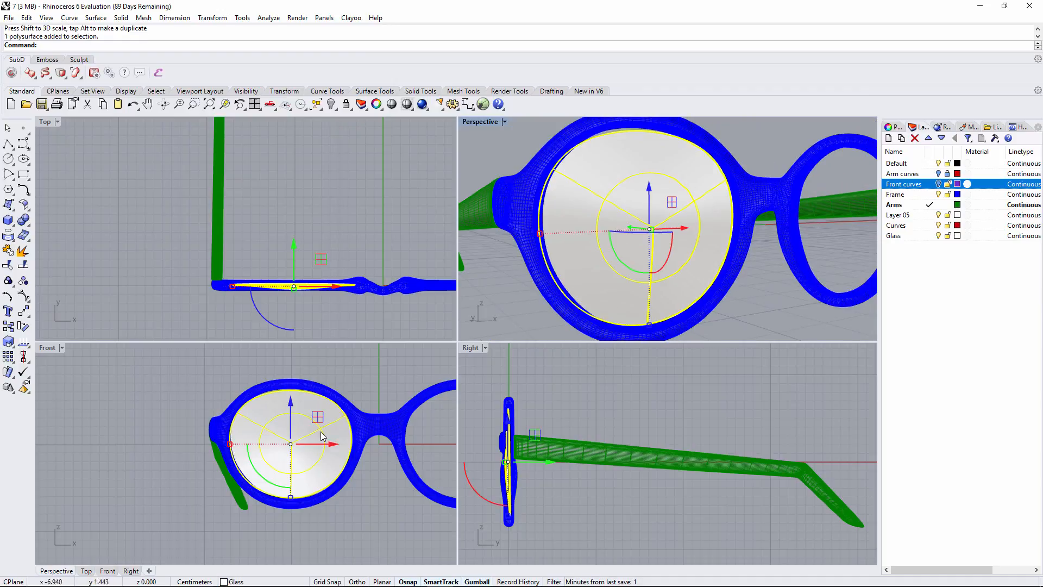
scroll(287, 473, up, 3)
key(Escape)
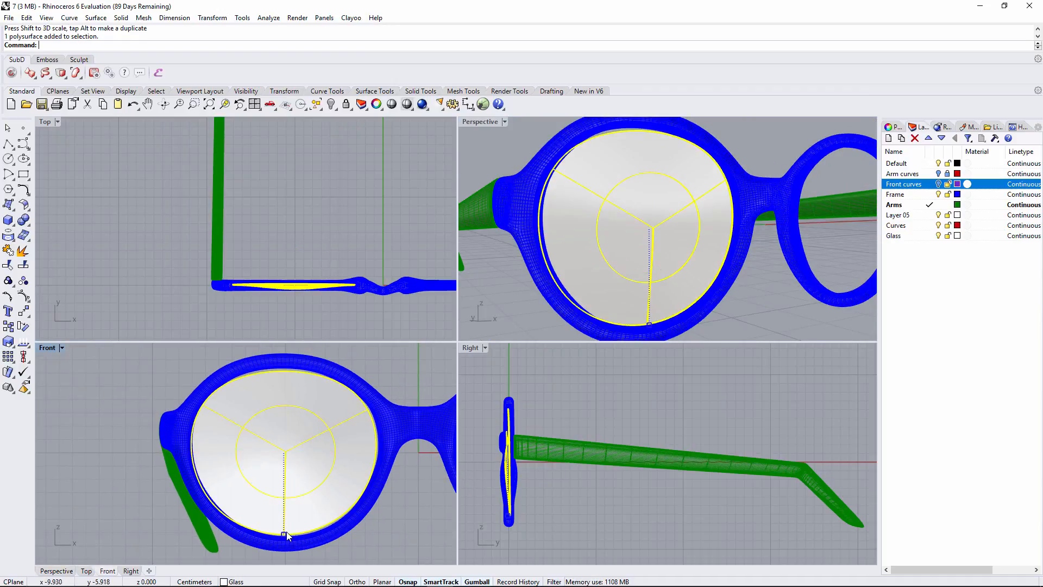
click(289, 413)
drag(284, 410, 284, 407)
drag(191, 451, 189, 450)
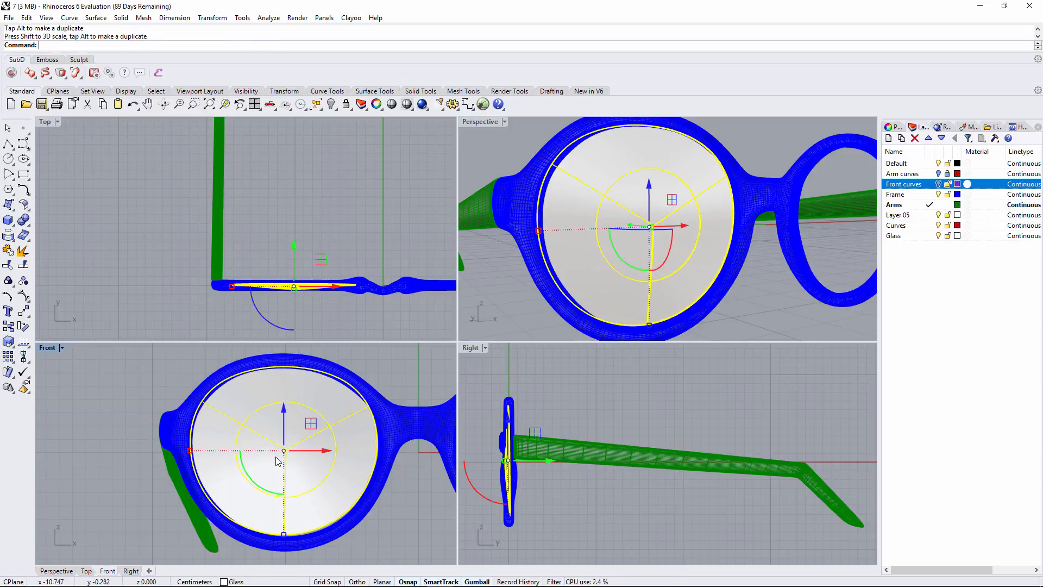
drag(325, 457, 327, 458)
- Tilt the lens slightly about the X axis in the Right view so it stays within the frame's thickness
click(494, 298)
right_drag(494, 298, 555, 247)
scroll(554, 247, down, 2)
scroll(612, 231, up, 6)
scroll(484, 261, down, 2)
scroll(354, 292, up, 2)
click(291, 451)
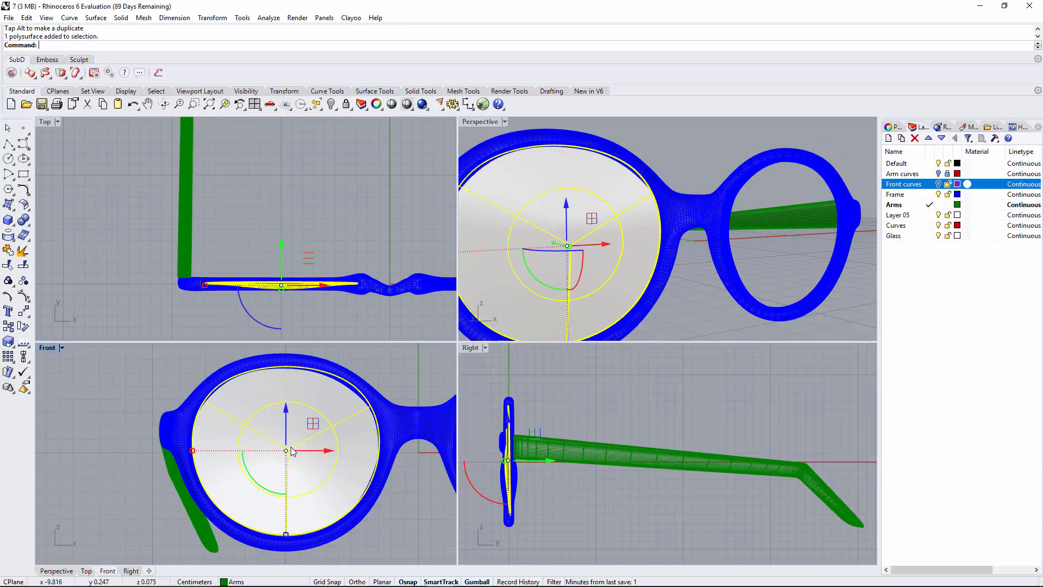
scroll(308, 313, up, 1)
scroll(550, 451, up, 2)
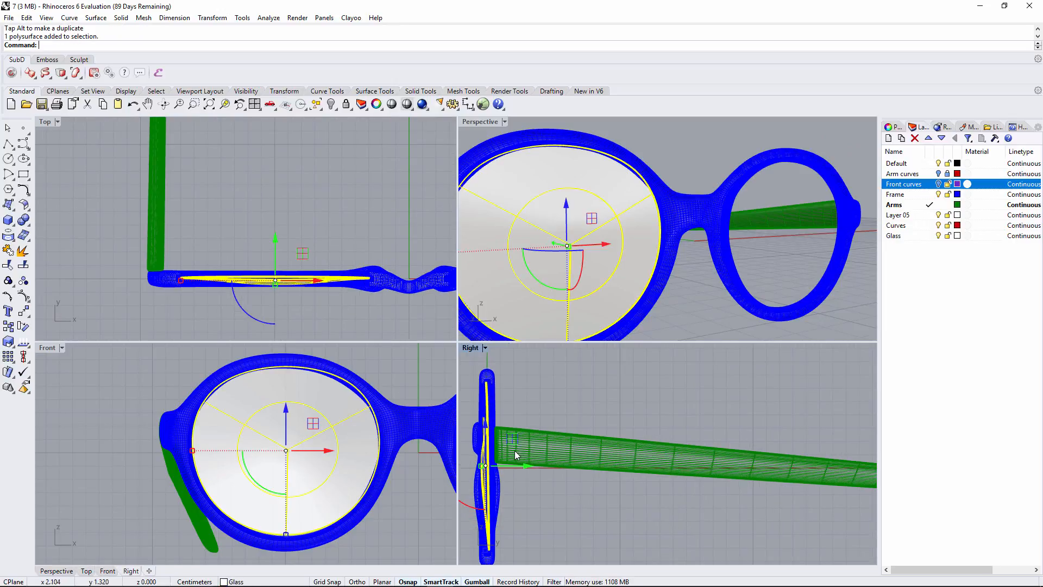
drag(520, 483, 517, 483)
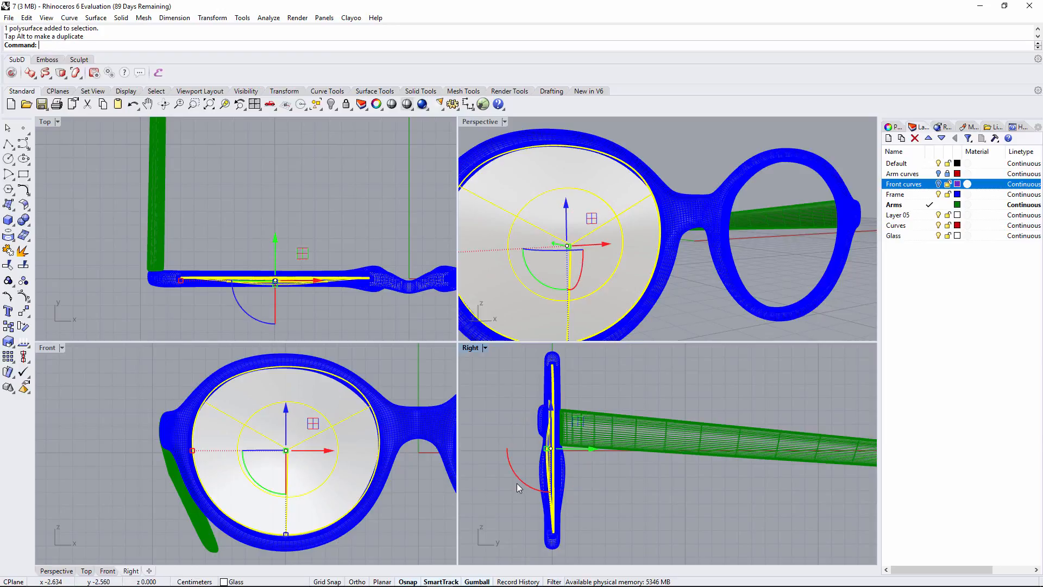
click(501, 402)
- Import the joint model from the Desktop for the hinge
right_drag(641, 272, 692, 248)
scroll(693, 266, down, 5)
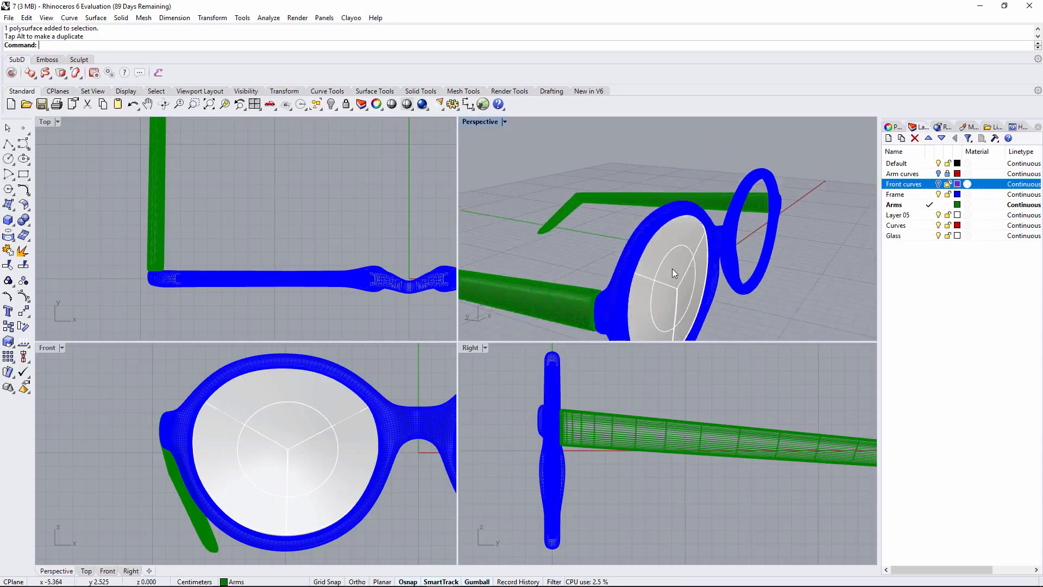
right_drag(677, 272, 265, 185)
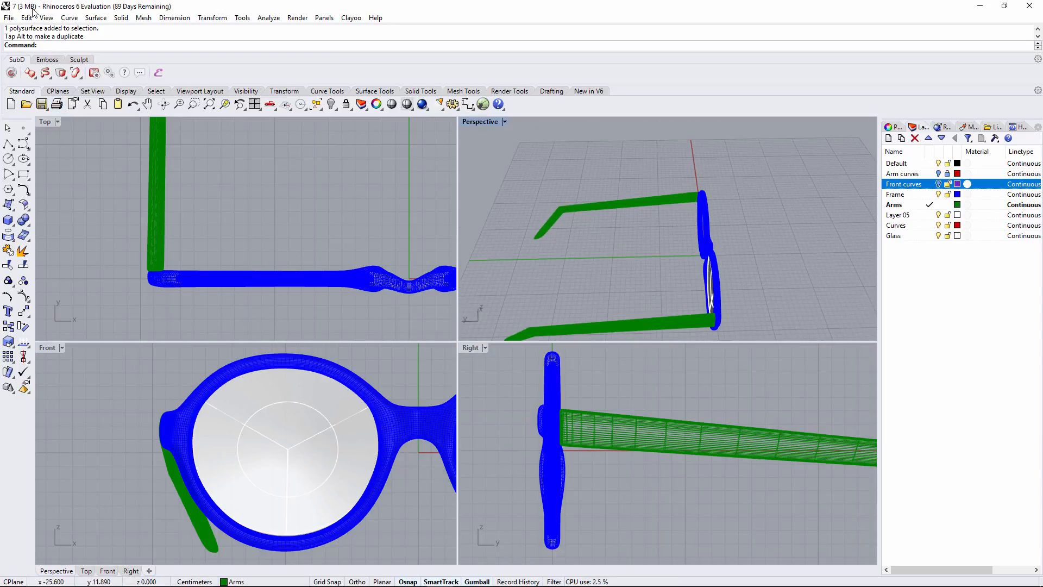
click(11, 16)
click(35, 157)
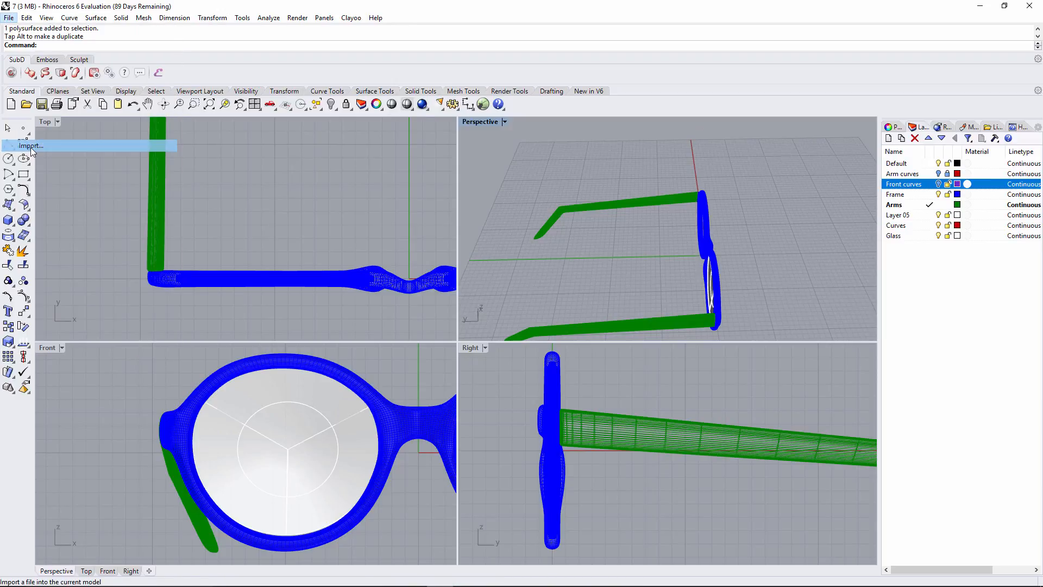
scroll(224, 210, down, 3)
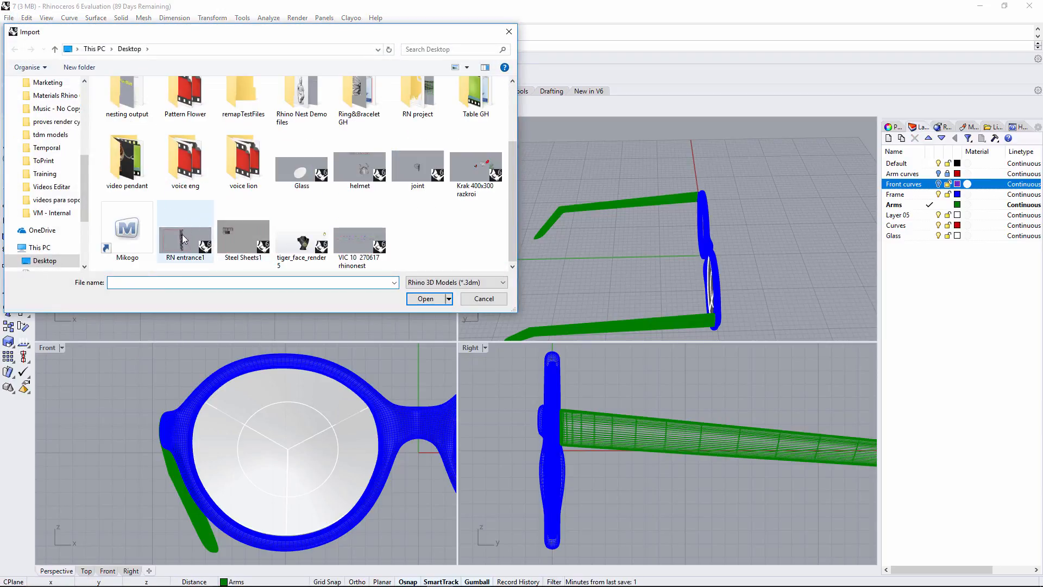
double_click(418, 165)
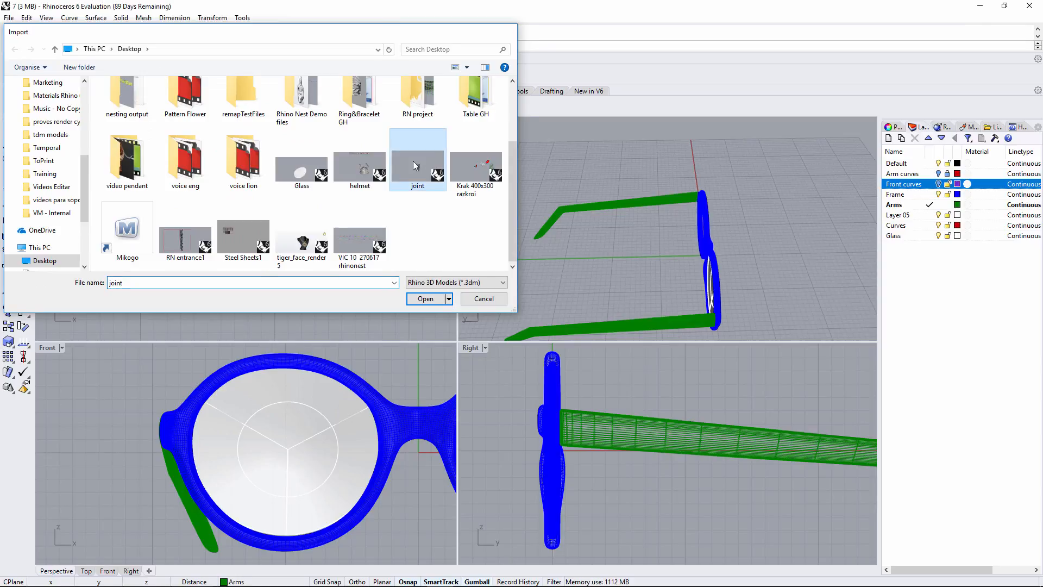
- Move the imported joint to the inner corner where the arm beside the lens meets the frame
right_drag(585, 210, 611, 197)
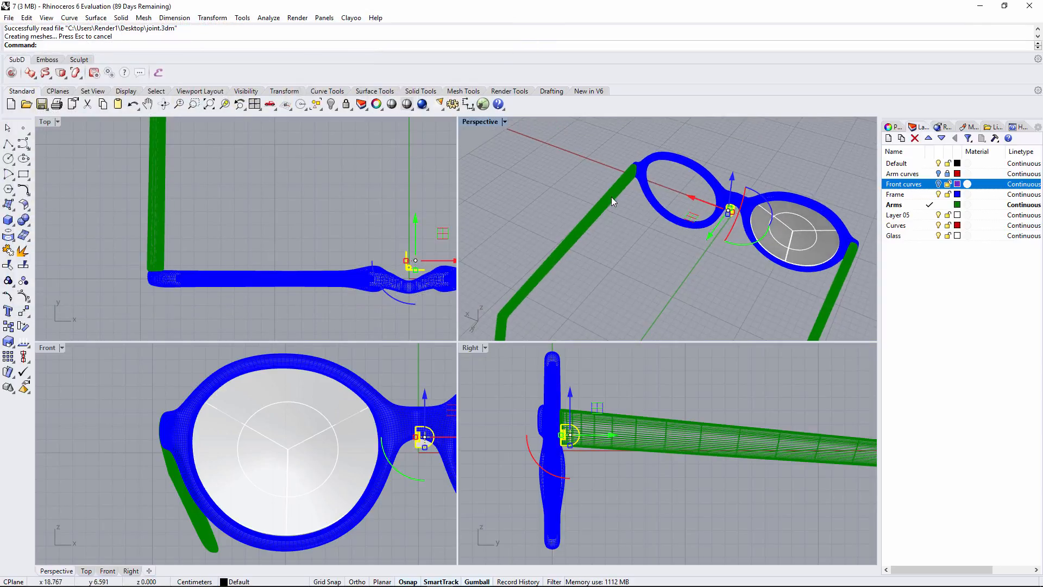
scroll(728, 214, up, 6)
shift+right_drag(722, 212, 543, 175)
drag(499, 184, 710, 226)
scroll(732, 214, up, 3)
right_drag(732, 214, 738, 266)
drag(723, 281, 744, 270)
right_drag(745, 284, 758, 252)
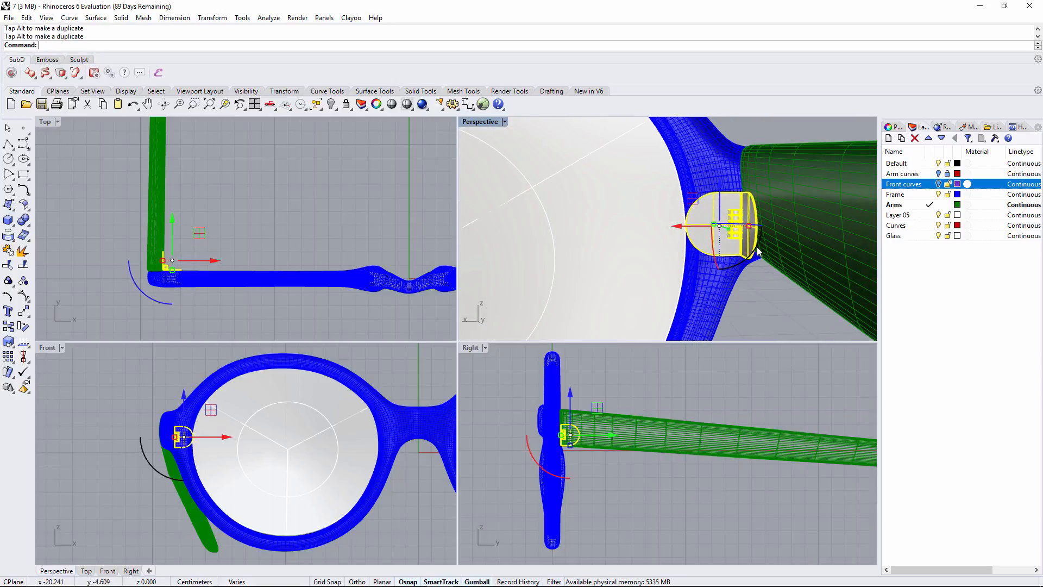
- Rotate the joint slightly in the Front view plane and adjust its size and position to fit the hinge corner
drag(759, 251, 695, 196)
right_drag(697, 199, 700, 242)
drag(693, 226, 693, 227)
right_drag(694, 229, 691, 262)
drag(665, 284, 674, 281)
right_drag(685, 307, 676, 252)
- Nudge the joint so that its two leaves rest against the frame and the arm
scroll(705, 206, down, 4)
scroll(716, 219, up, 5)
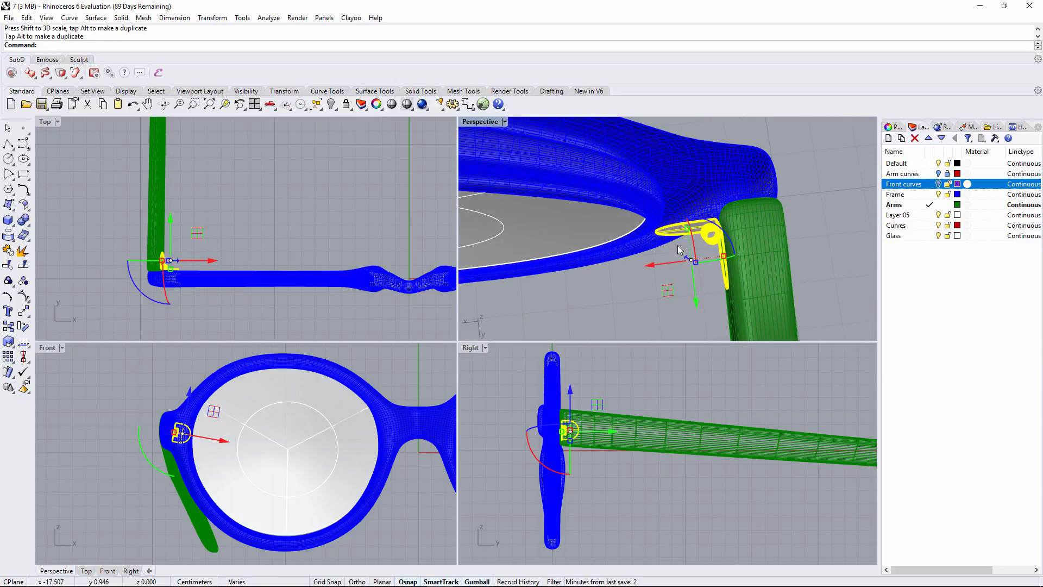
drag(720, 231, 721, 231)
right_drag(746, 231, 743, 199)
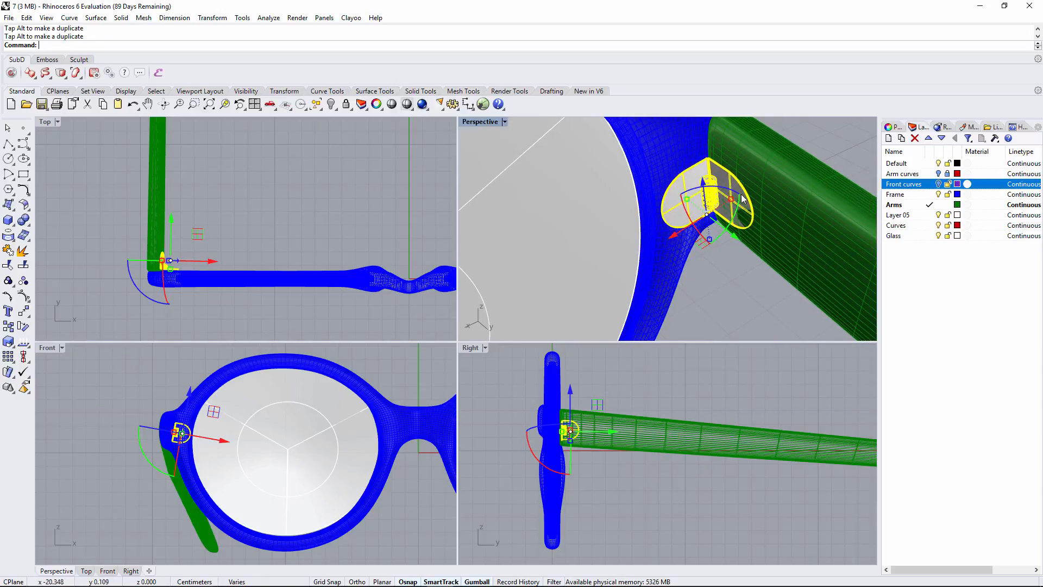
drag(681, 231, 681, 237)
click(729, 290)
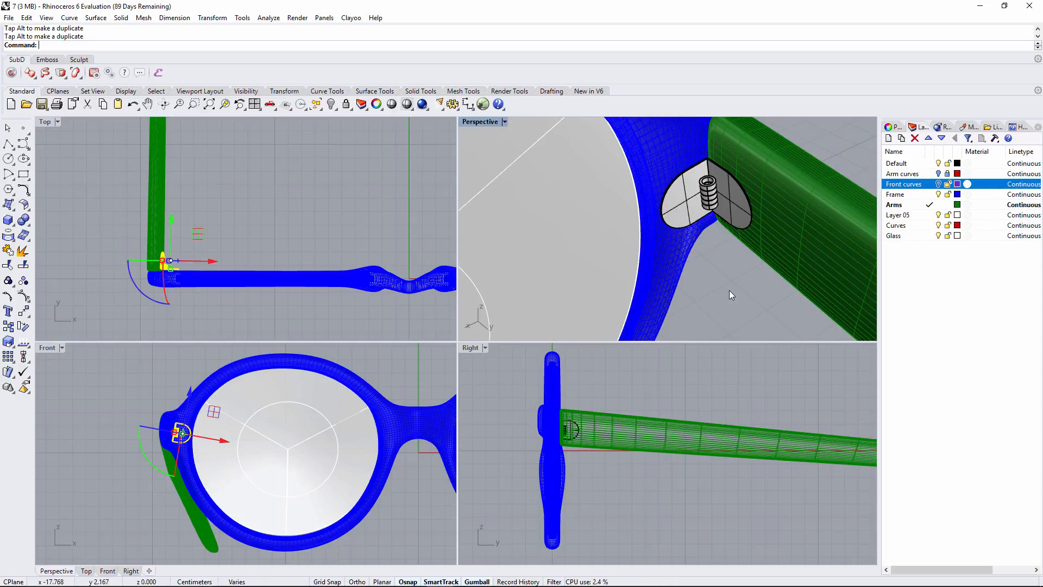
- Mirror the lens and the joint across the Y axis to the other side of the glasses
scroll(722, 232, down, 3)
click(645, 220)
scroll(694, 224, up, 5)
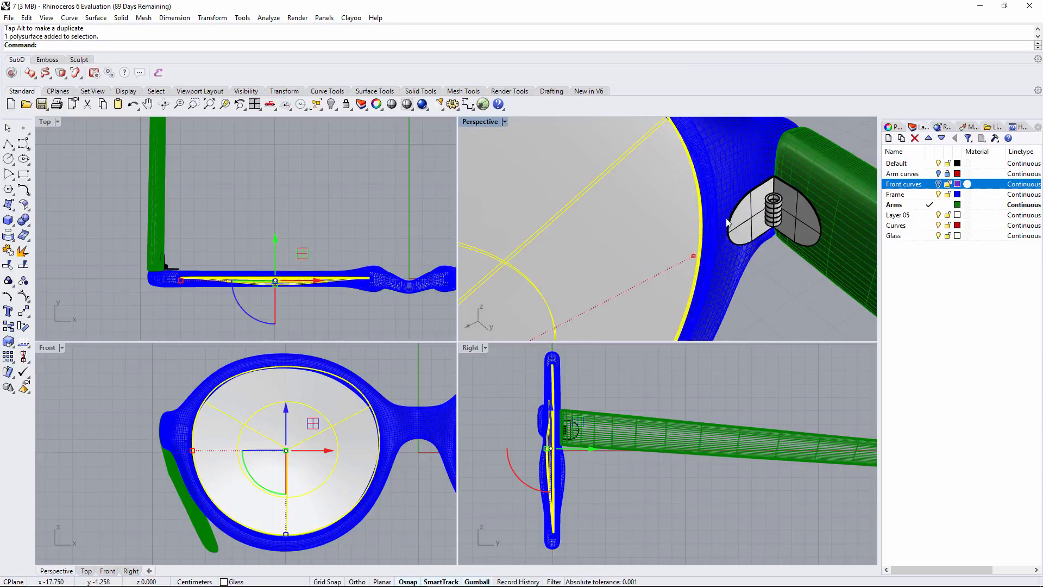
shift+click(800, 220)
scroll(273, 235, down, 4)
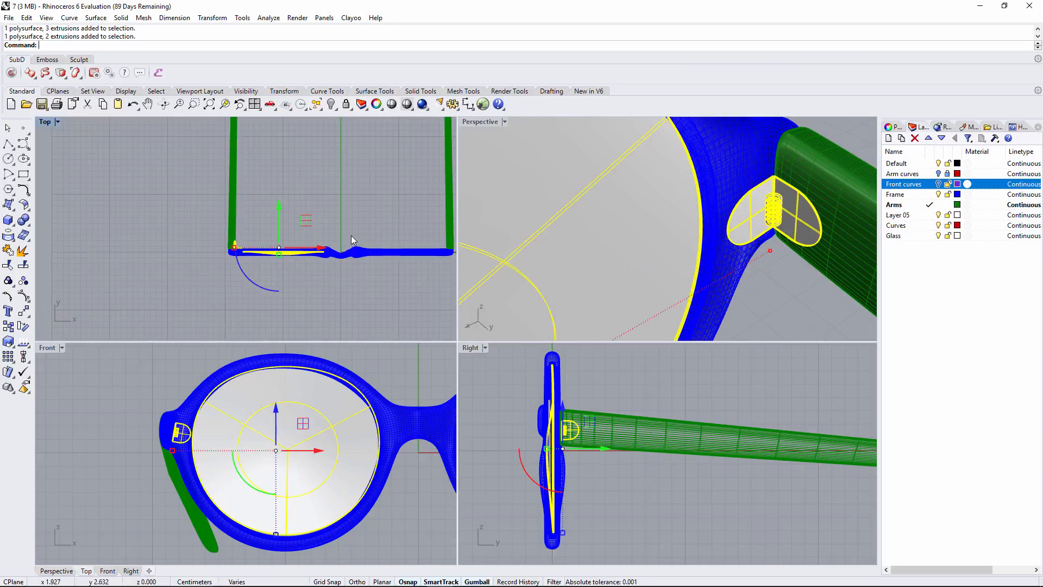
right_drag(351, 236, 318, 236)
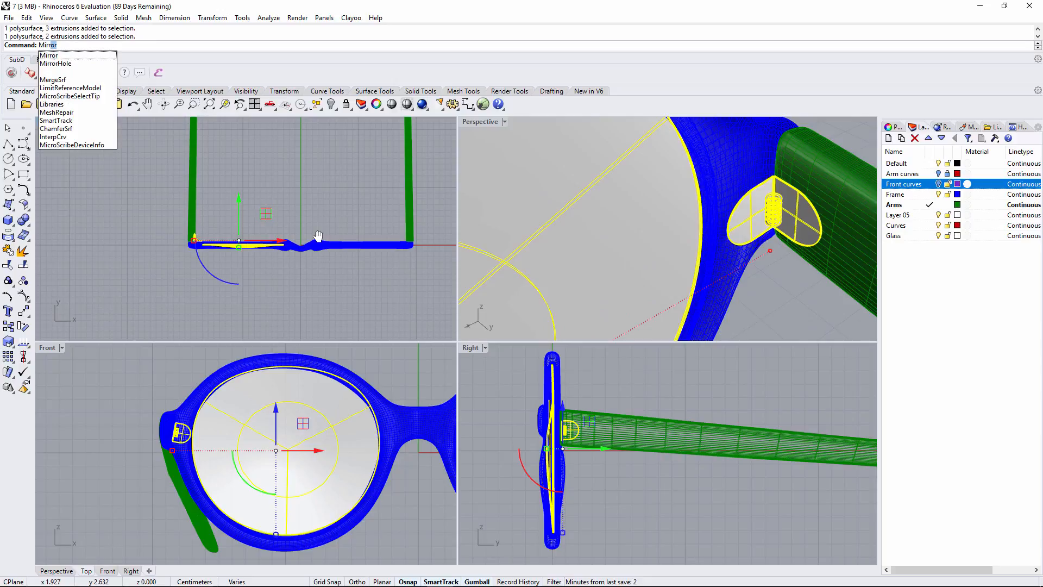
key(Return)
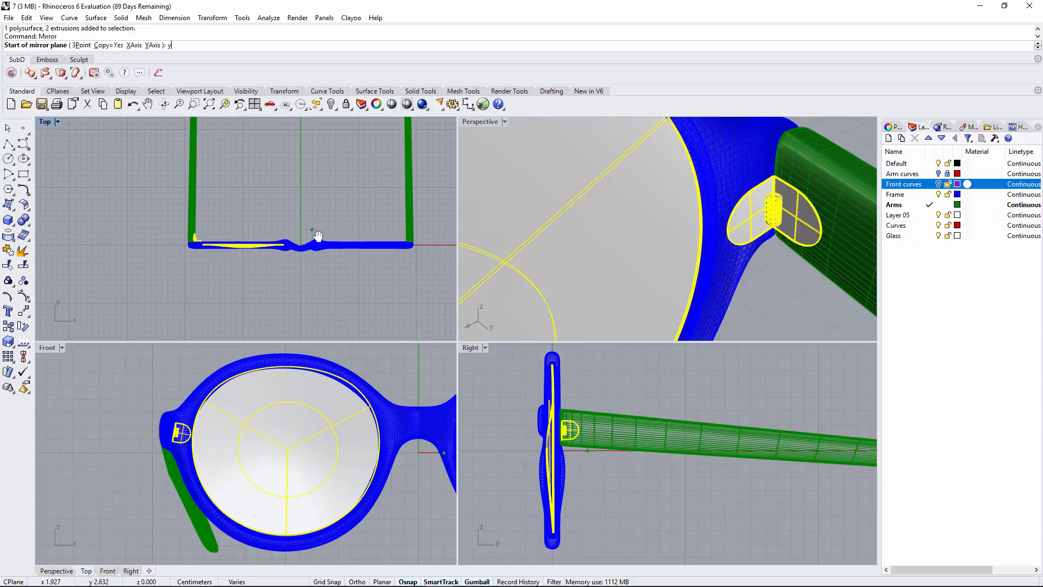
key(Return)
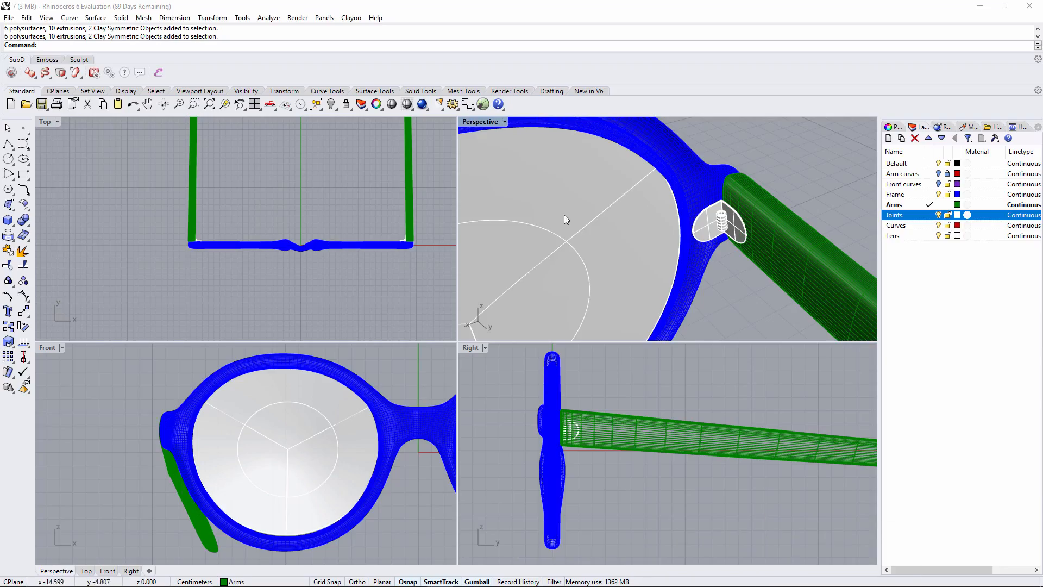
- Show the whole pair of glasses in the Perspective viewport with the Raytraced display mode
right_drag(563, 224, 647, 211)
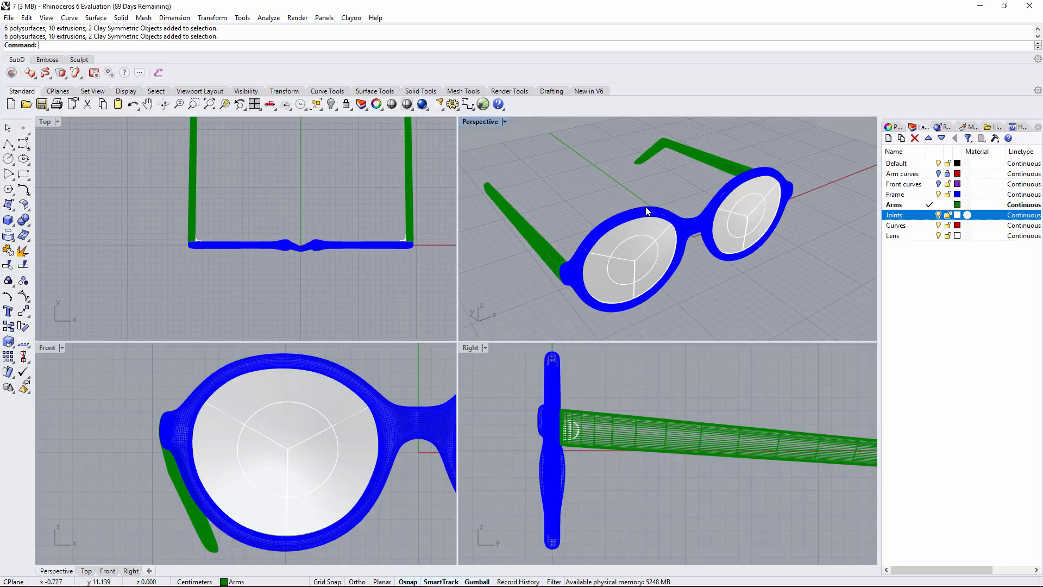
click(505, 122)
click(500, 258)
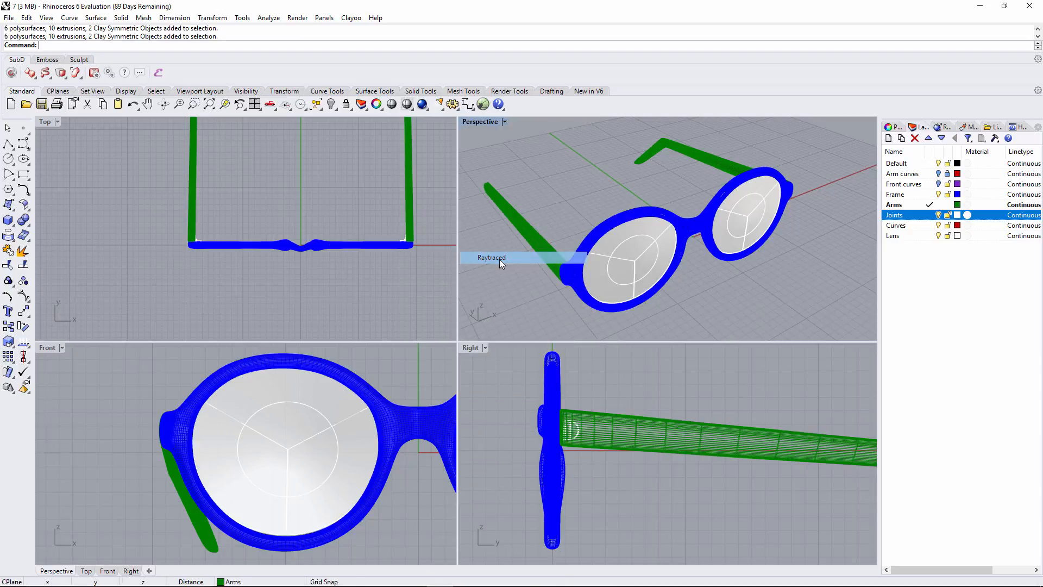
- Assign the Plastic material to the frame and both arms, and clear the selection
click(704, 236)
shift+click(539, 242)
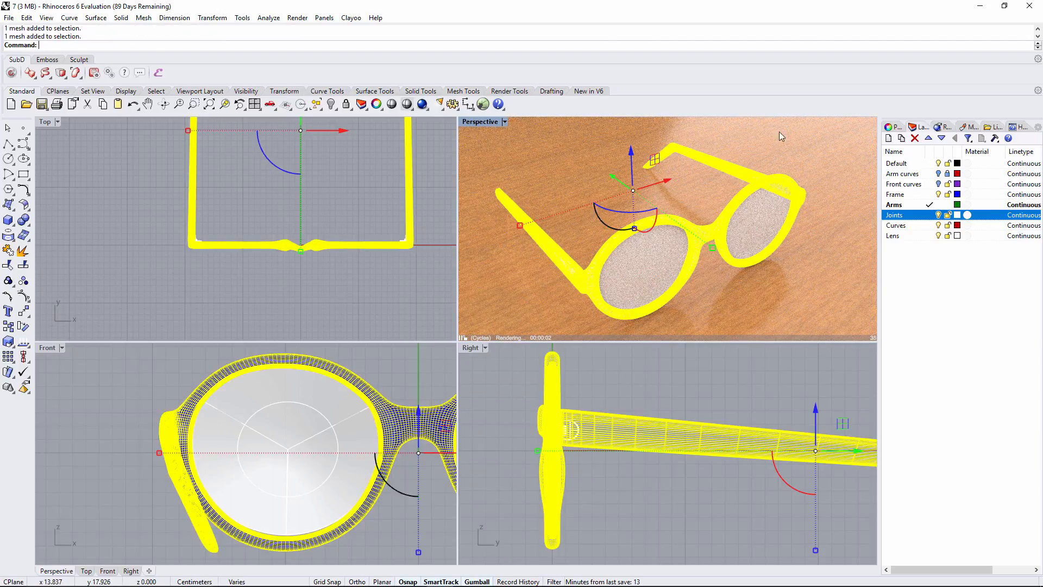
click(940, 127)
click(963, 127)
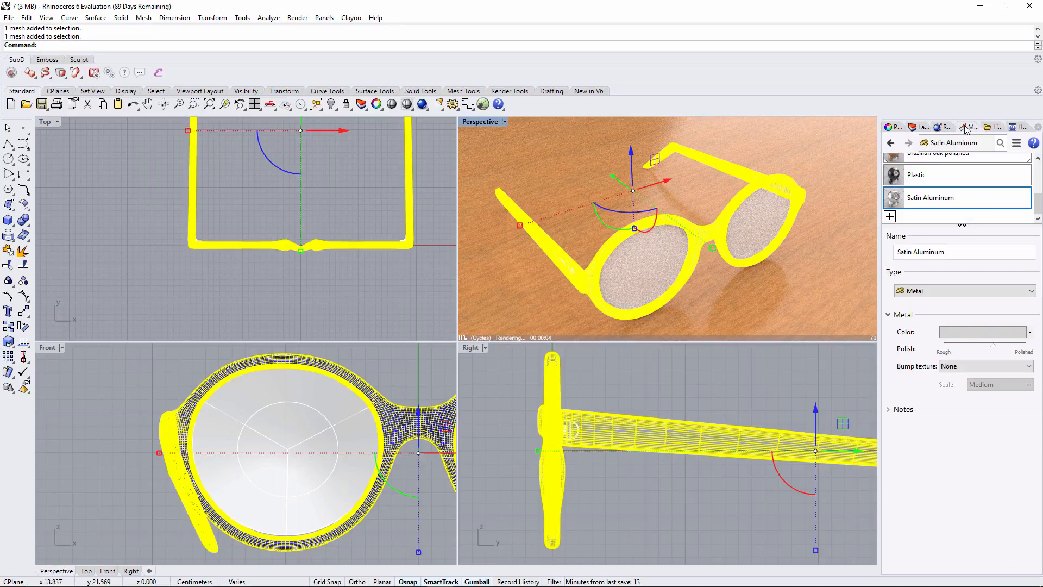
click(919, 175)
right_click(921, 175)
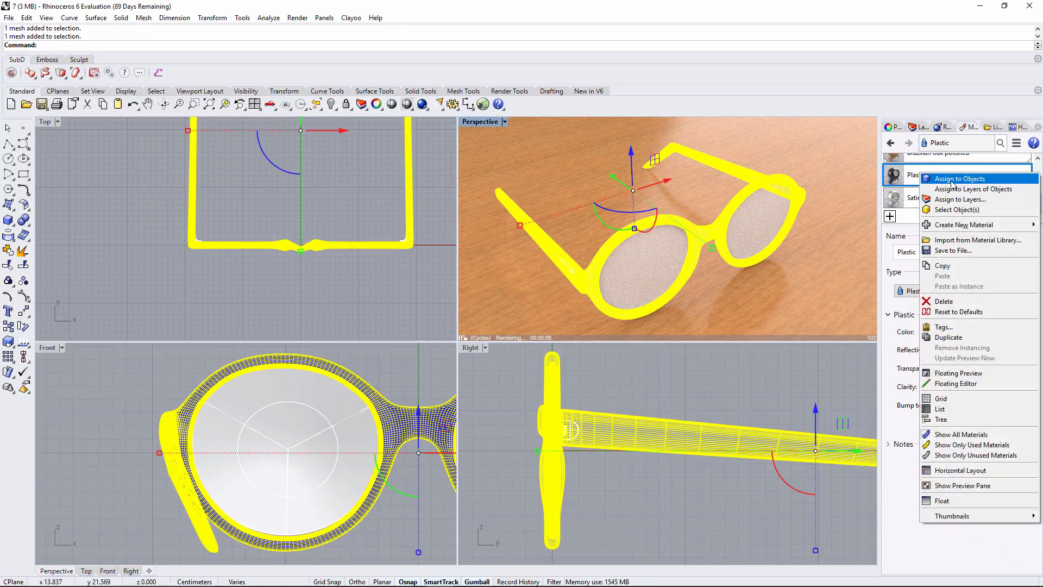
click(940, 181)
key(Escape)
- Assign the Clear Glass material to both lenses
click(647, 262)
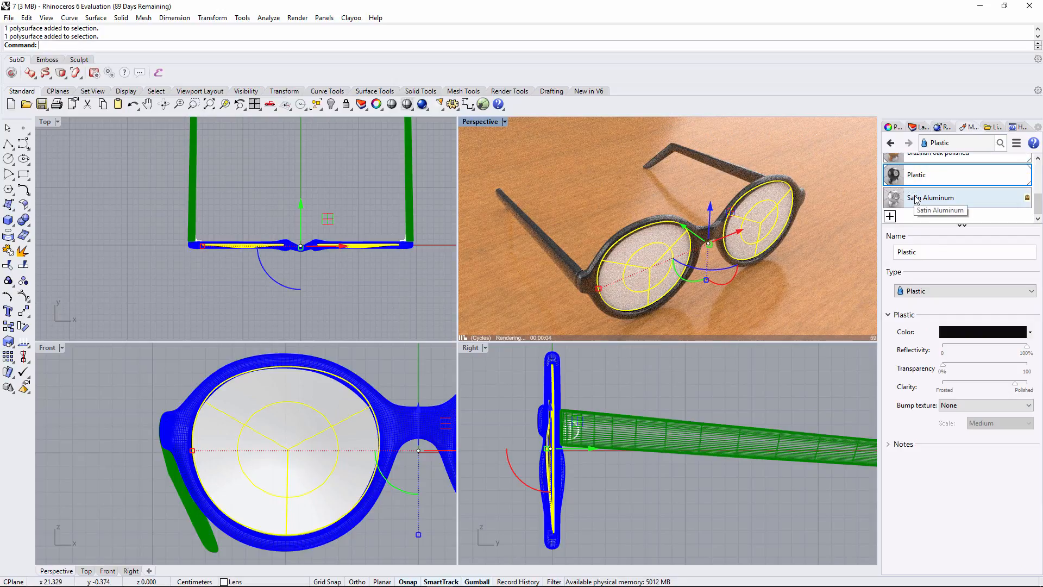
scroll(917, 200, up, 1)
click(919, 173)
right_click(928, 174)
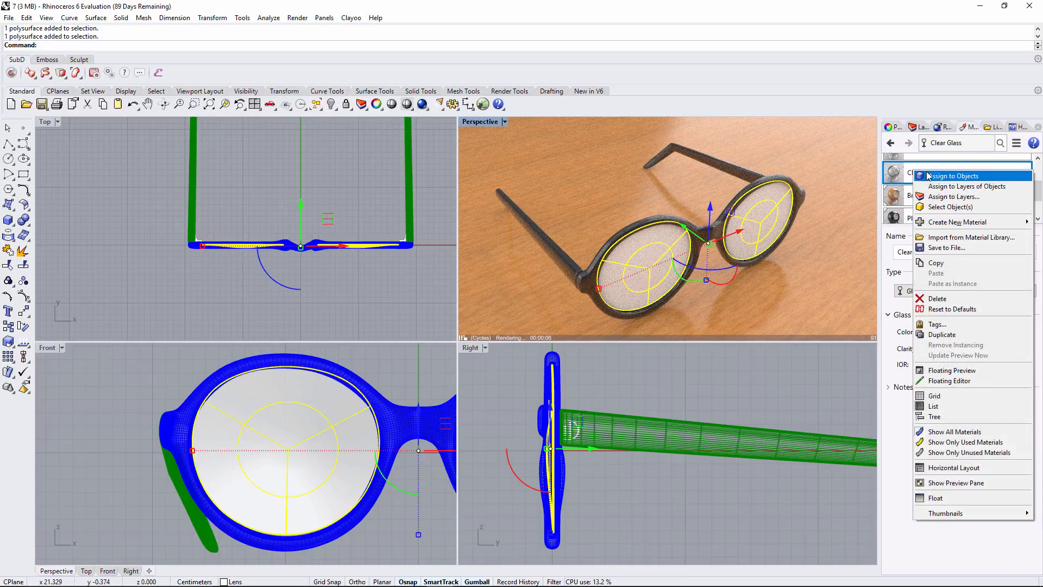
click(940, 175)
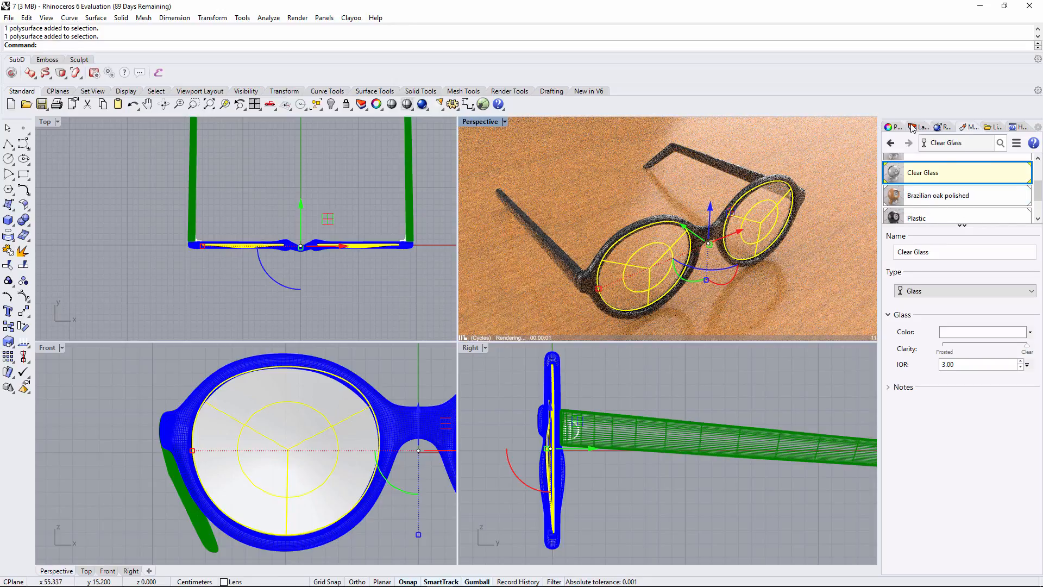
- Select all objects on the Joints layer in place of the lenses and assign them the Satin Aluminum material
click(913, 127)
key(Escape)
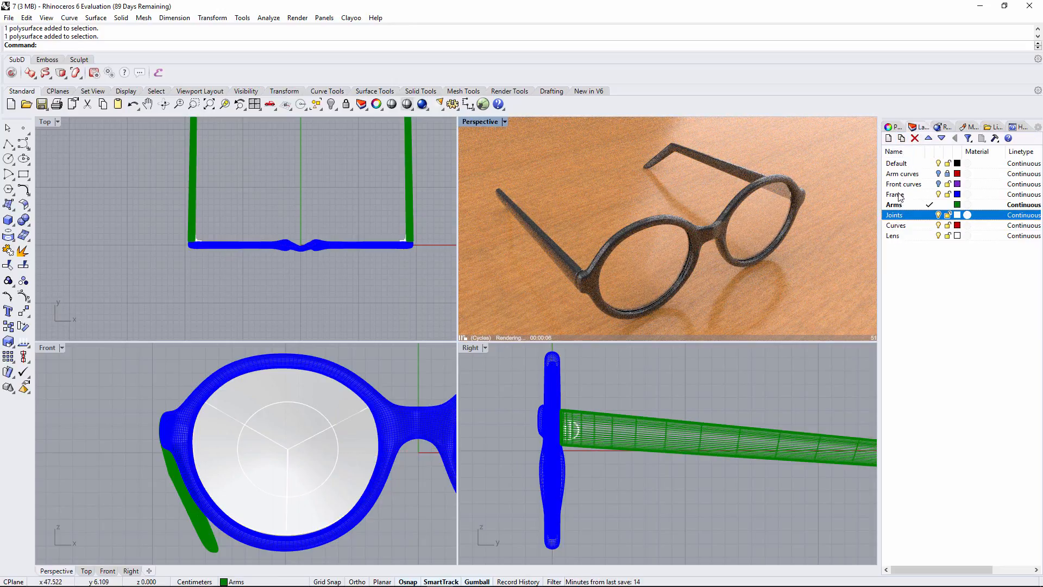
right_click(900, 222)
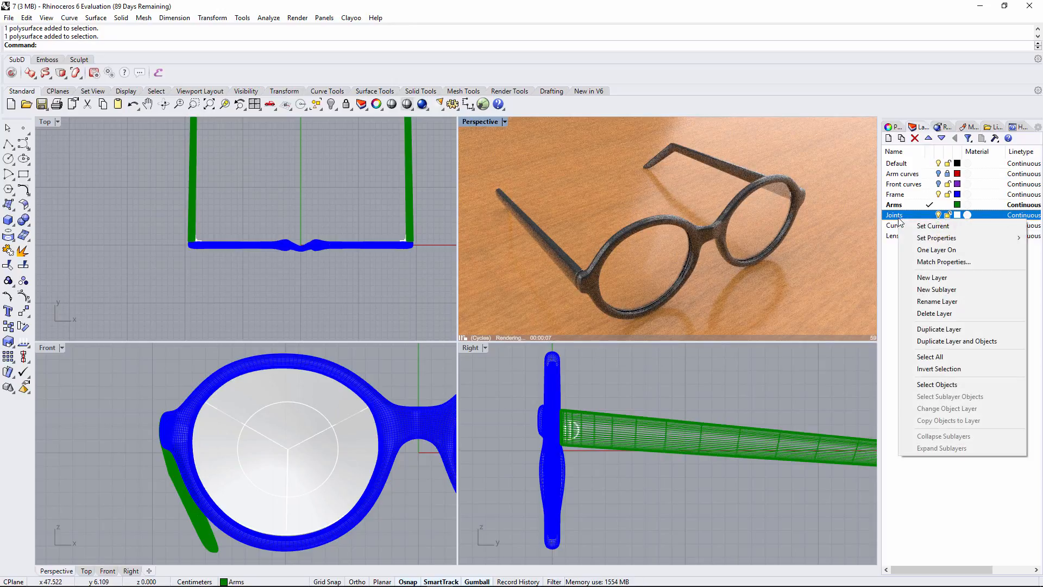
click(935, 382)
click(968, 127)
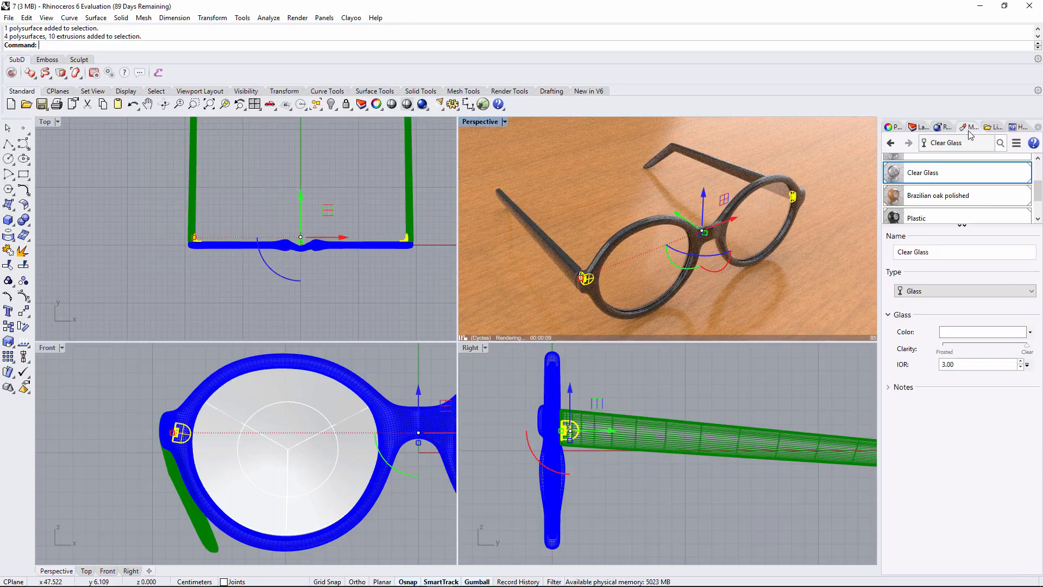
scroll(922, 198, down, 2)
right_click(912, 200)
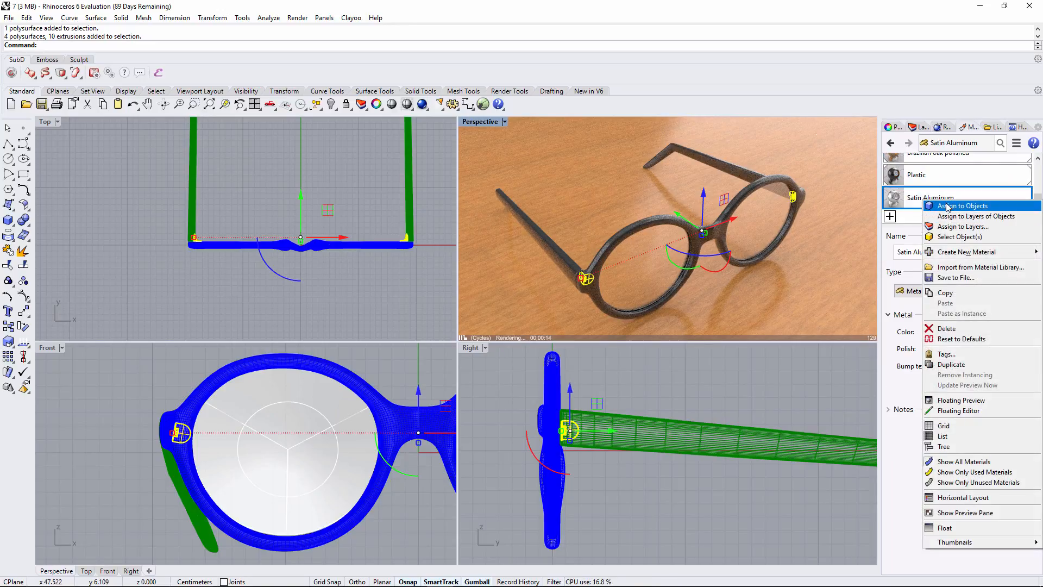
click(948, 206)
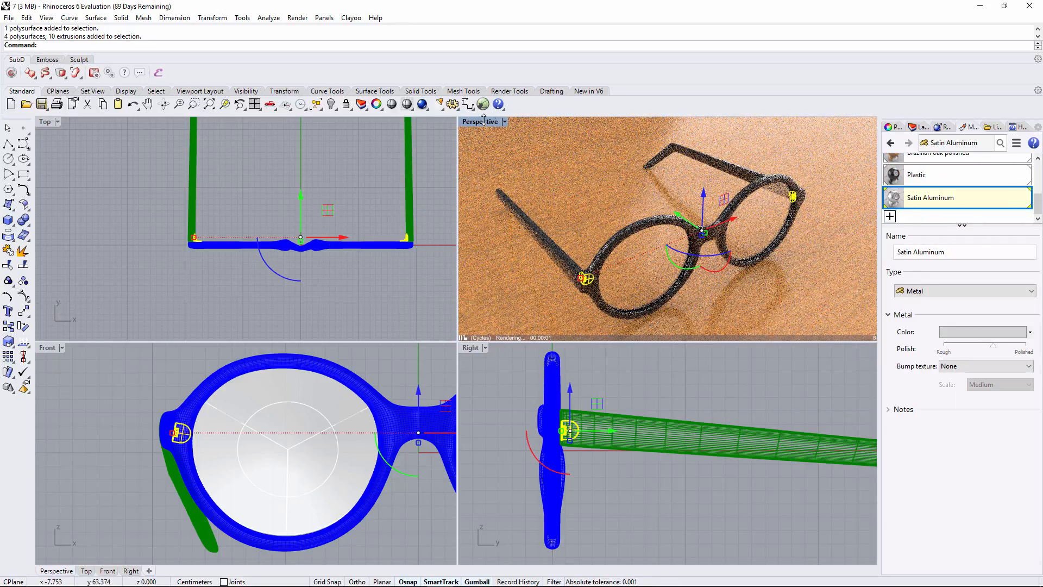
- Maximize the Perspective viewport, deselect the joints and examine the raytraced glasses from behind, up close and from the front
double_click(484, 124)
right_drag(461, 347, 717, 329)
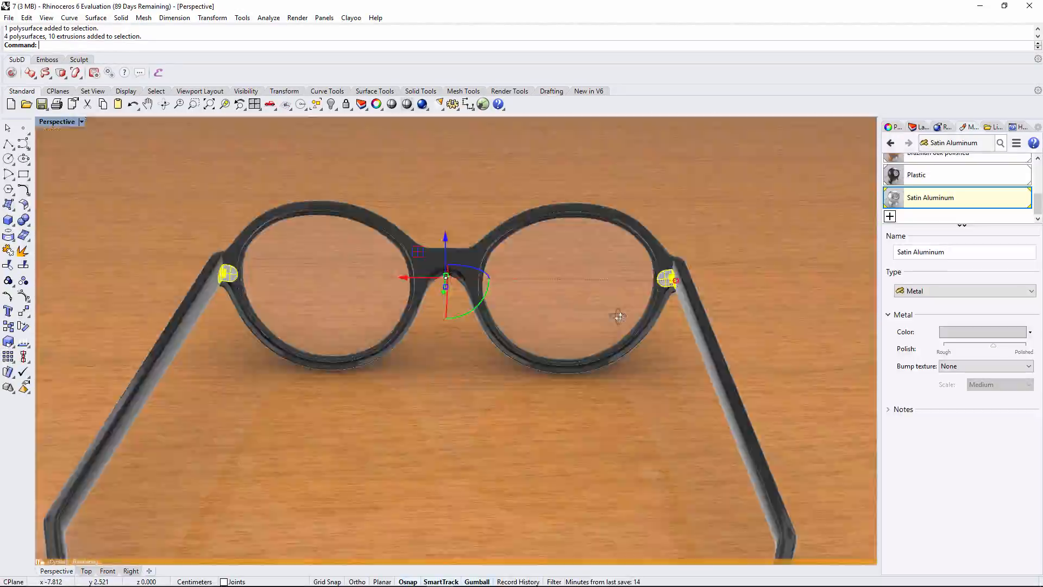
right_drag(617, 315, 555, 320)
key(Escape)
scroll(606, 248, up, 6)
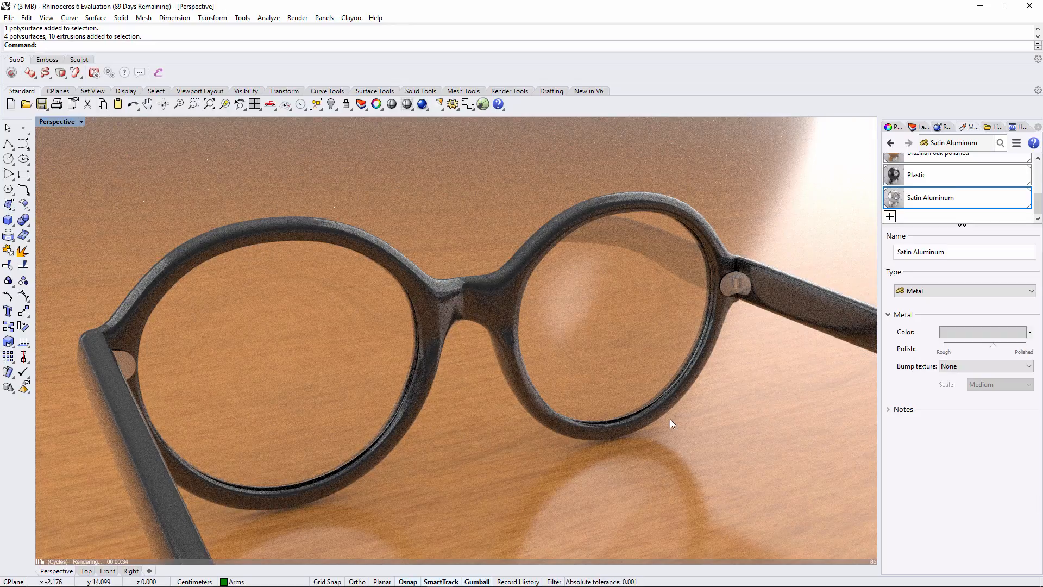
right_drag(312, 376, 520, 363)
scroll(522, 360, up, 3)
scroll(525, 360, up, 3)
scroll(526, 360, down, 3)
scroll(519, 362, up, 1)
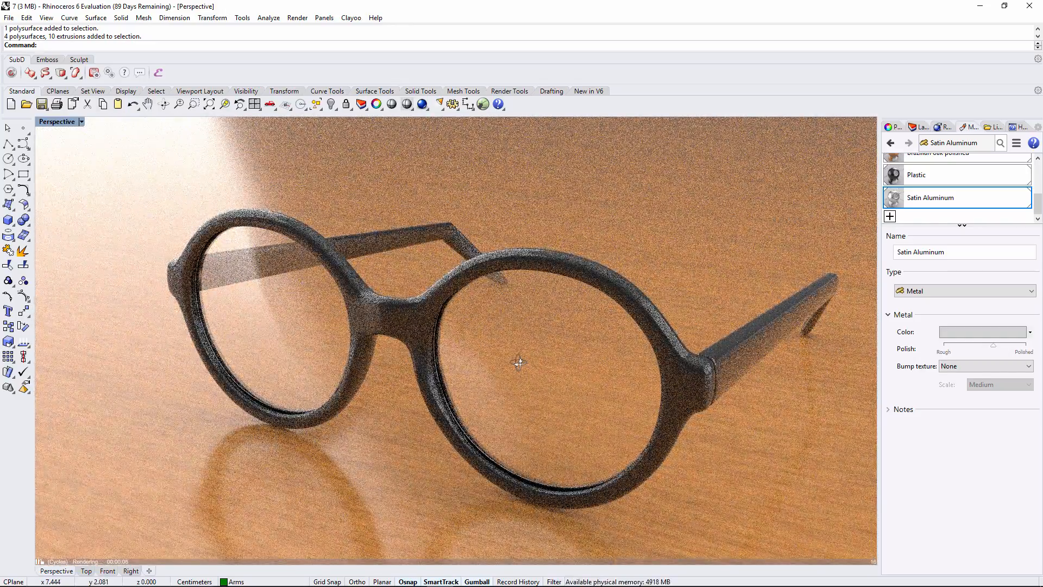